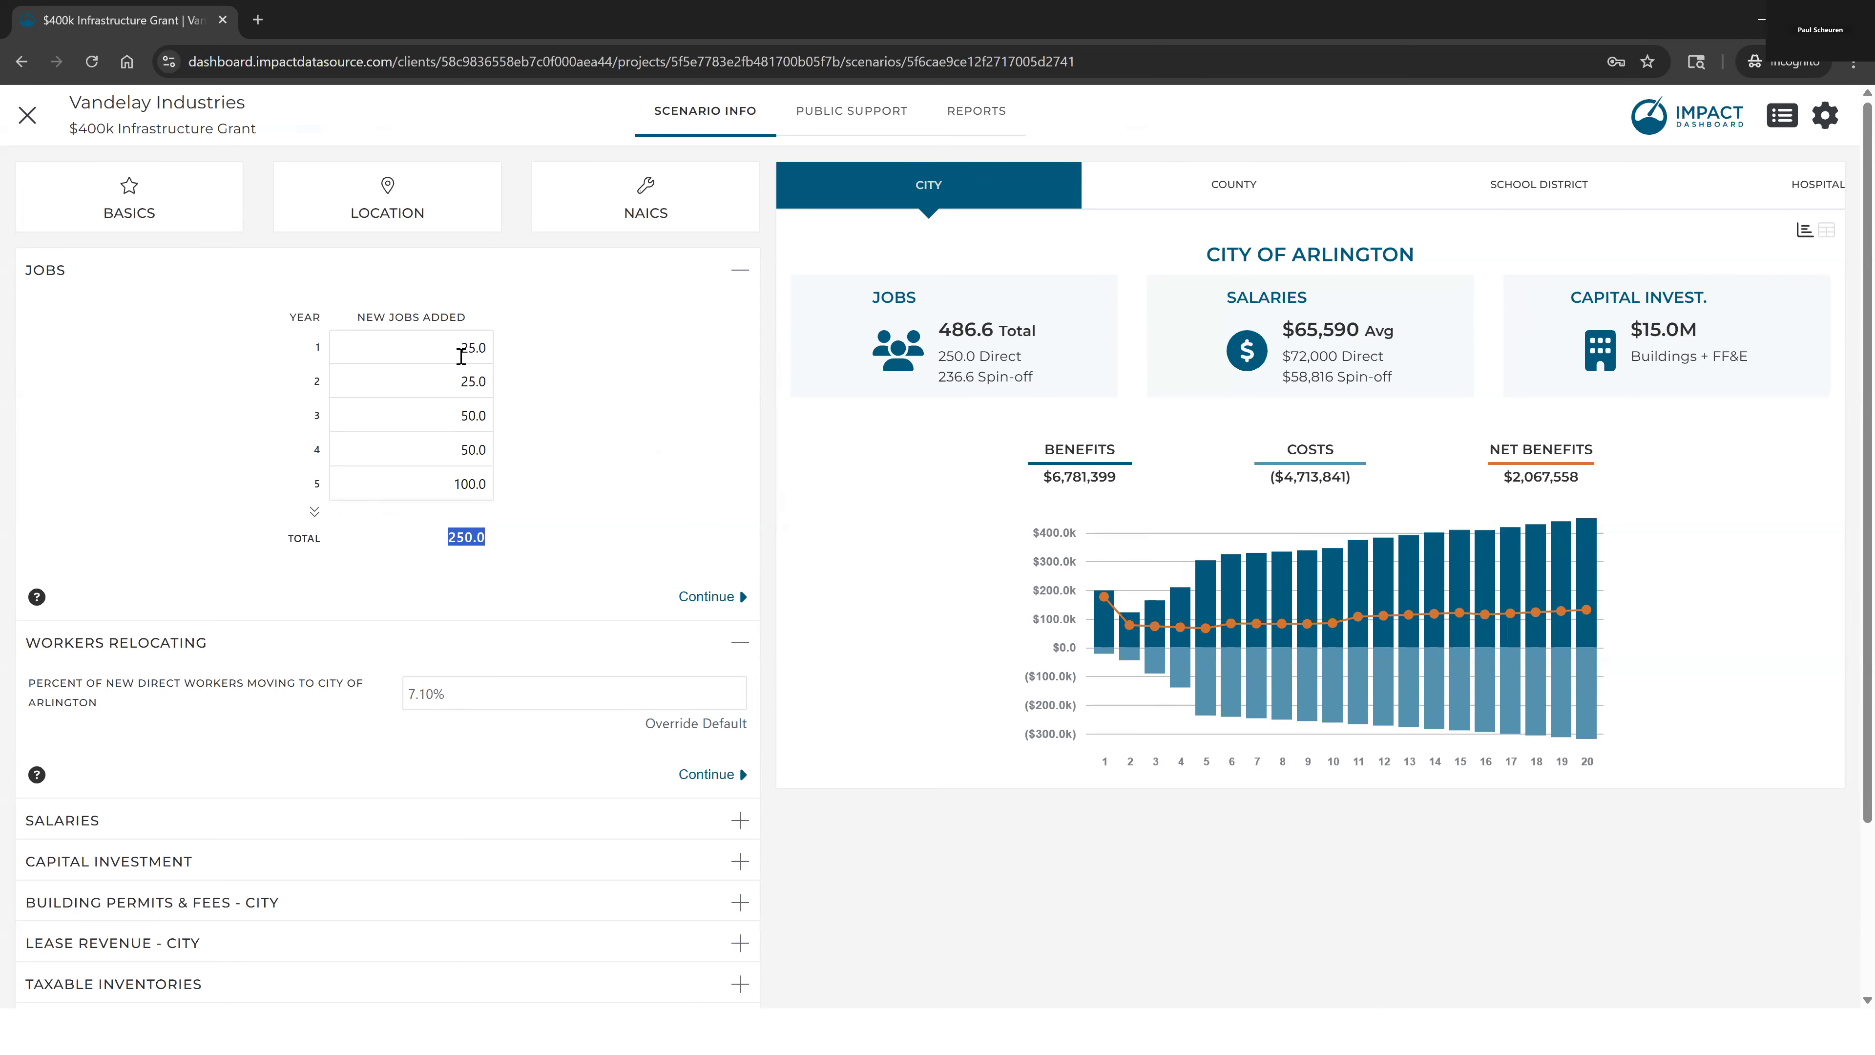
Set the new jobs added to 0 in year 2, 25 in year 3, 0 in year 4 and 50 in year 5
click(487, 545)
click(398, 391)
text(0)
click(439, 426)
text(25)
key(Tab)
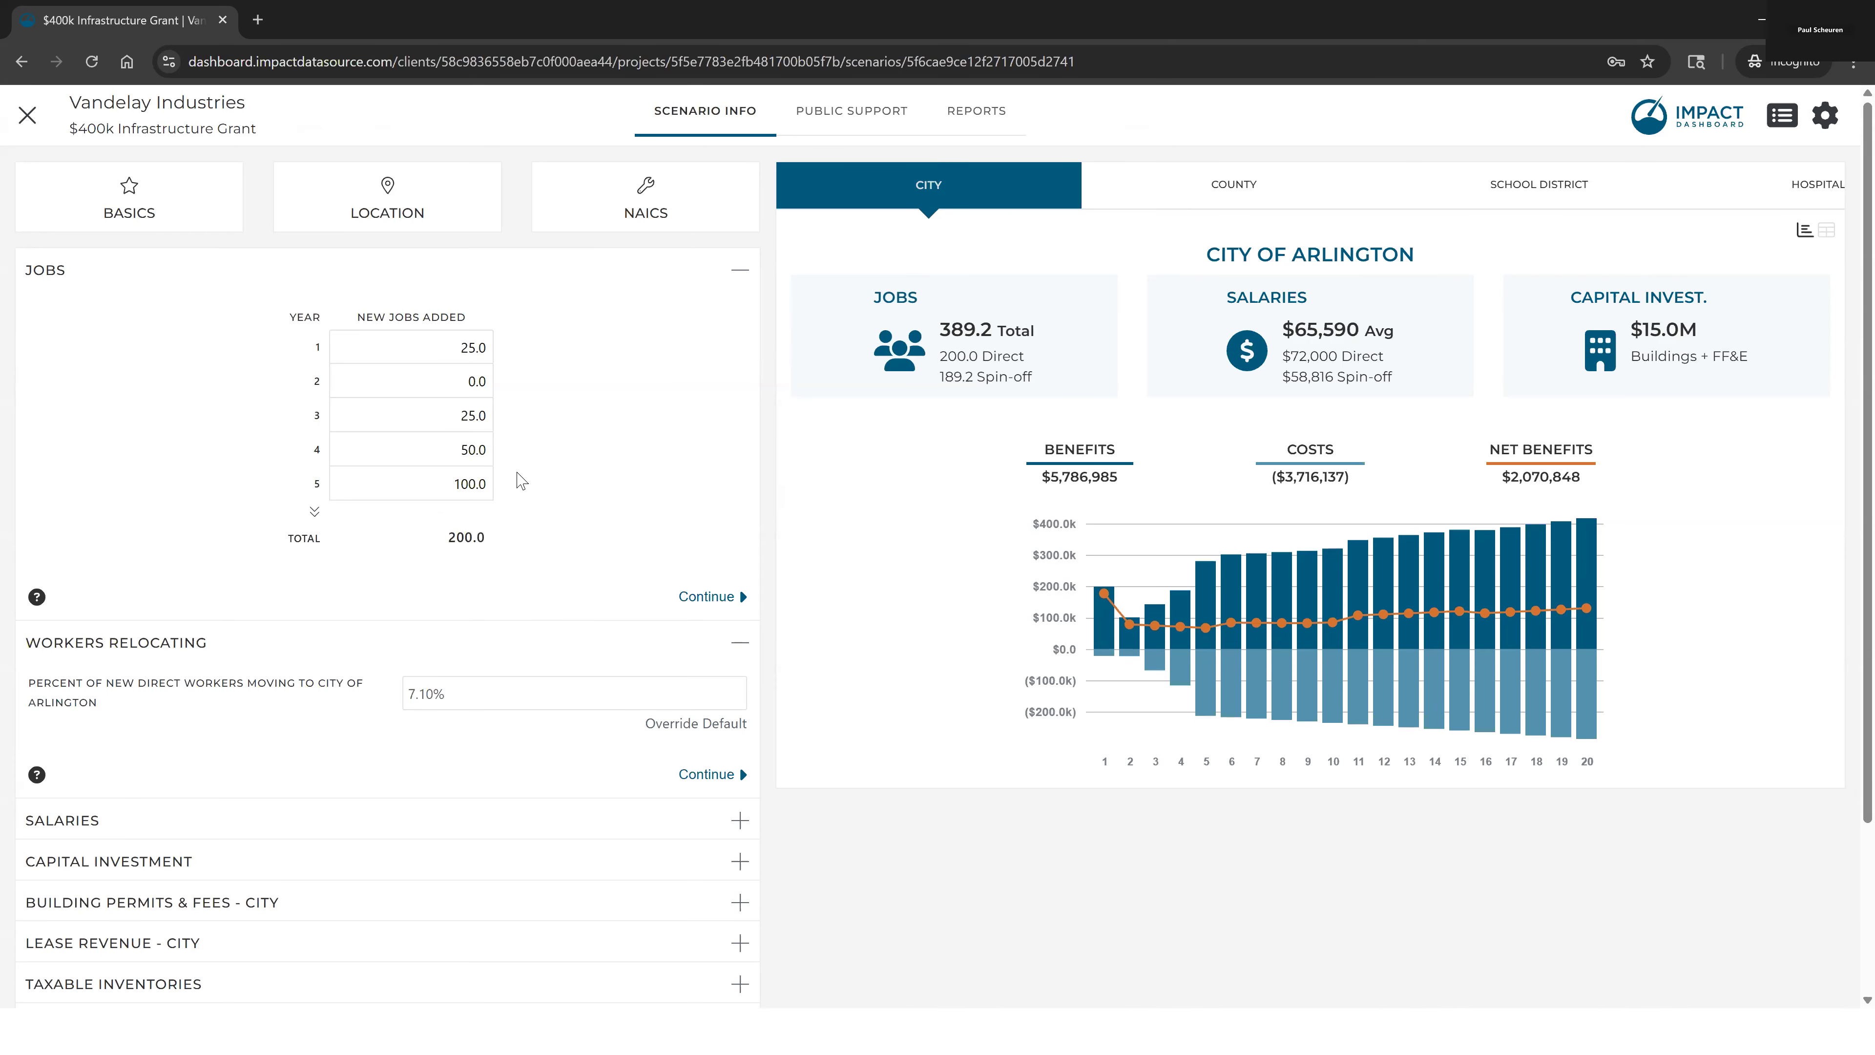
text(0)
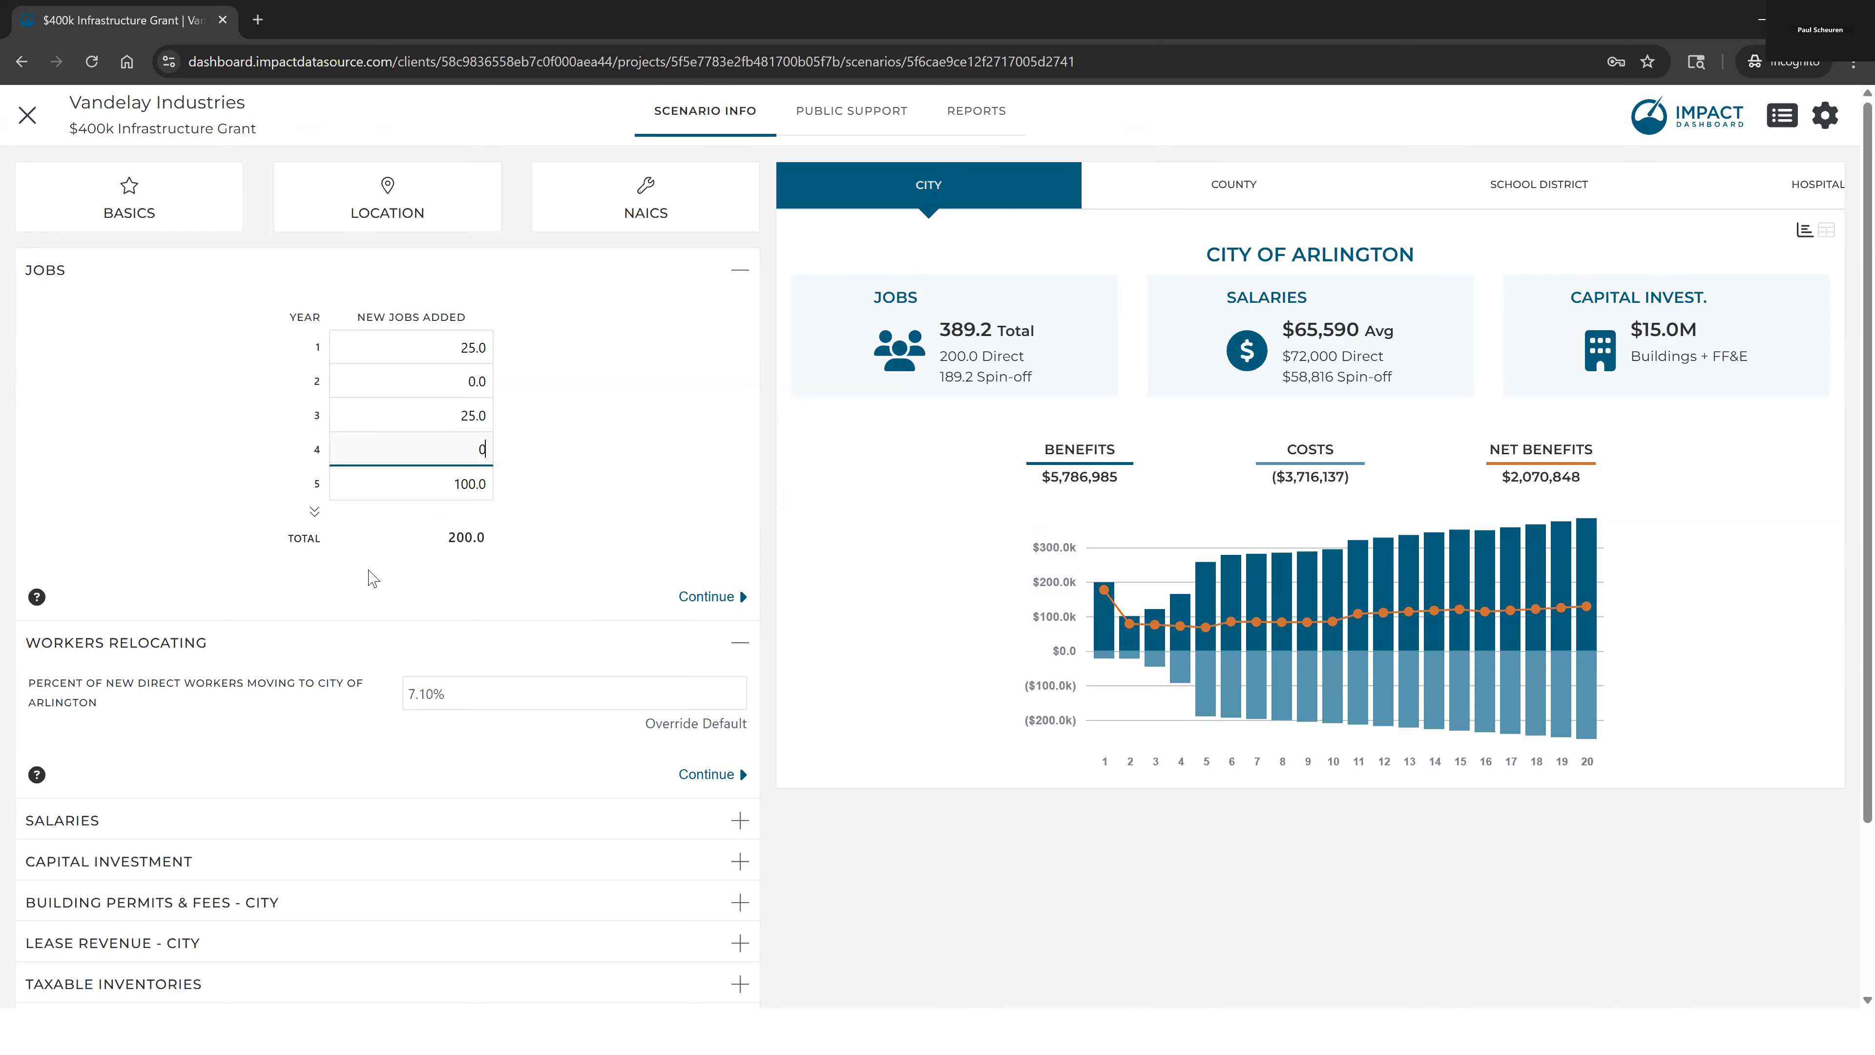
click(442, 486)
text(50)
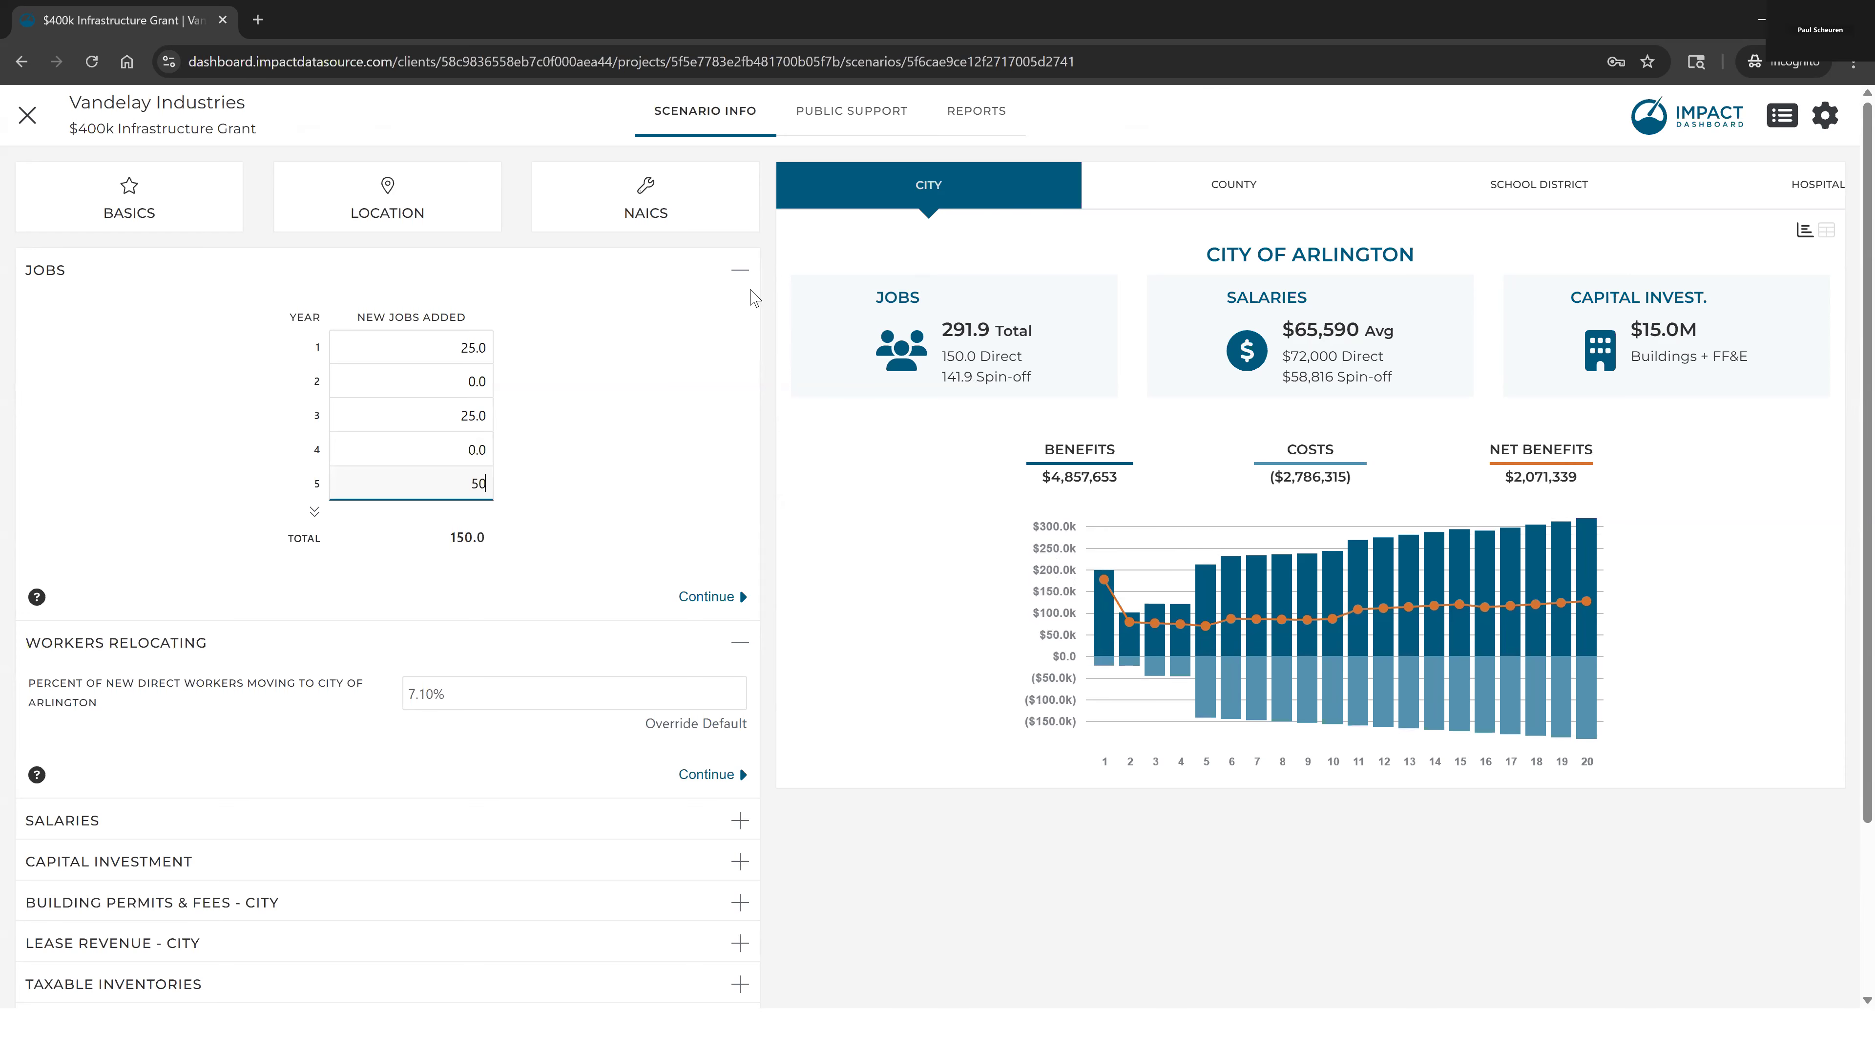
click(741, 272)
click(607, 269)
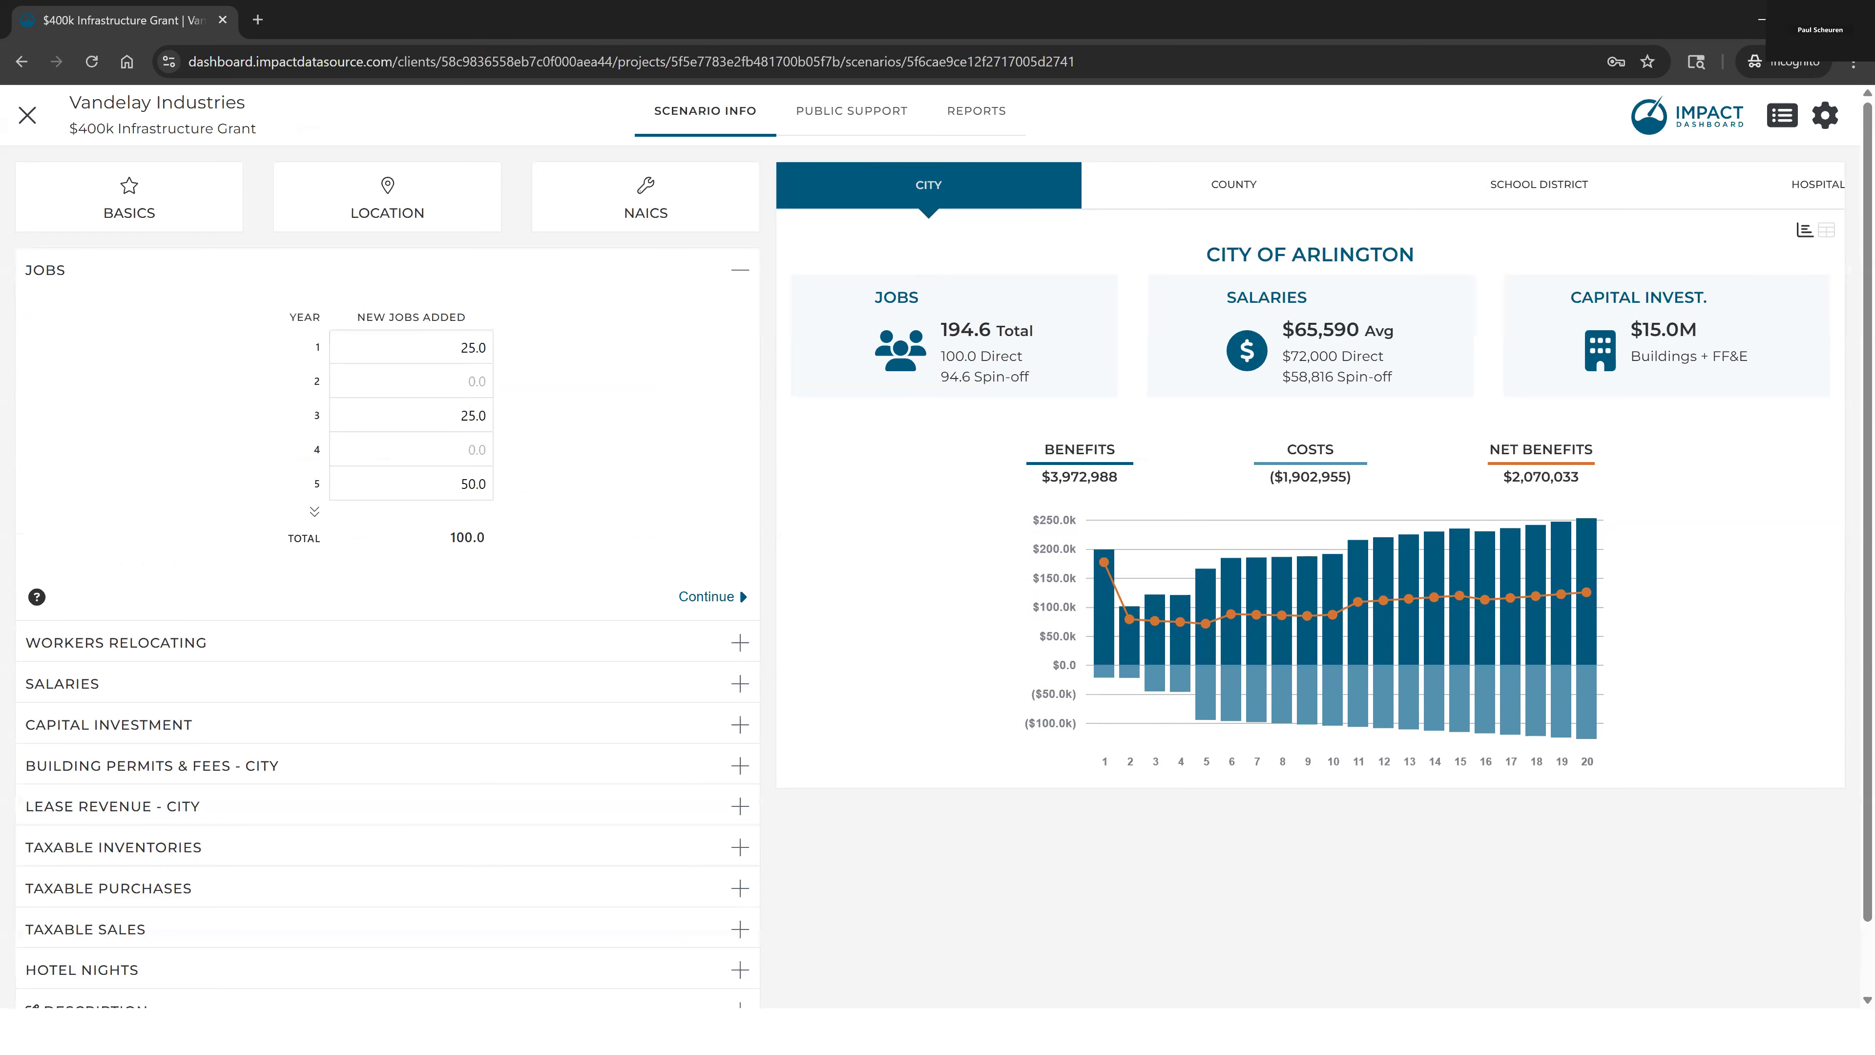
Change the scenario type to Business Retention & Expansion and expand the Jobs section below Current Operations
key(alt+Tab)
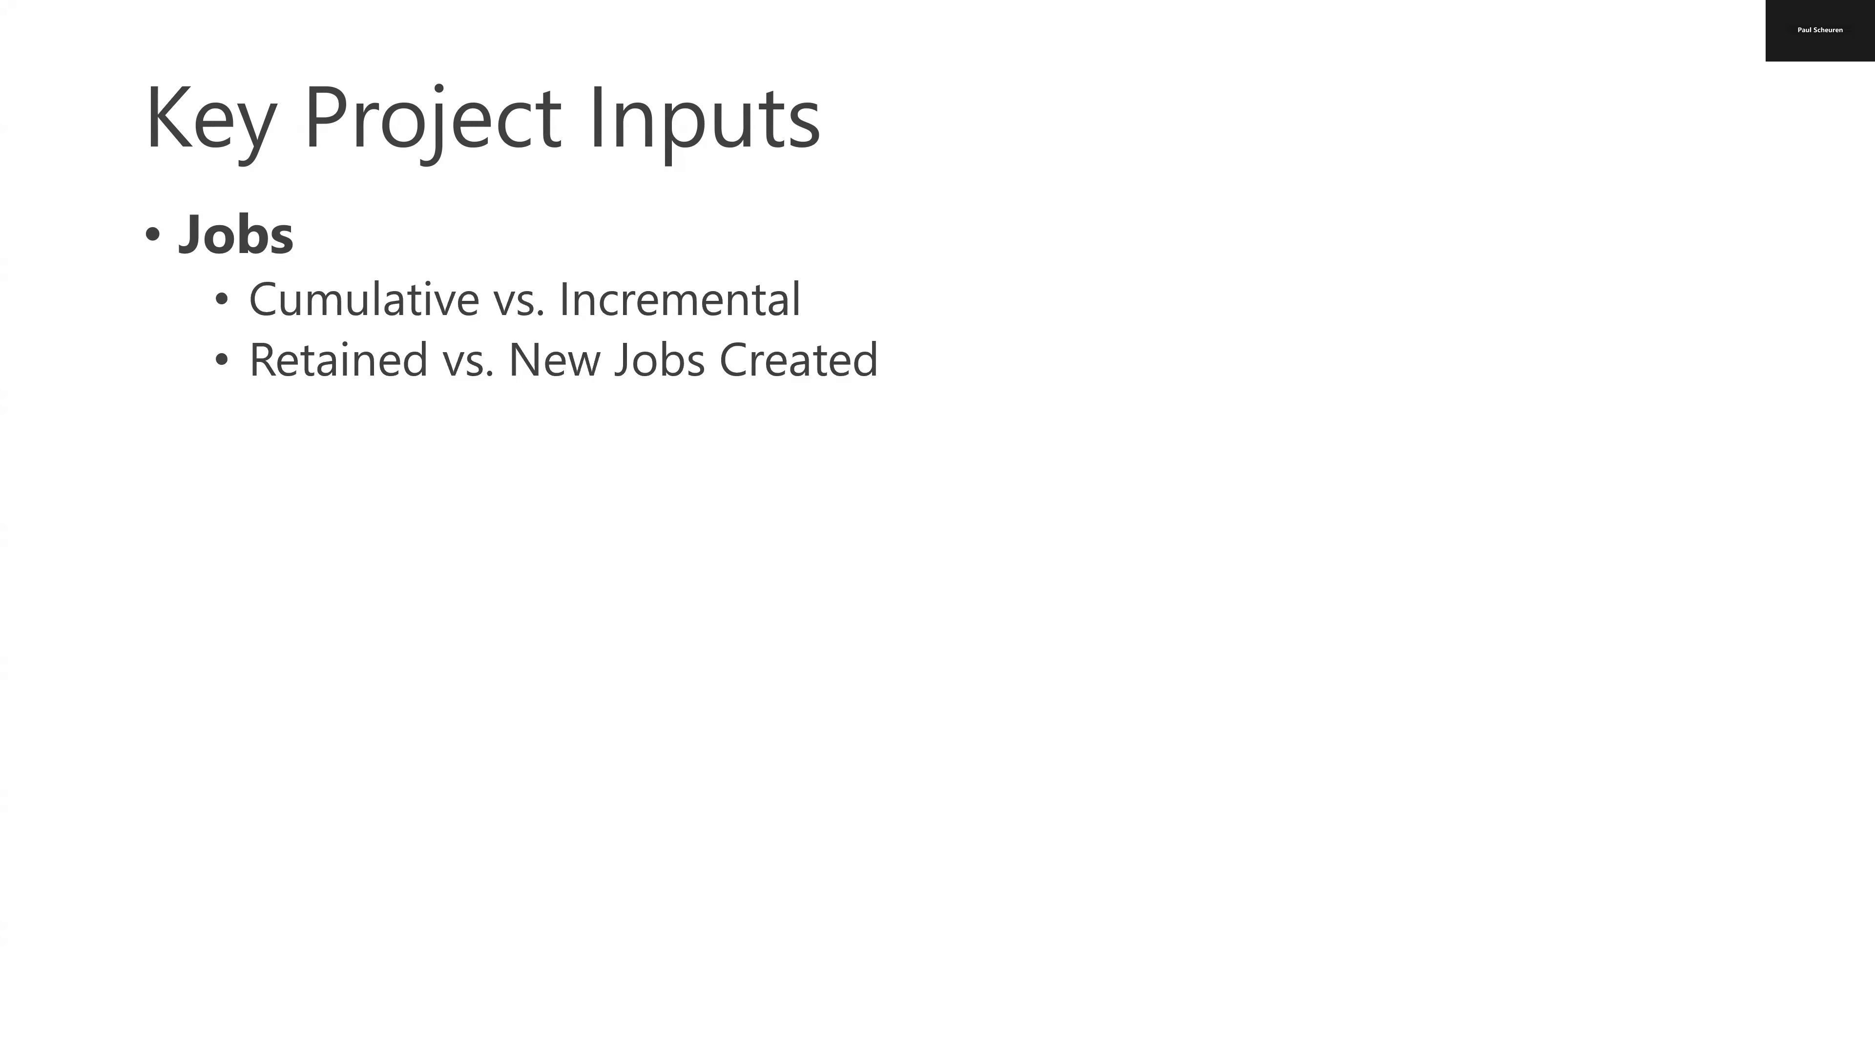
key(alt+Tab)
click(152, 217)
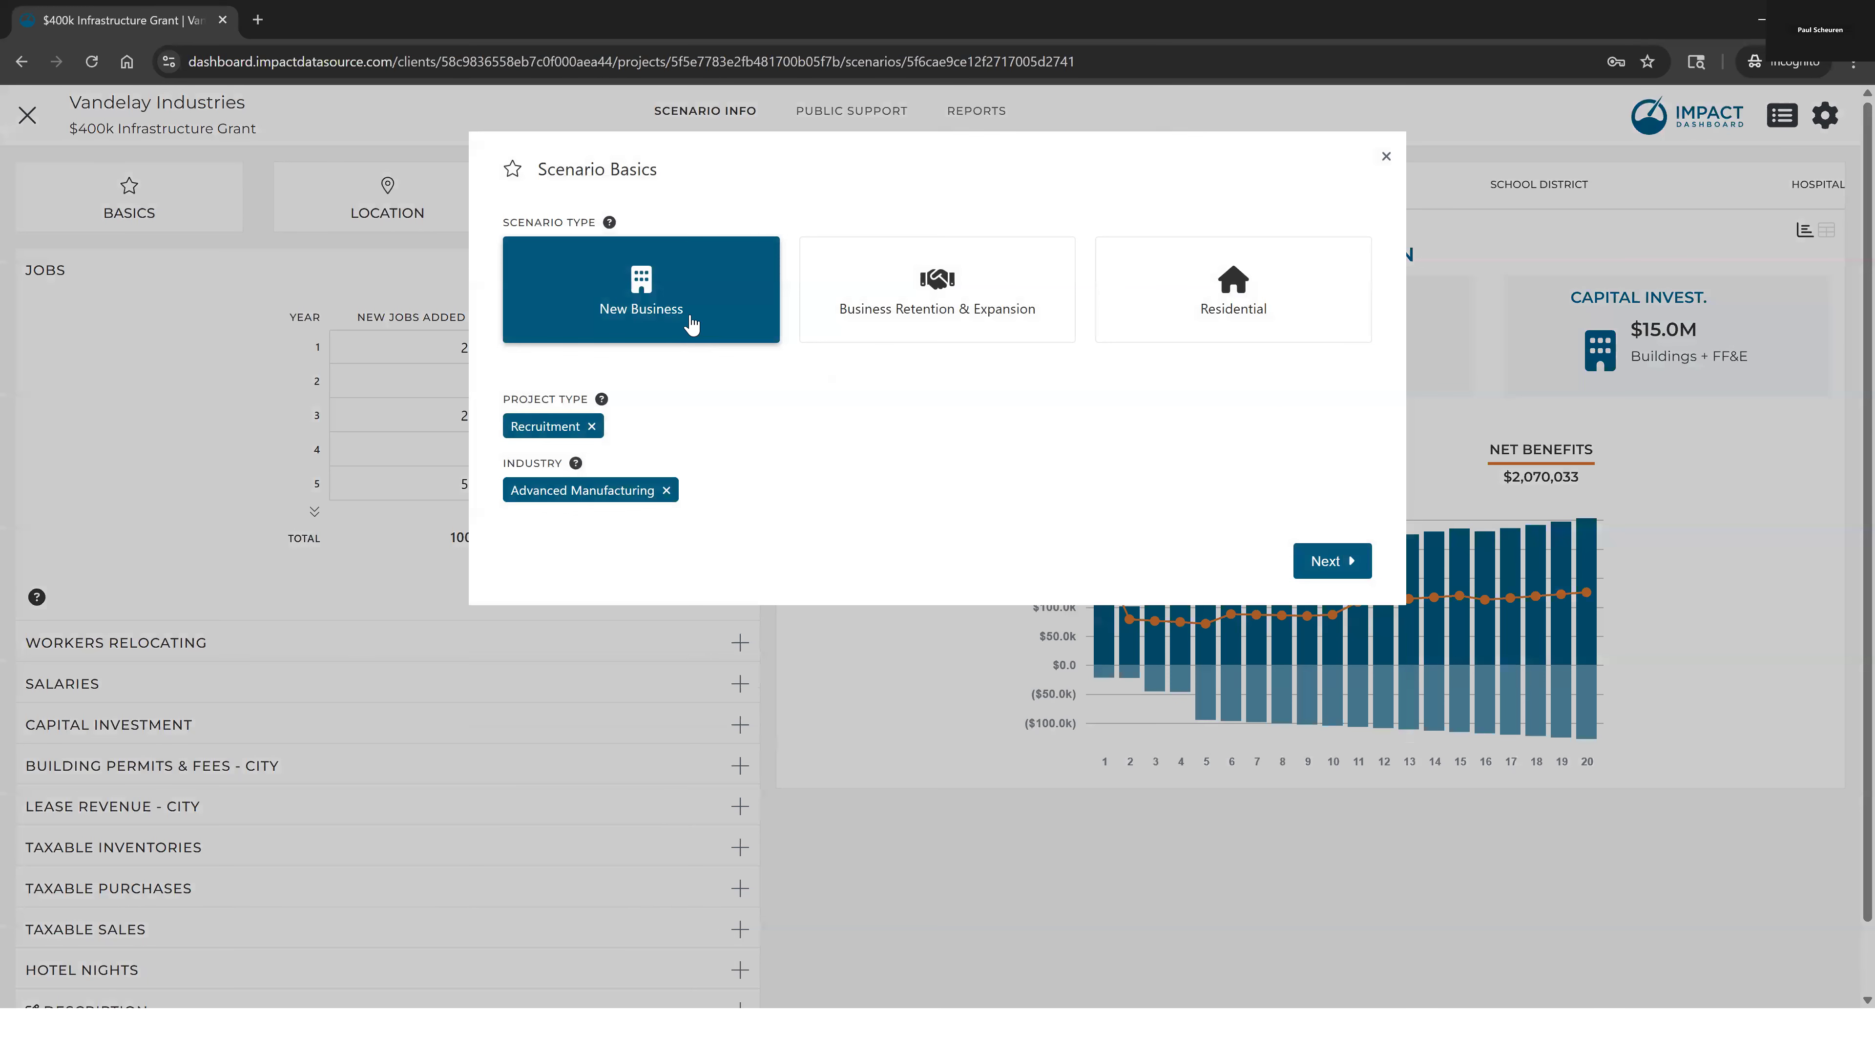
click(878, 316)
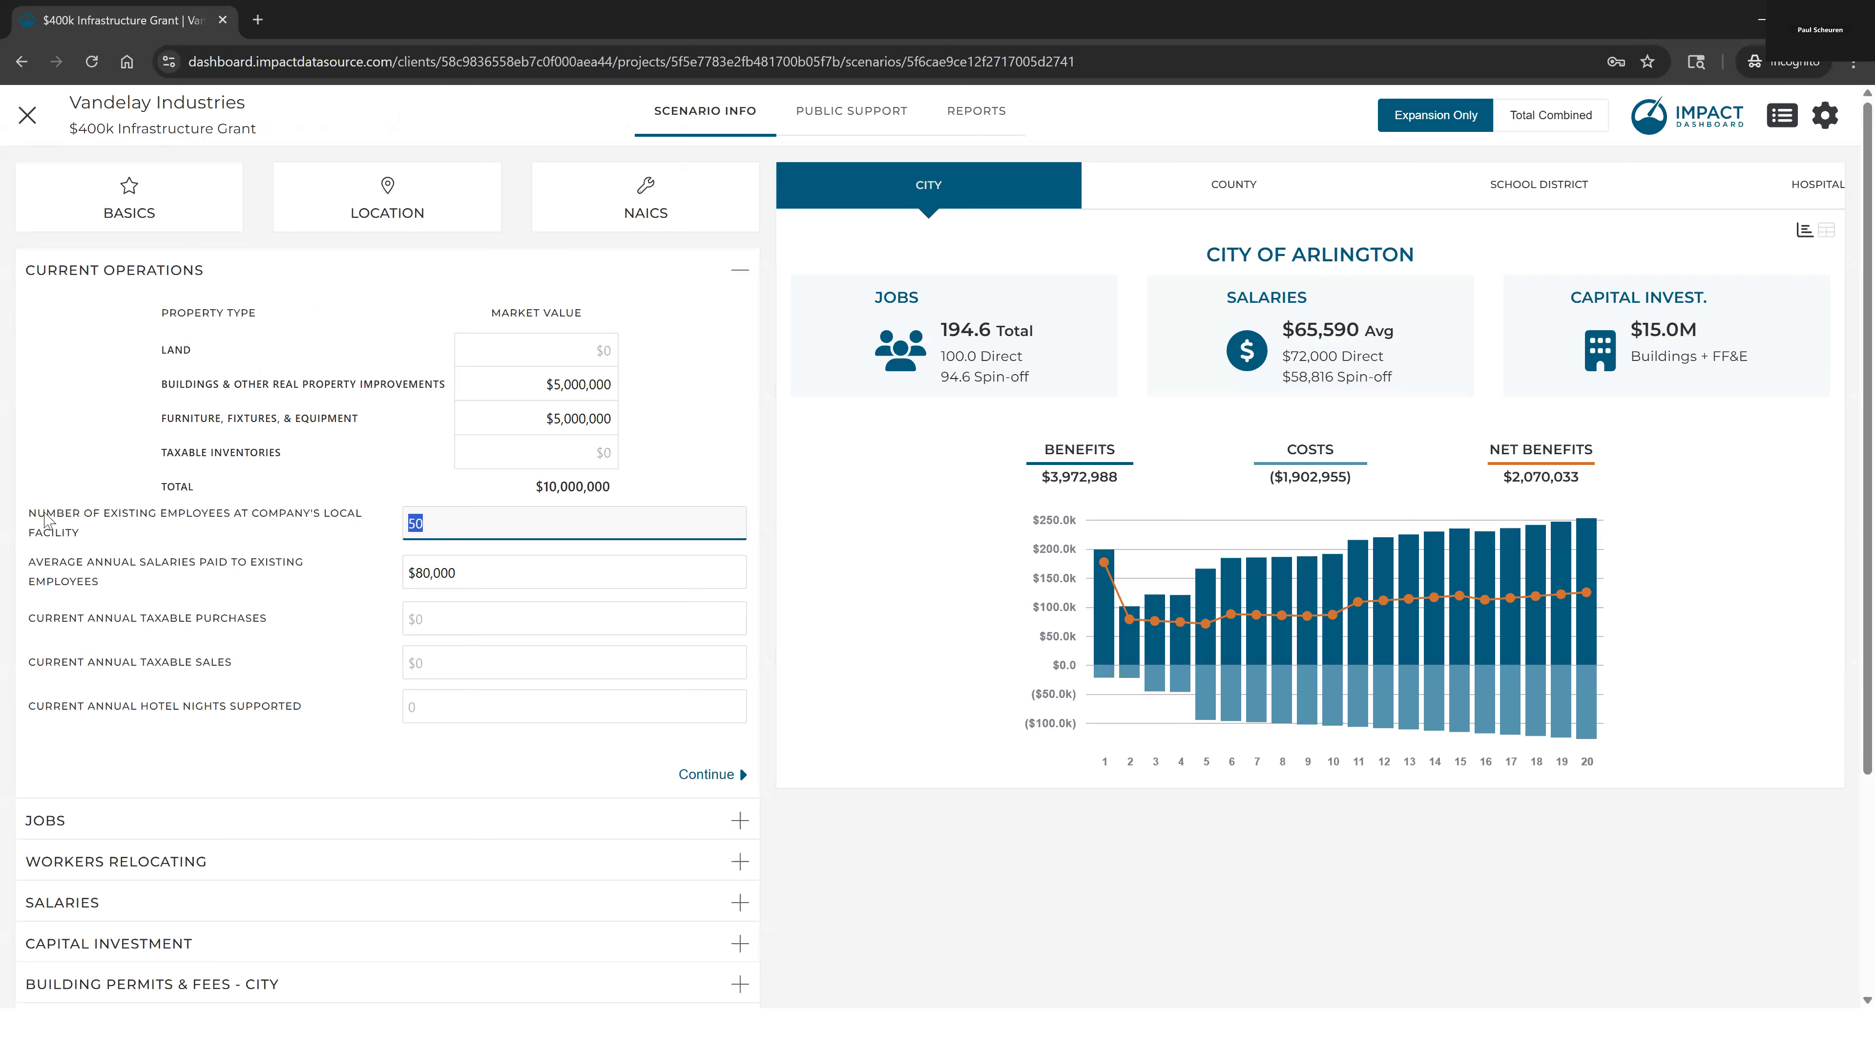
click(166, 833)
scroll(391, 871, down, 1)
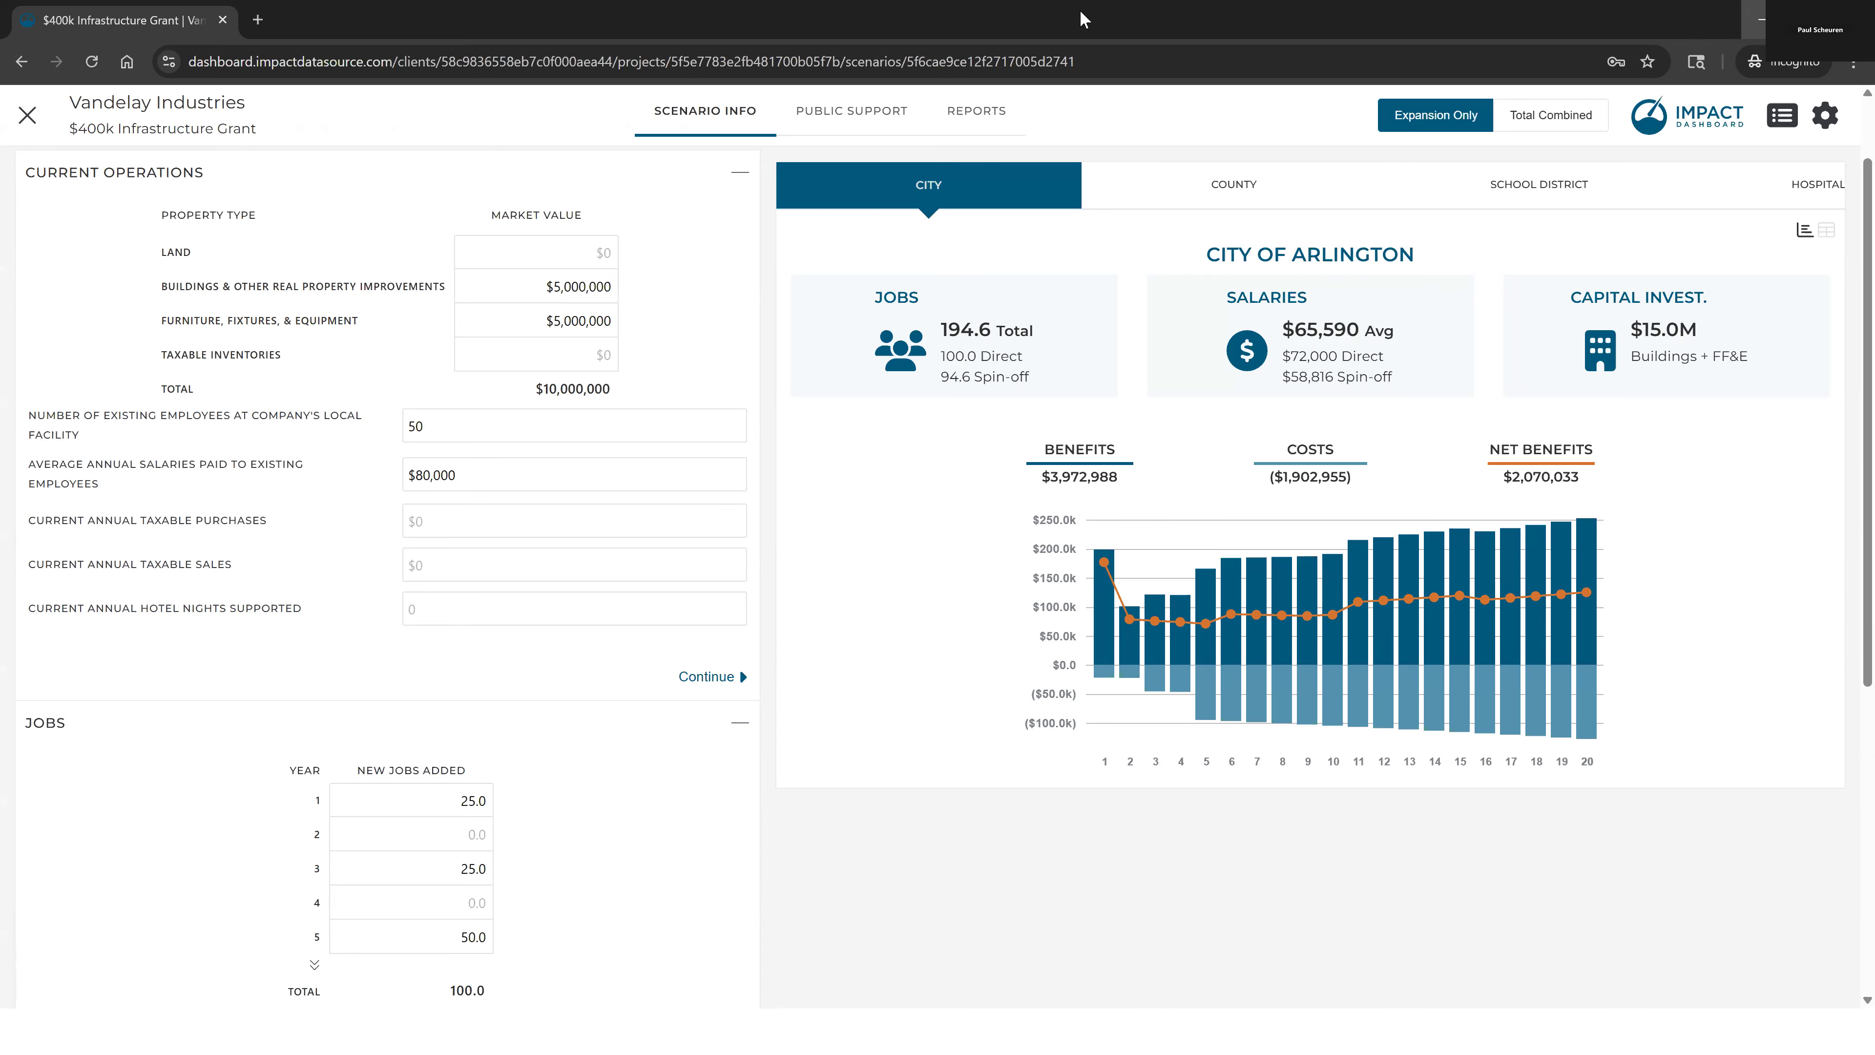
Switch to the slideshow, reveal the Workers Moving to the Area points, and return to the dashboard in the browser
click(1762, 26)
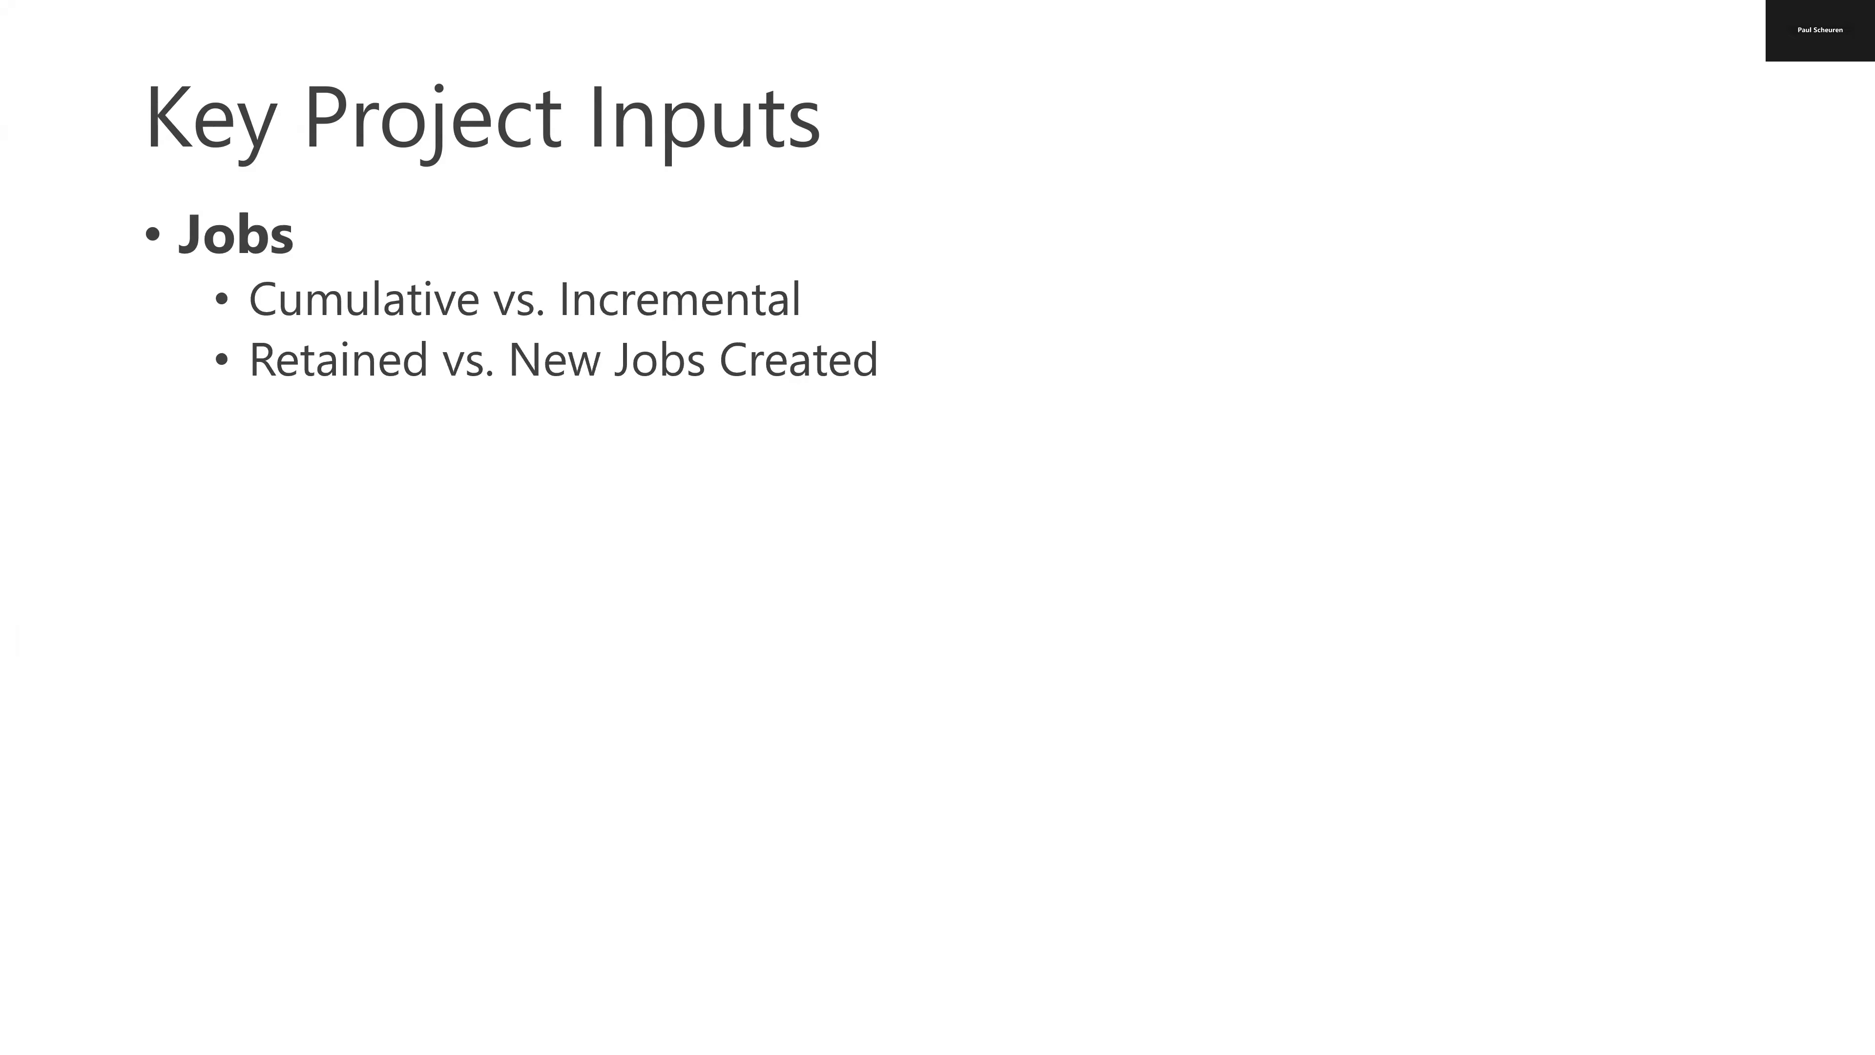
key(Right)
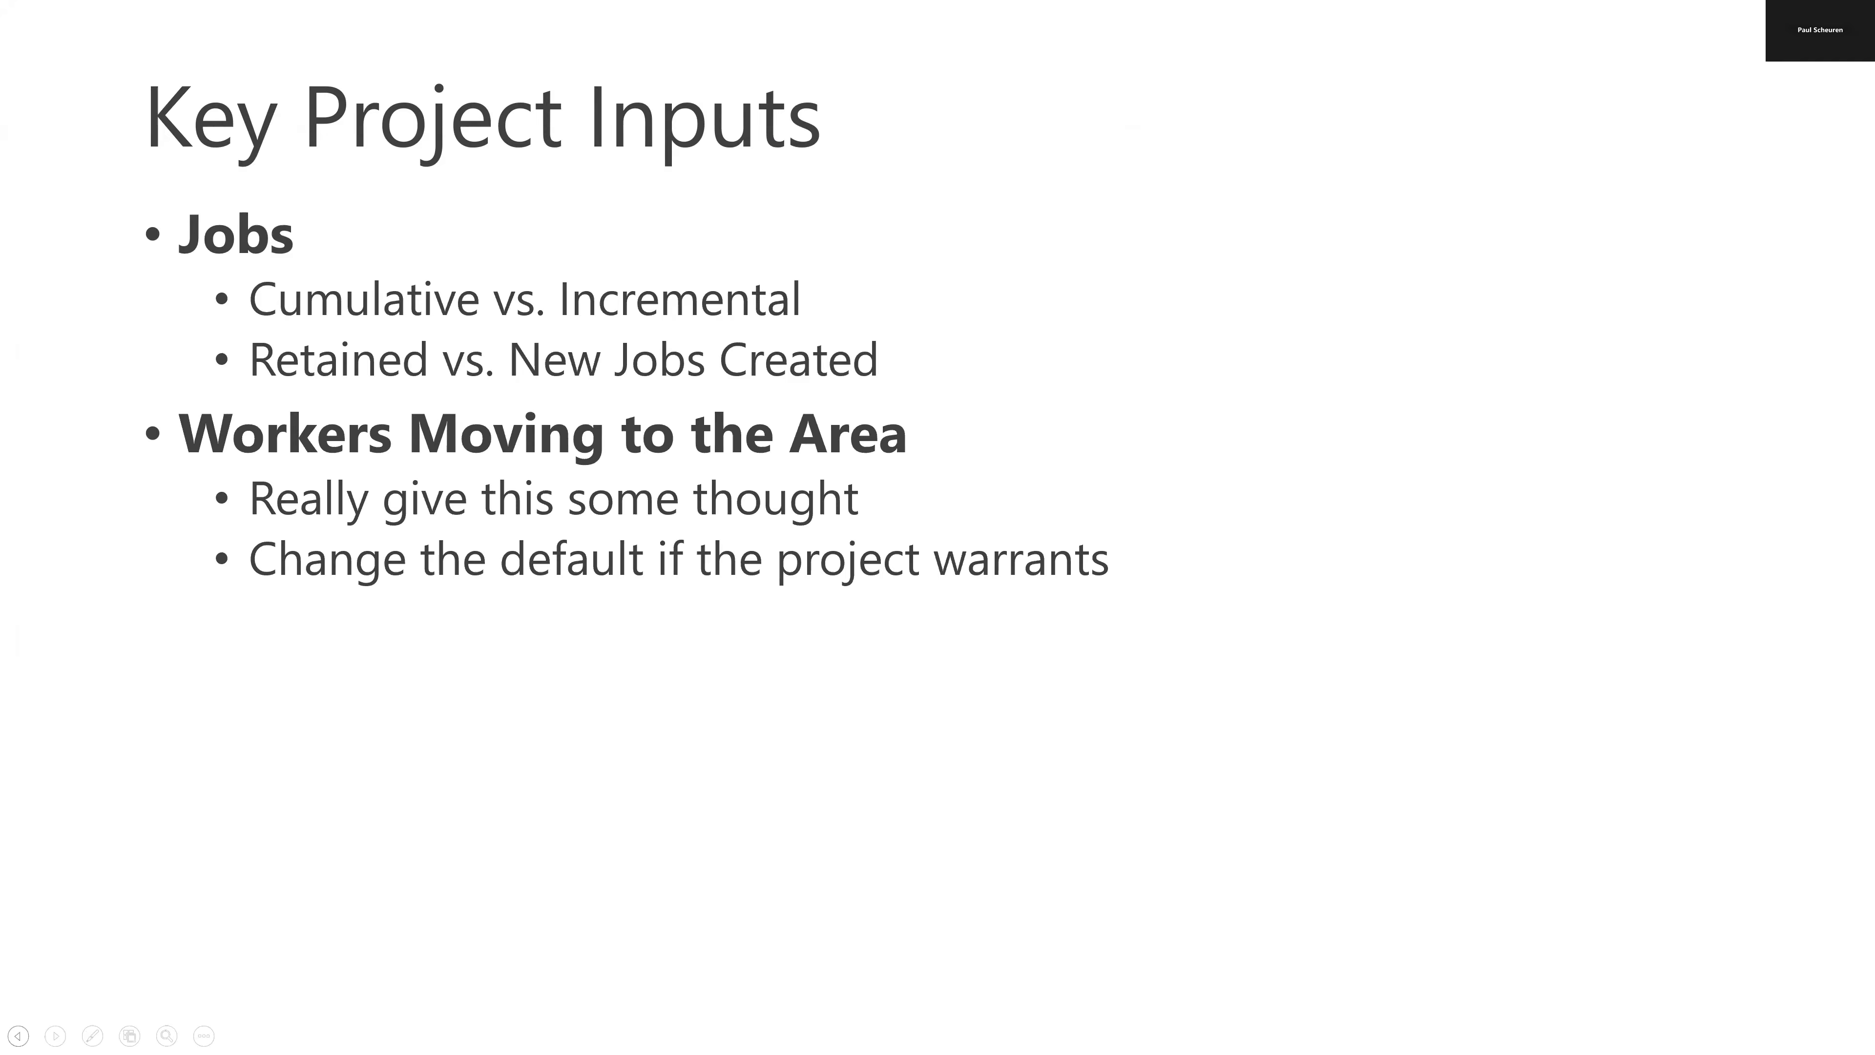
key(alt+Tab)
Set the scenario type back to New Business in the scenario basics and close the dialog
scroll(134, 211, up, 1)
click(133, 215)
click(590, 296)
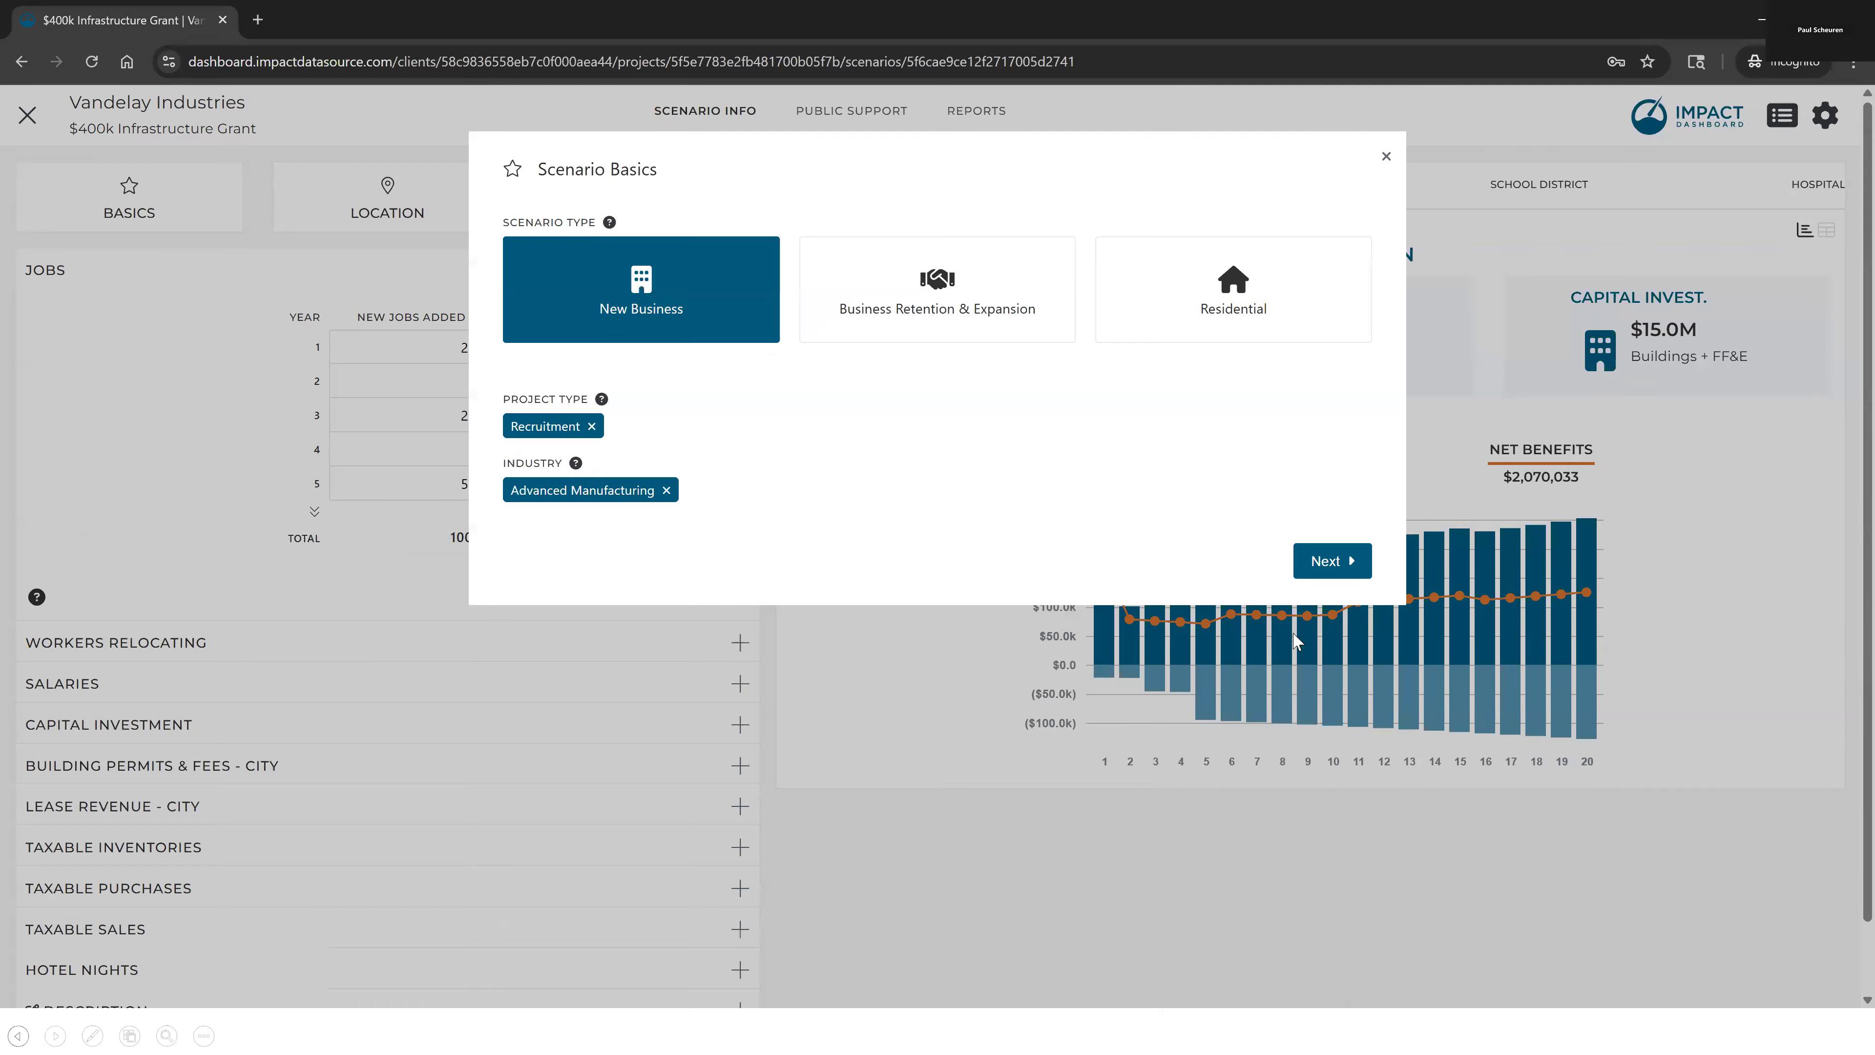
click(358, 468)
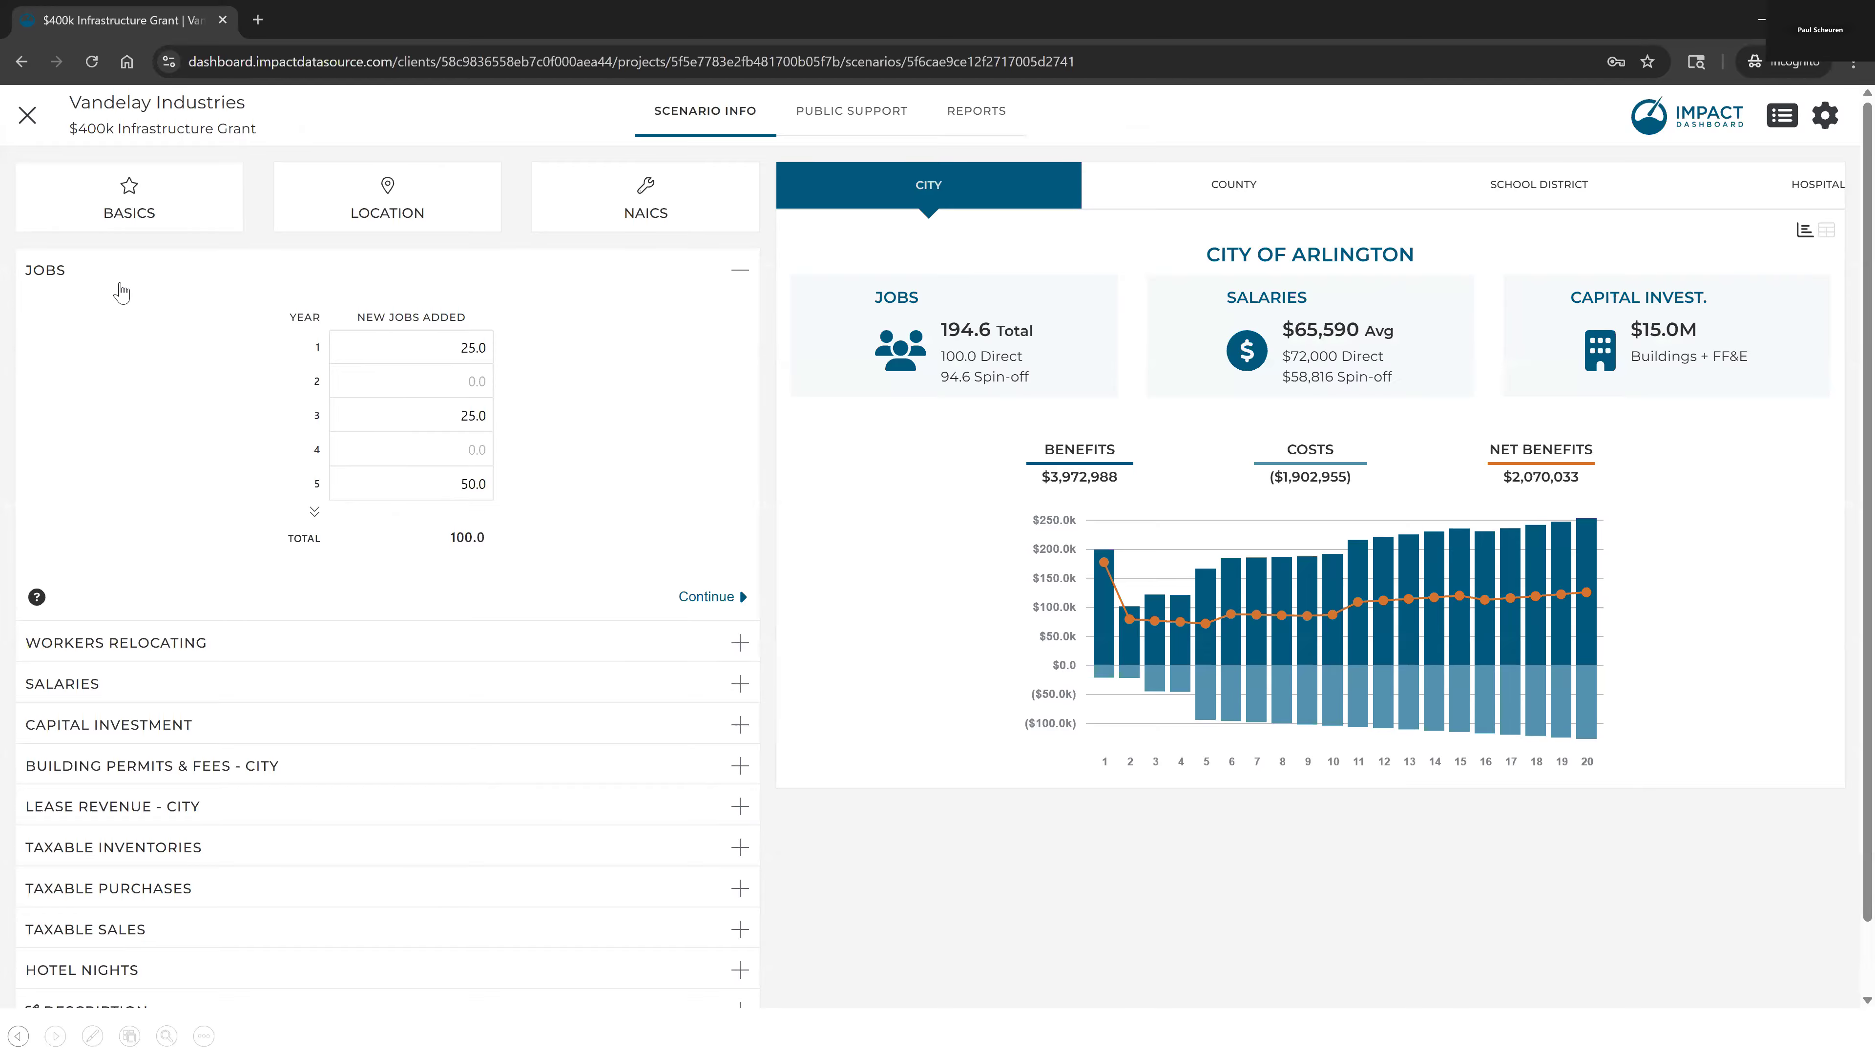
Collapse the Jobs section and read the help note of the Workers Relocating section
click(83, 275)
click(100, 311)
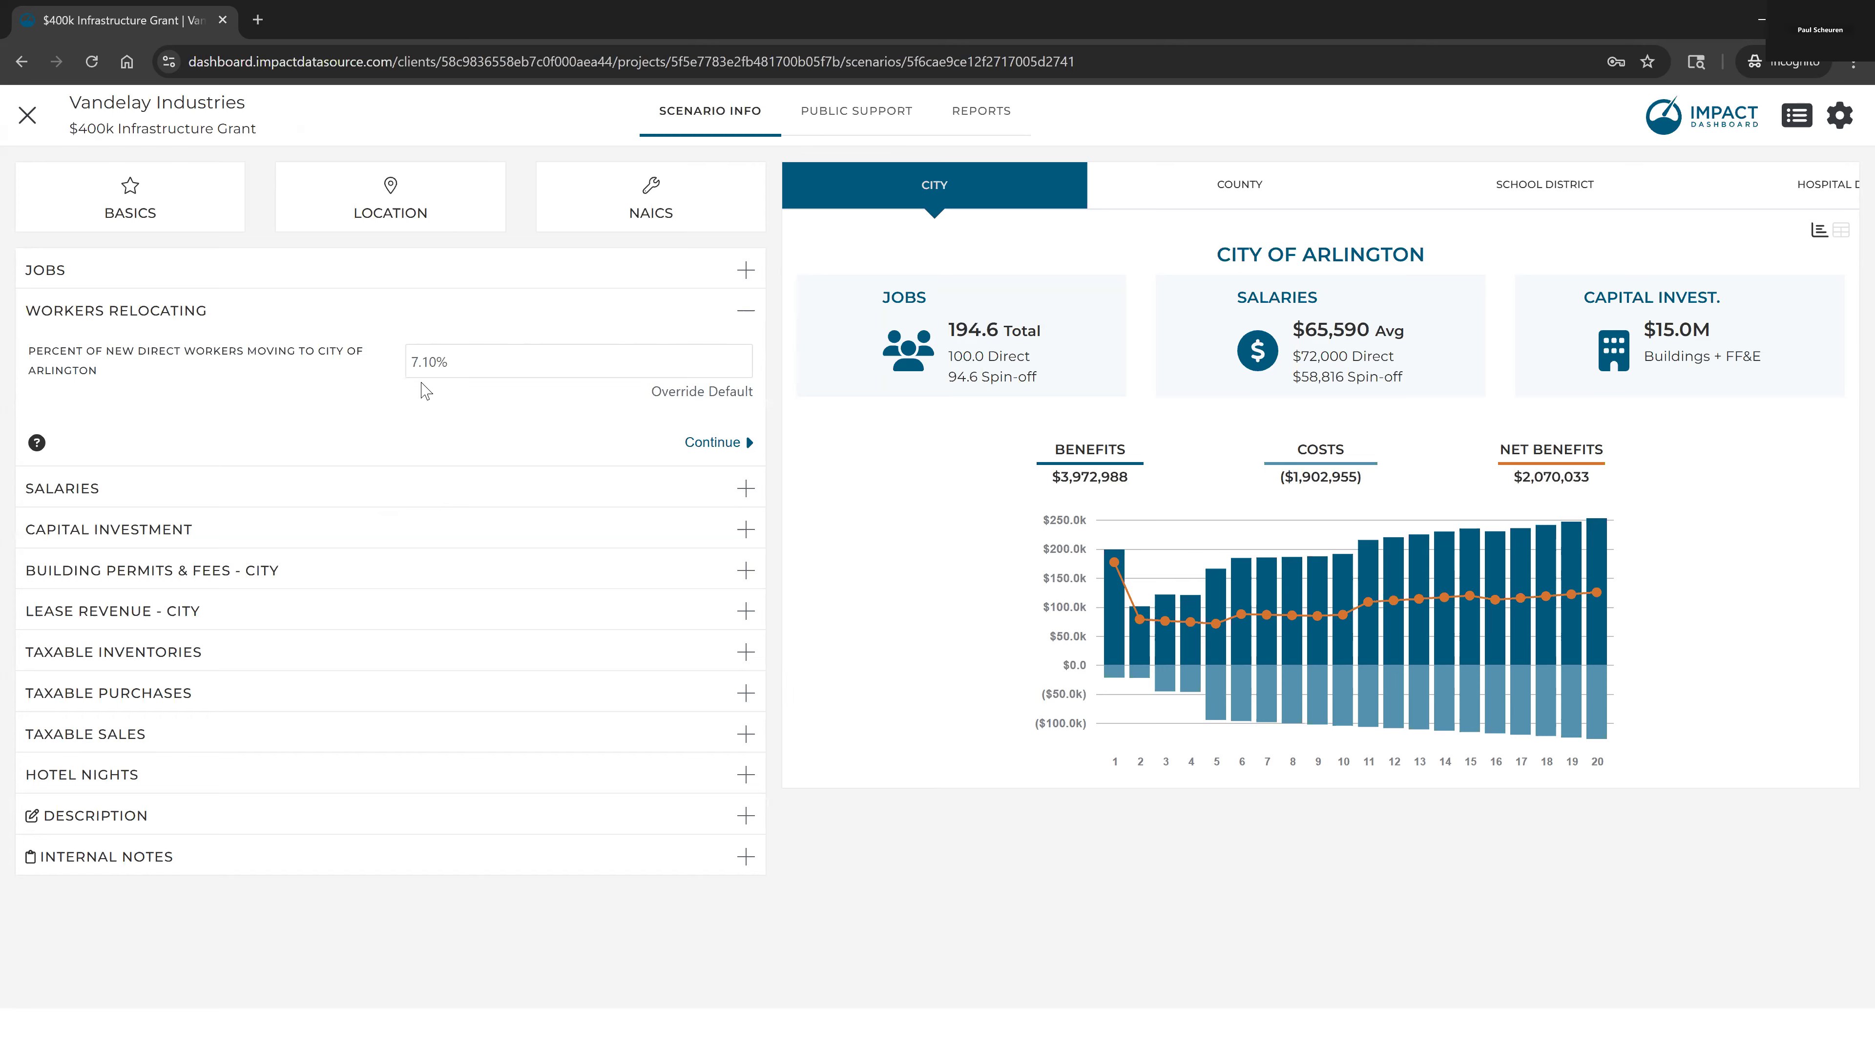
click(35, 444)
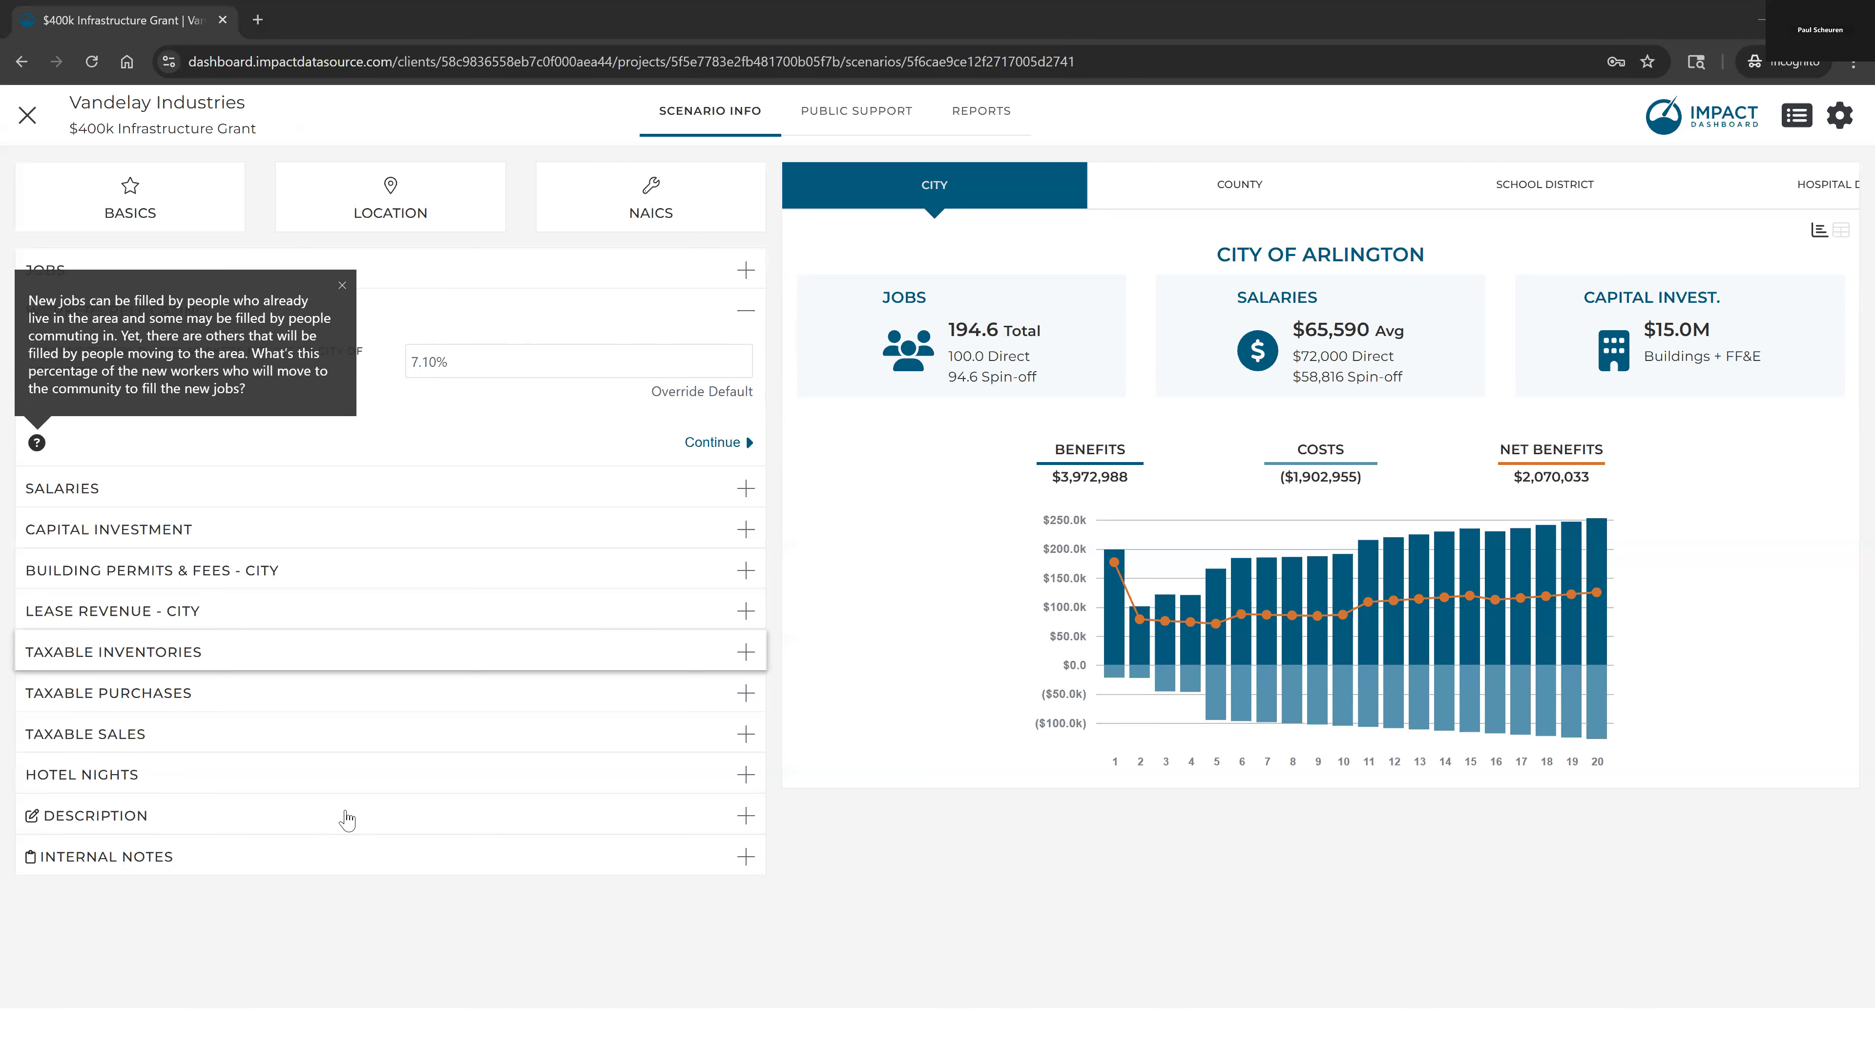
click(879, 526)
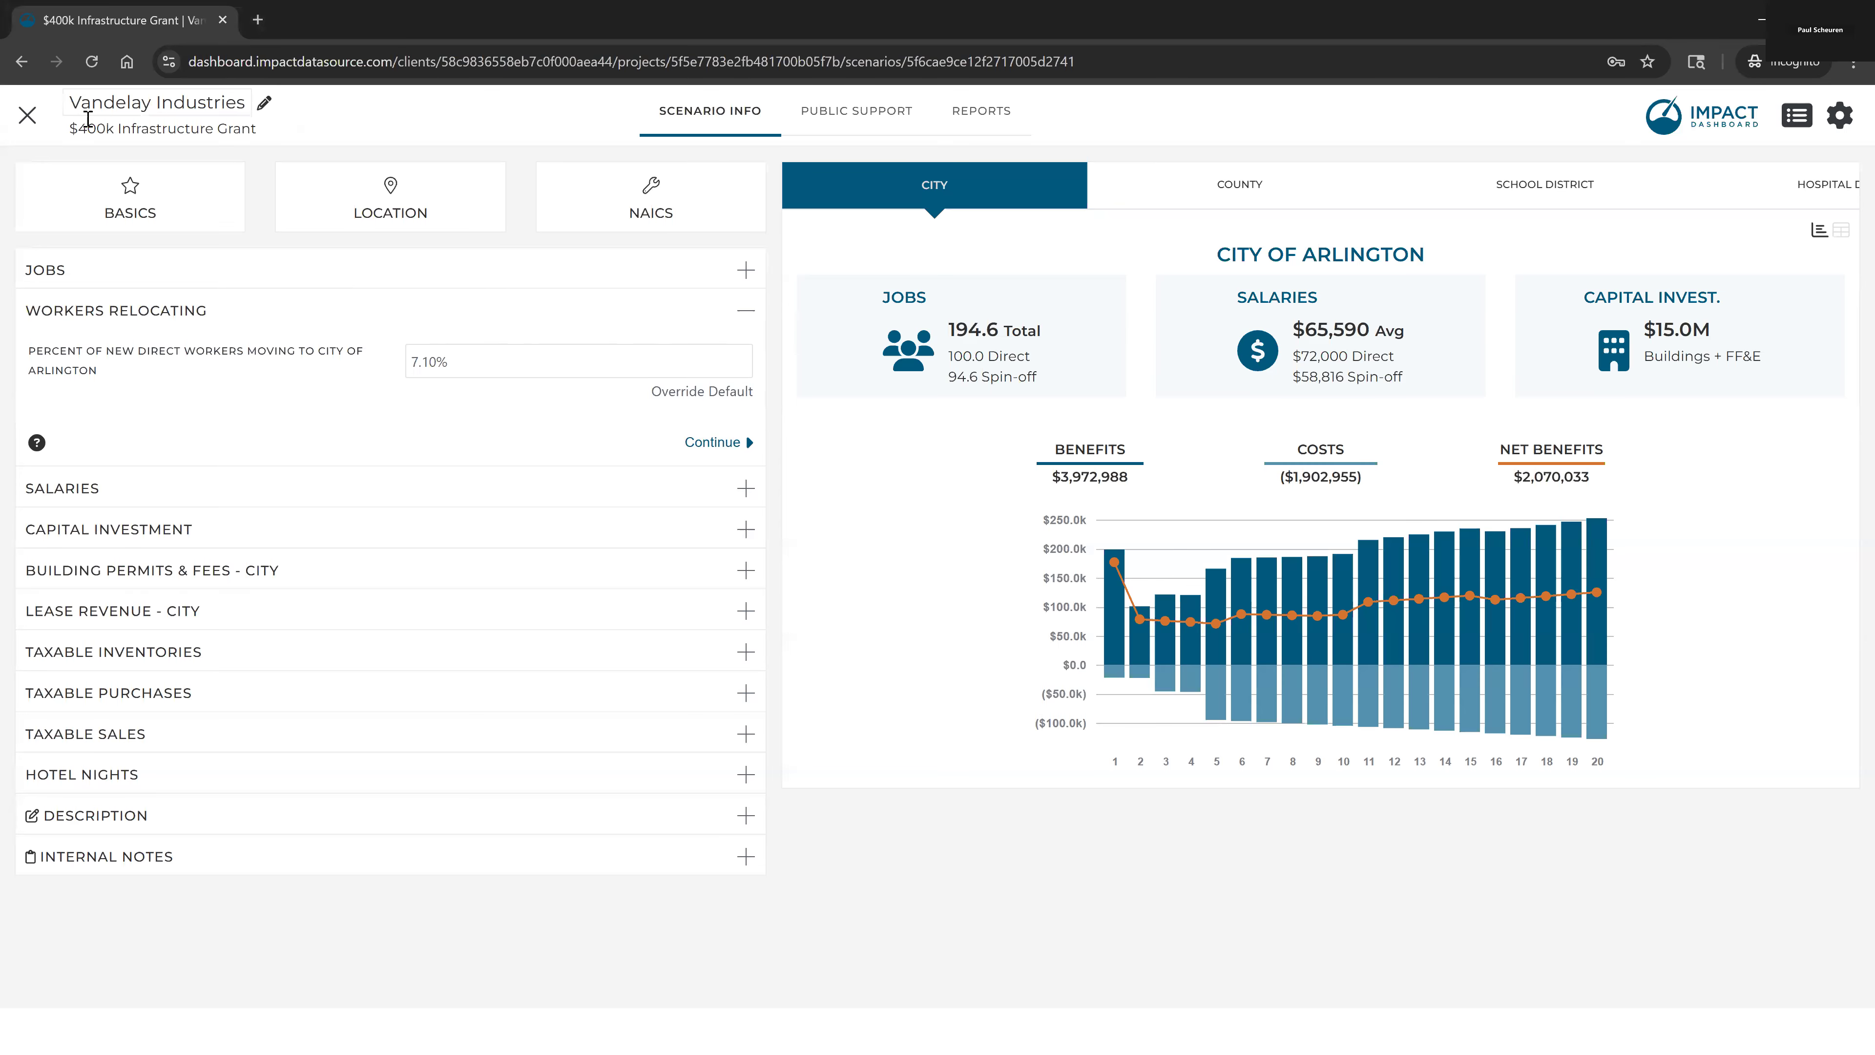
Open a second copy of the current scenario page in a new browser tab using its copied address
click(229, 73)
key(ctrl+c)
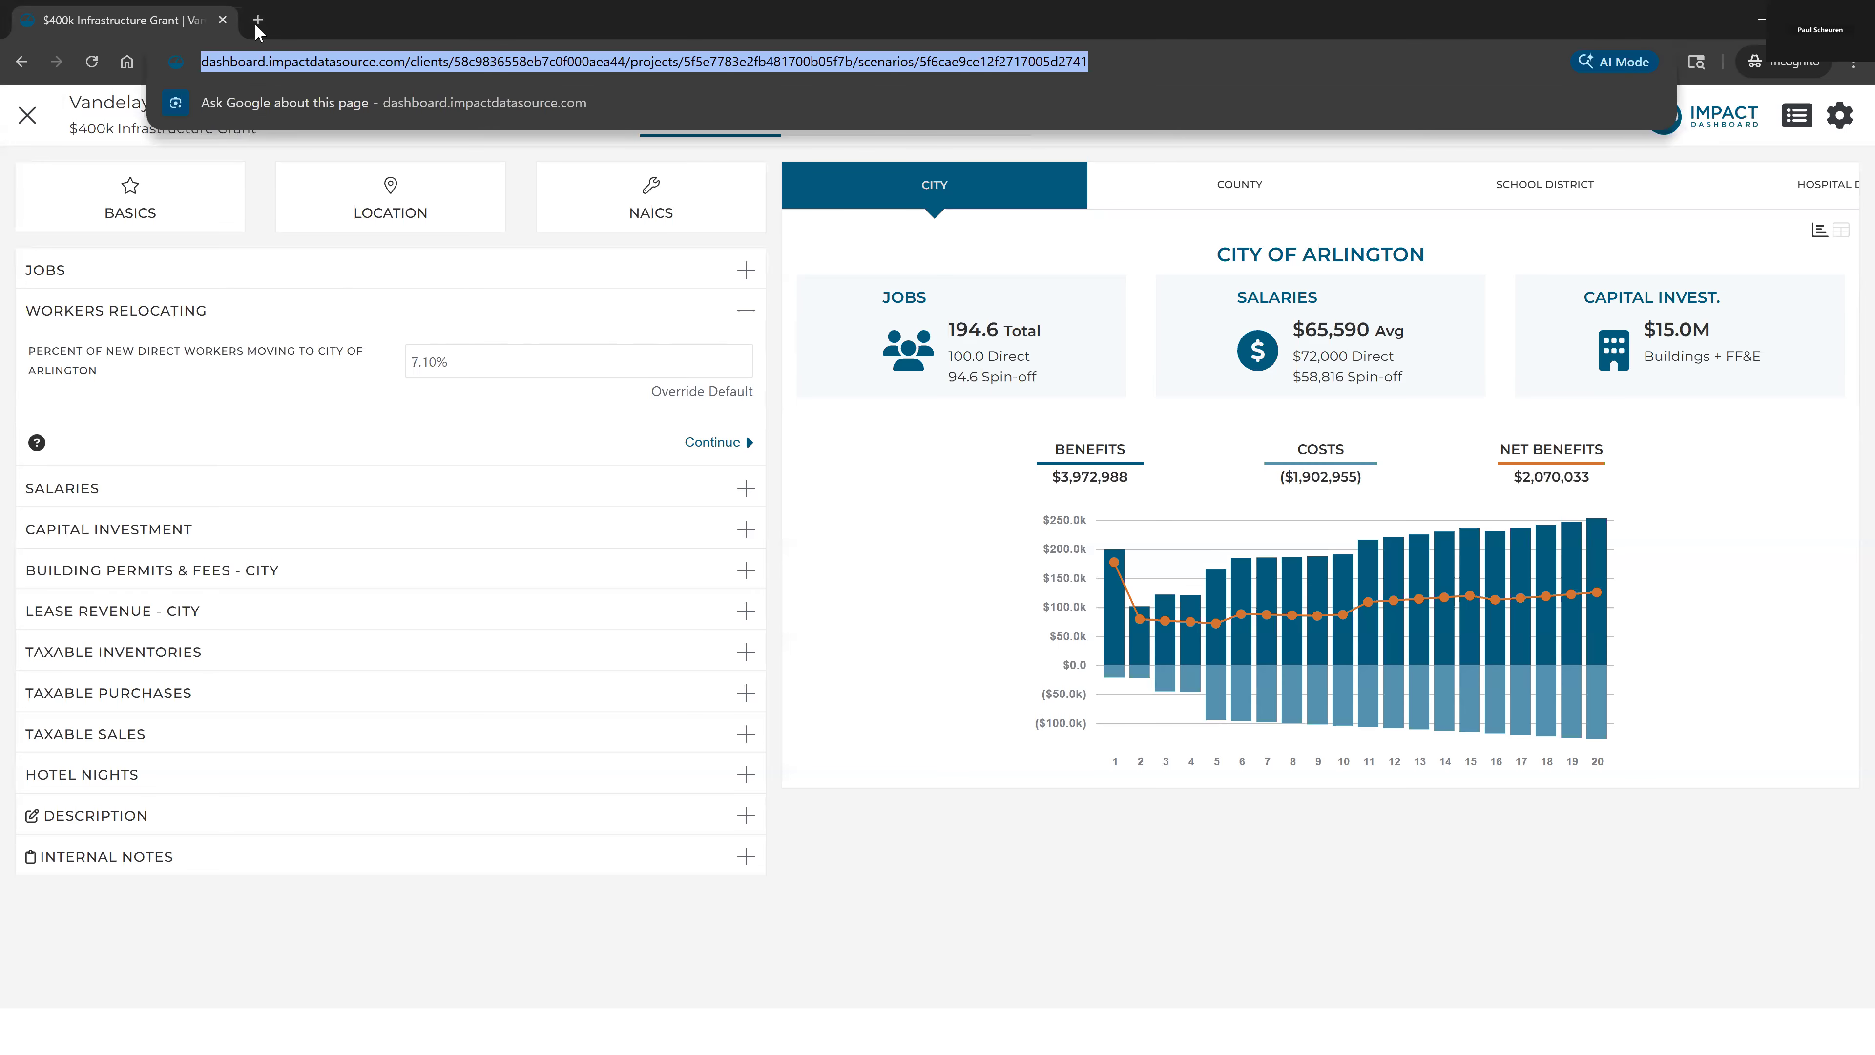
click(258, 20)
key(ctrl+v)
key(Return)
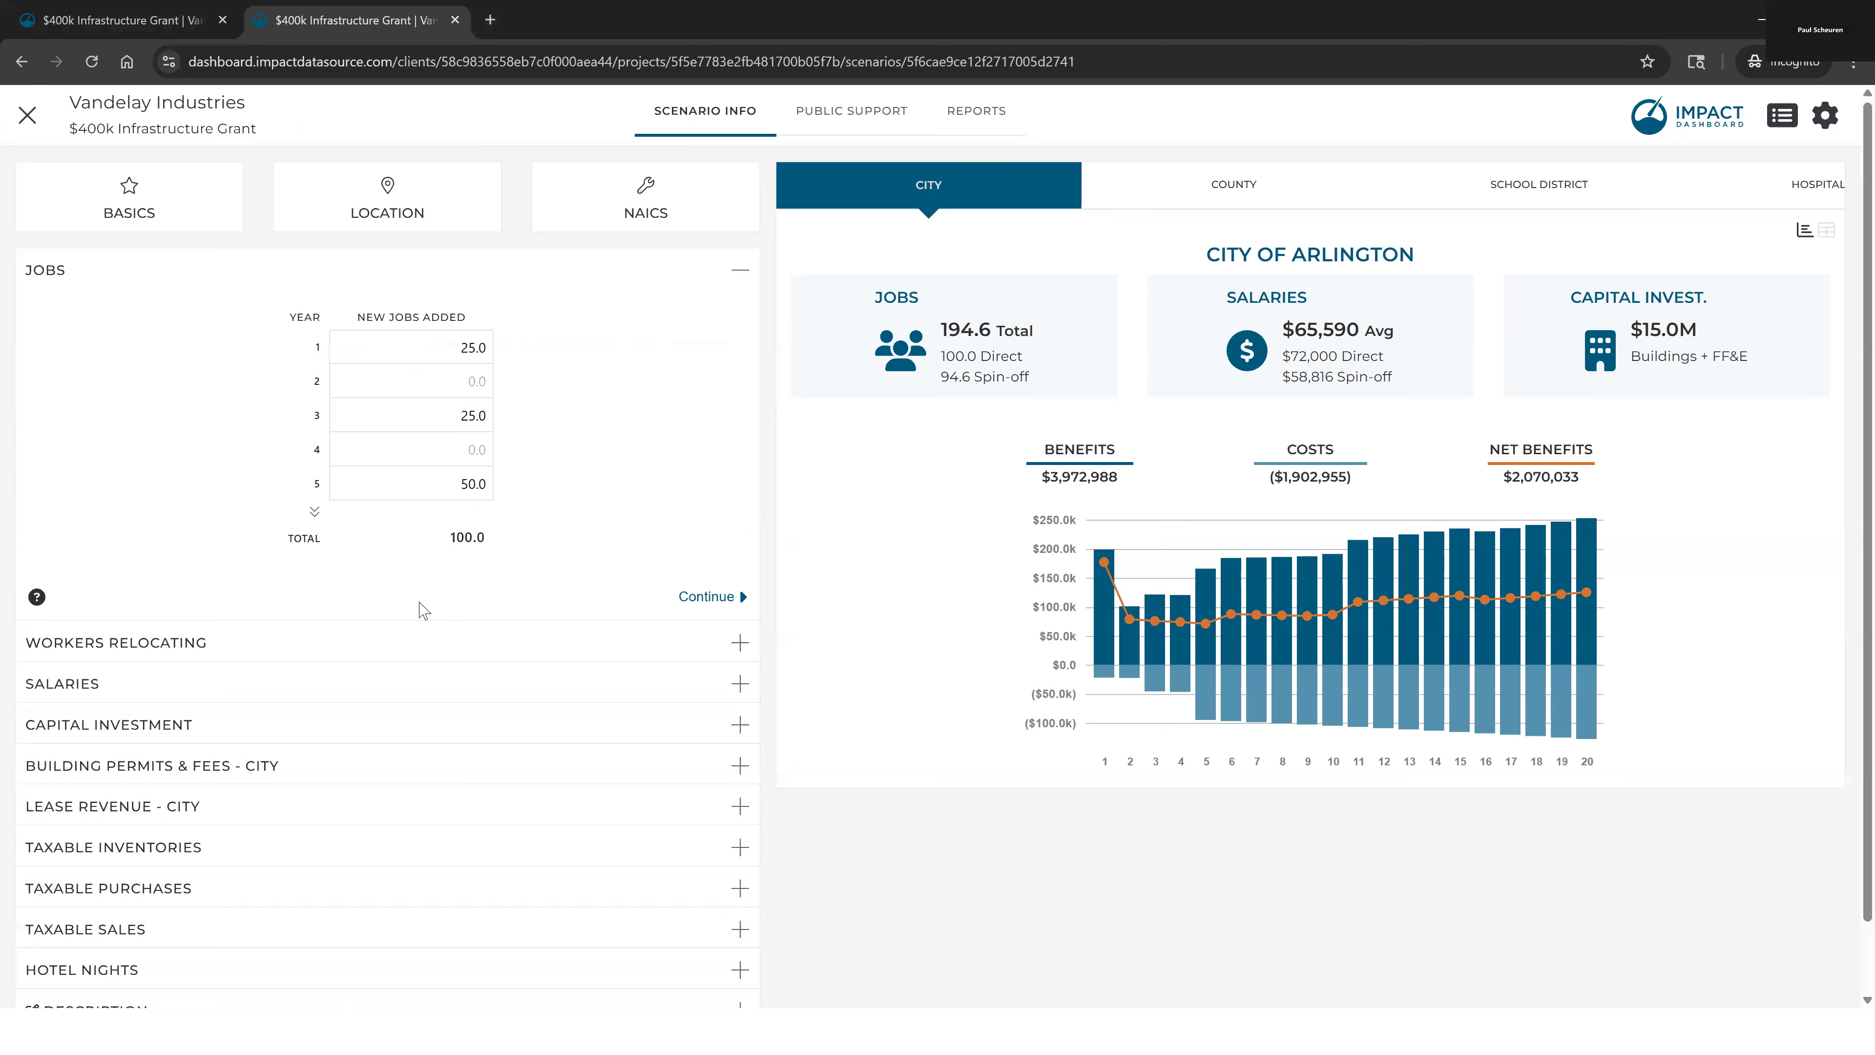
Leave the scenario and open a preview of the IDA Grants data form template
click(25, 122)
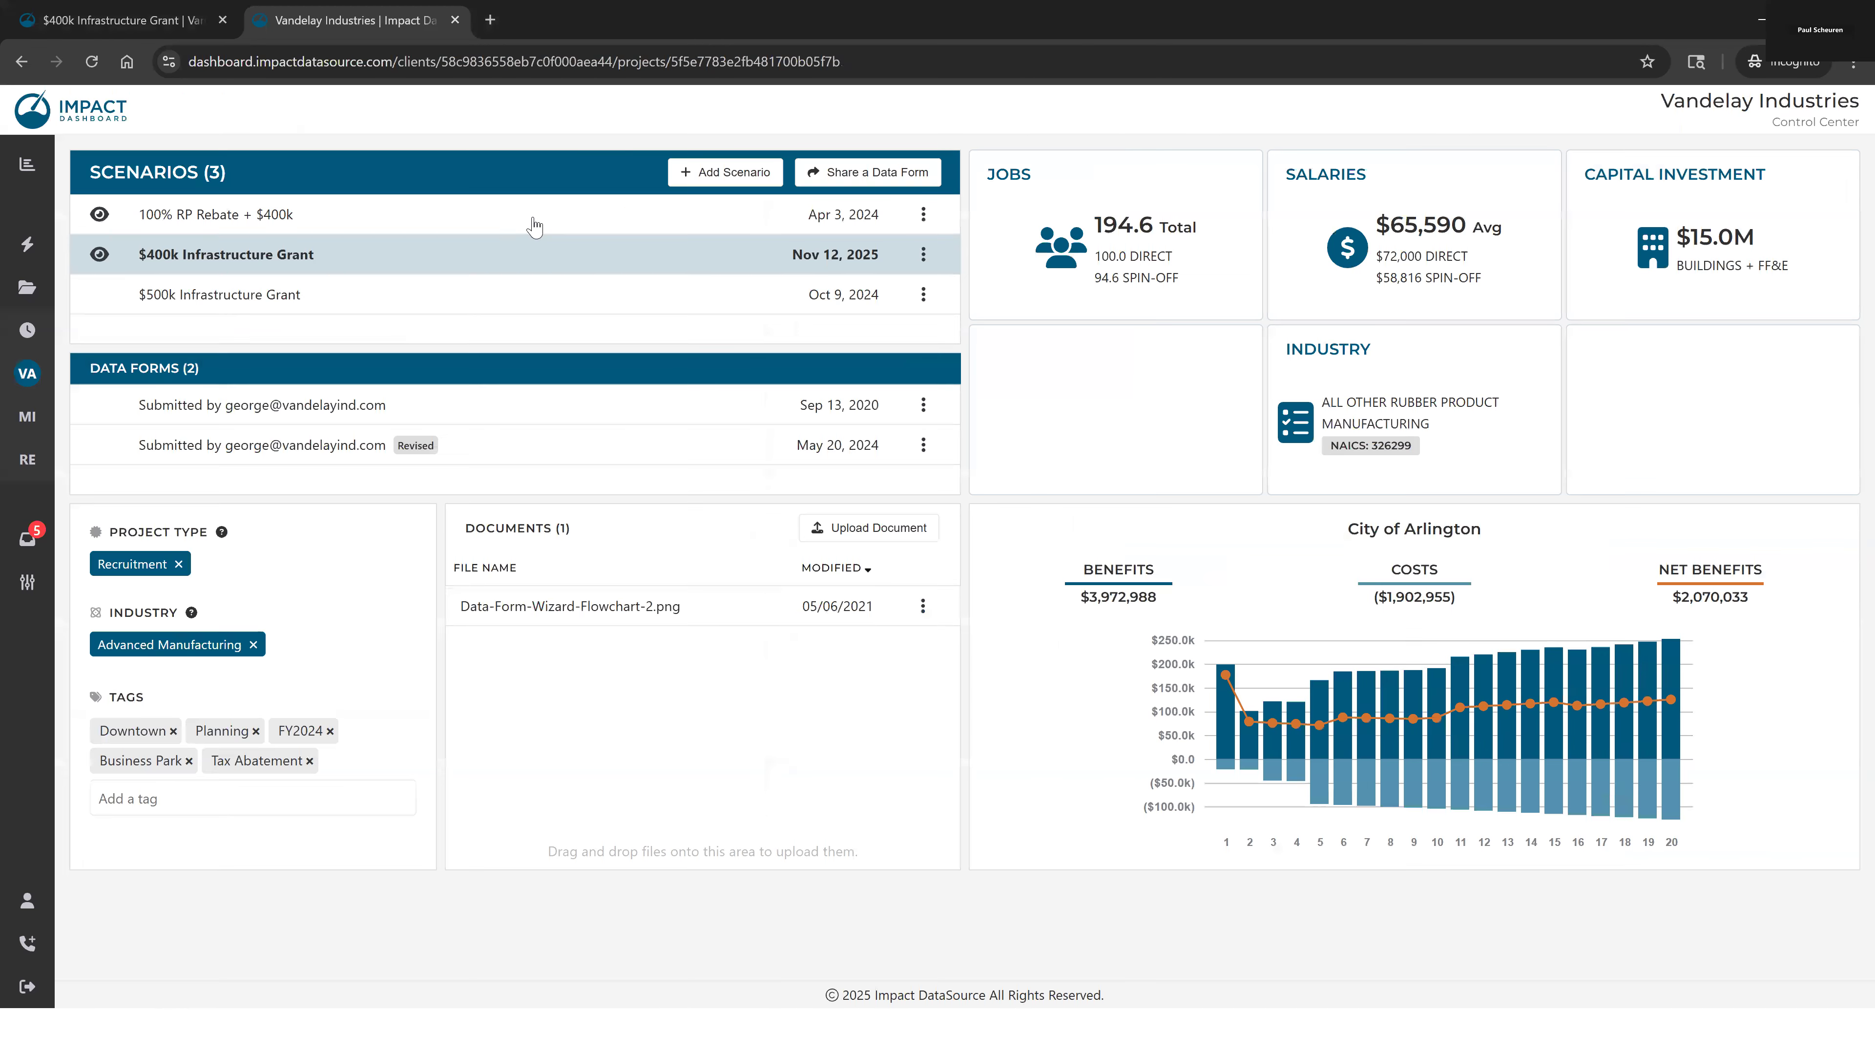
click(55, 584)
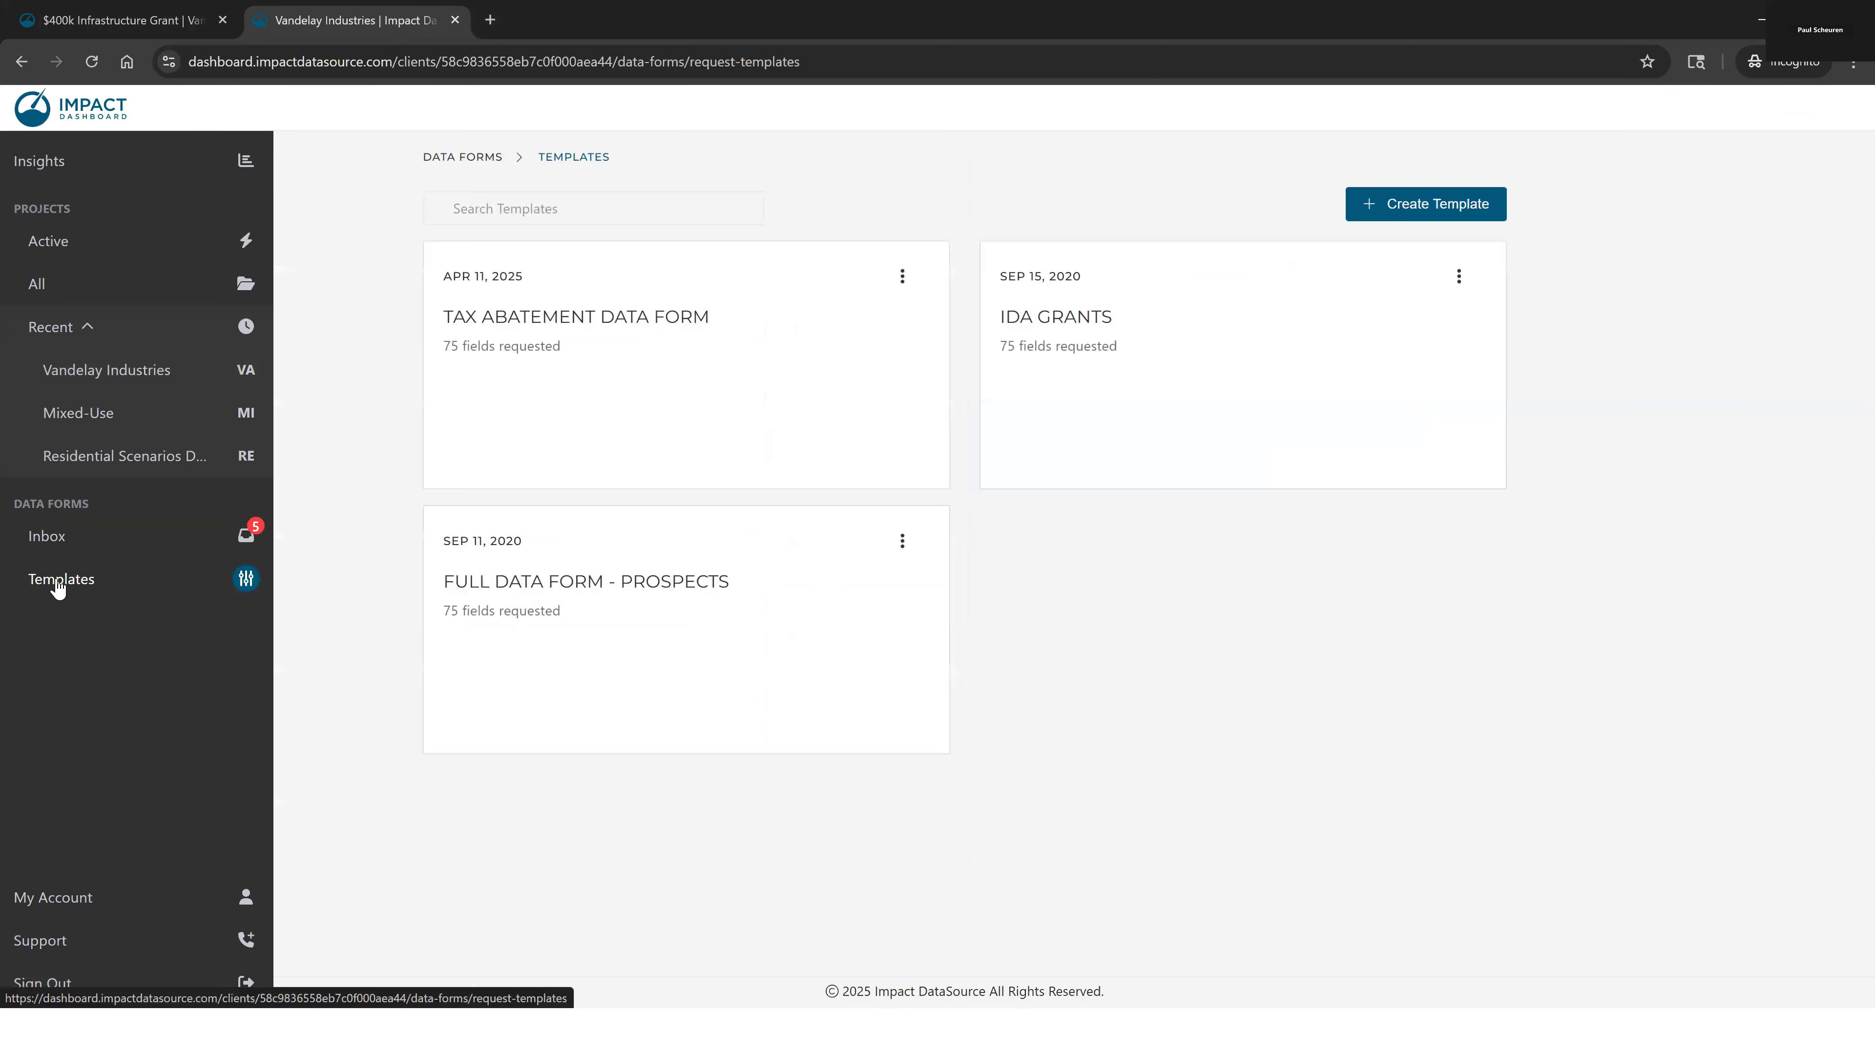
click(993, 290)
click(978, 288)
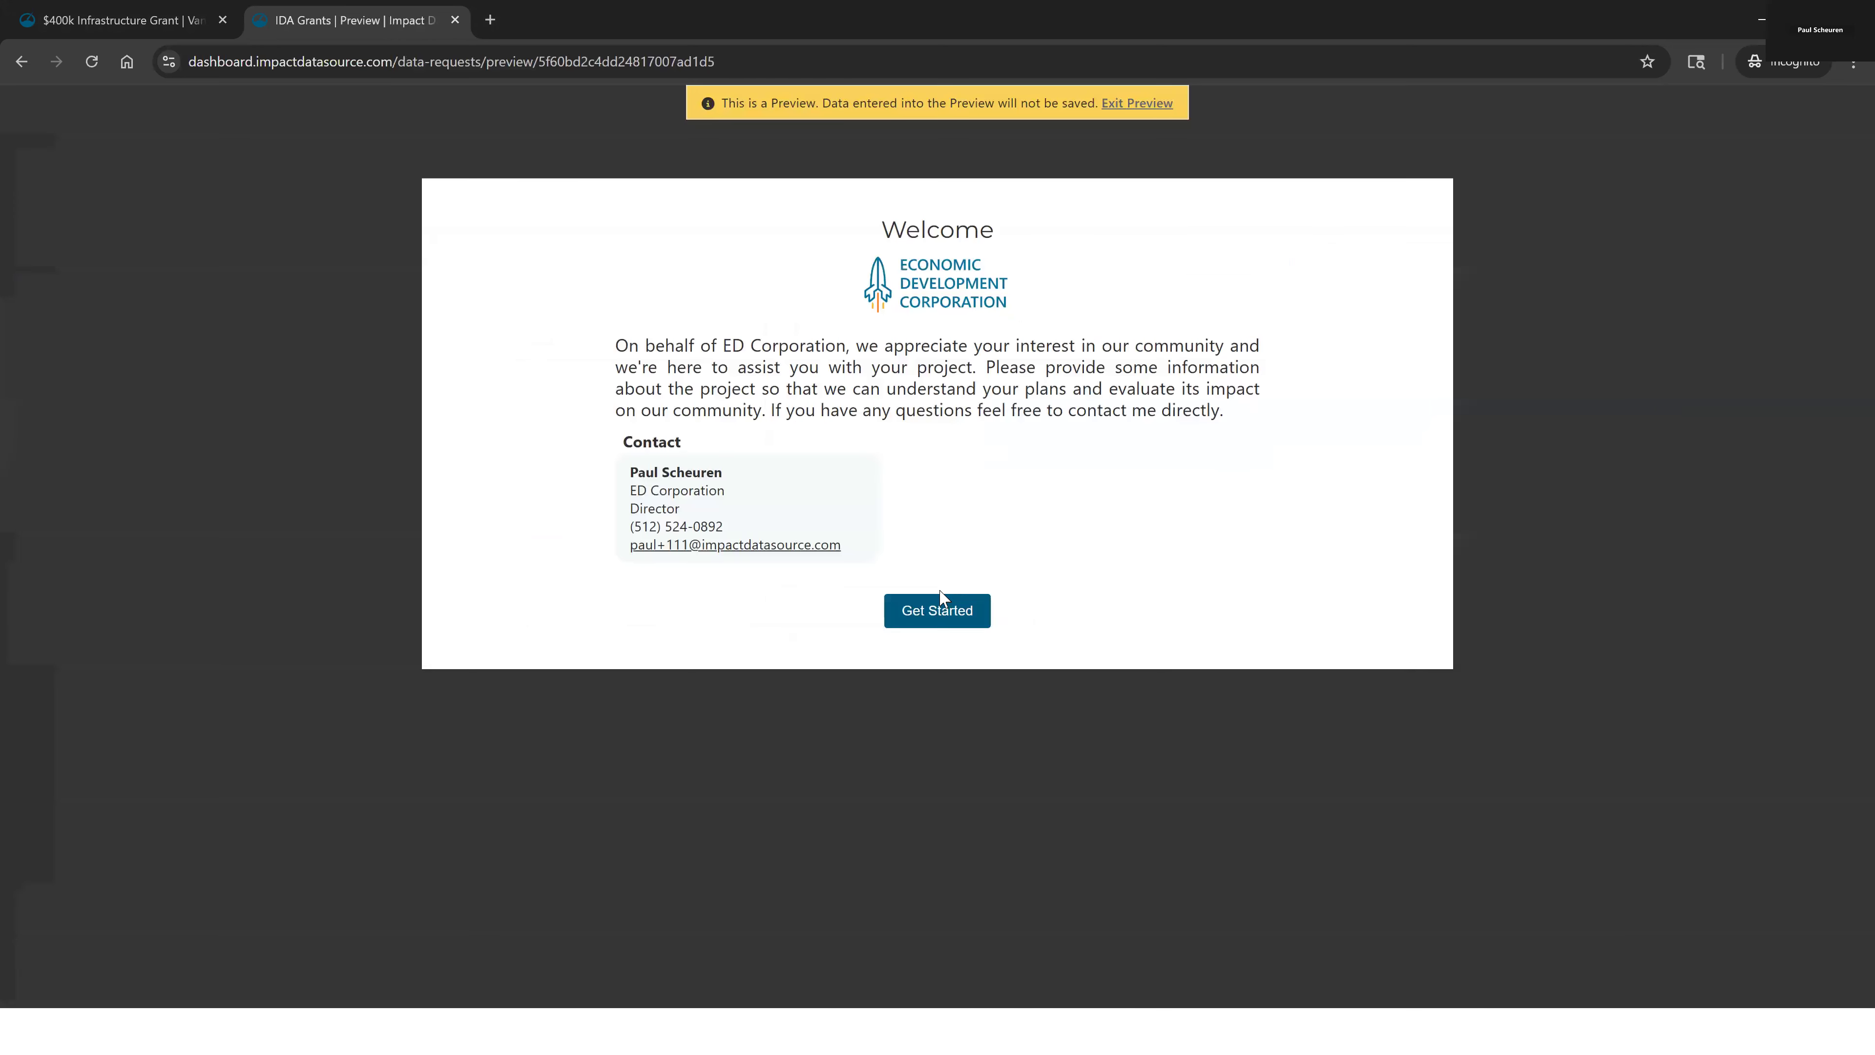
Start the form for an existing business operating in the community and go to the Jobs page of the Expansion section
click(960, 613)
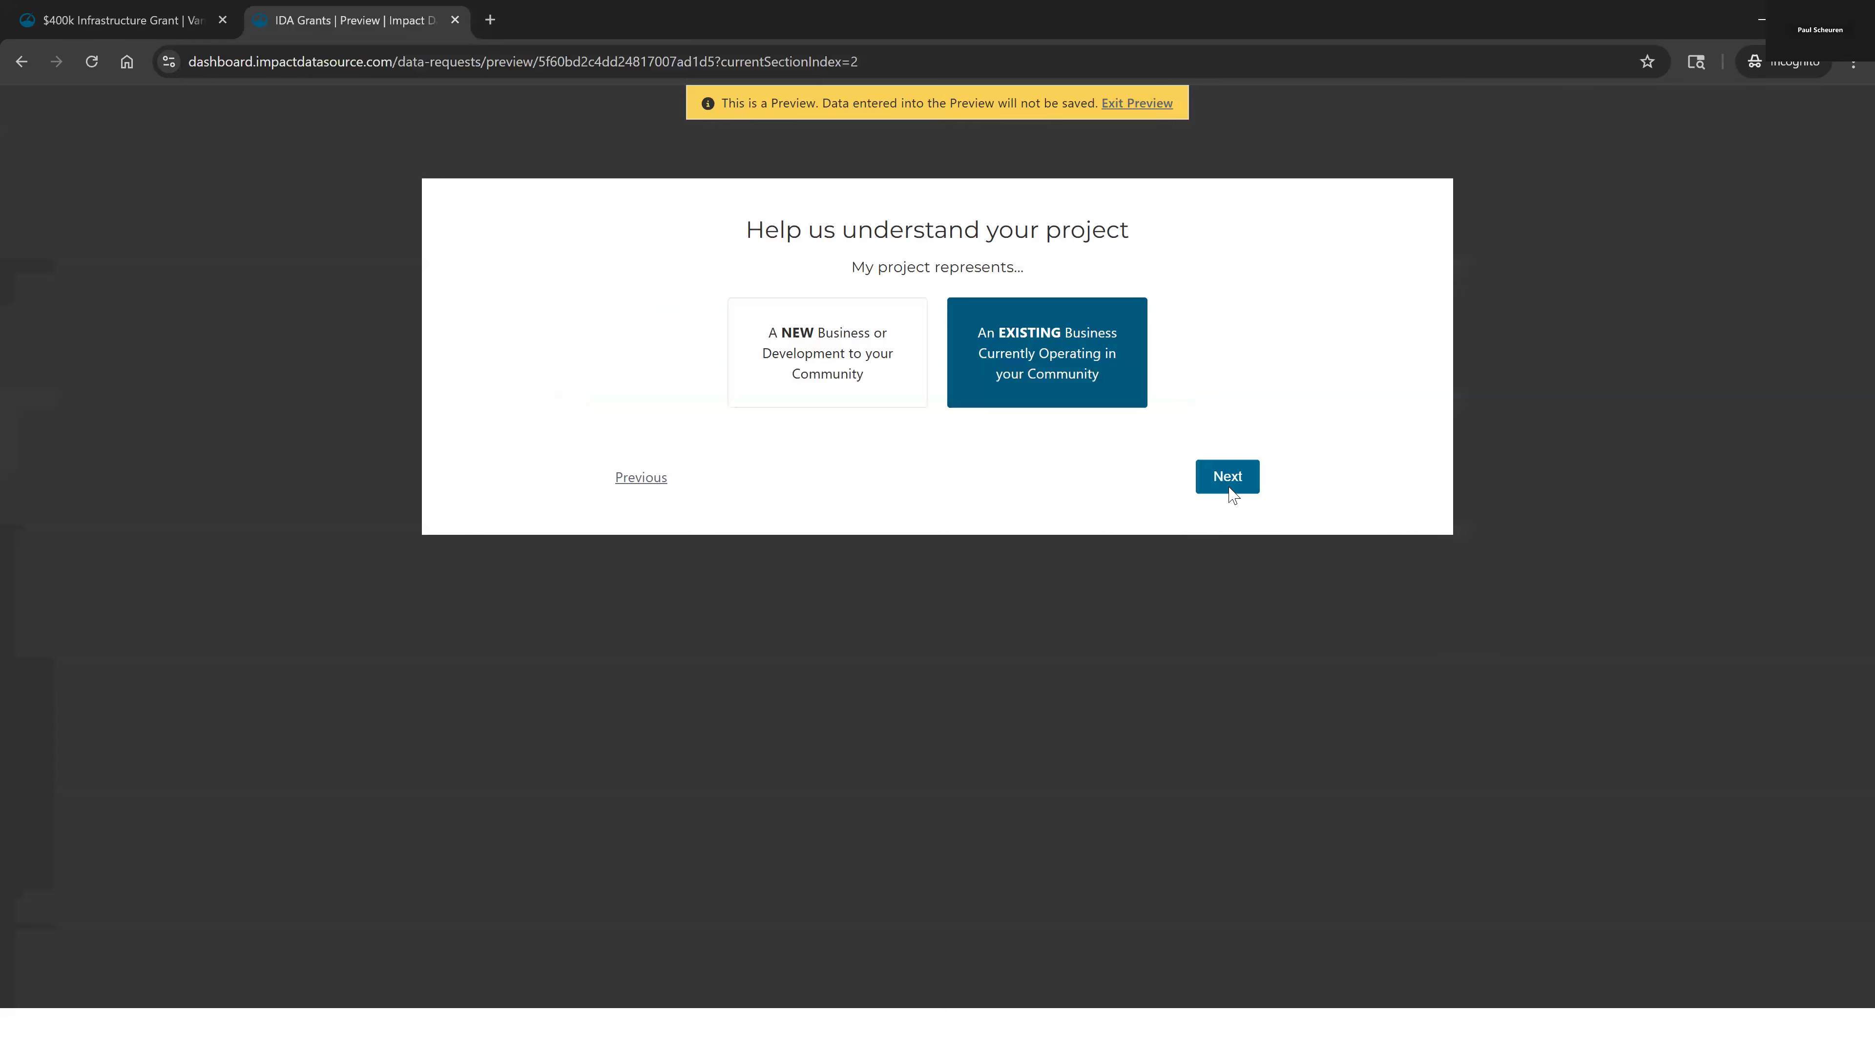
click(1227, 480)
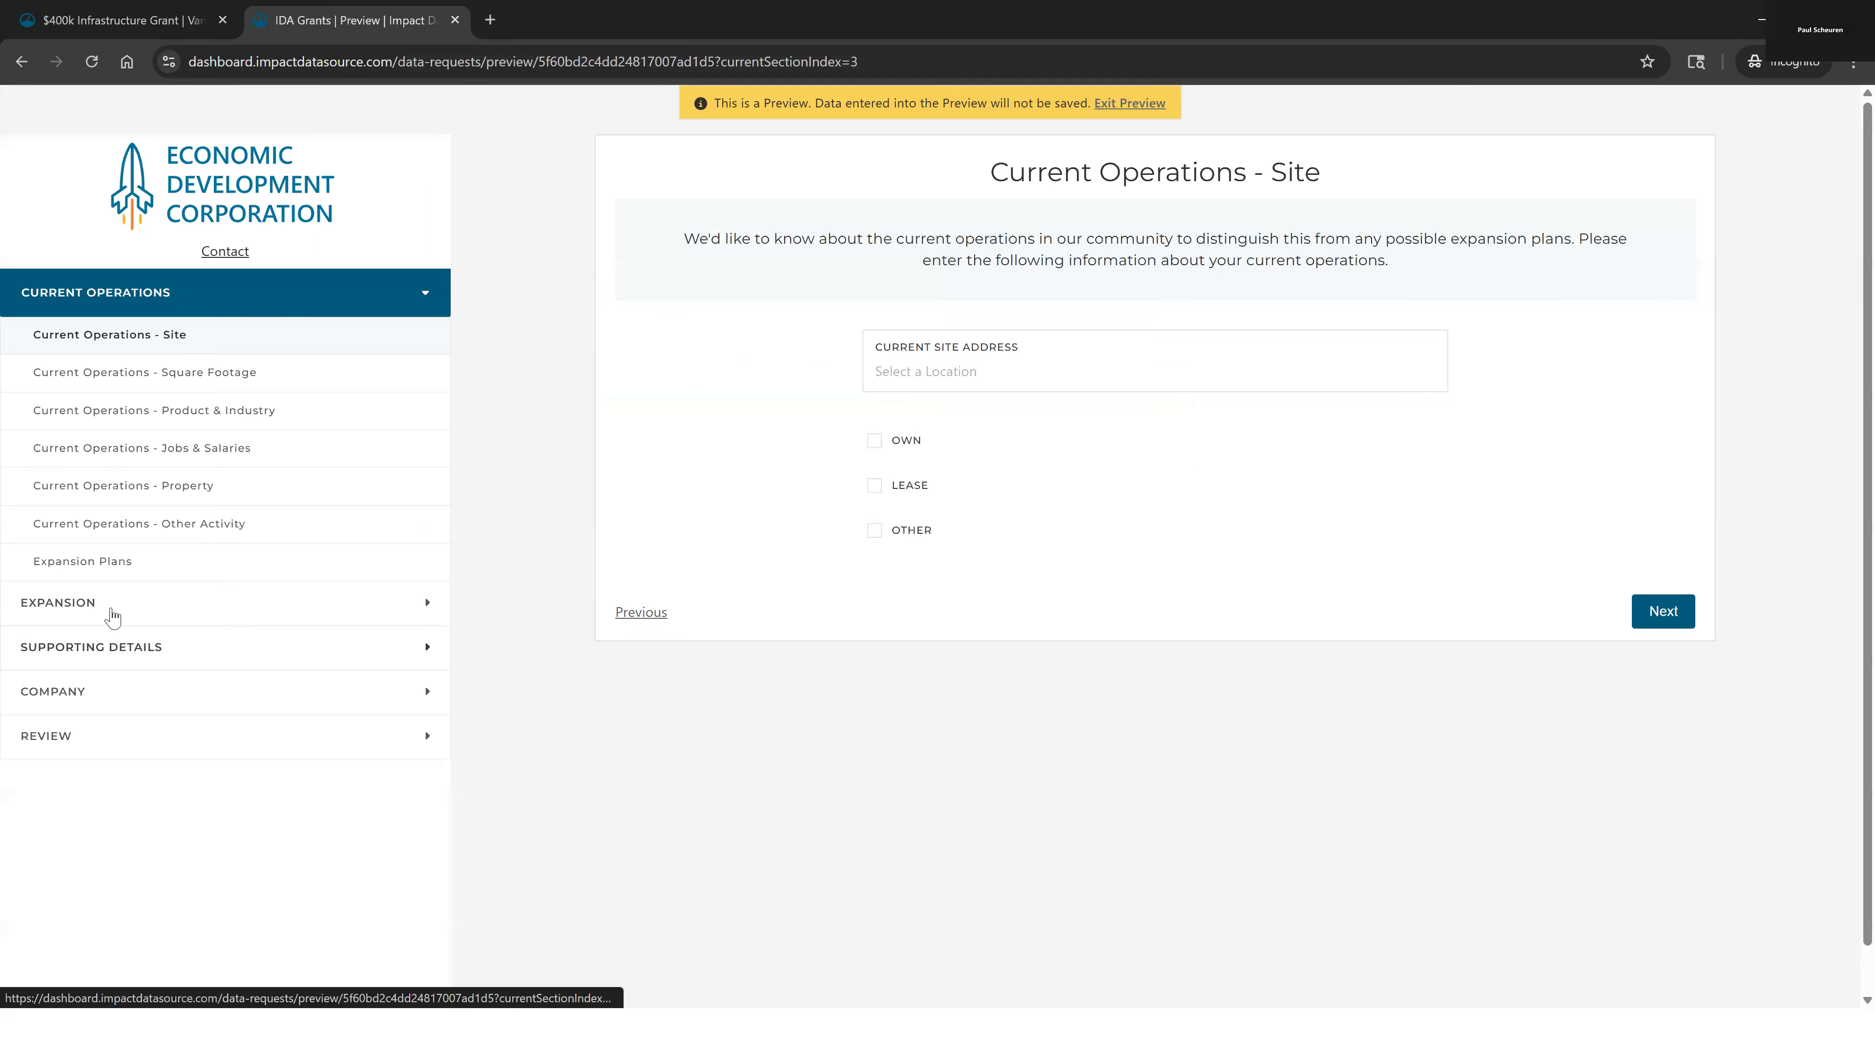
click(235, 615)
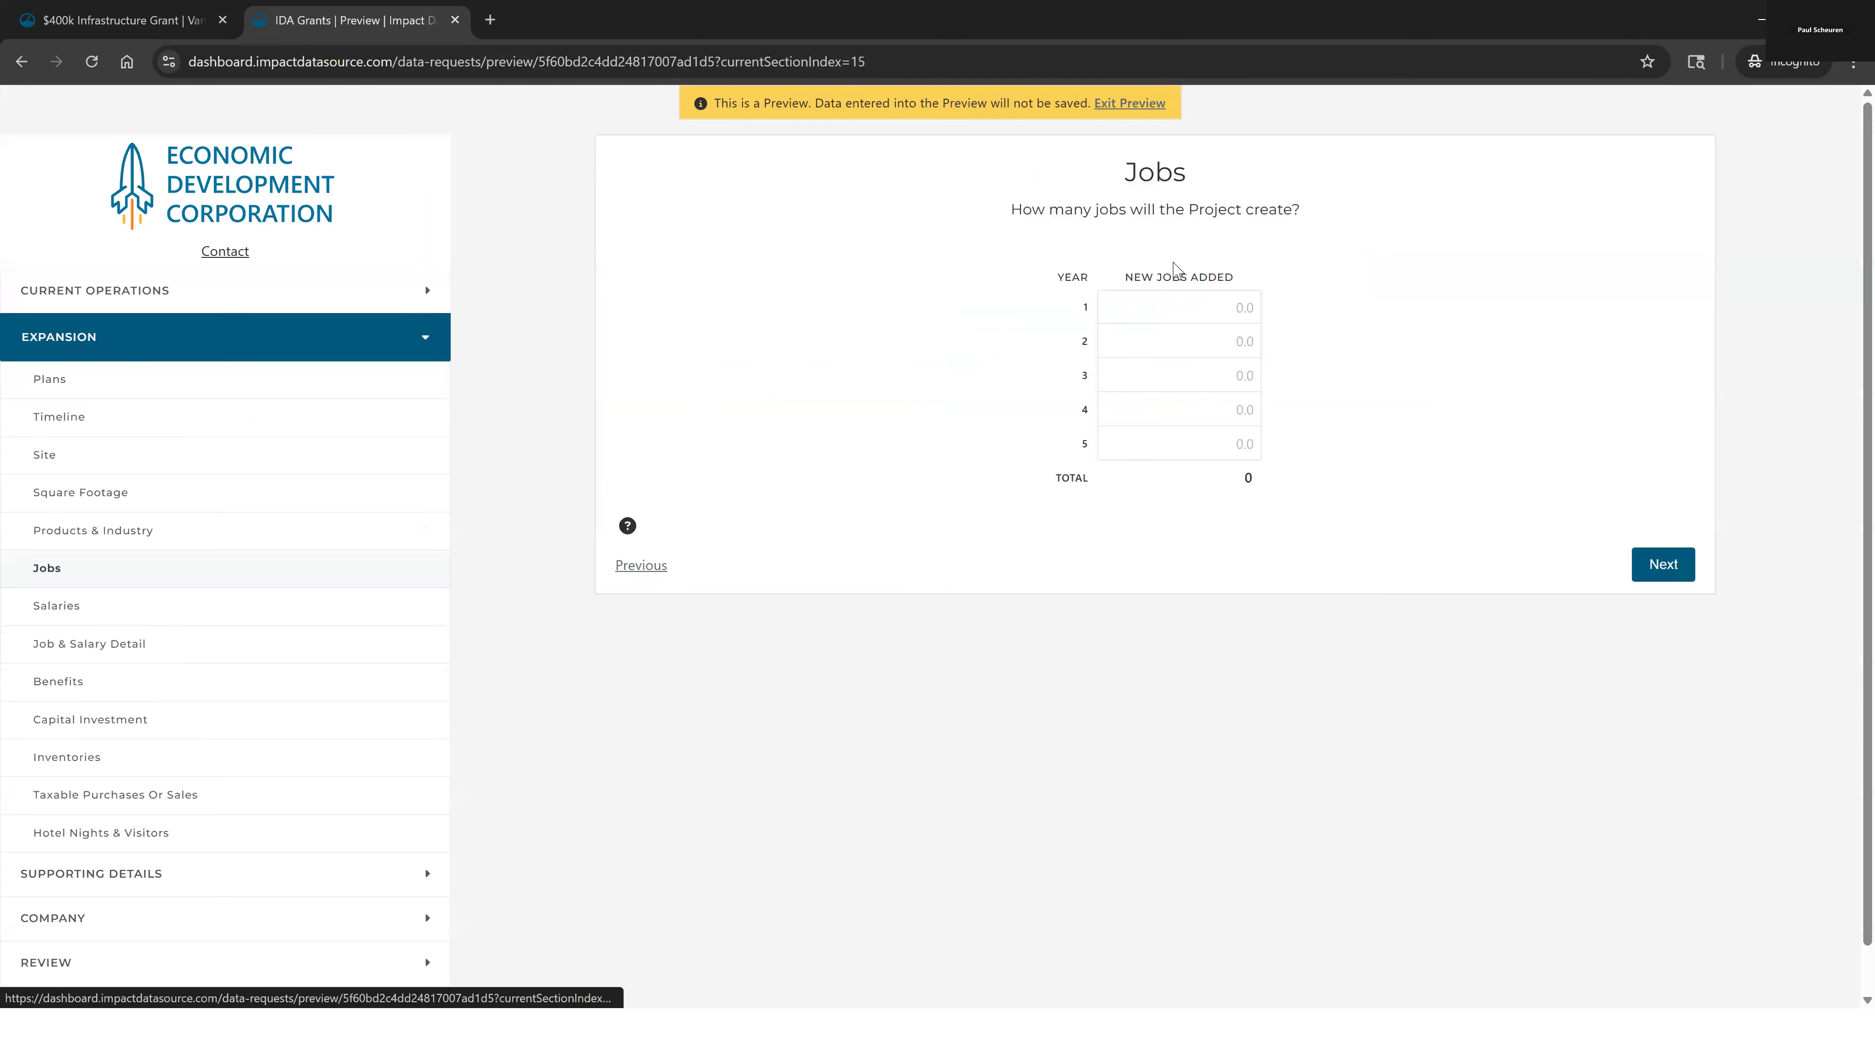
drag(1115, 278, 1269, 279)
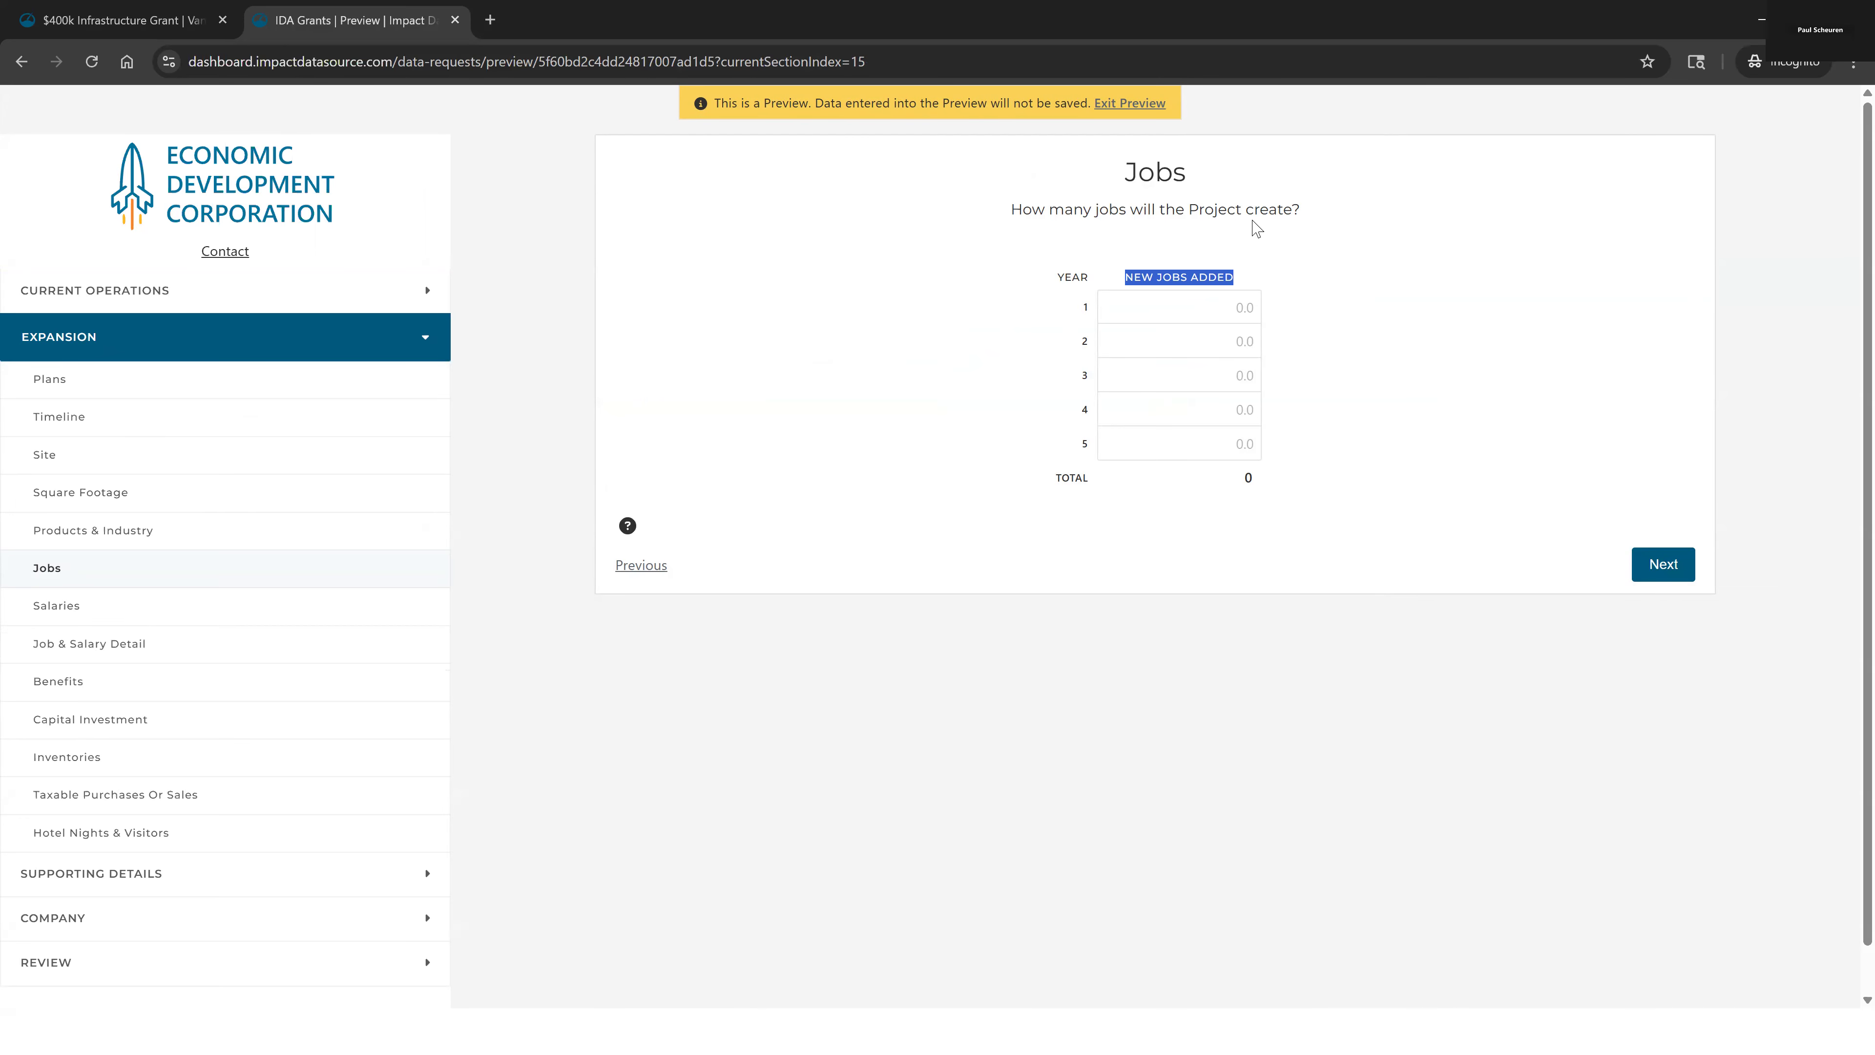
drag(1003, 214, 1188, 271)
Enter 100 new jobs added for both year 1 and year 2
click(1216, 338)
click(1199, 314)
text(100)
click(1227, 344)
text(100)
click(1393, 318)
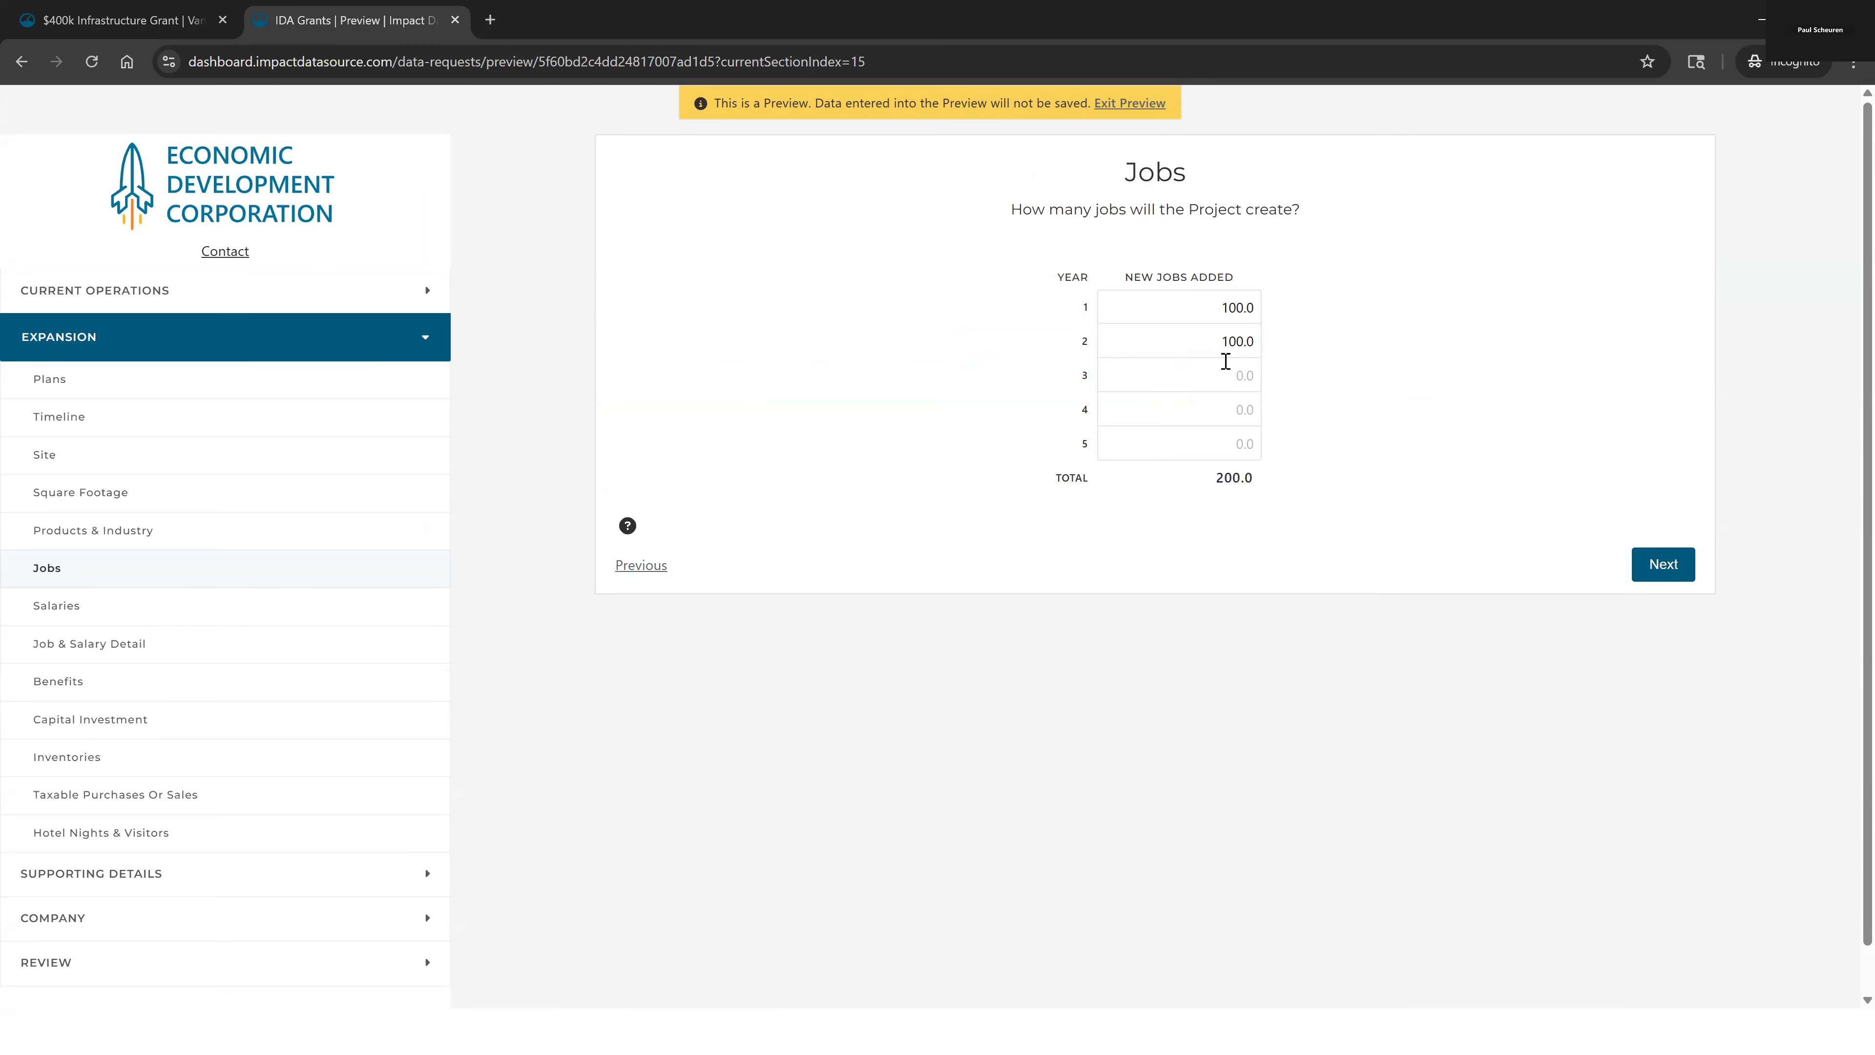
Copy the year 2 value of 100 new jobs into years 3, 4 and 5
double_click(1229, 349)
key(ctrl+c)
click(1244, 375)
key(ctrl+v)
click(1239, 405)
key(ctrl+v)
click(1232, 444)
key(ctrl+v)
click(1278, 464)
Read the help note on new jobs, and examine the Expansion summary on the Review & Submit page
mouse_move(625, 527)
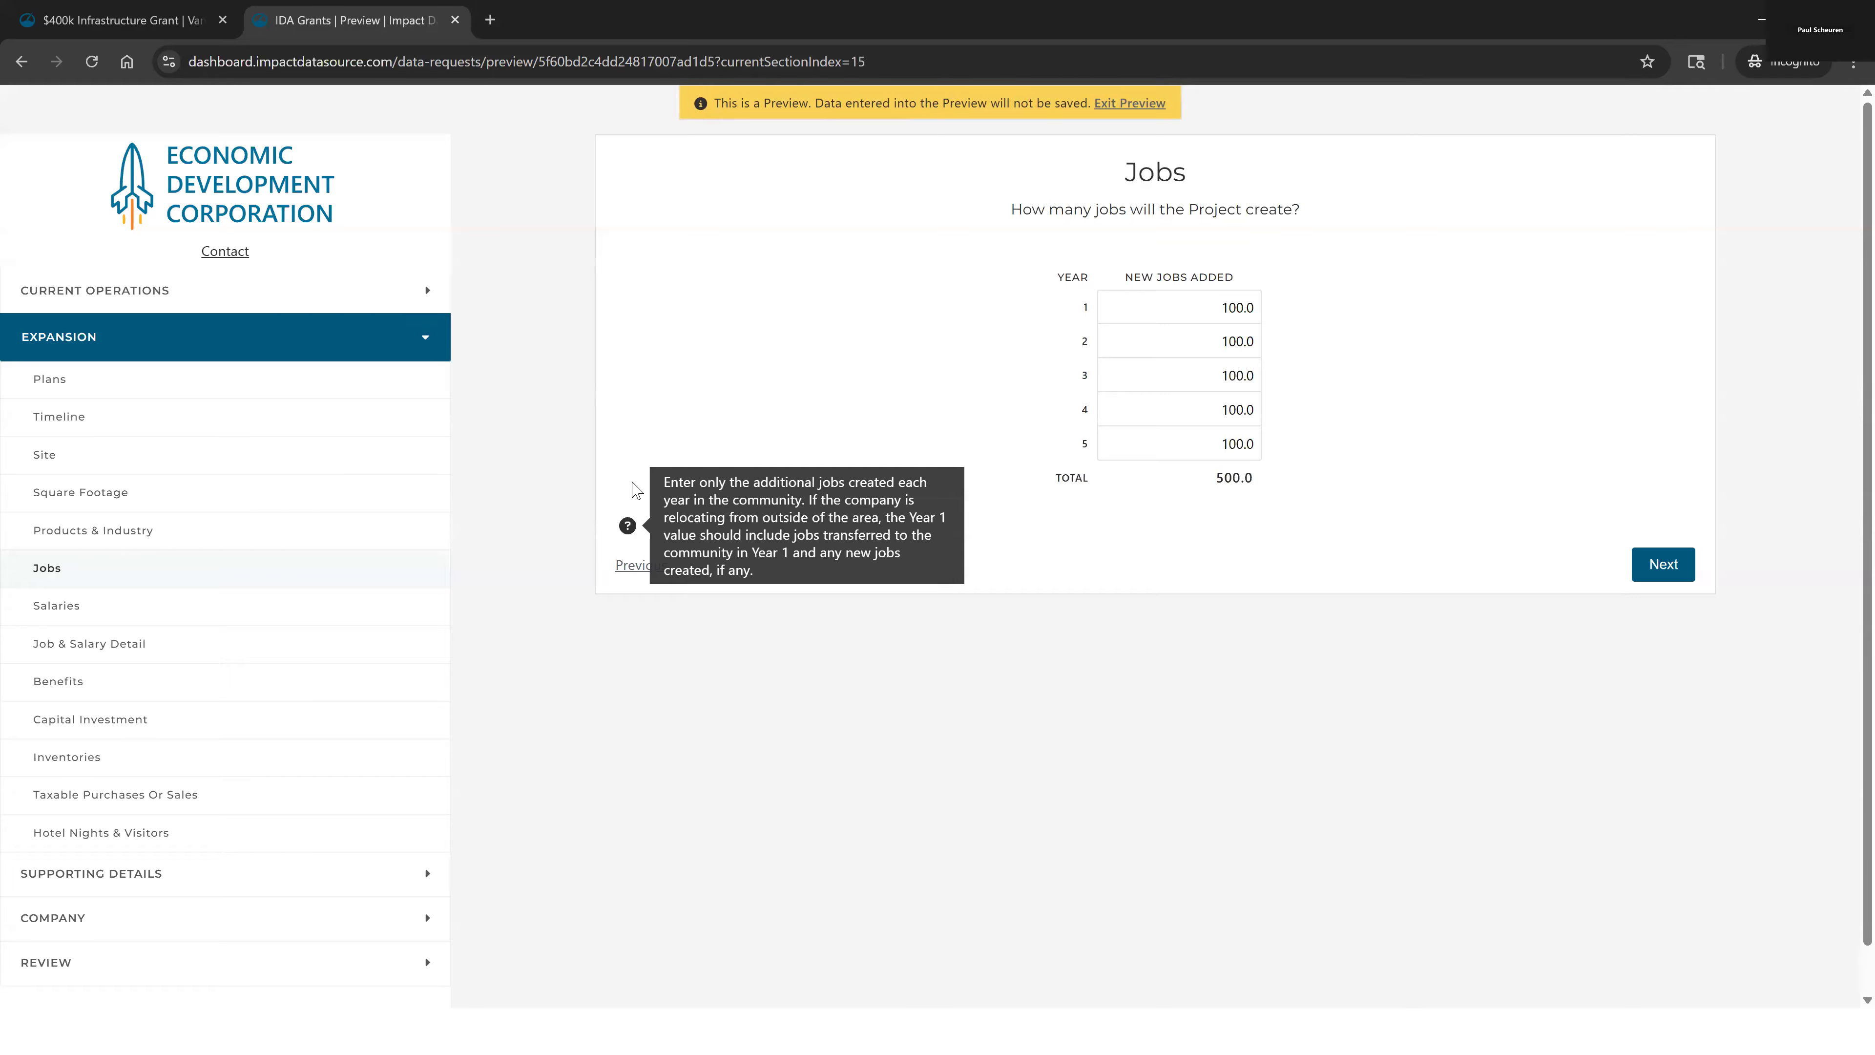
click(97, 968)
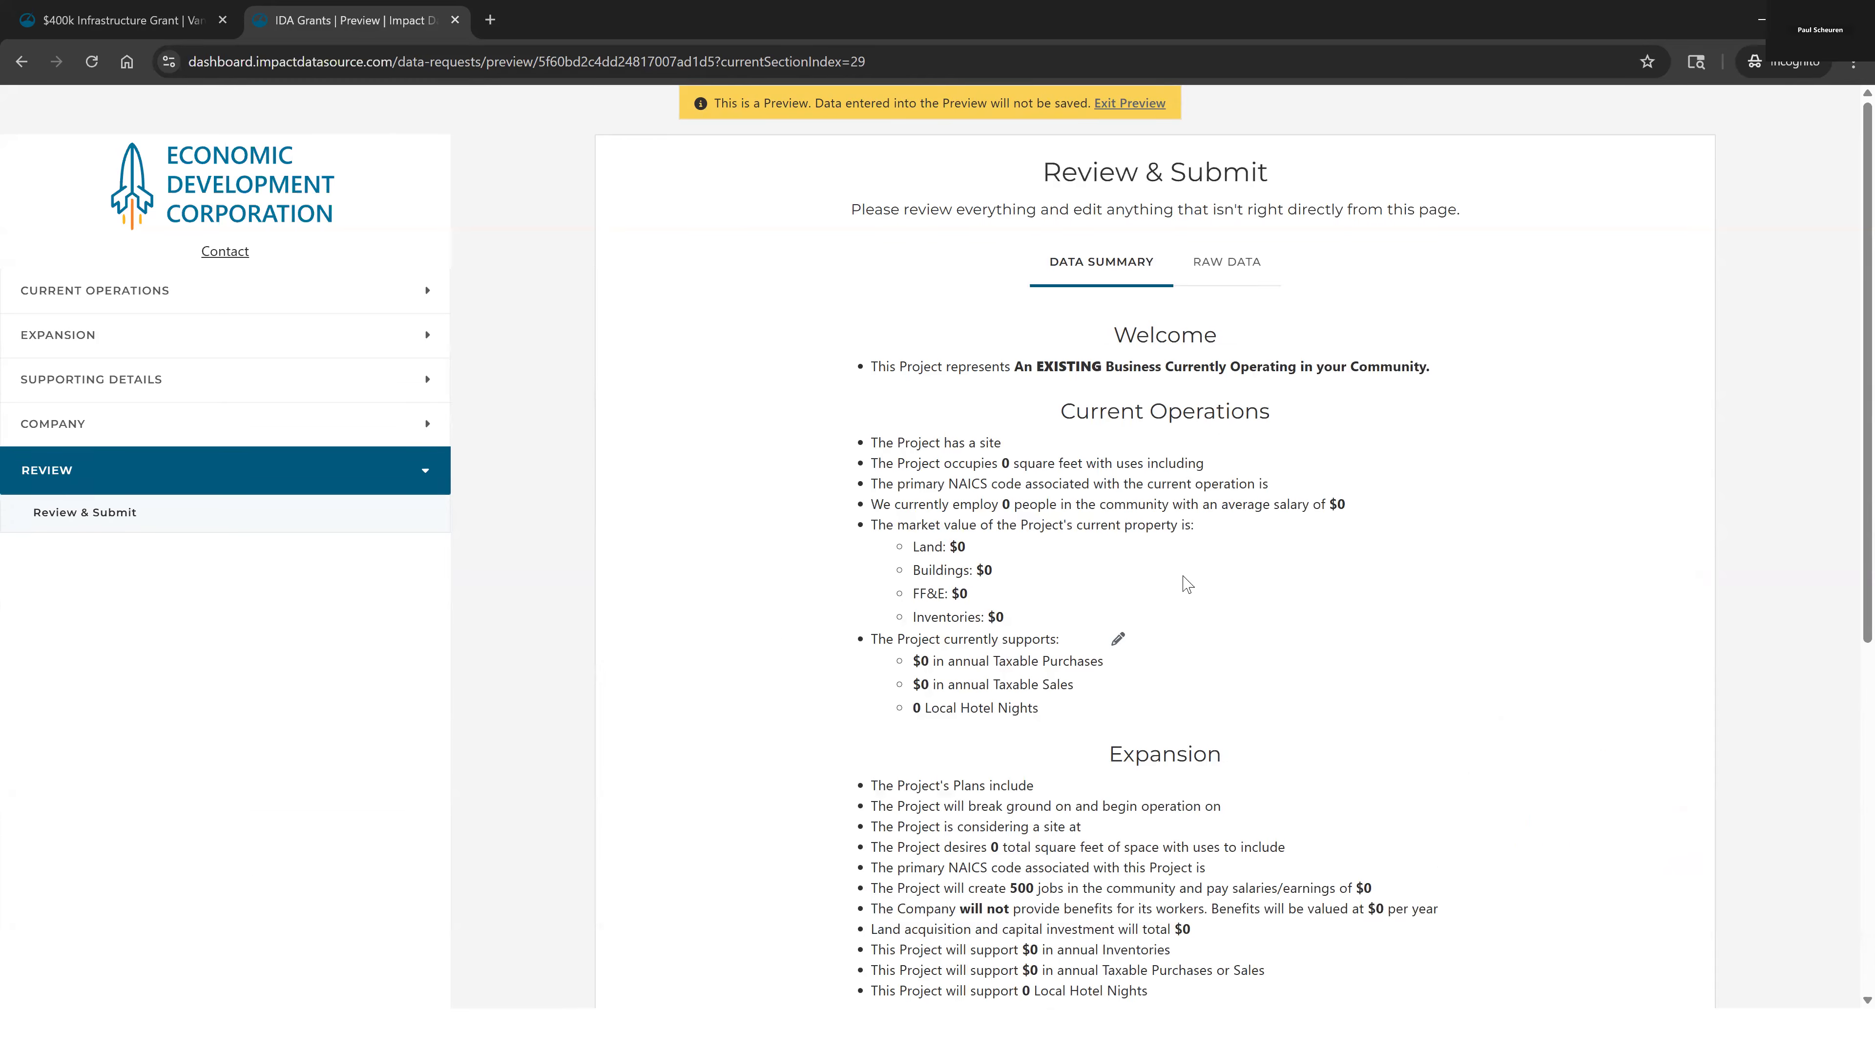
scroll(1255, 613, down, 3)
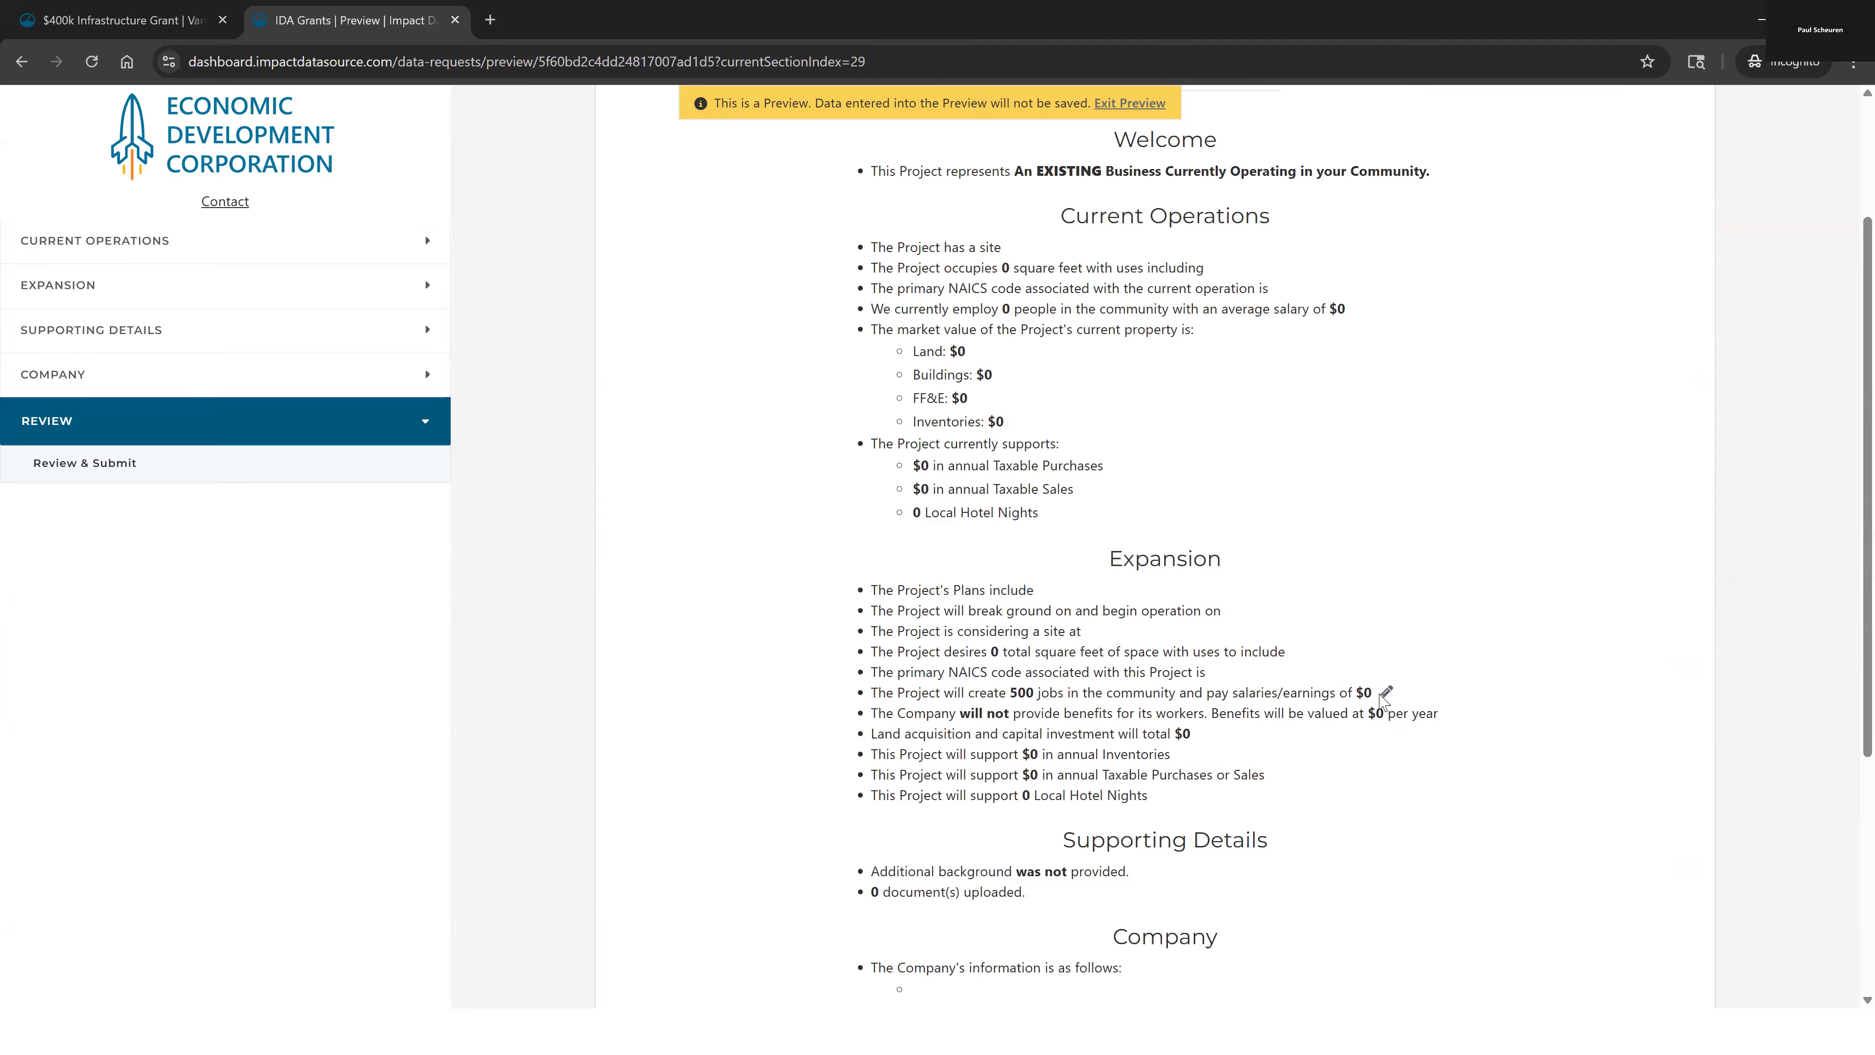
Edit the jobs and salaries entry from the review, clearing the new jobs for years 2 through 5, and close the dialog
click(1386, 692)
click(979, 284)
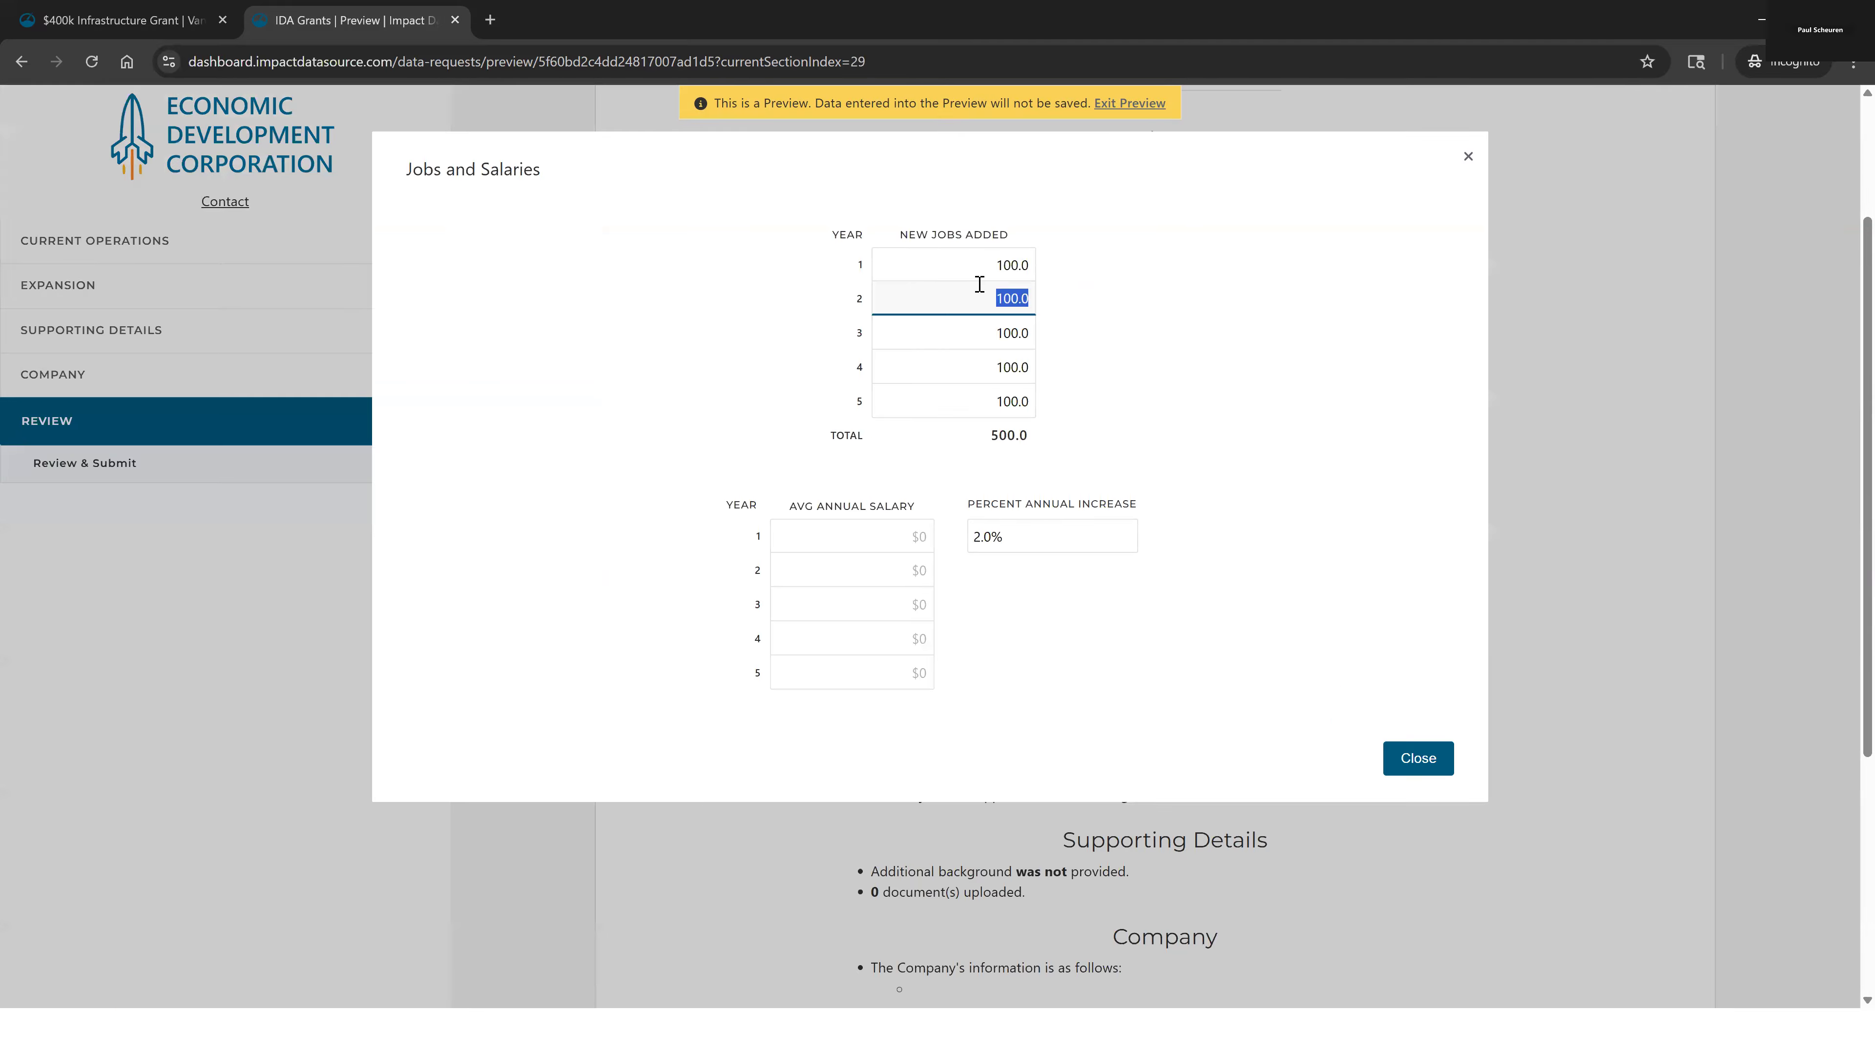
key(BackSpace)
key(Tab)
key(BackSpace)
key(Tab)
key(BackSpace)
click(973, 409)
key(BackSpace)
click(1161, 425)
click(1421, 762)
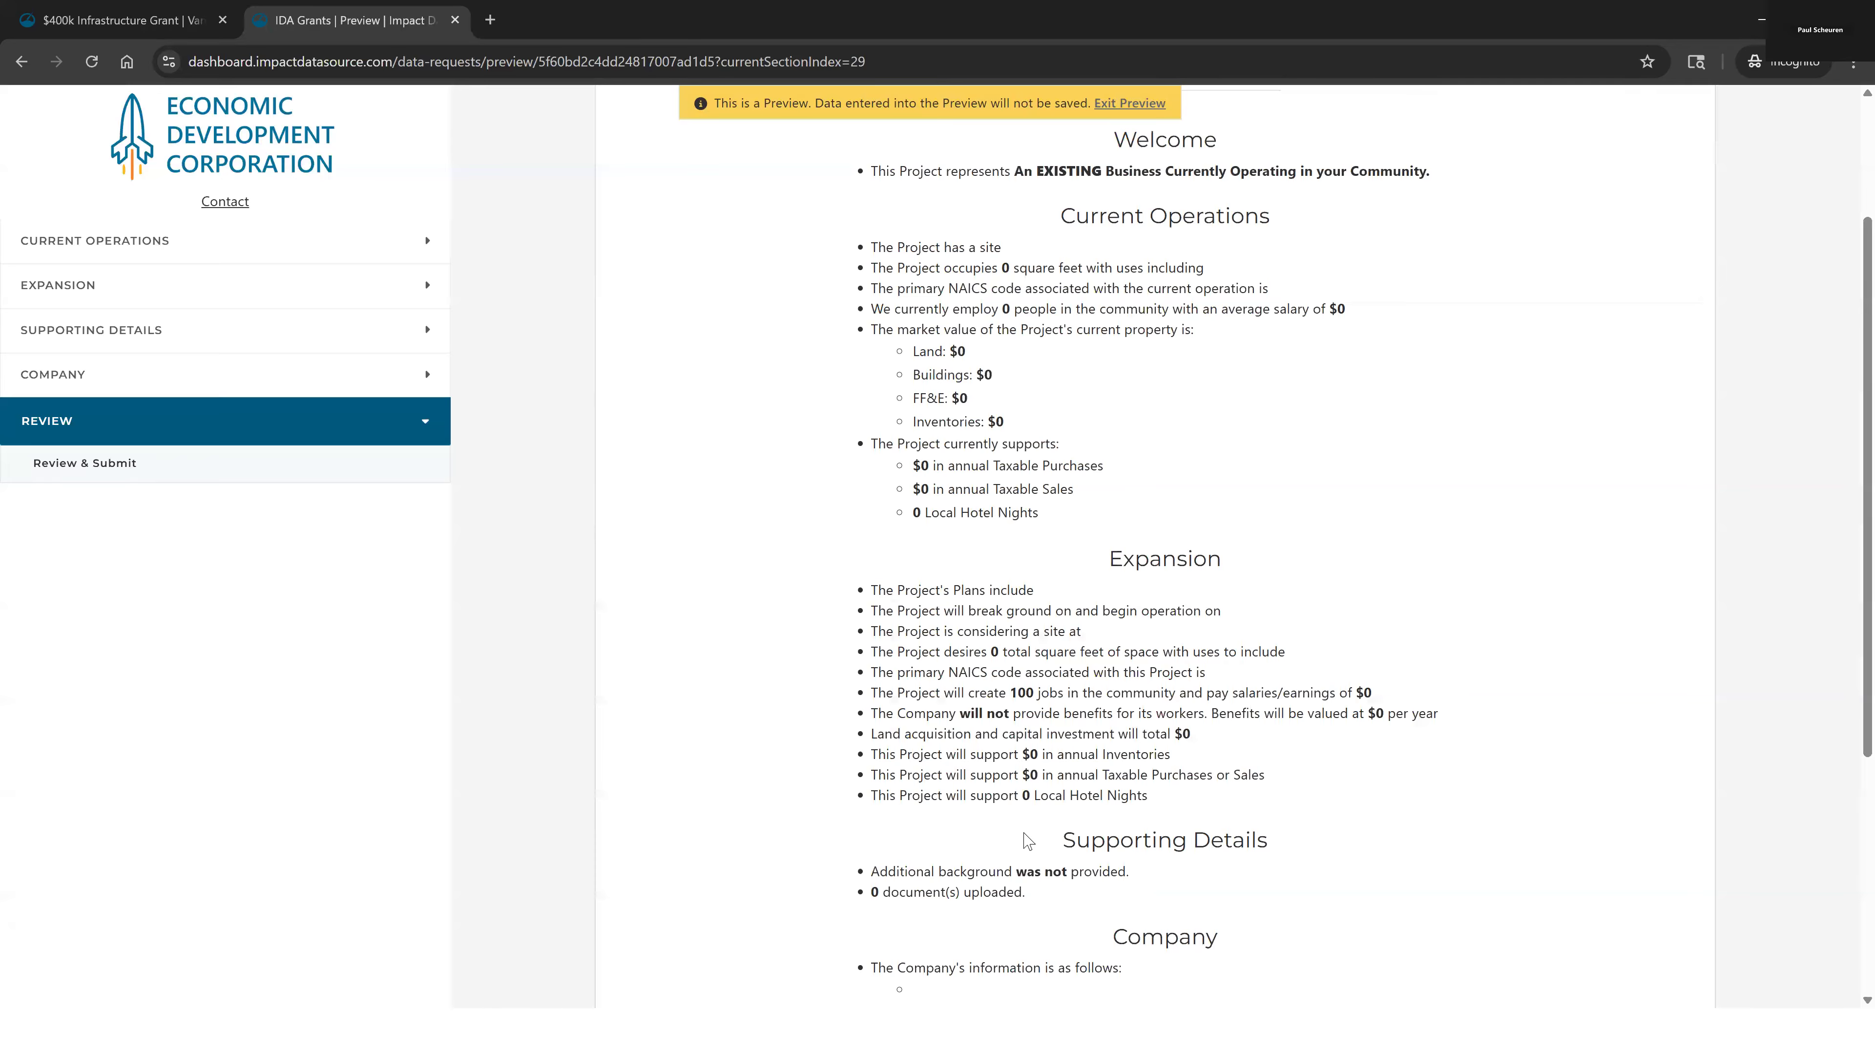
Return to the $400k Infrastructure Grant scenario in the other browser tab and expand its Salaries section
click(151, 14)
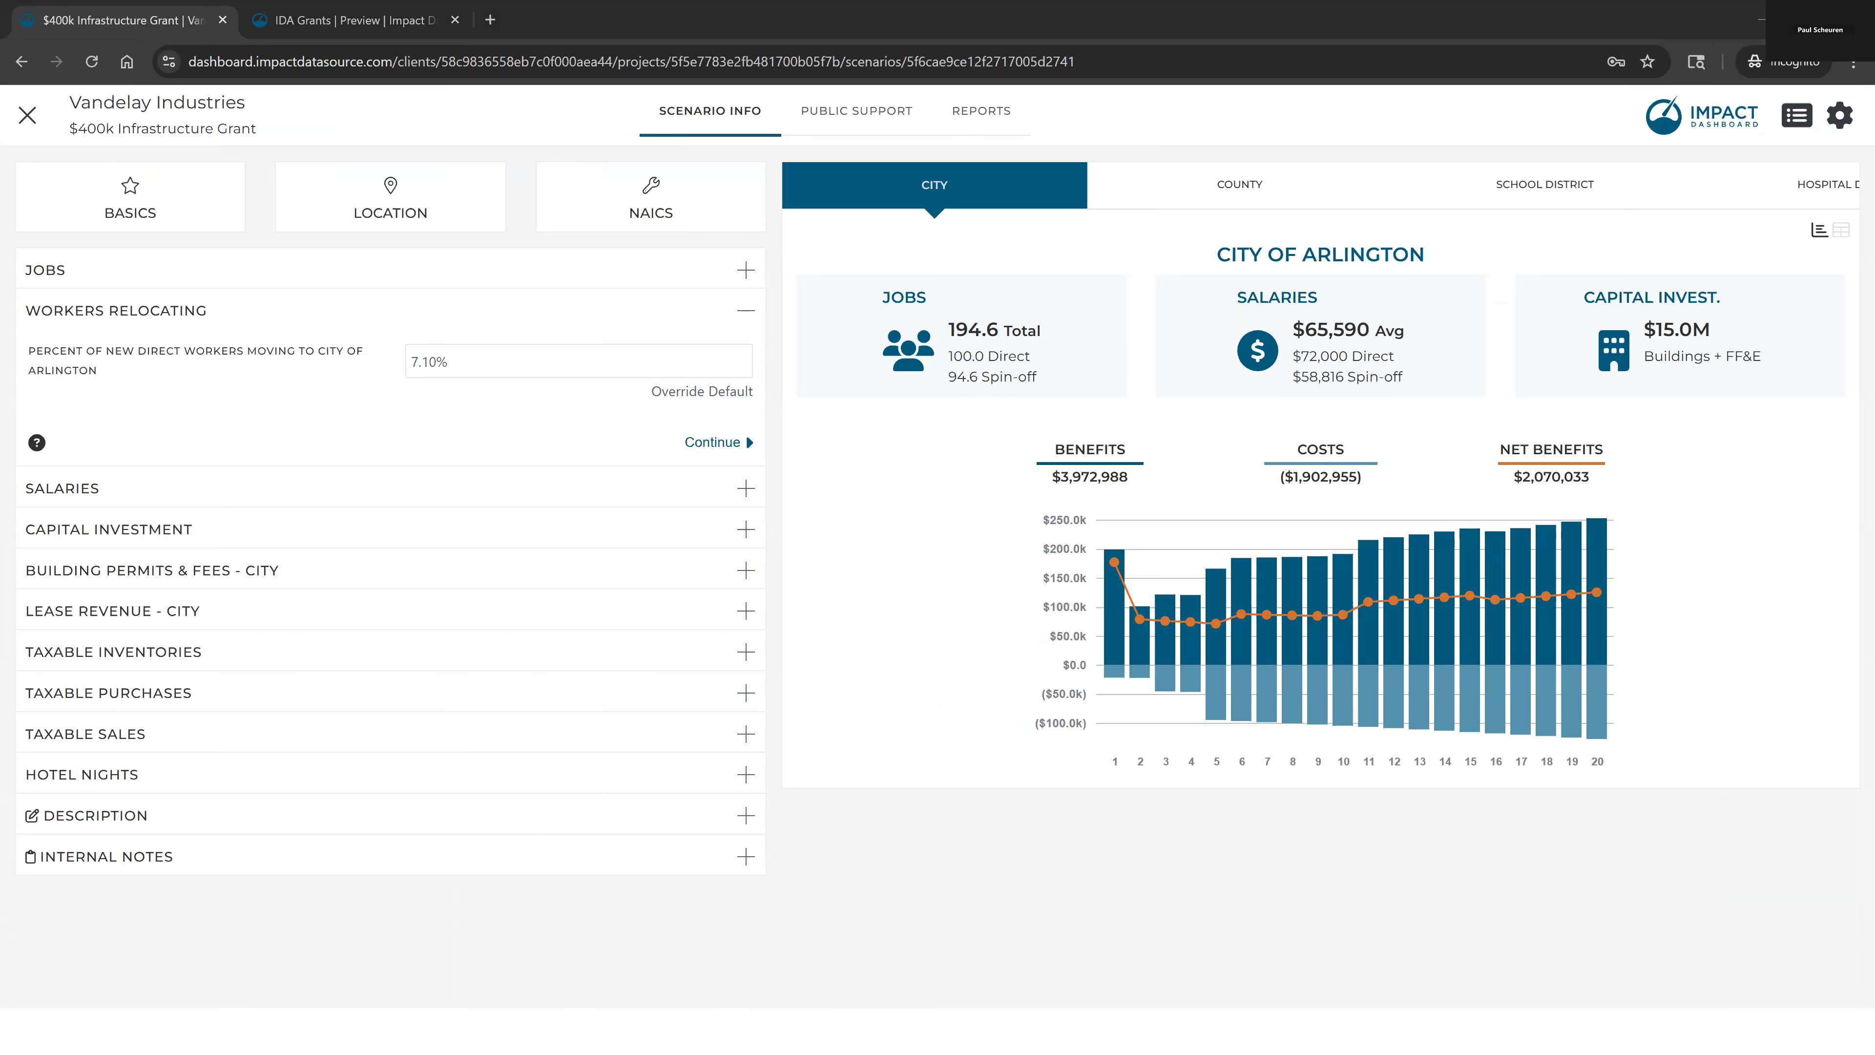
key(alt+Tab)
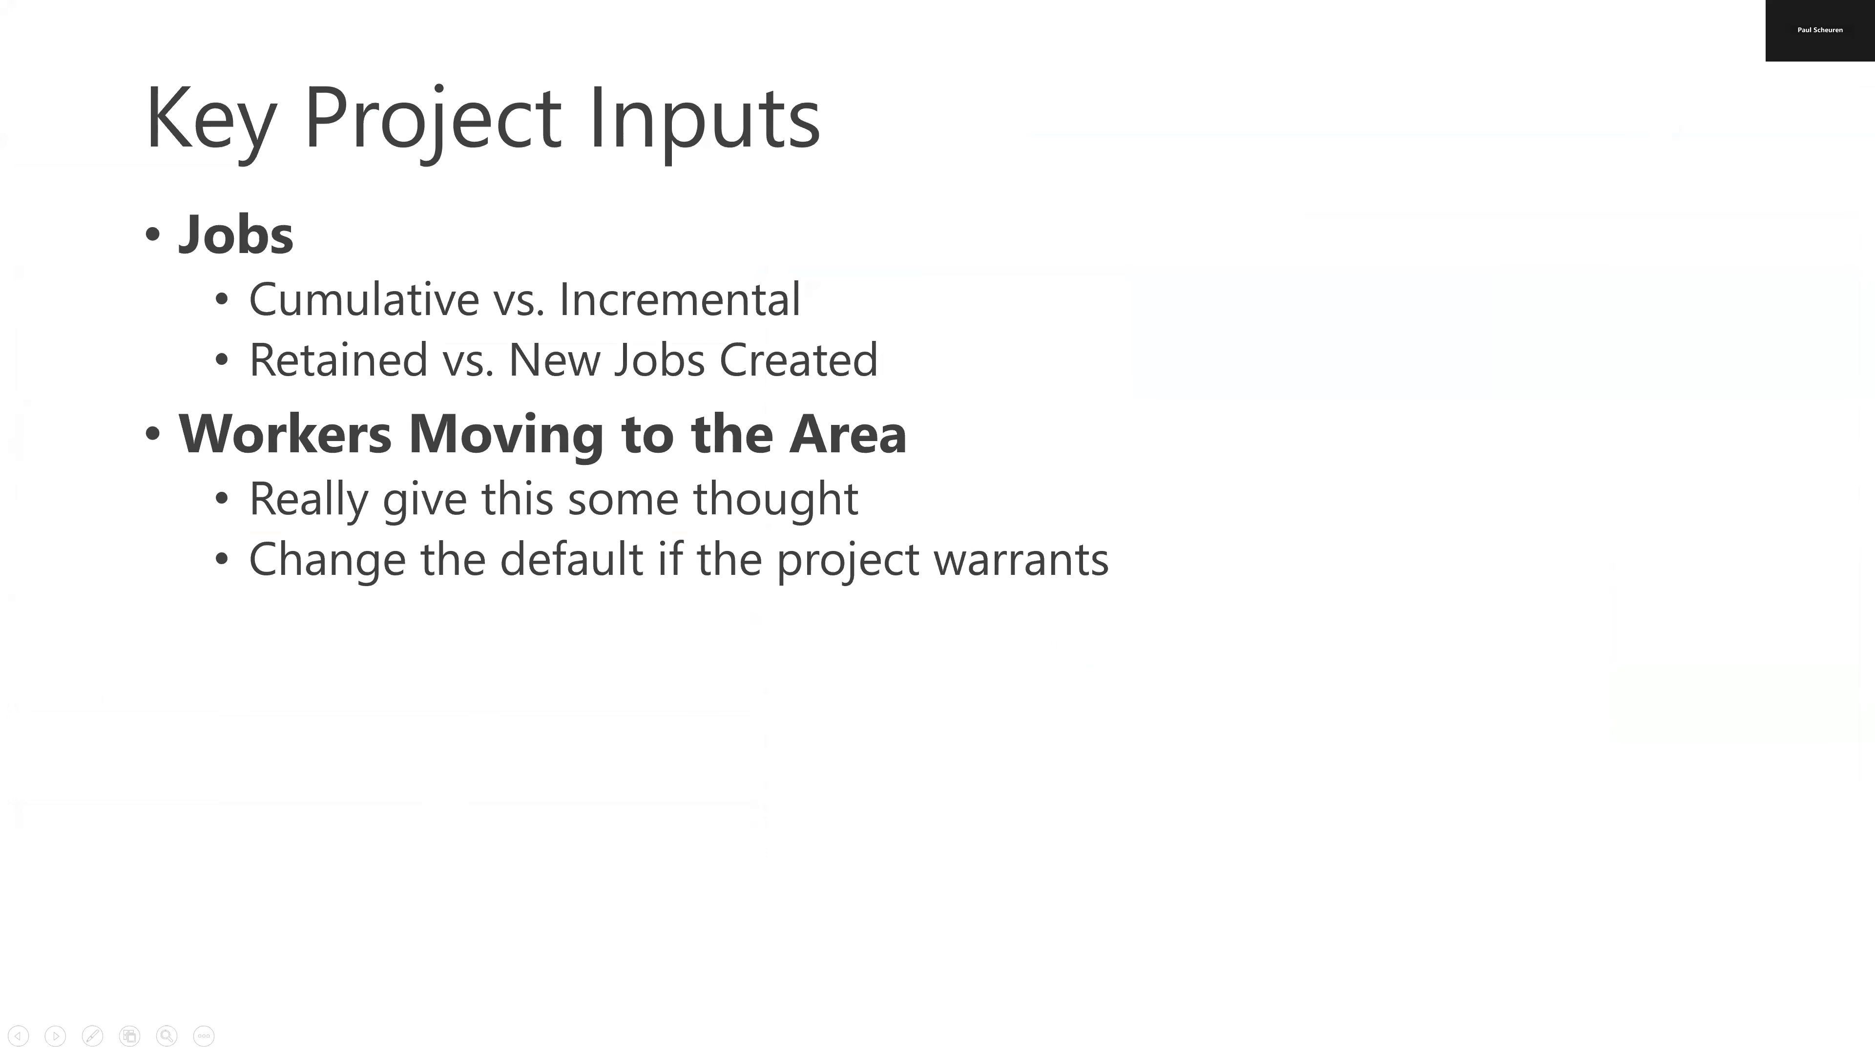
key(alt+Tab)
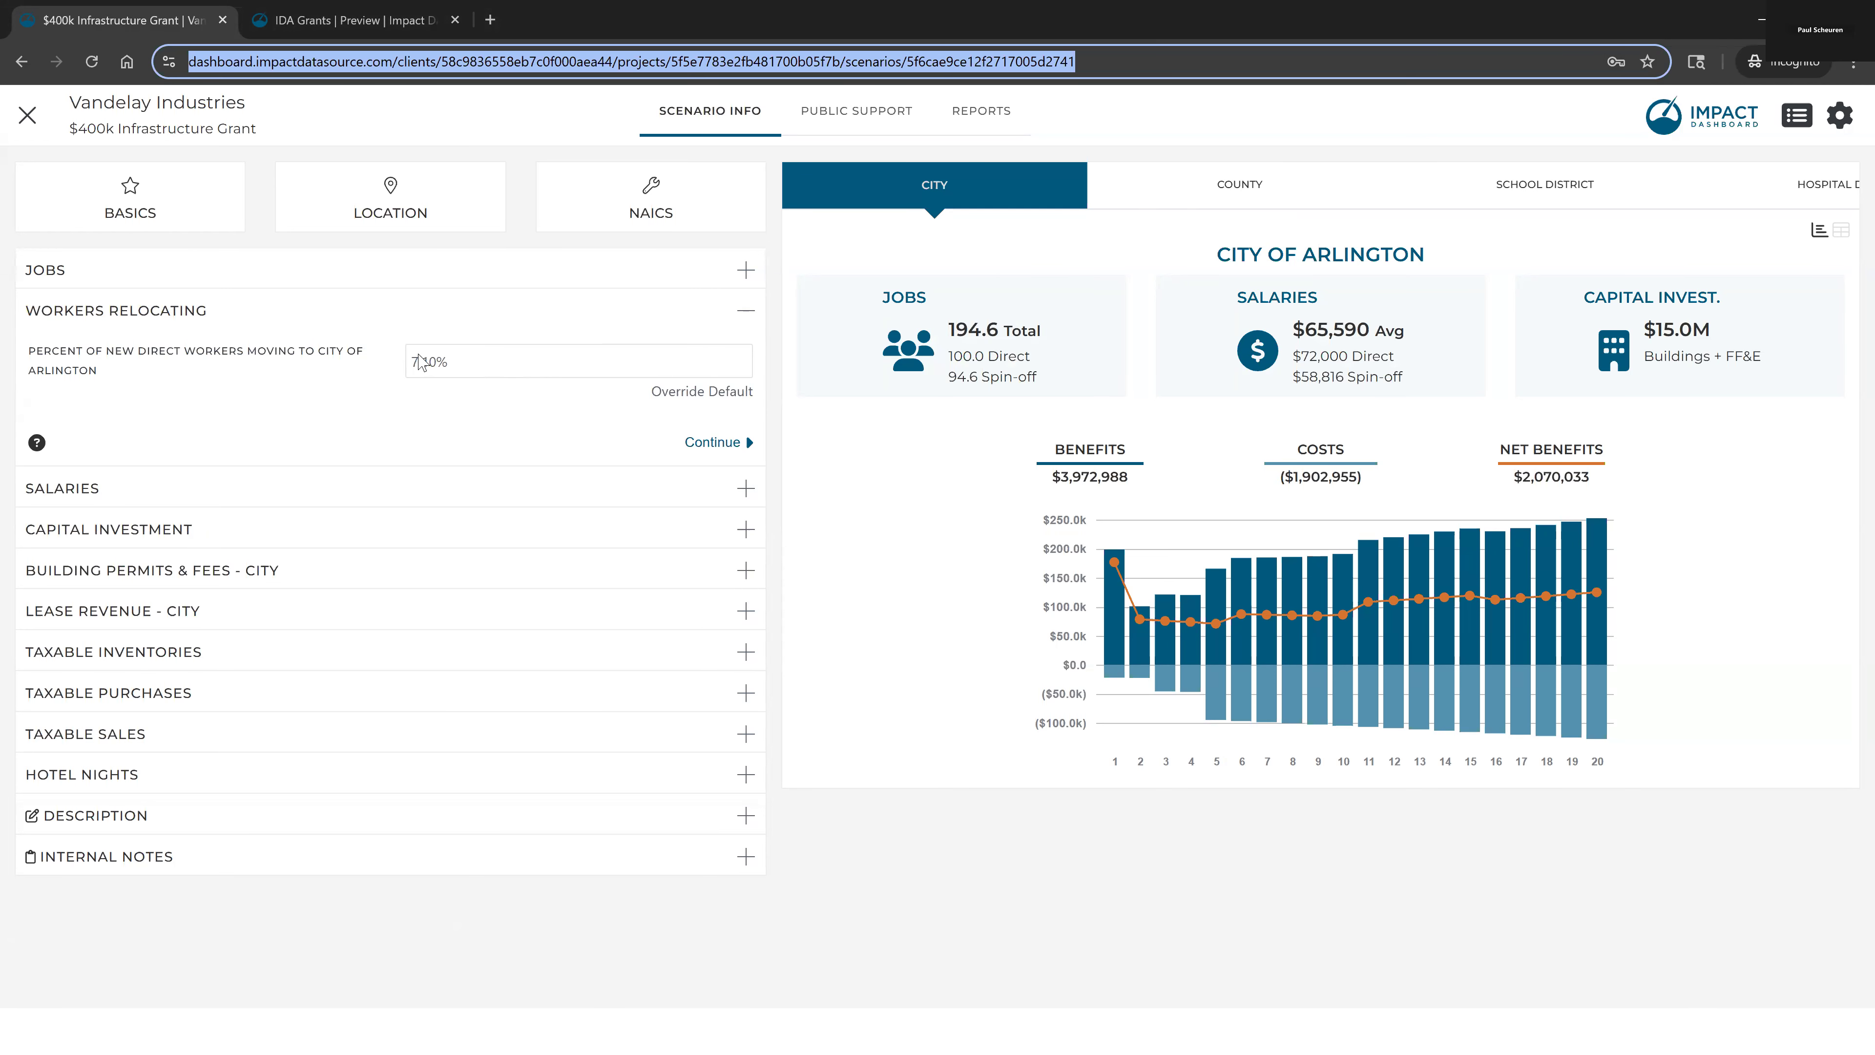
click(141, 484)
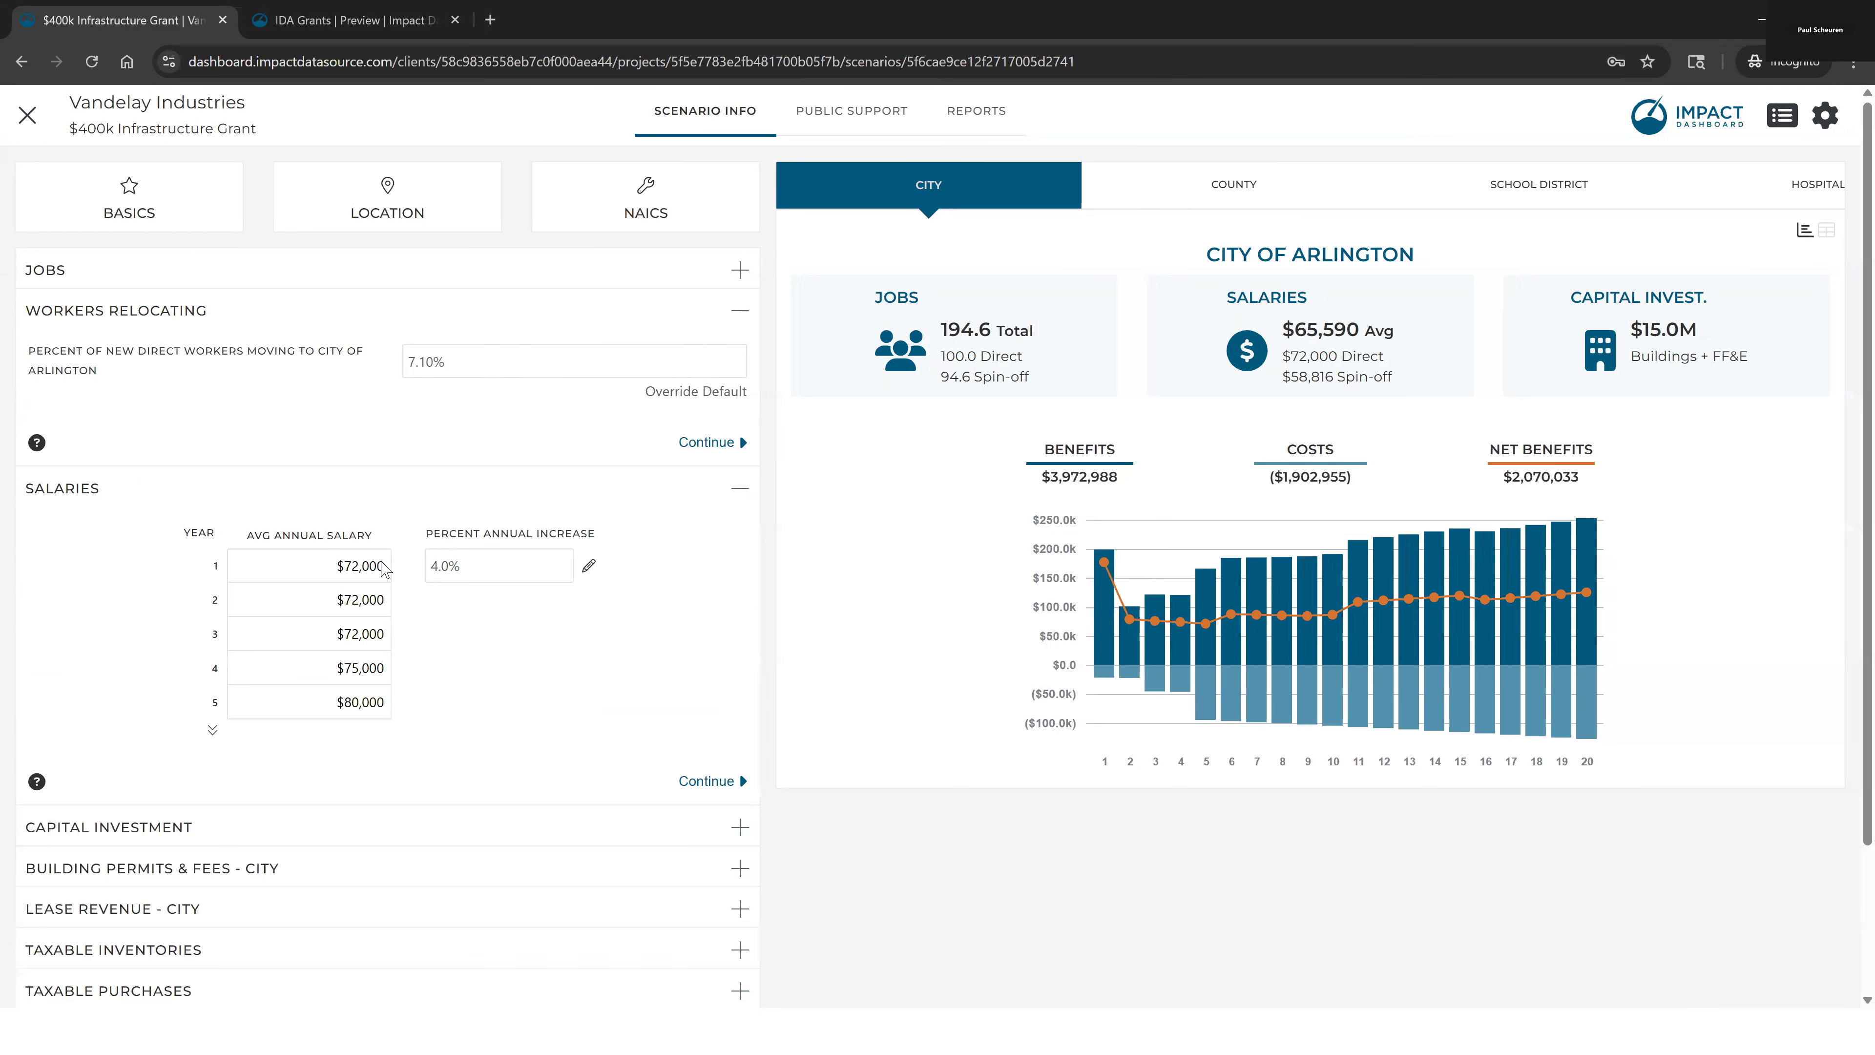
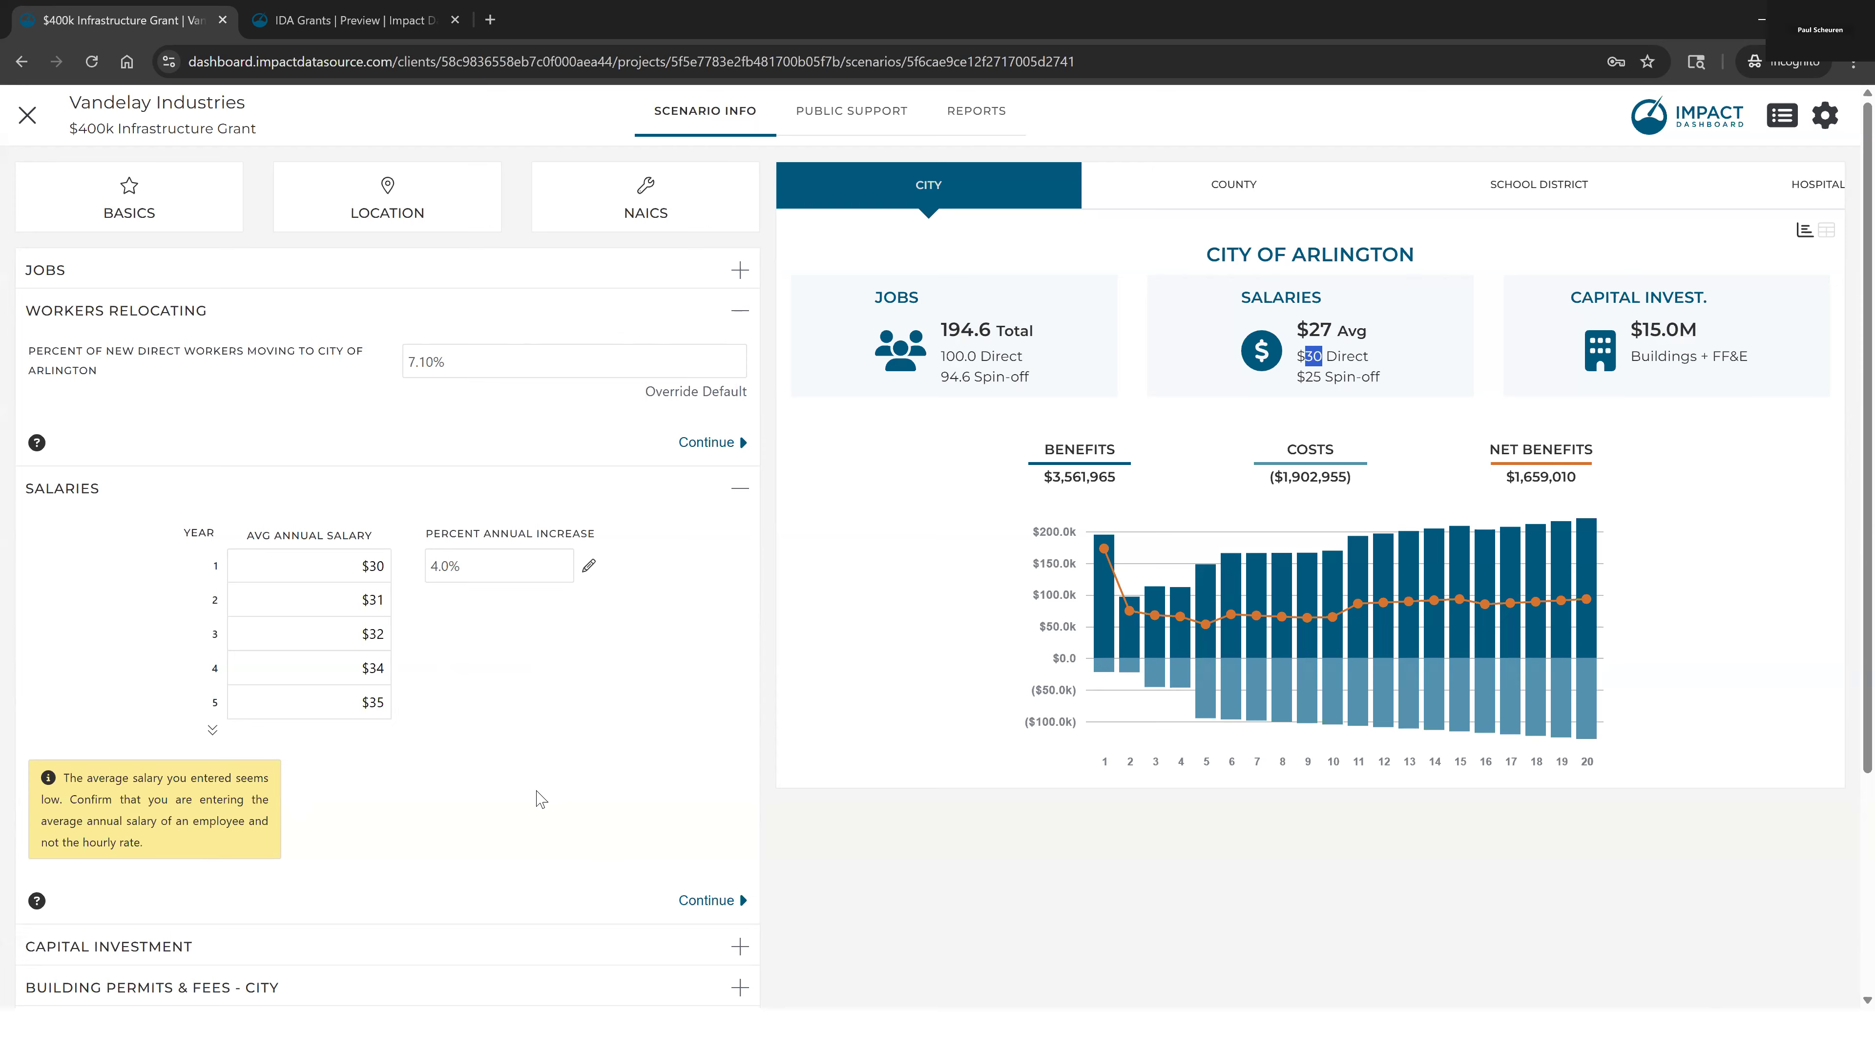
Set the year 1 average annual salary to $300,000,000 and examine the effect on the City of Arlington results
click(336, 568)
text(300000000)
click(789, 718)
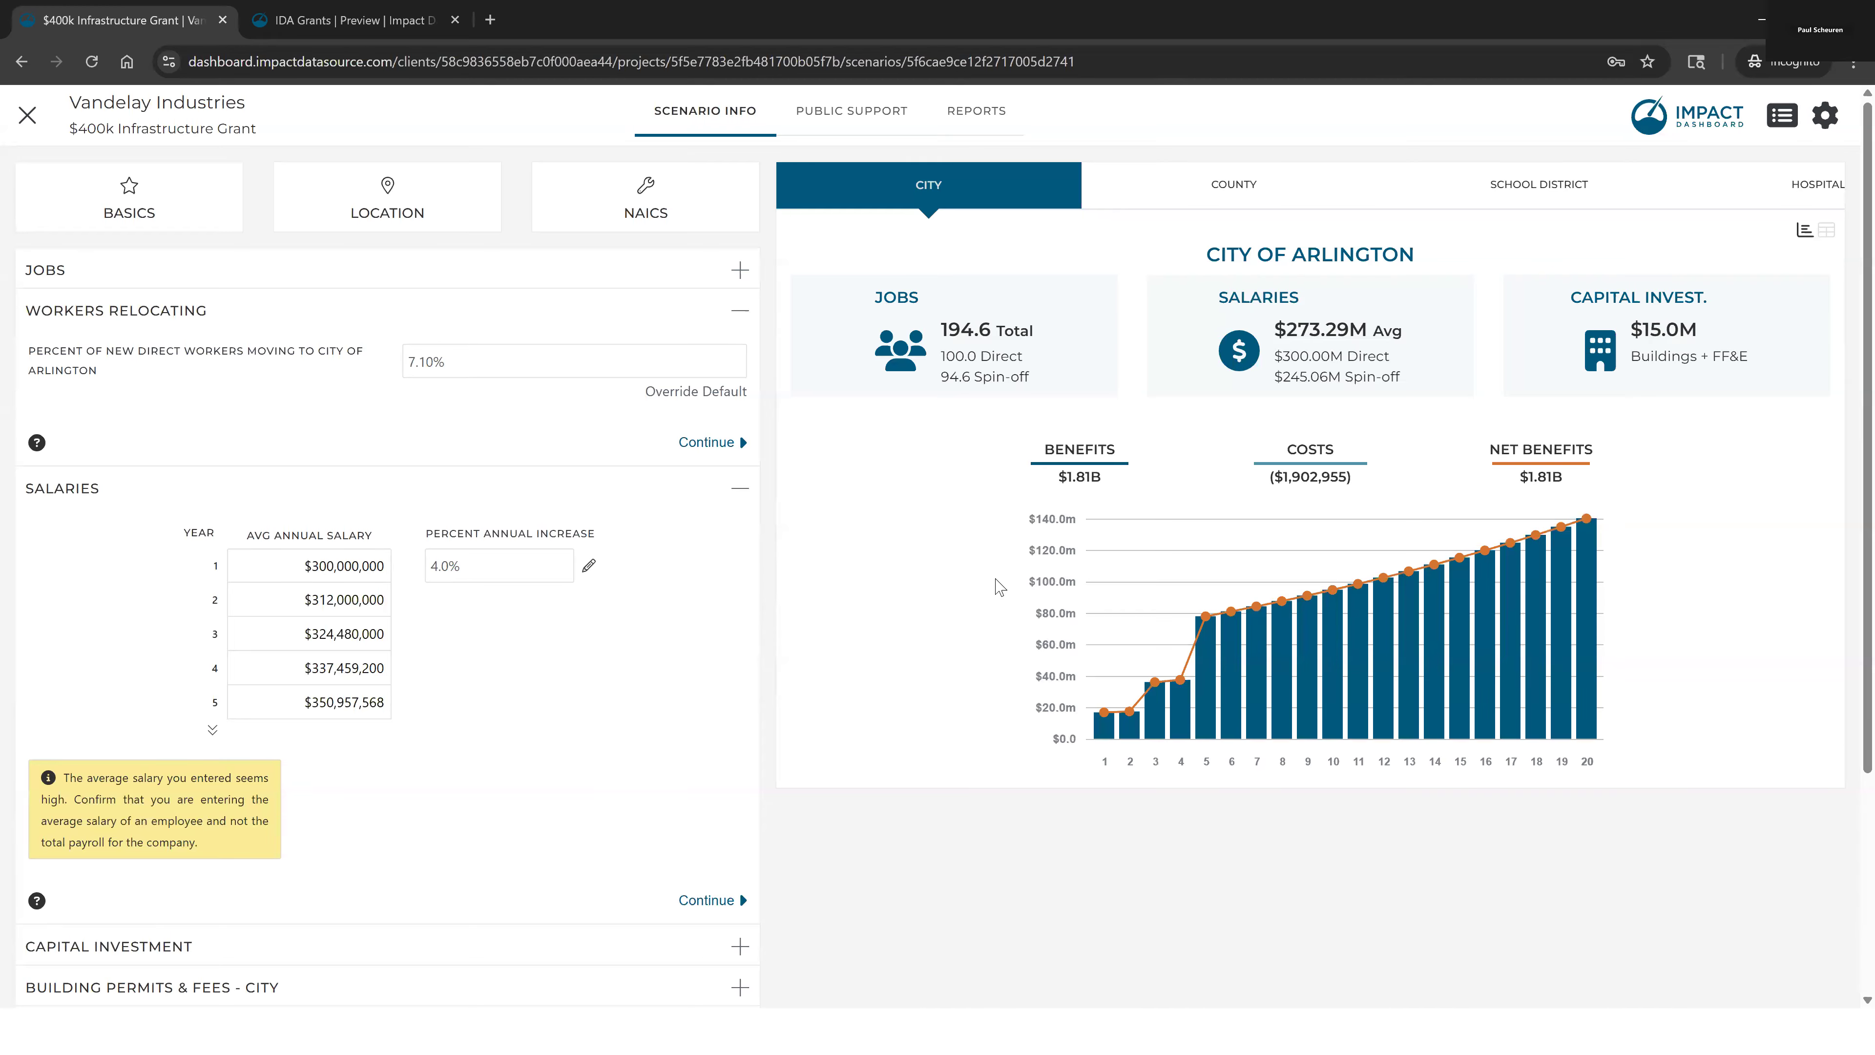
mouse_move(1589, 600)
Set the year 1 average annual salary to $72,000
click(305, 535)
text(72000)
click(620, 674)
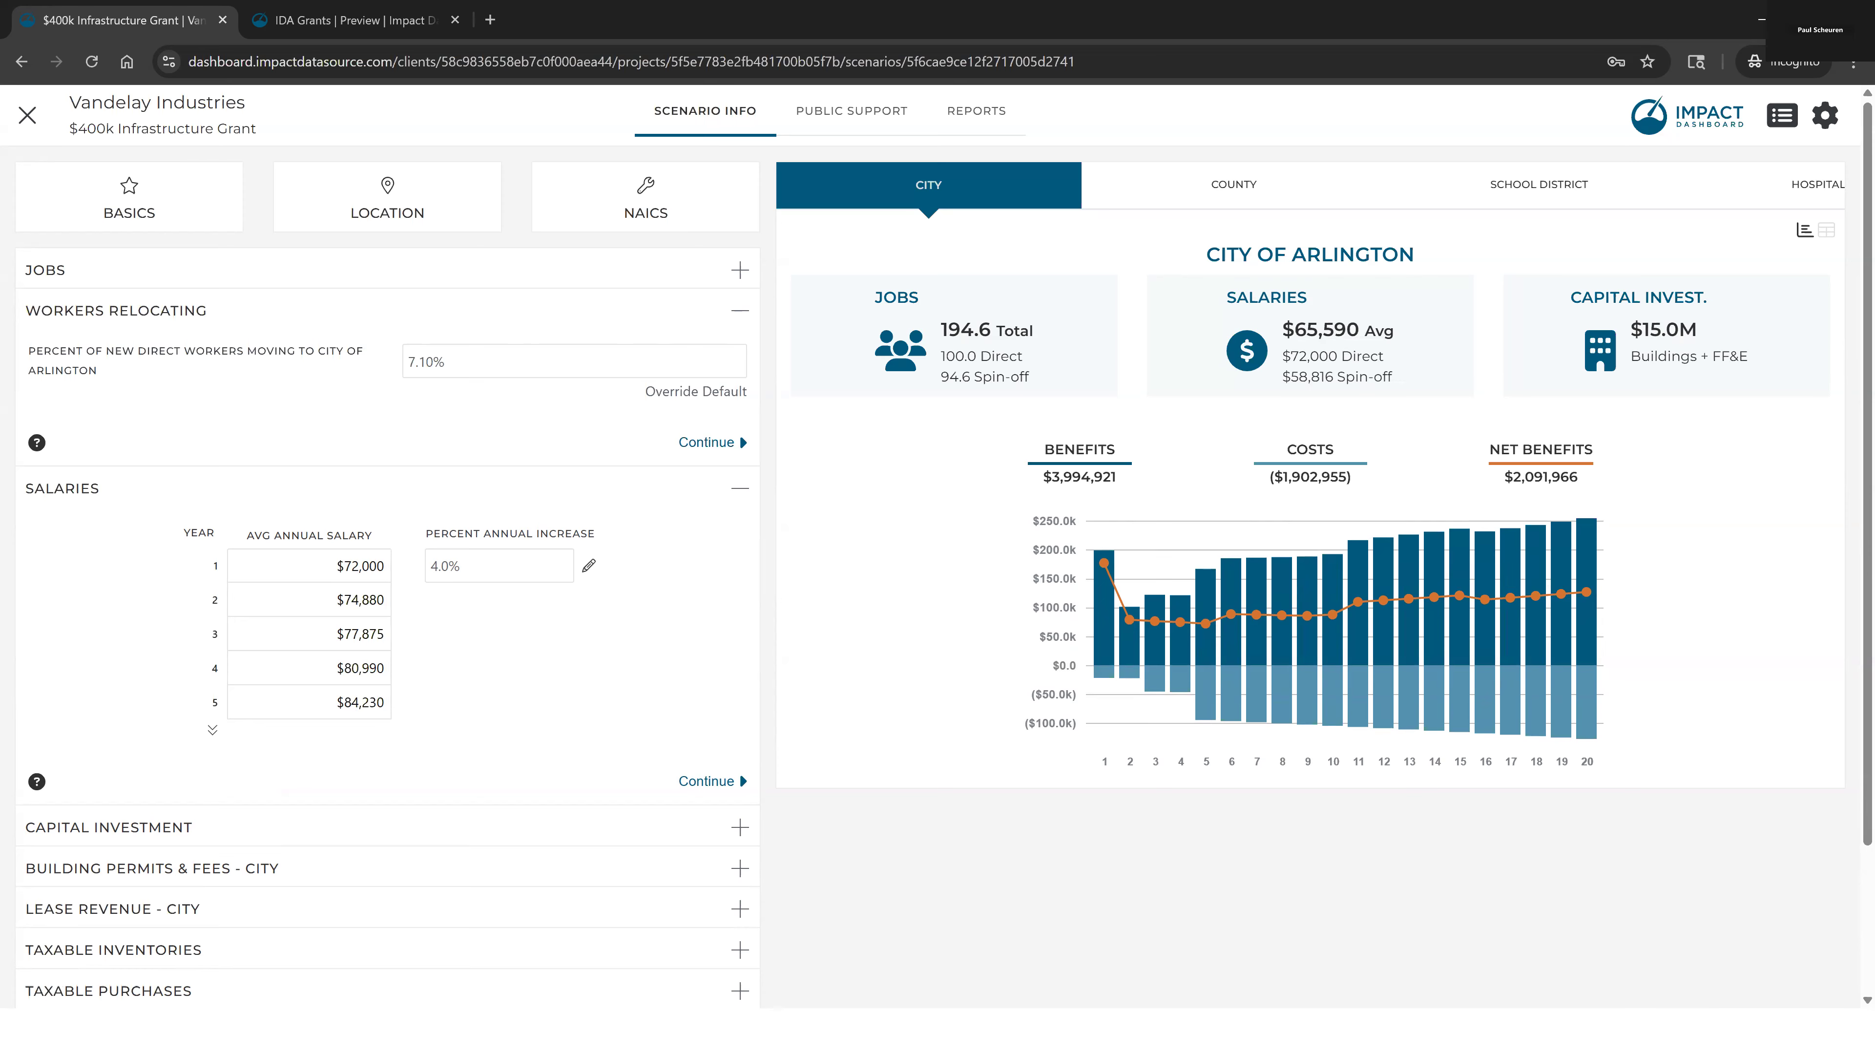
key(alt+Tab)
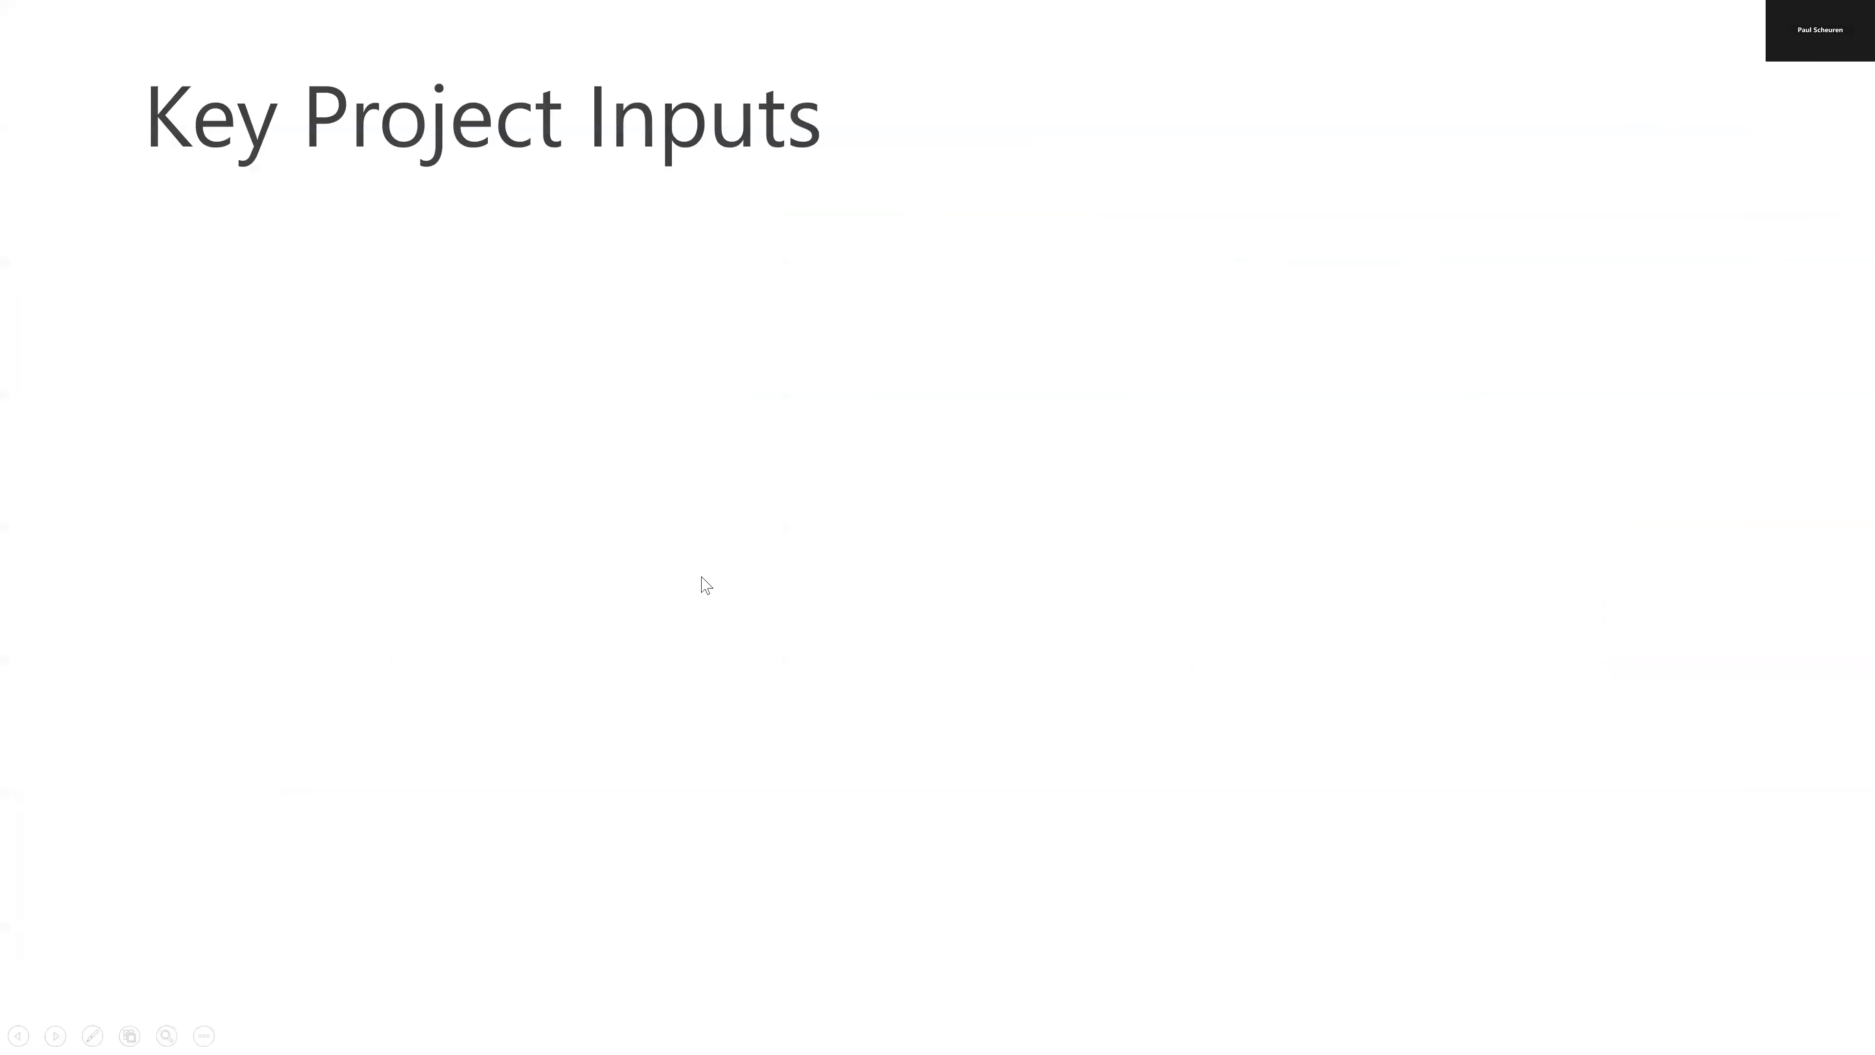
click(701, 579)
click(701, 579)
click(701, 580)
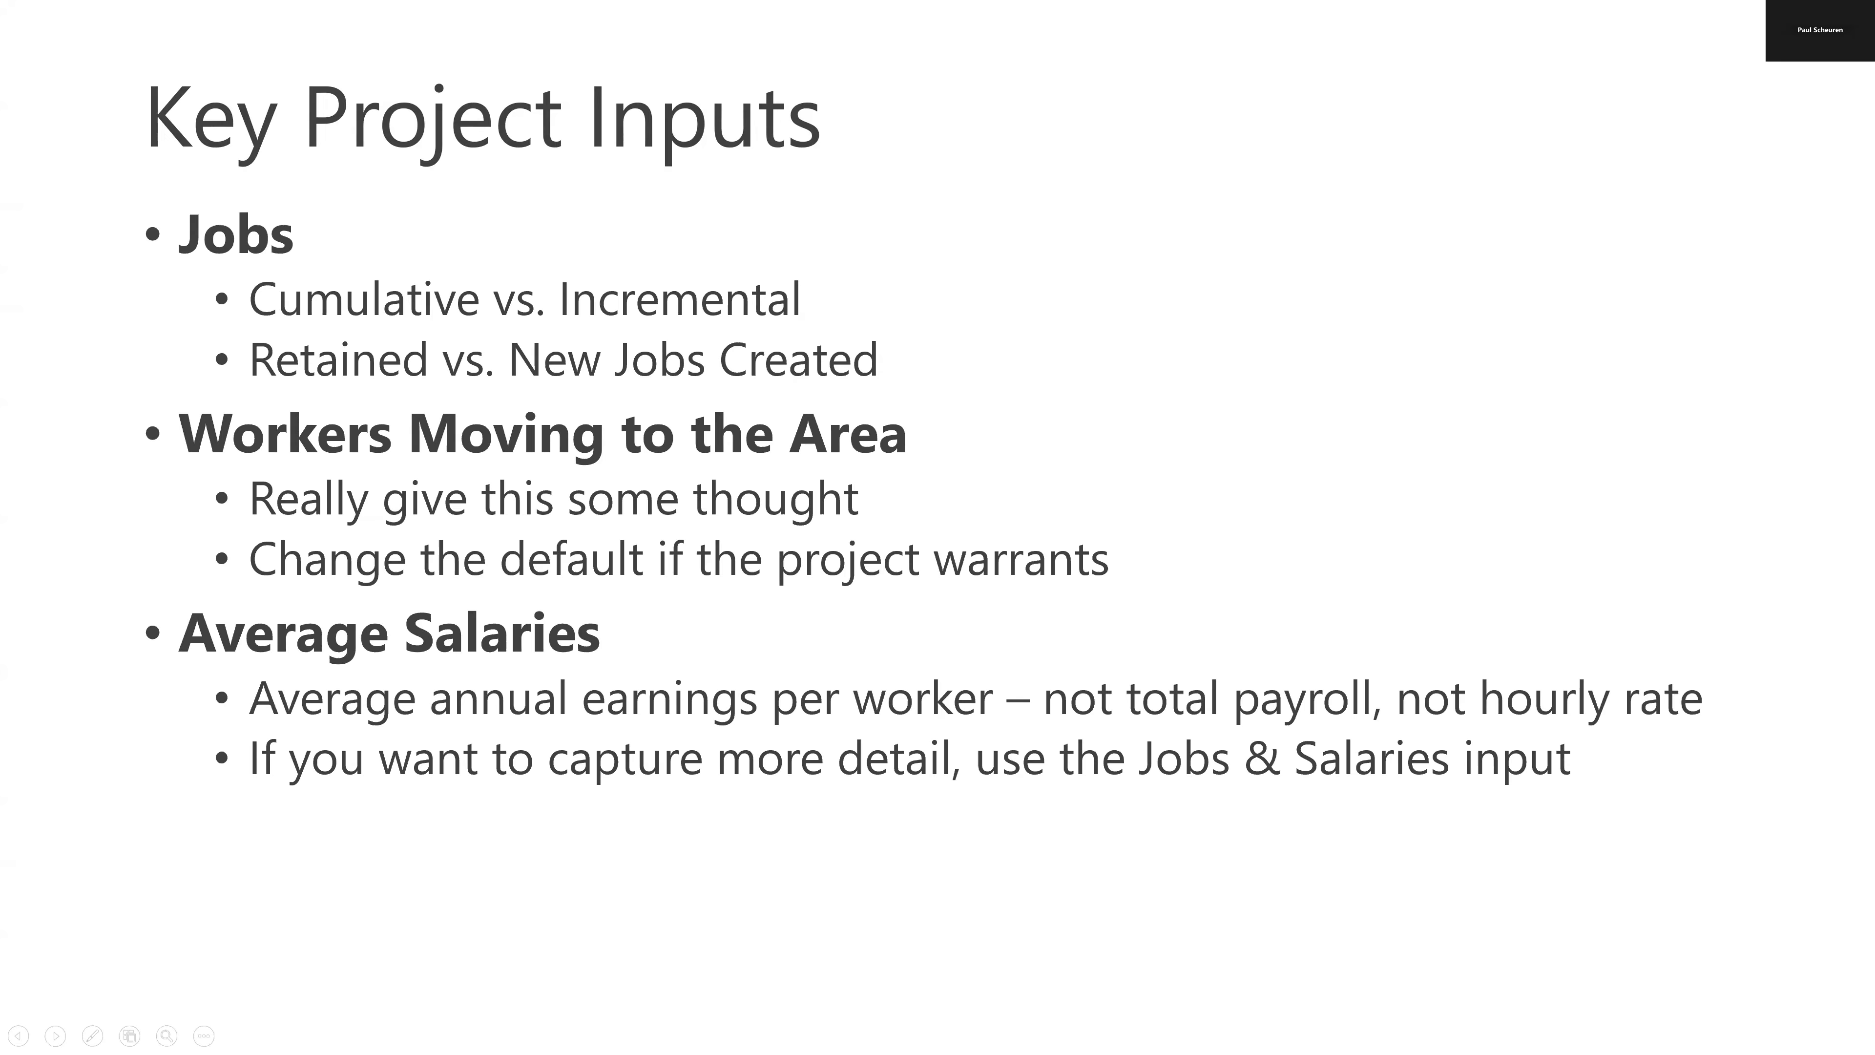
Return to the browser, open the scenario details and examine the positions and average salaries under Job & Salary Detail
key(alt+Tab)
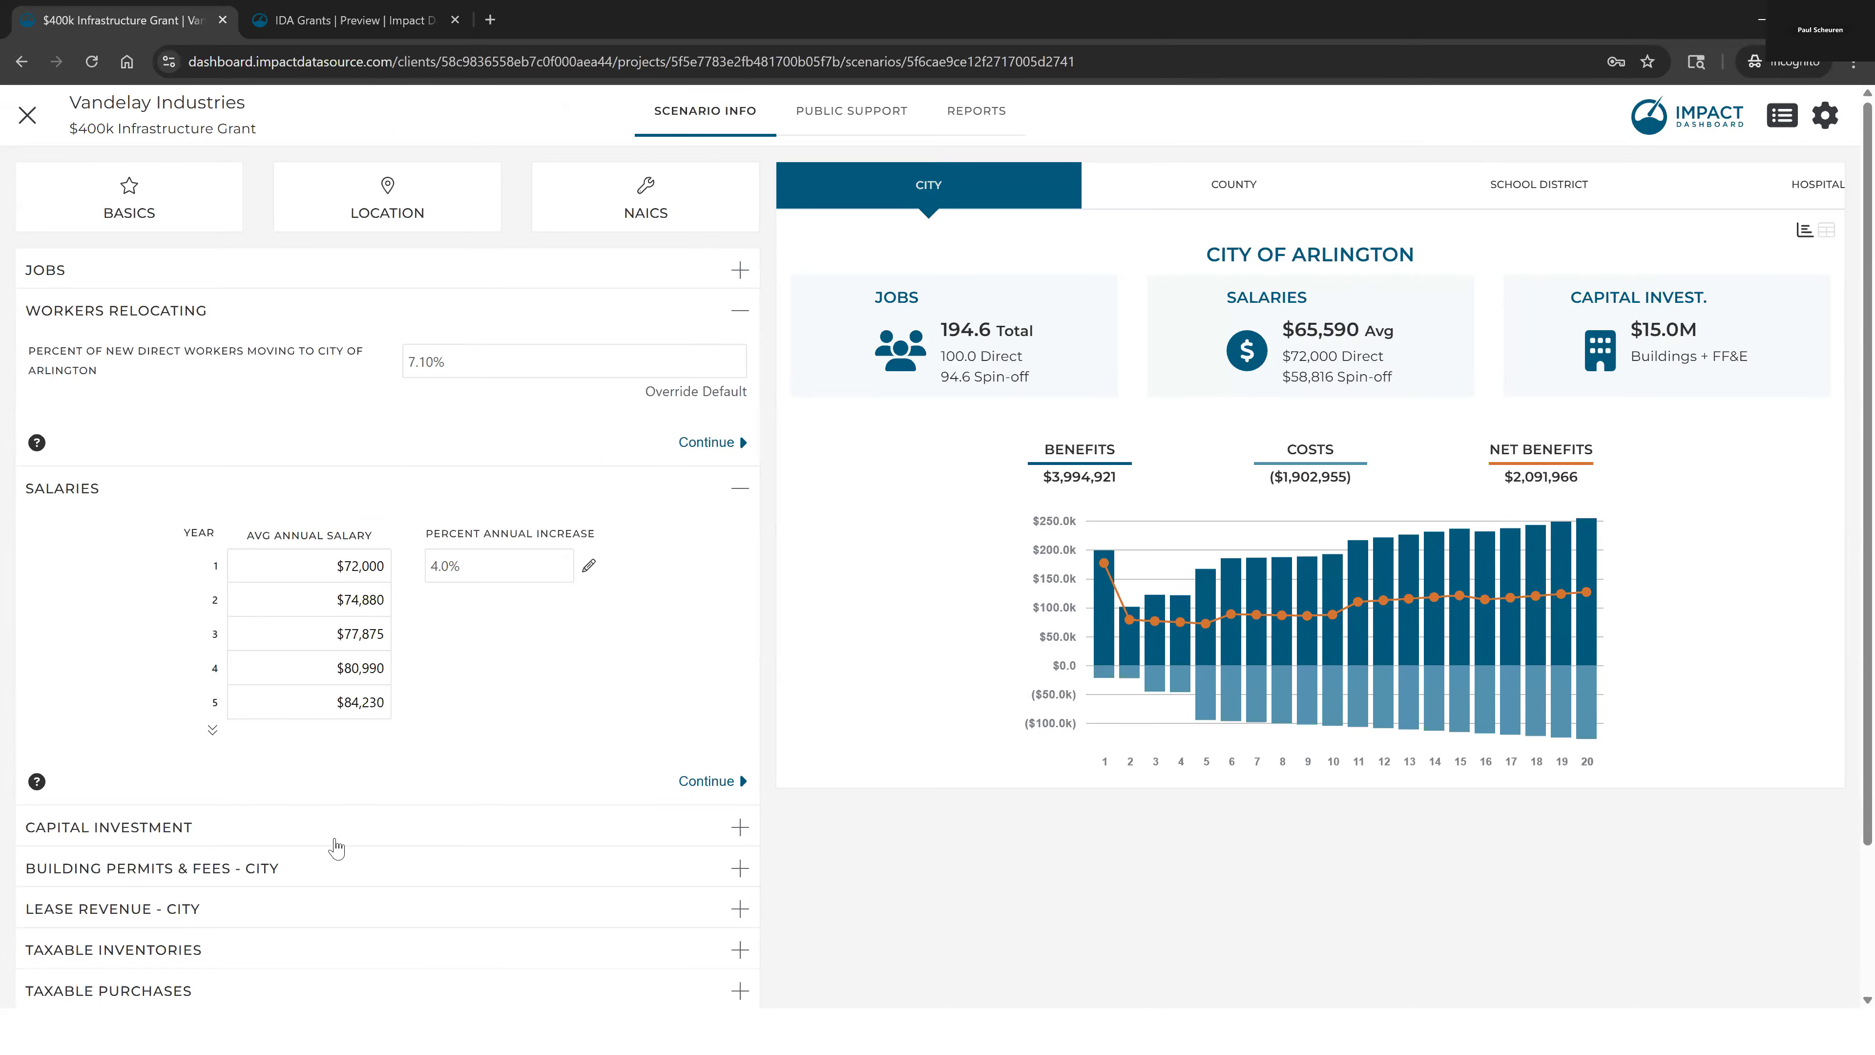
click(1782, 117)
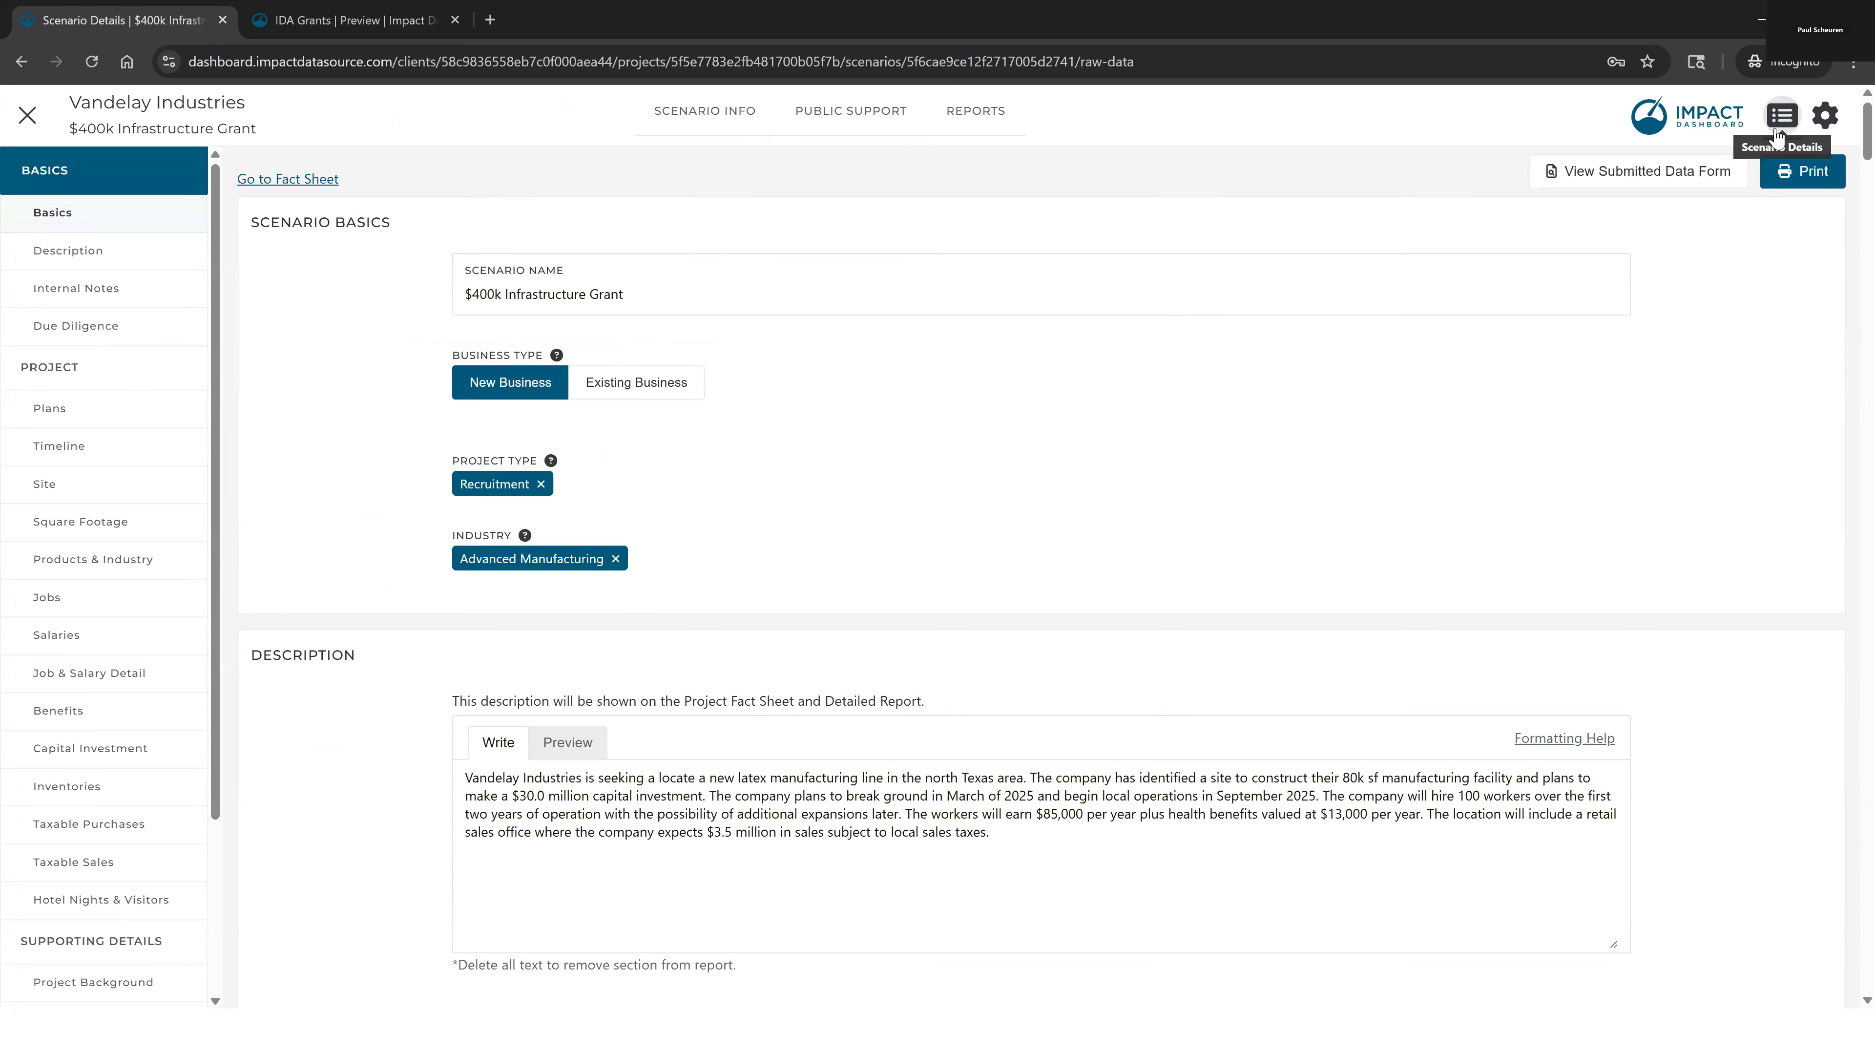
click(100, 674)
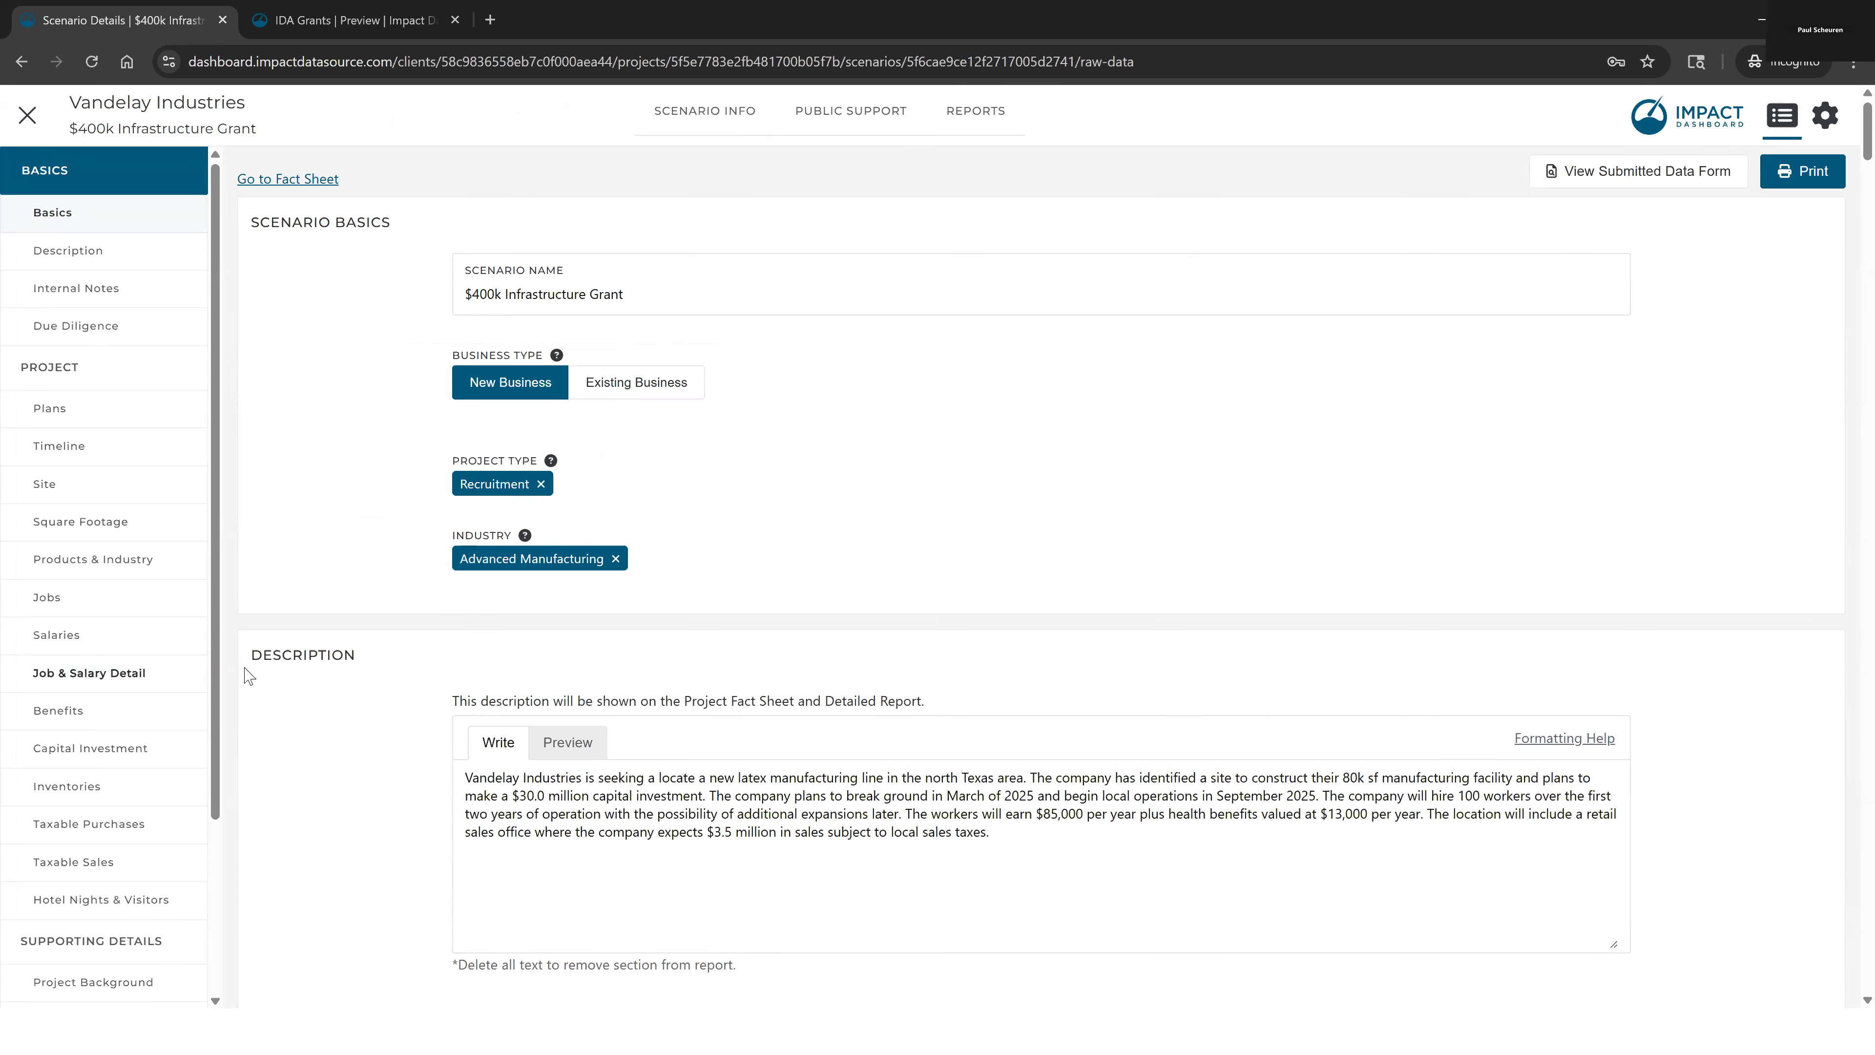
click(794, 300)
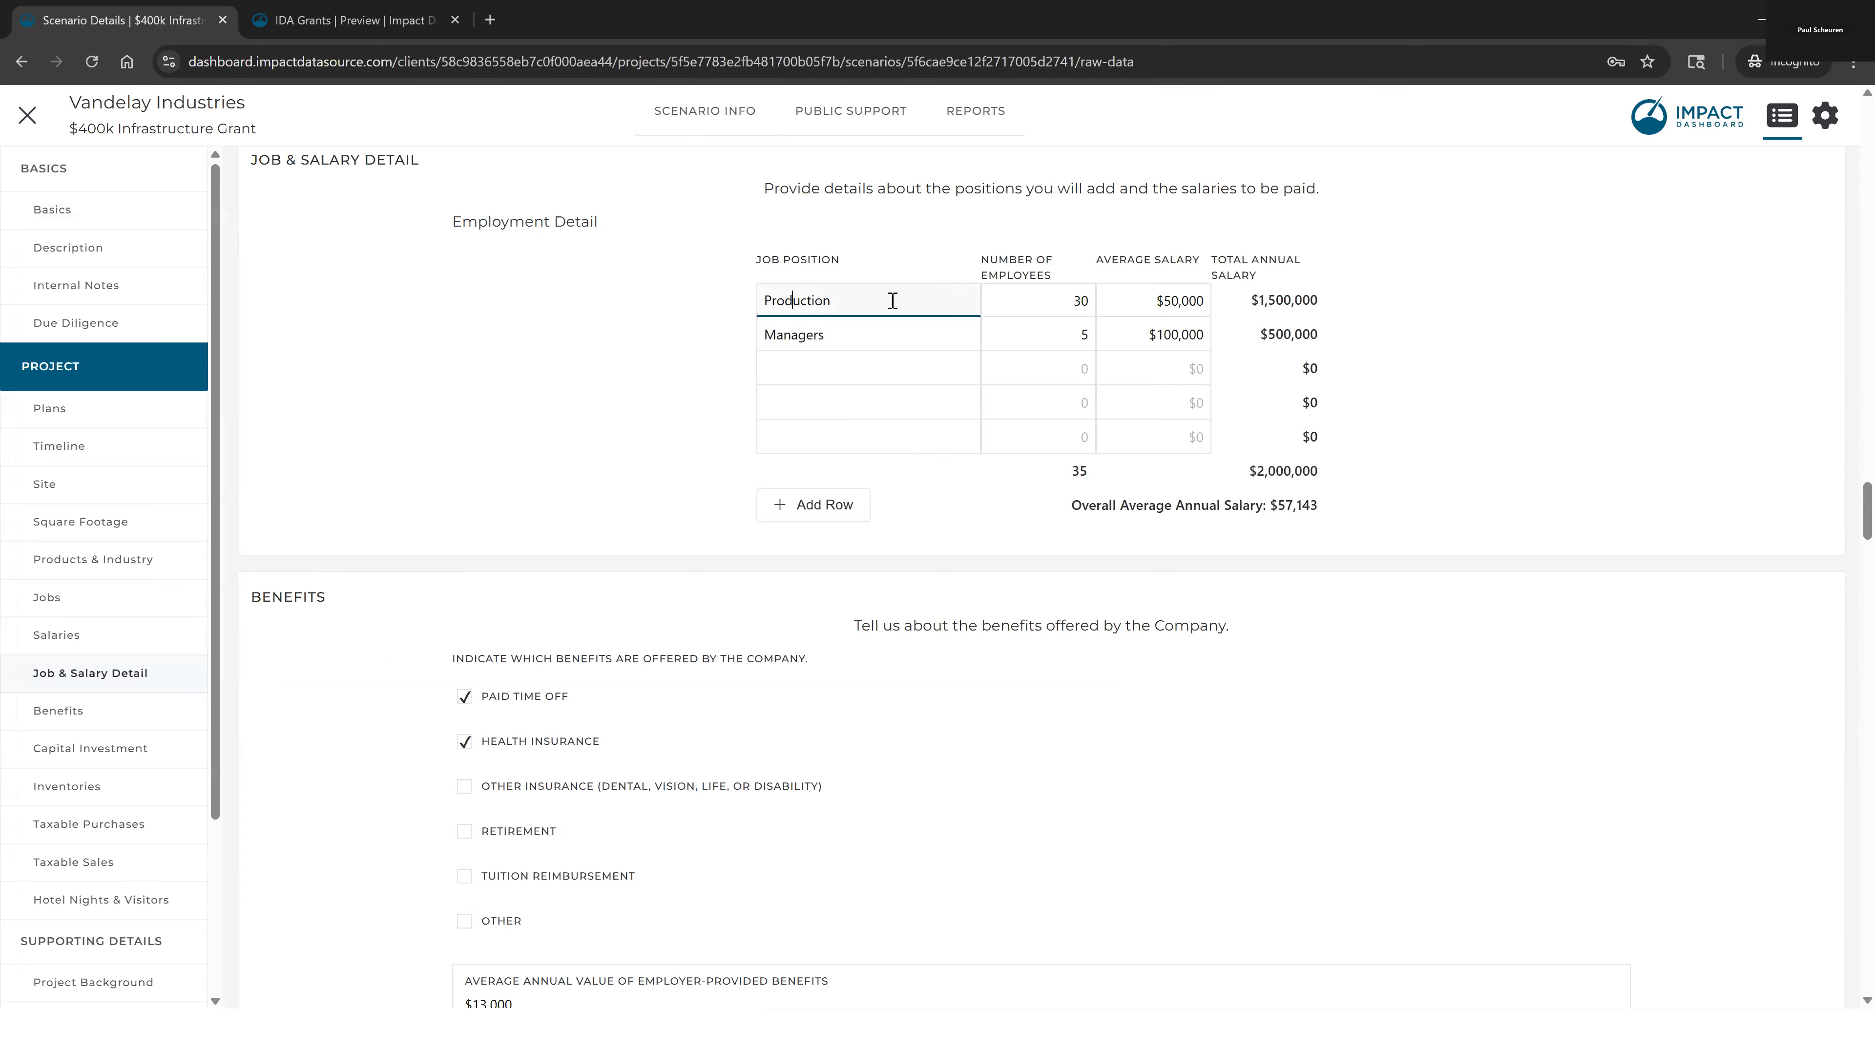
double_click(825, 301)
double_click(800, 334)
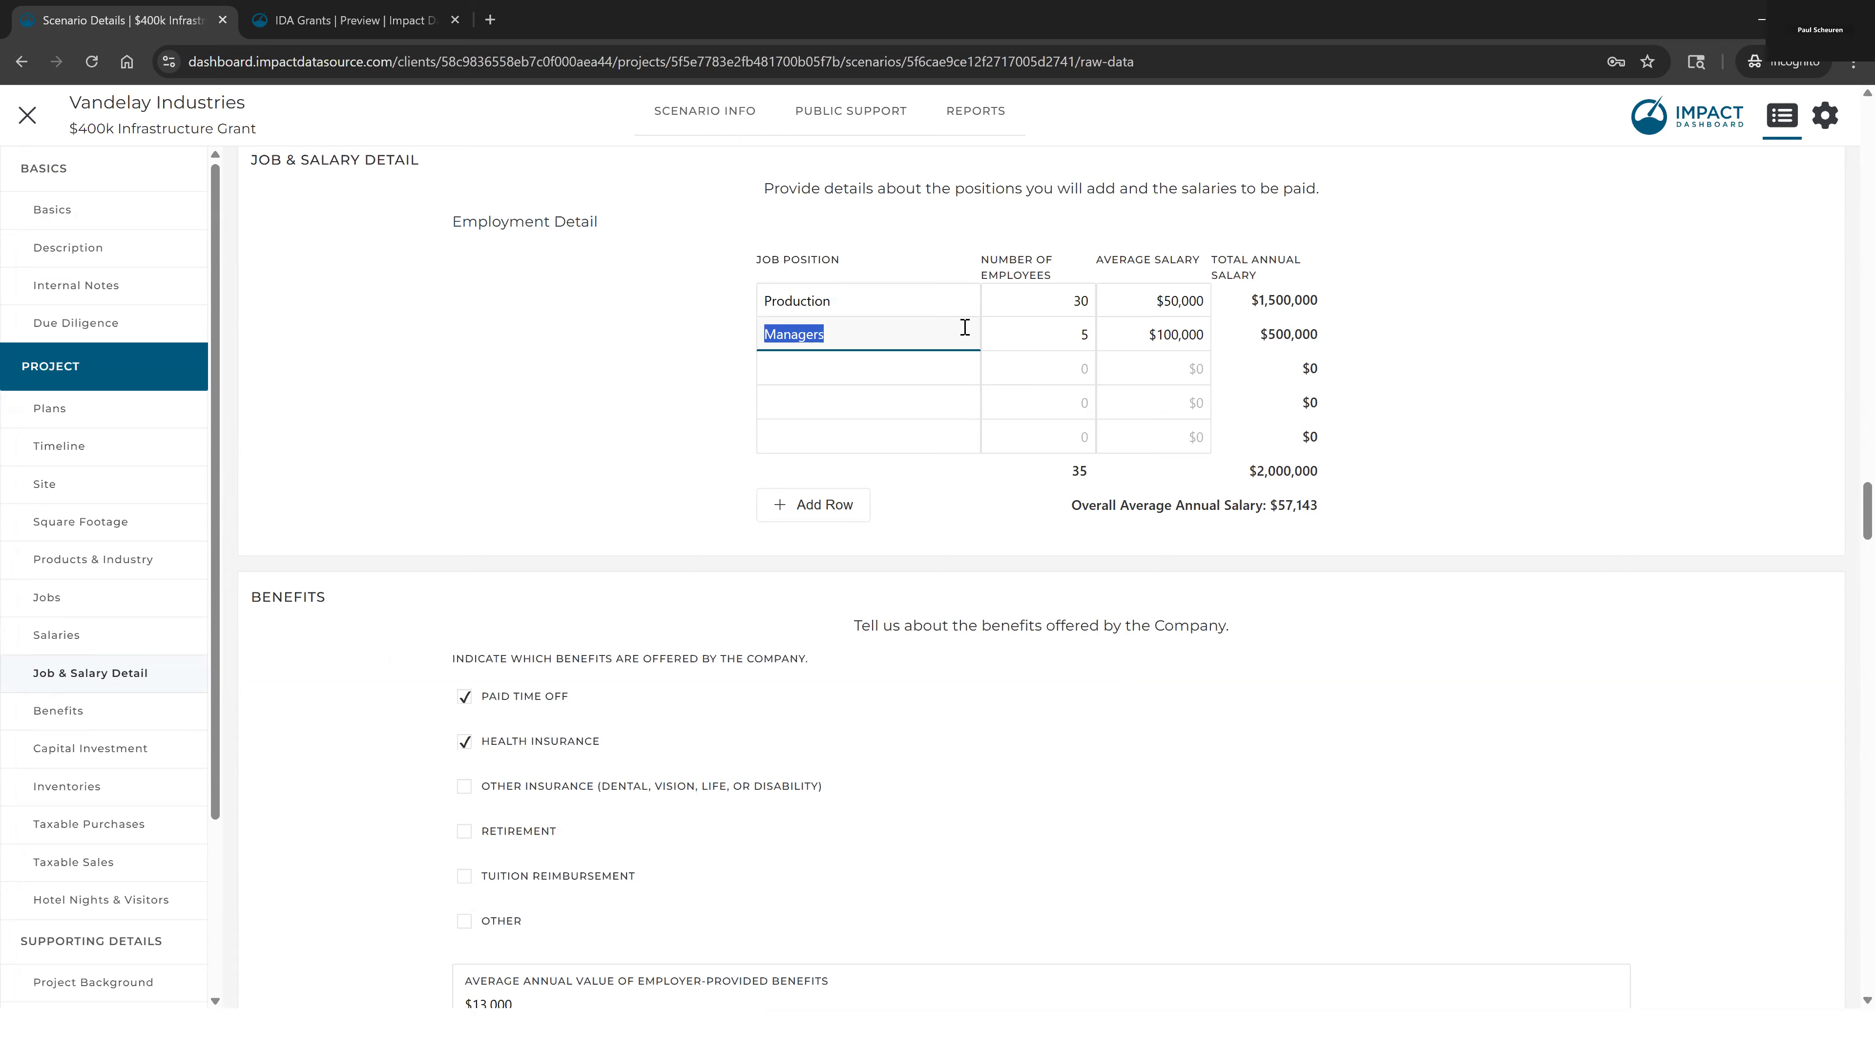
click(1196, 299)
click(1192, 330)
click(1185, 301)
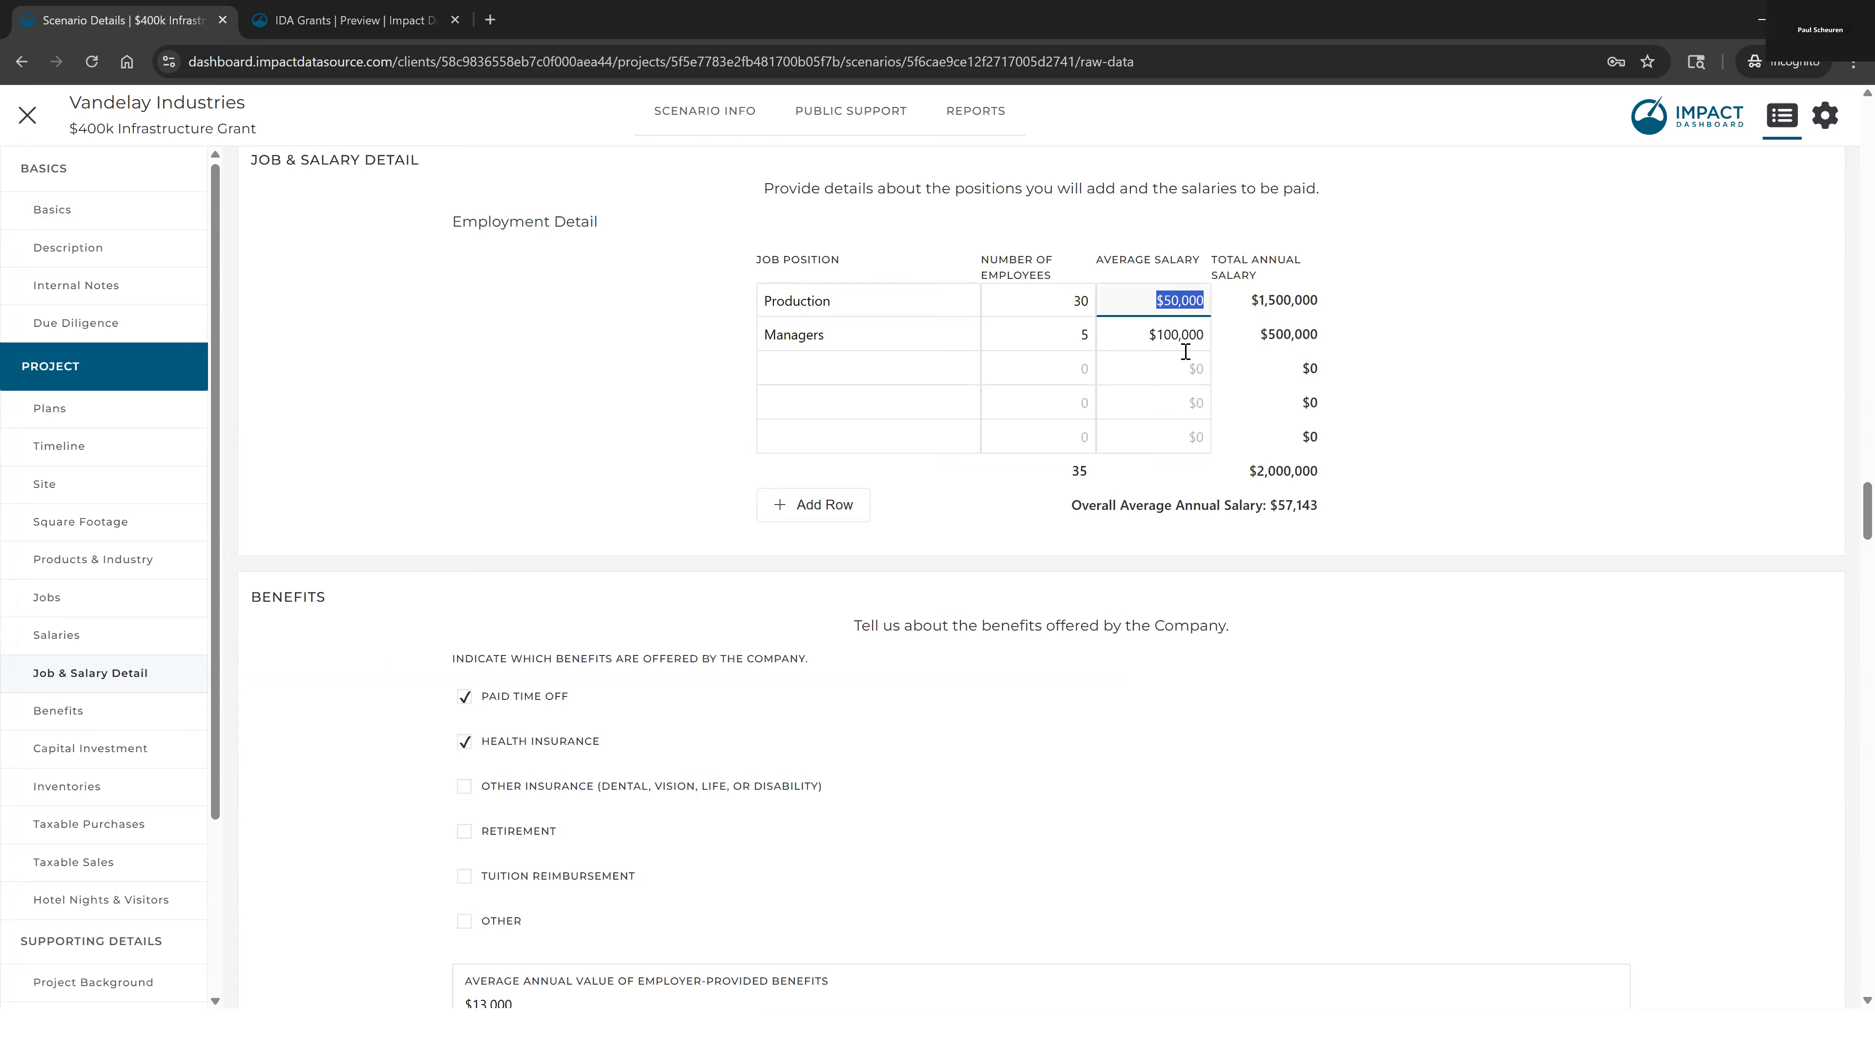
click(1186, 336)
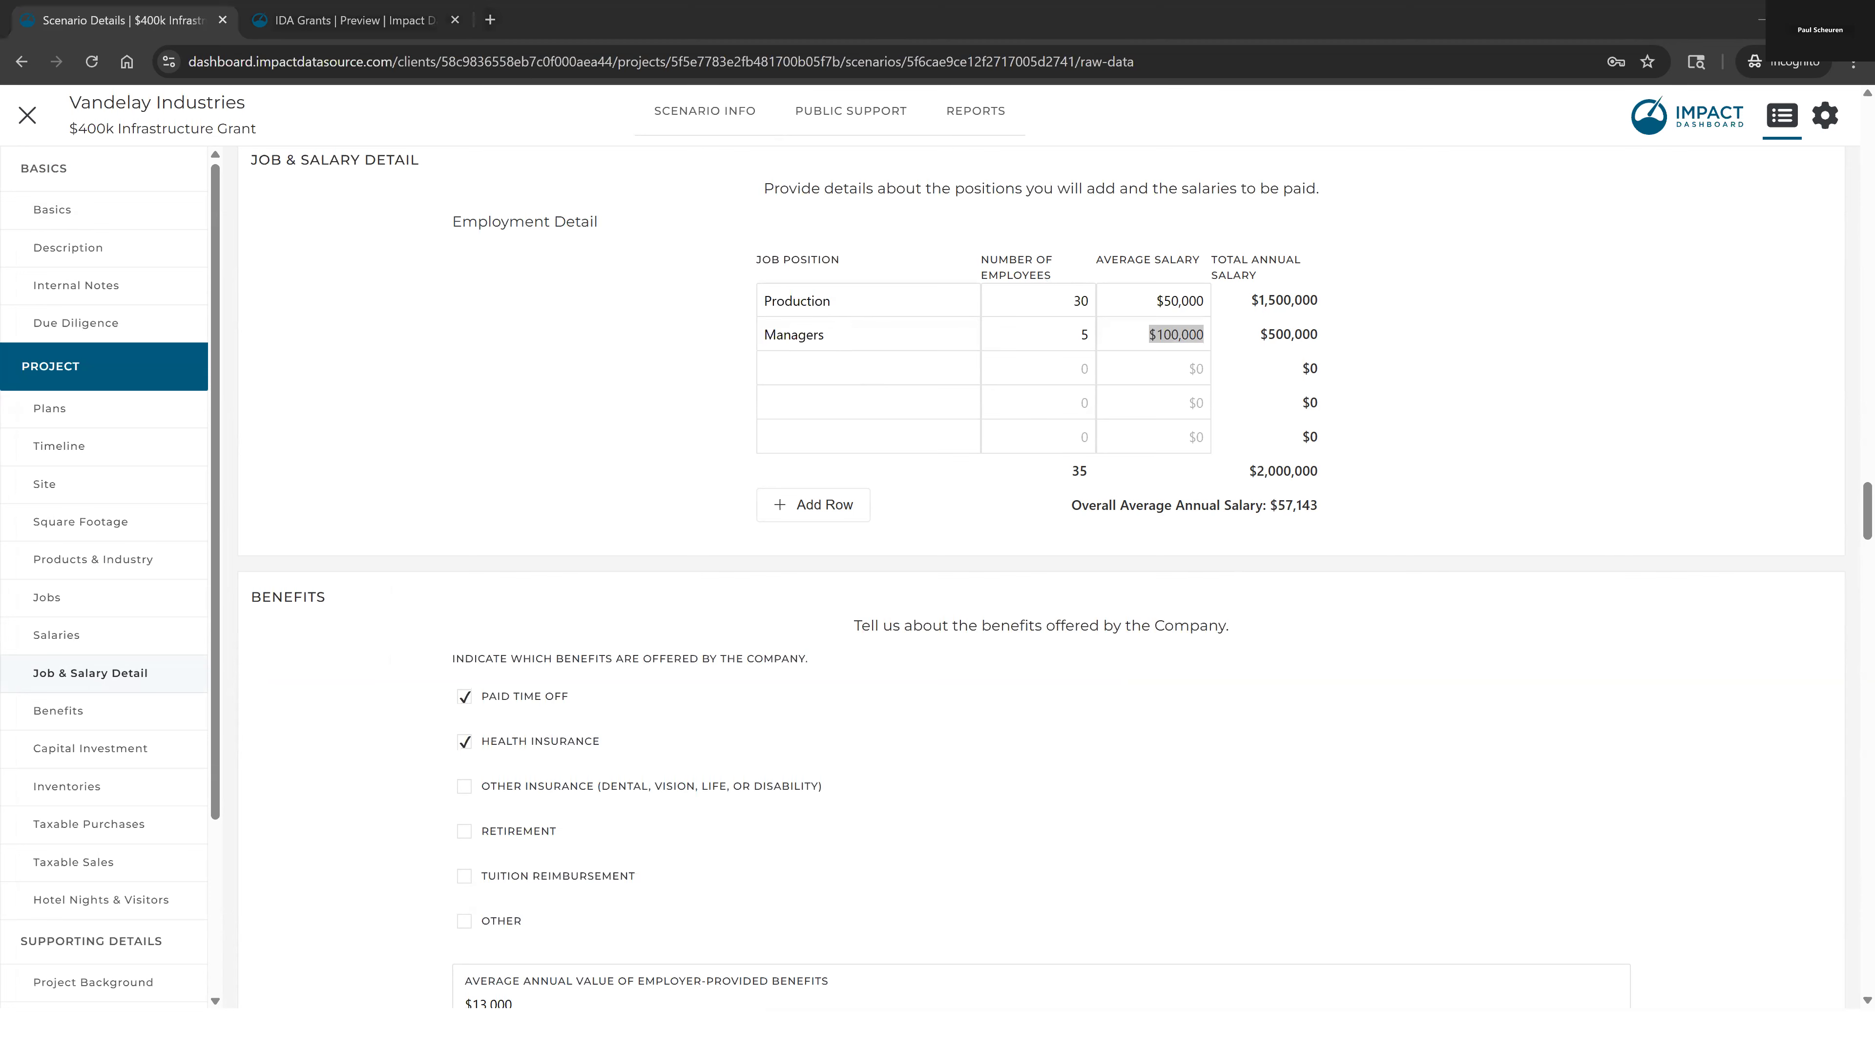
key(alt+Tab)
click(1332, 500)
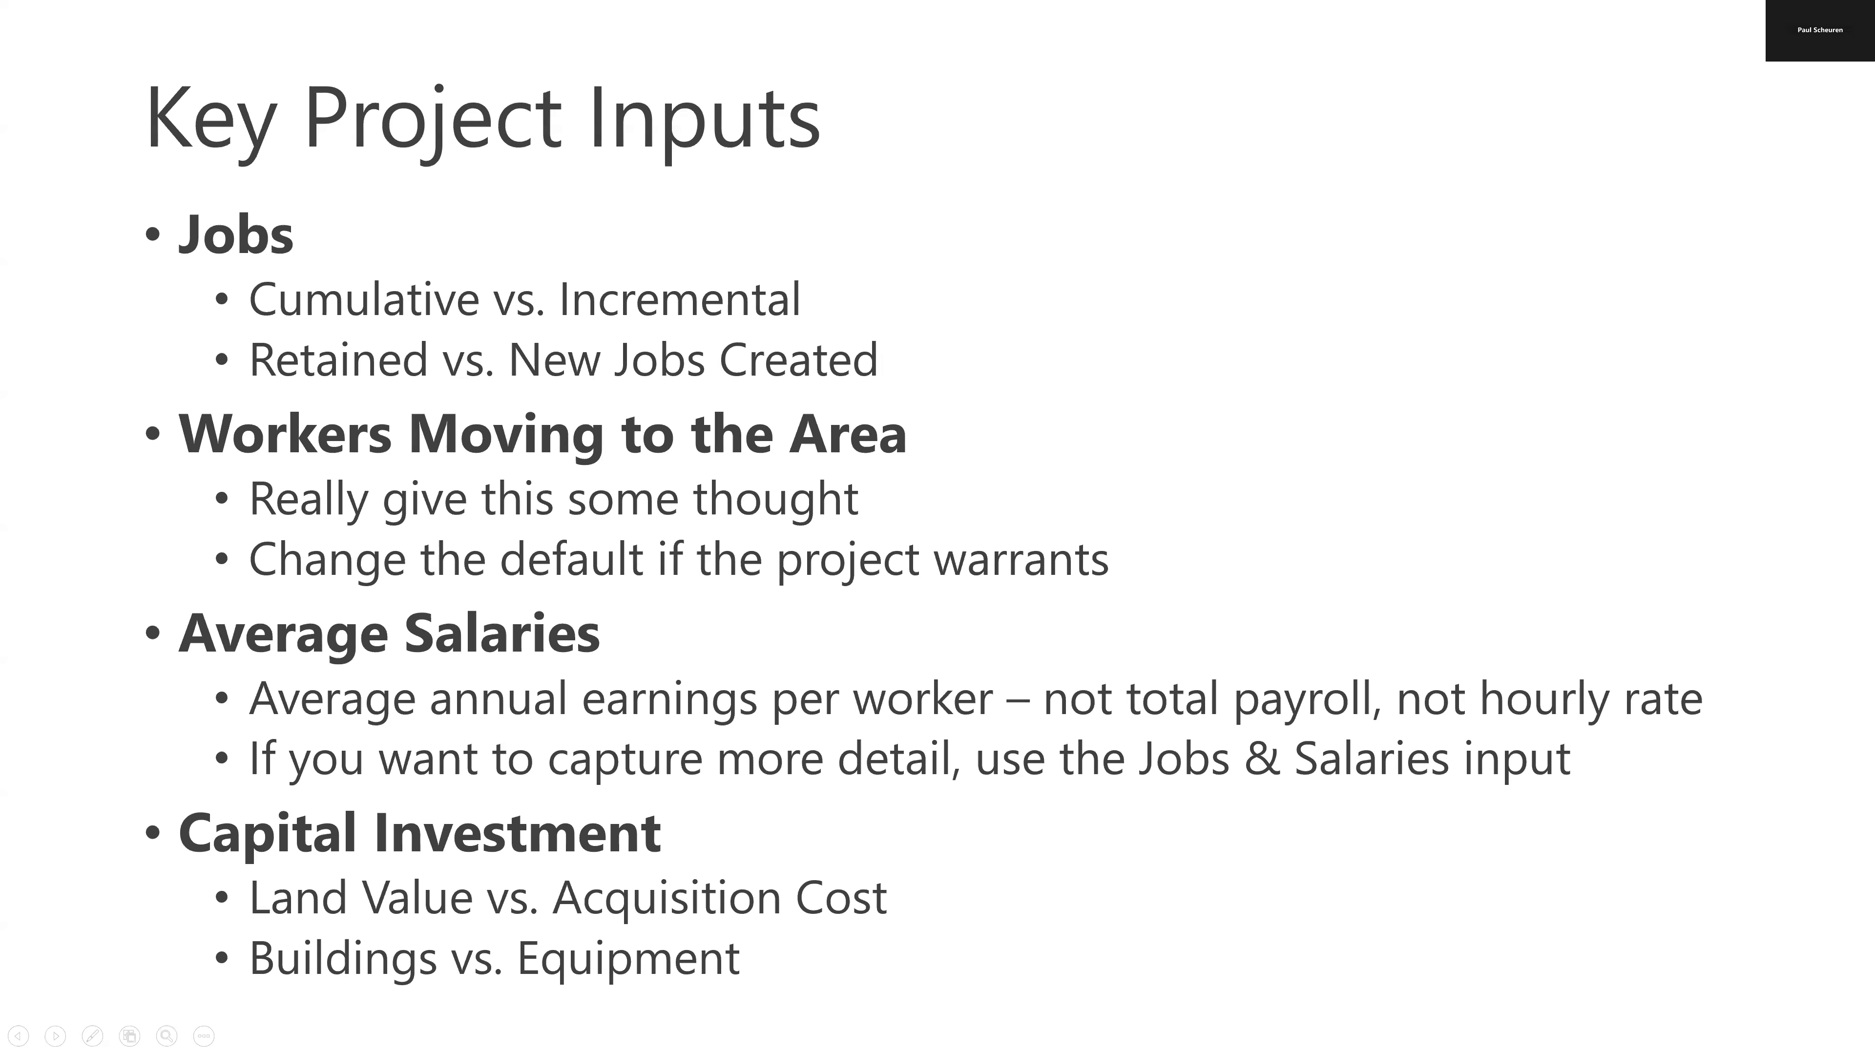
Return to the scenario info in the browser, collapse Salaries and Workers Relocating, and expand Capital Investment
key(alt+Tab)
click(709, 121)
click(135, 489)
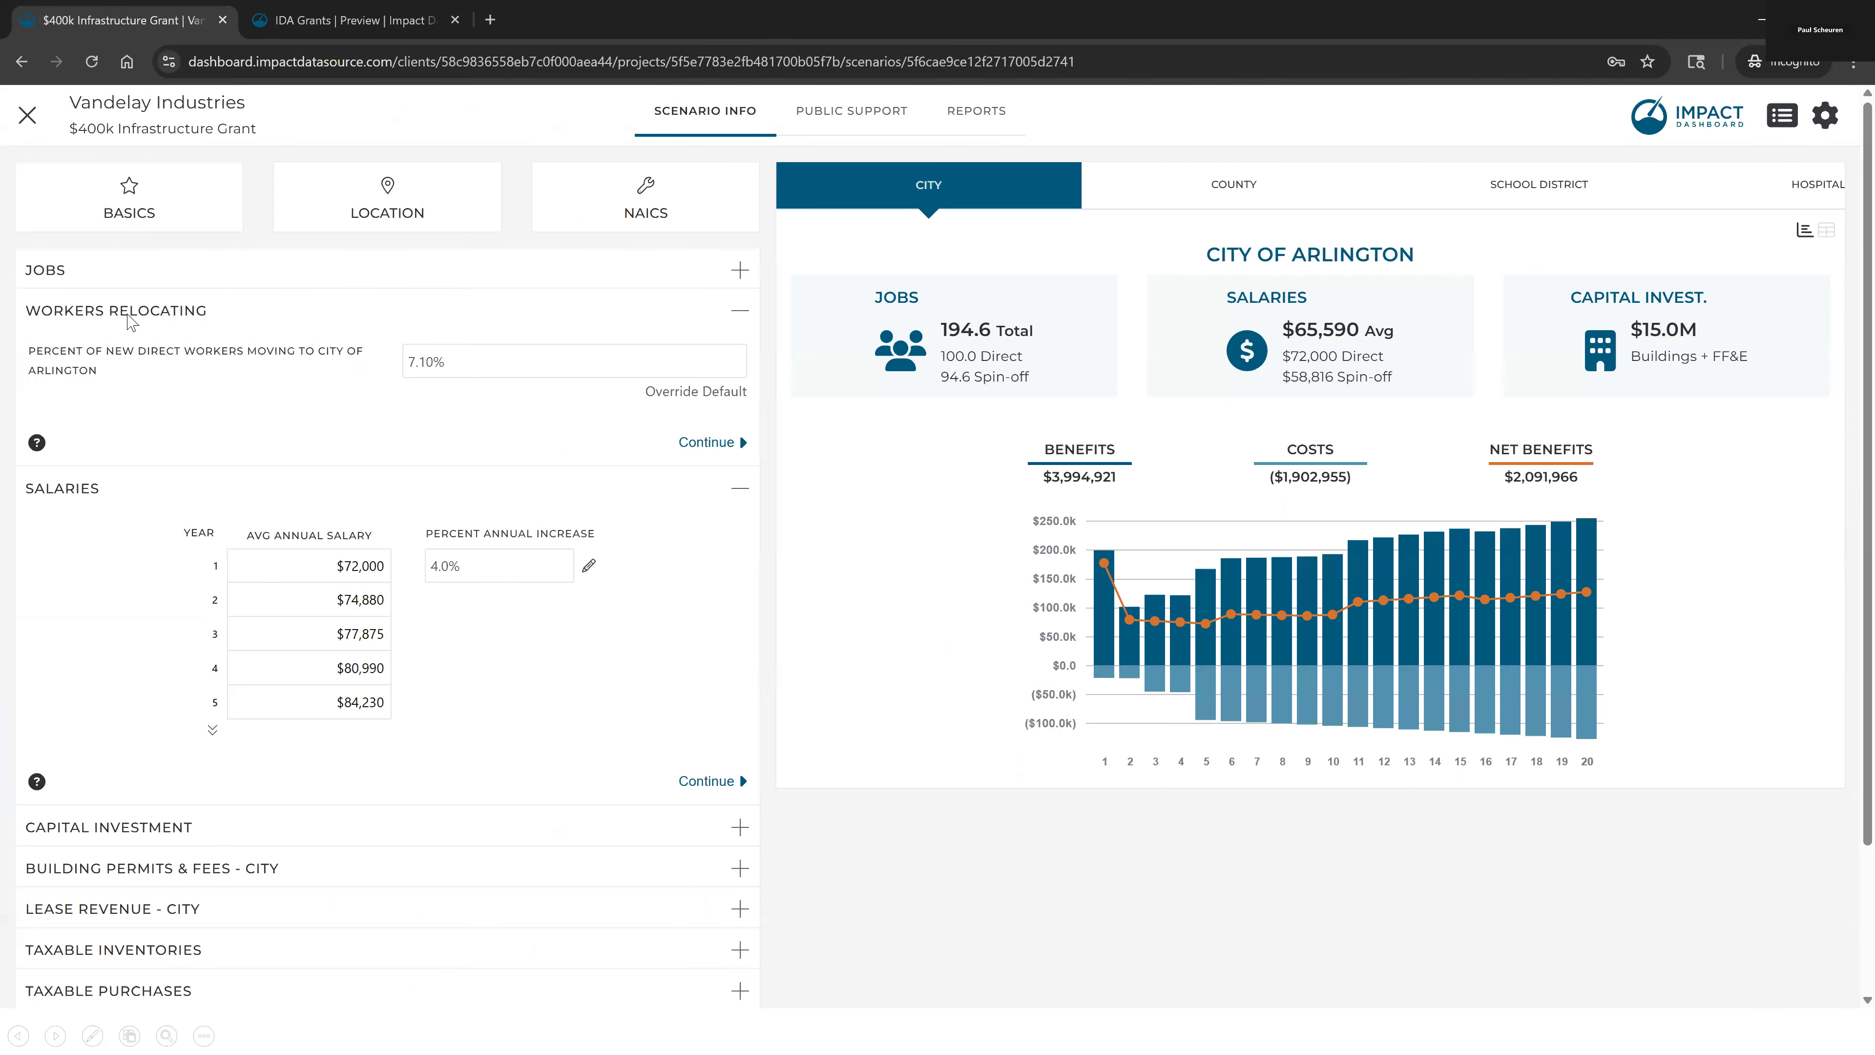
click(131, 312)
key(Right)
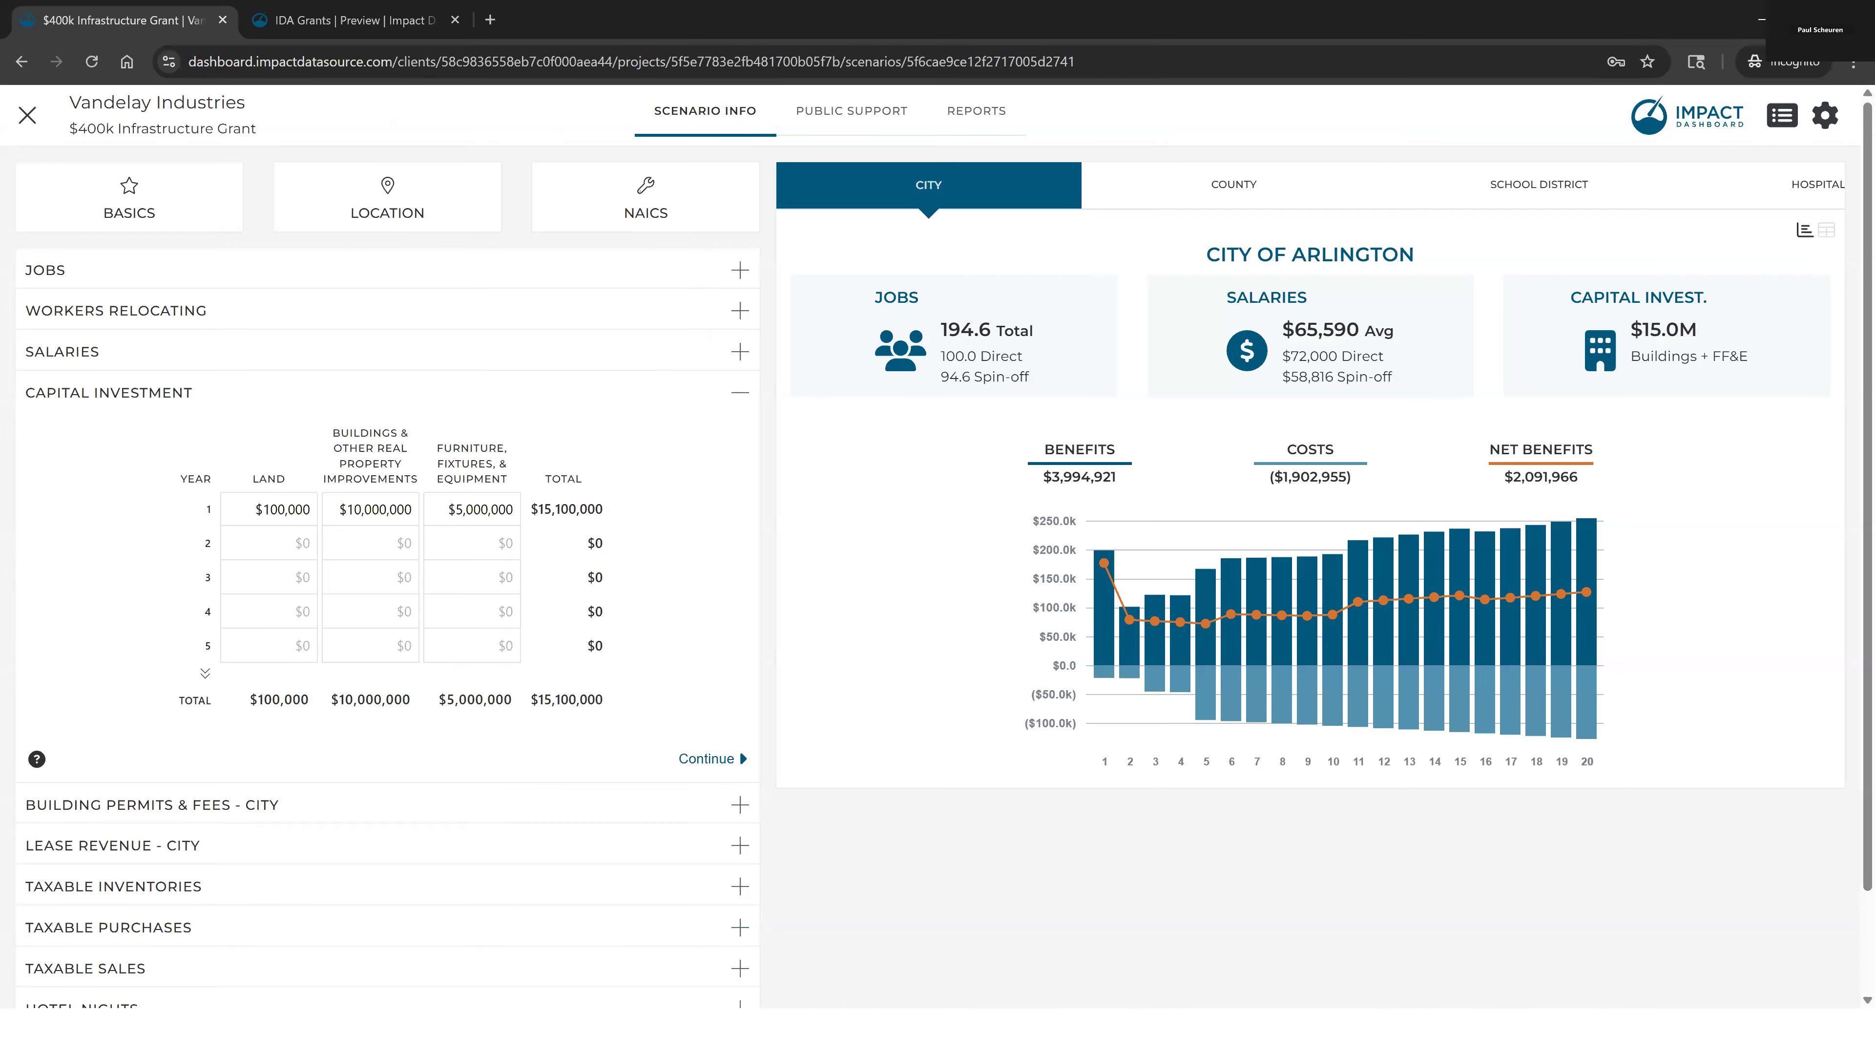
key(alt+Tab)
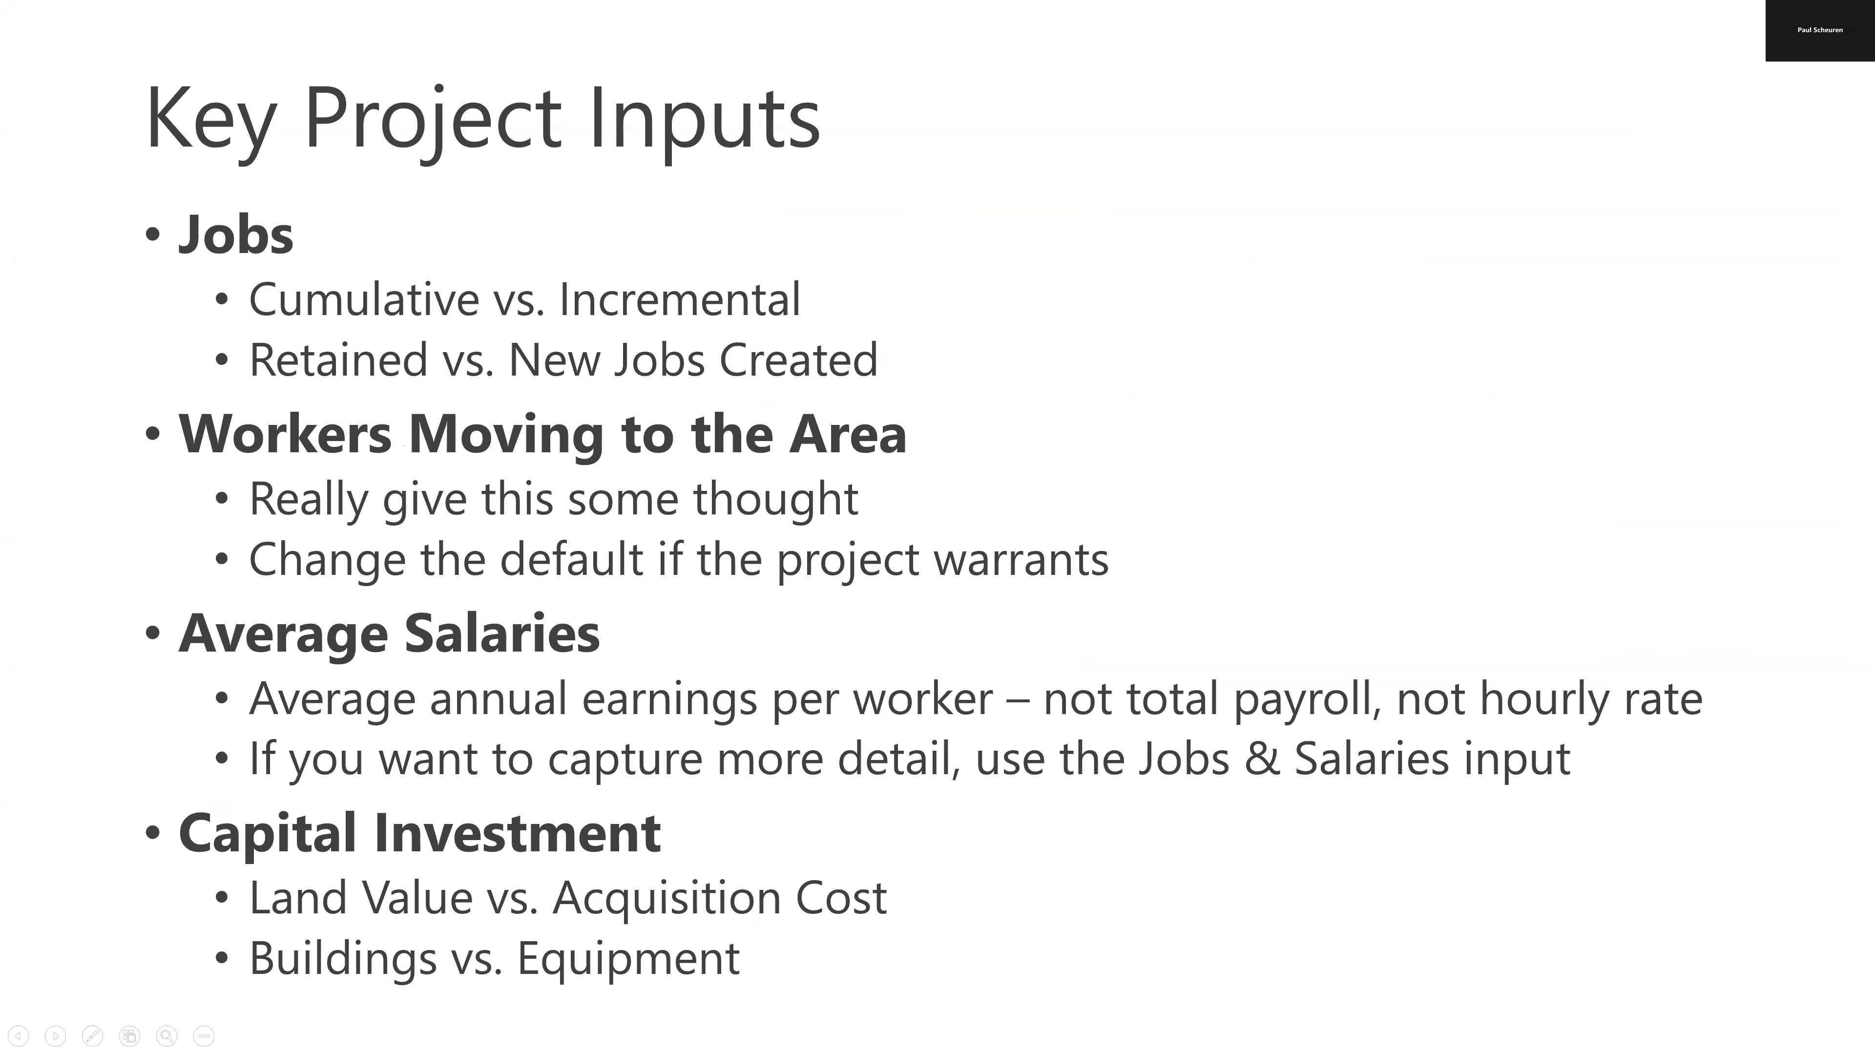
key(alt+Tab)
Clear the year 1 land value under Capital Investment
click(303, 508)
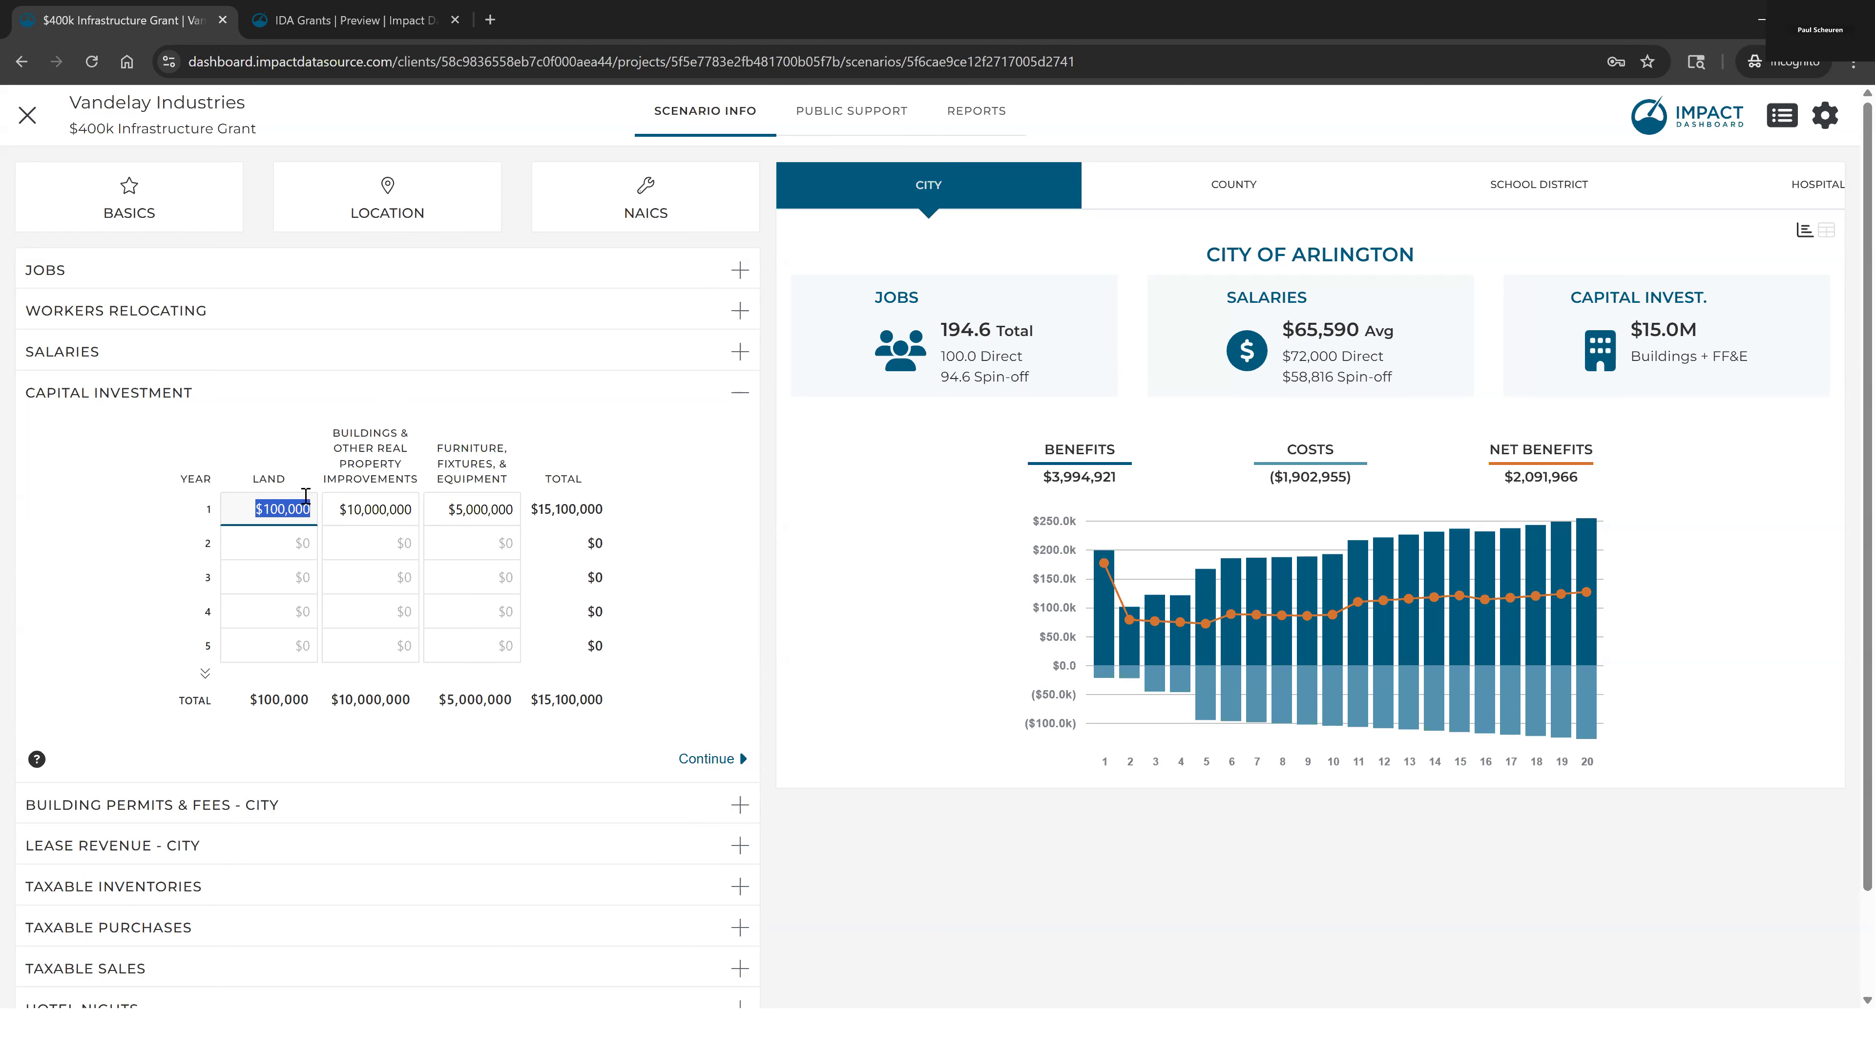
double_click(277, 519)
key(BackSpace)
click(133, 545)
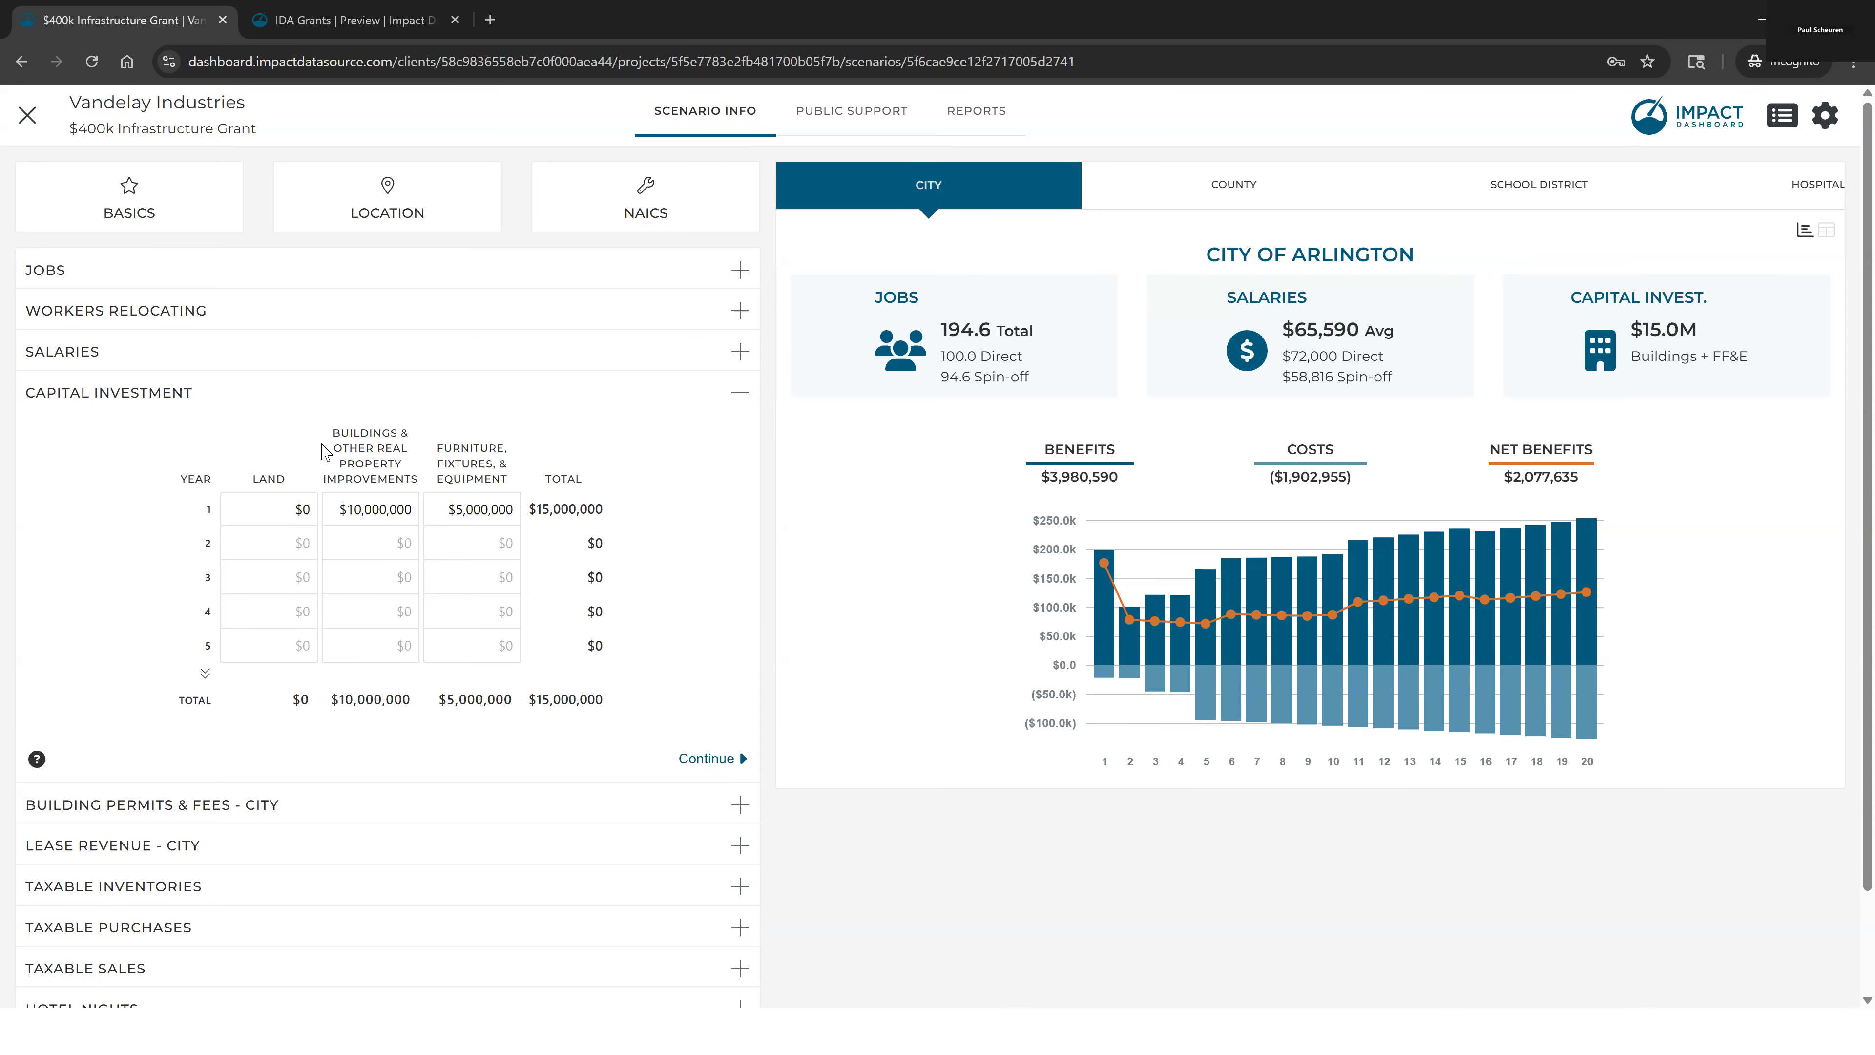
Set the year 1 land value to $100,000
click(299, 517)
text(100,000)
key(Return)
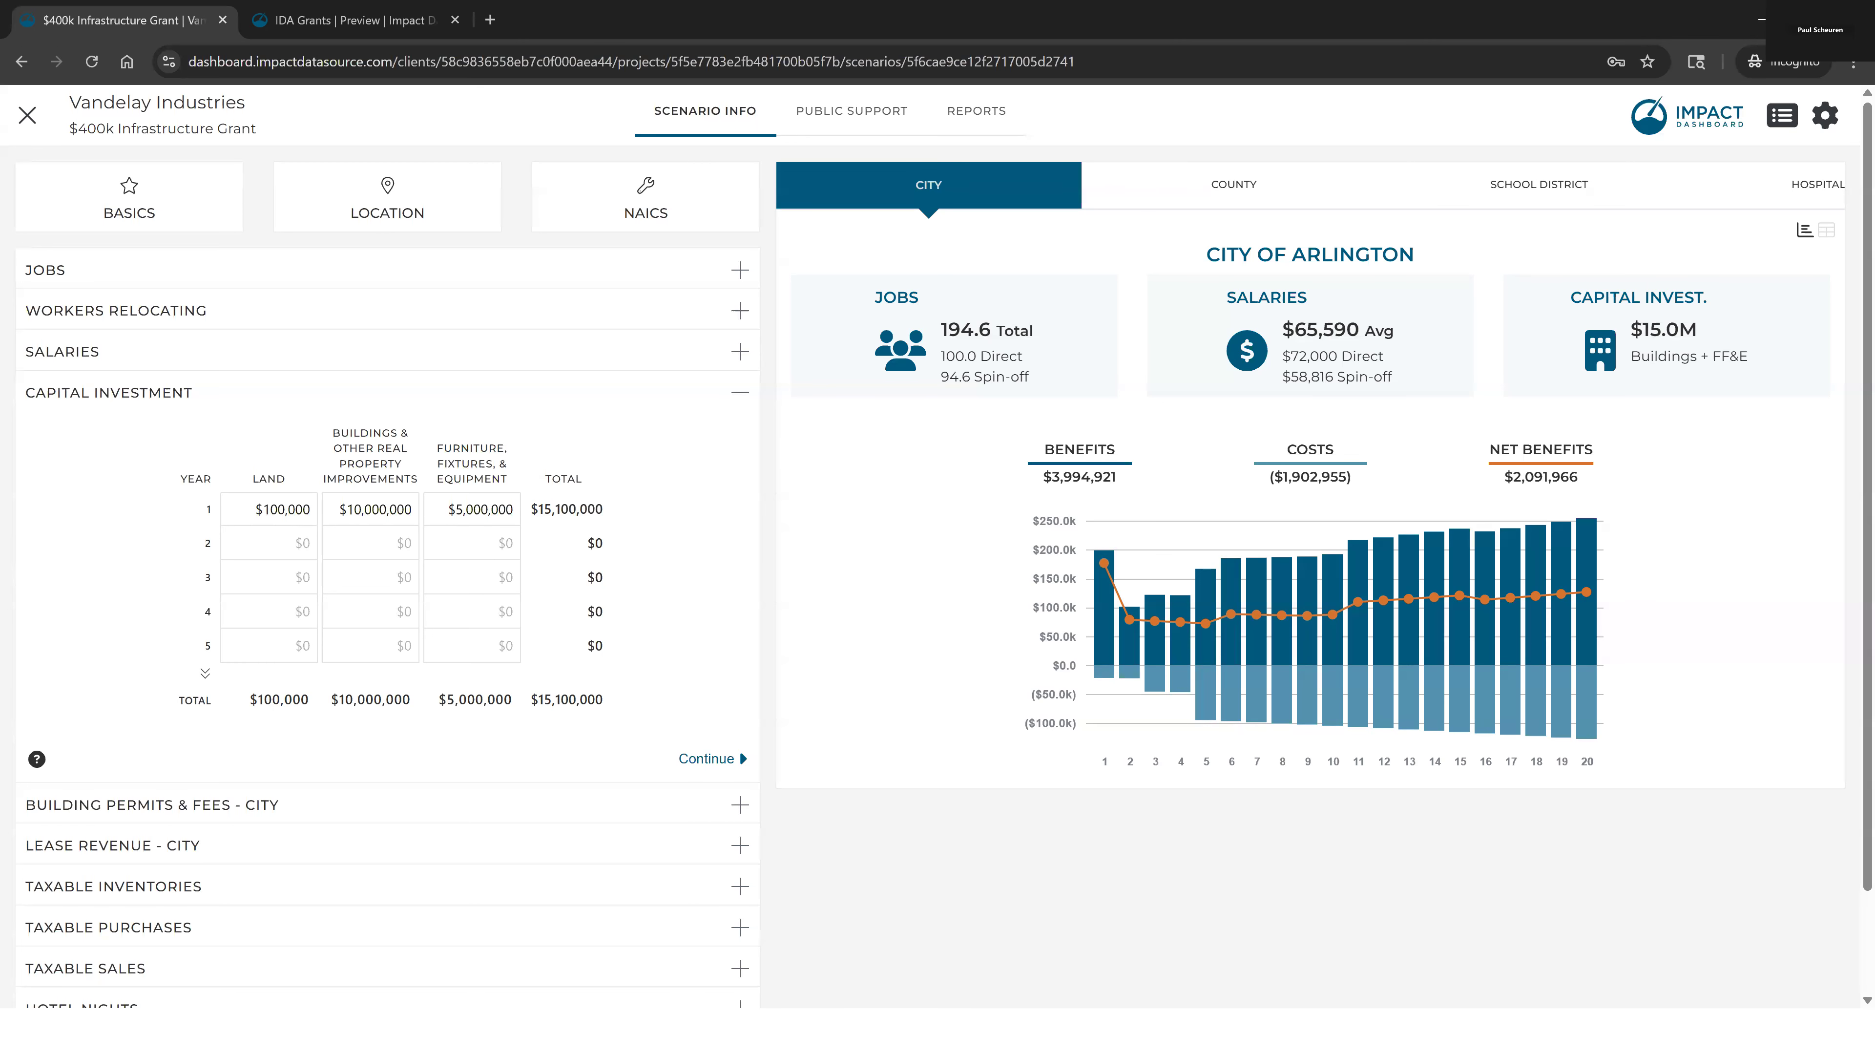
click(405, 901)
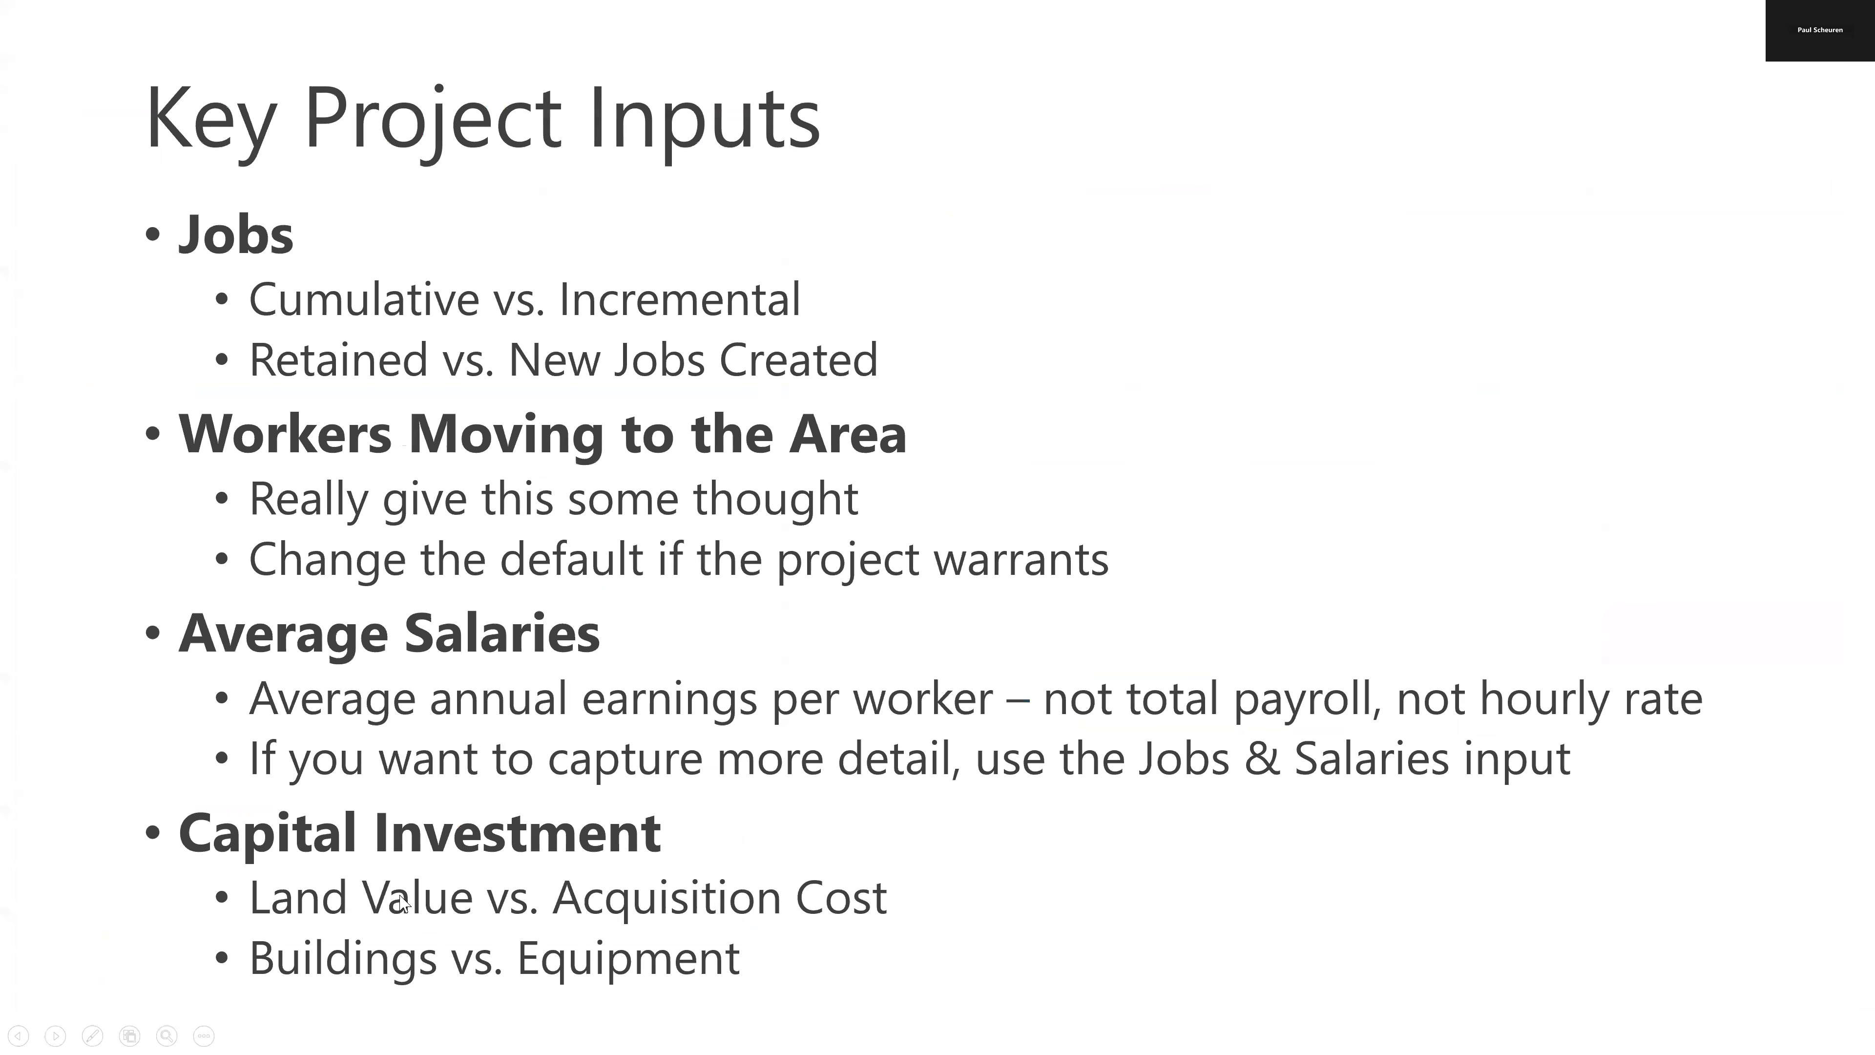
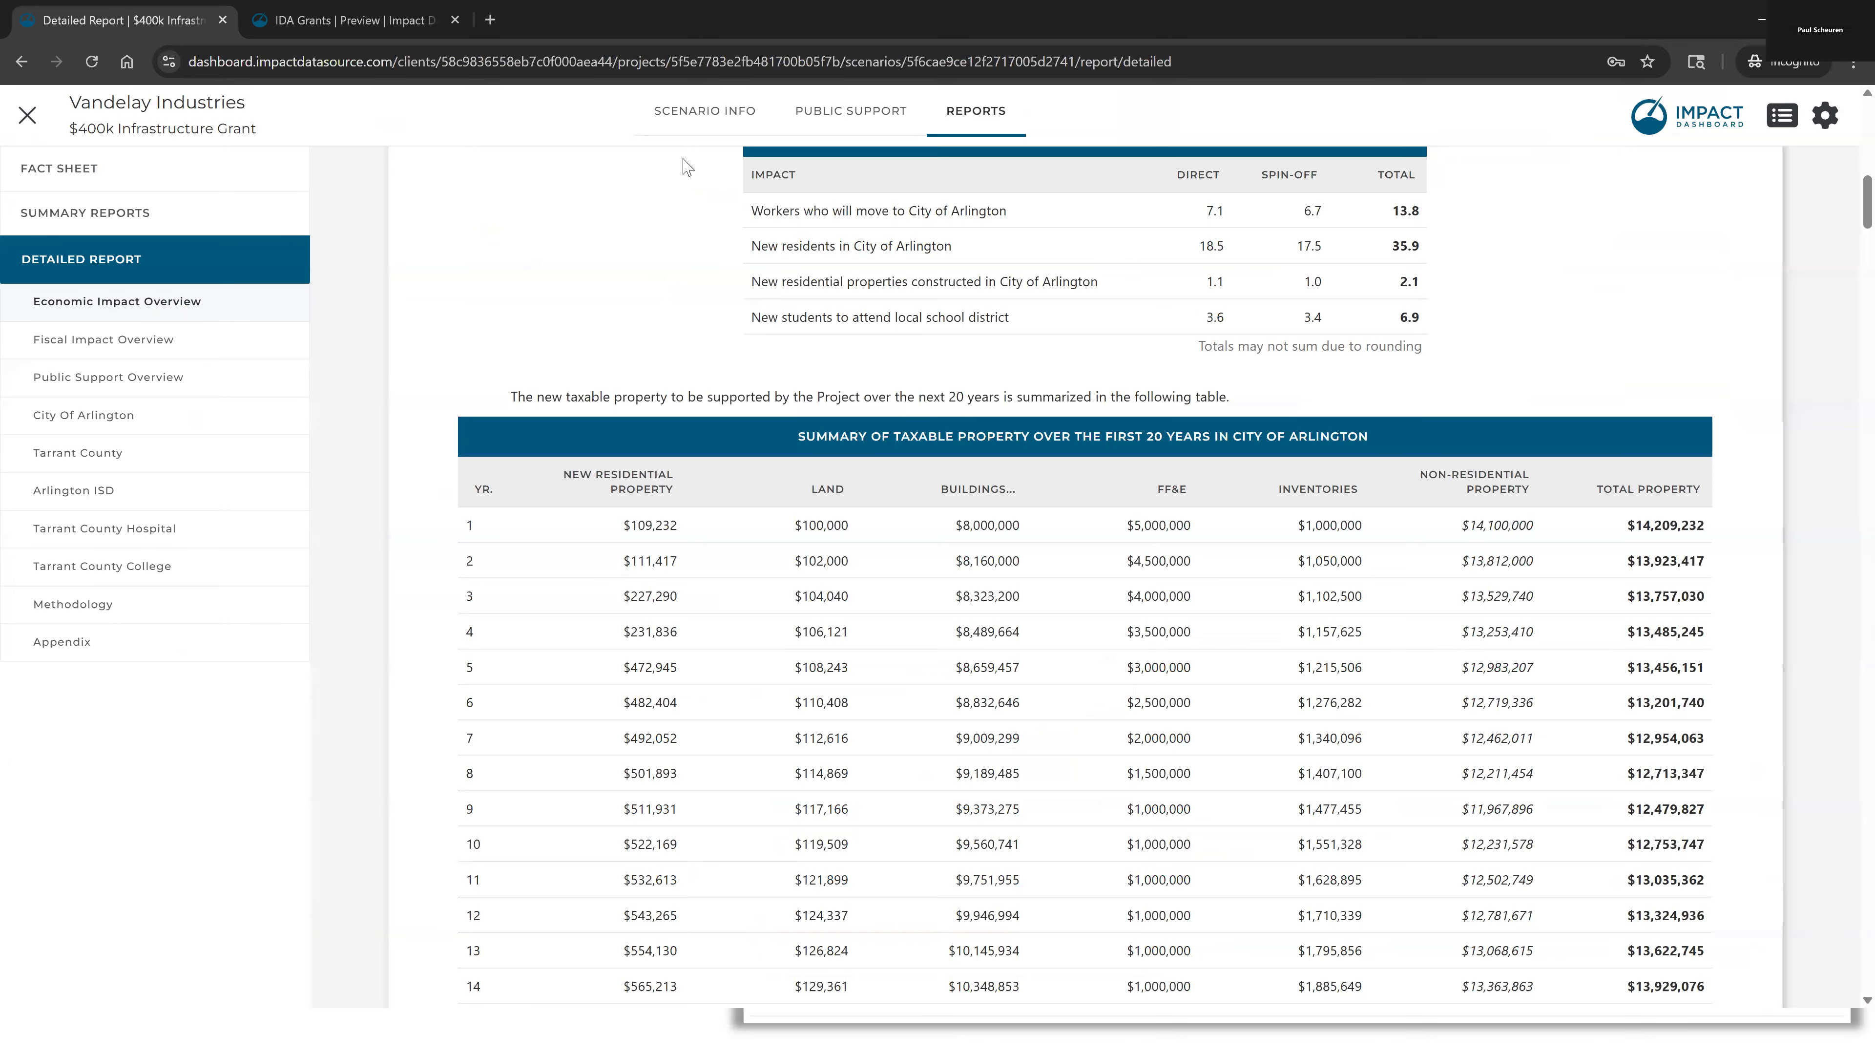
Return to the scenario info and set year 1 land to $0 and buildings and other real property improvements to $50,000,000
click(711, 120)
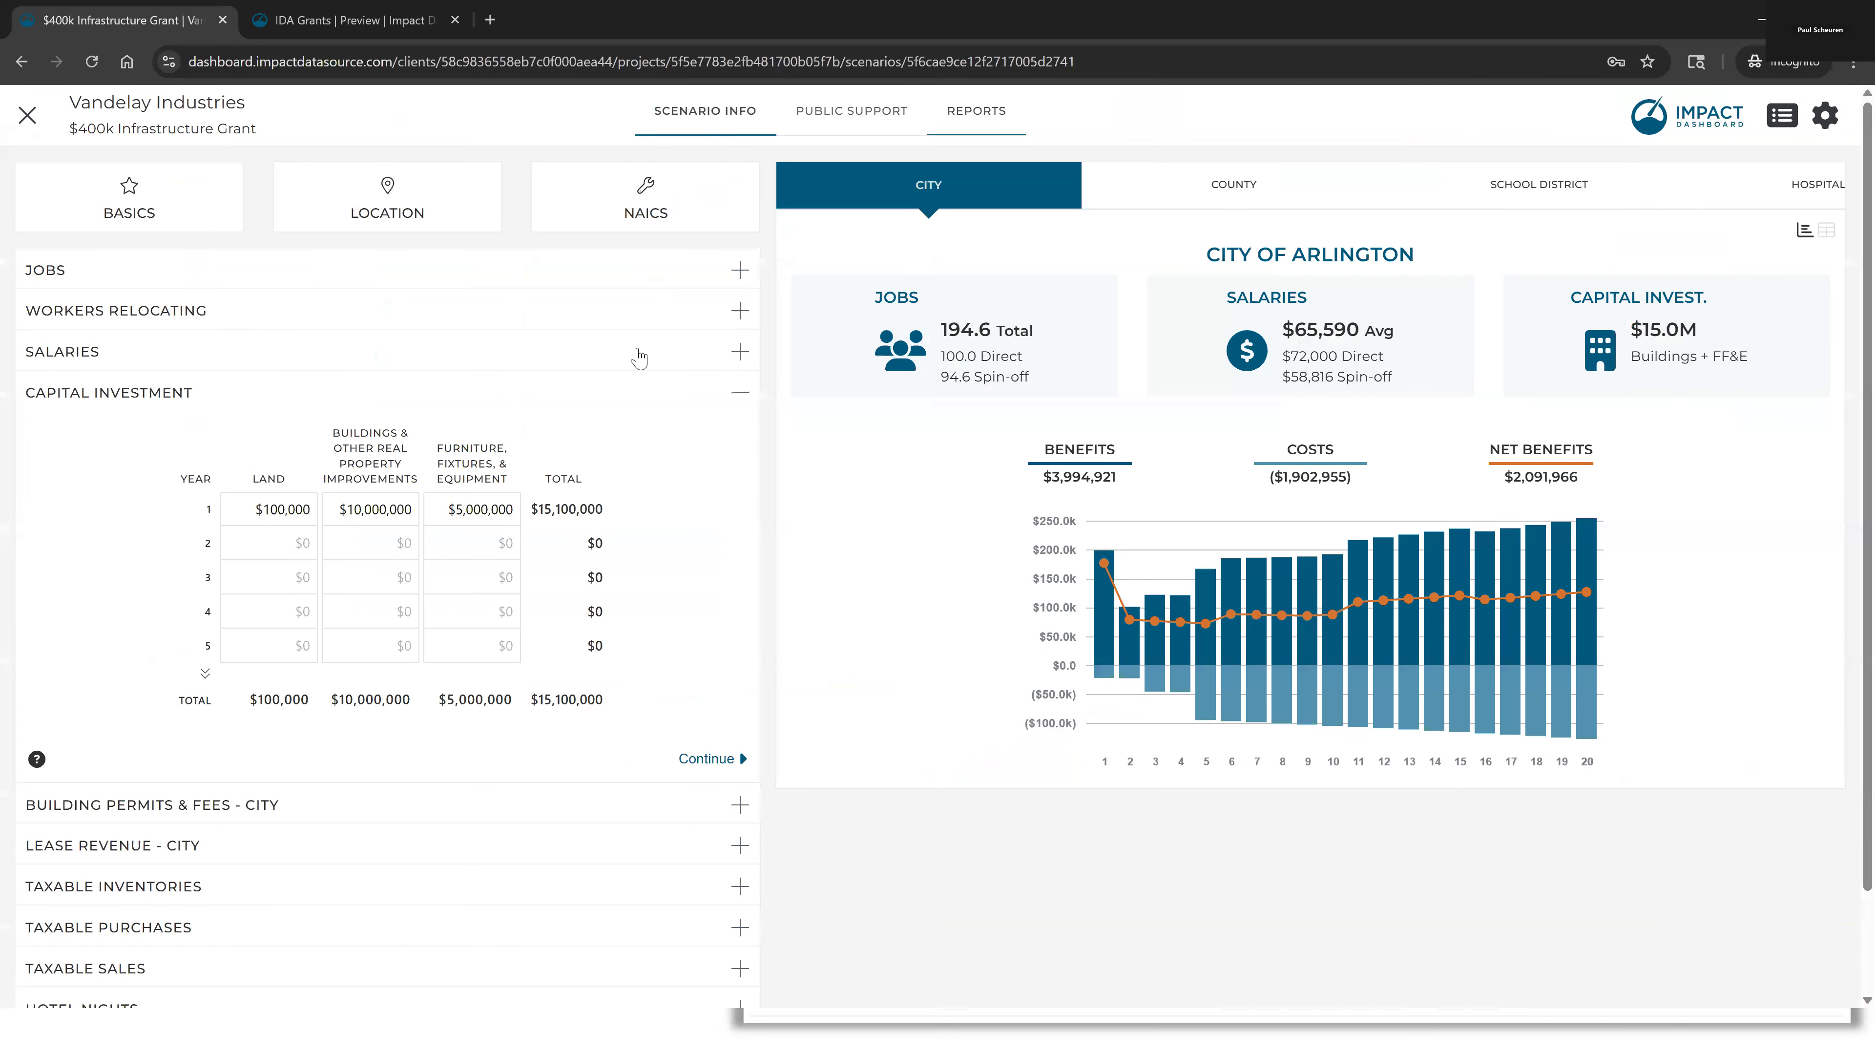
double_click(271, 511)
text(0)
key(Tab)
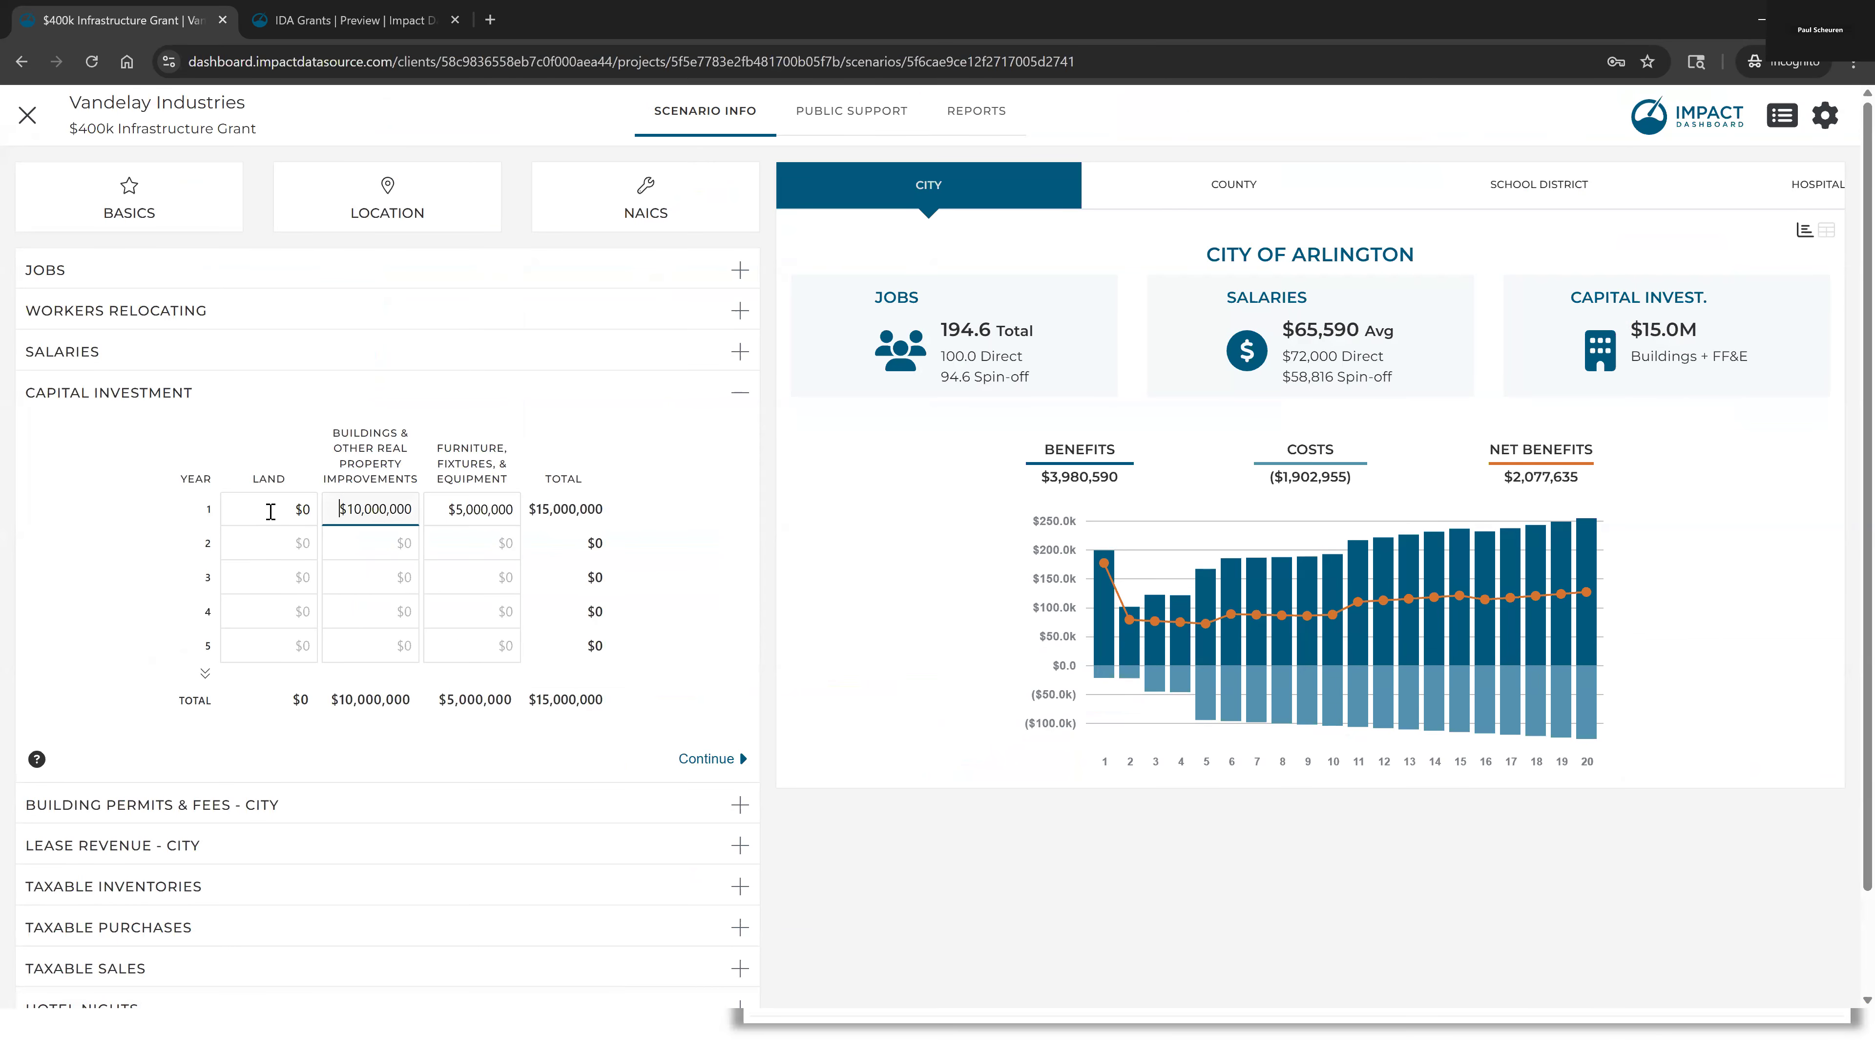
key(Delete)
text(5)
key(Tab)
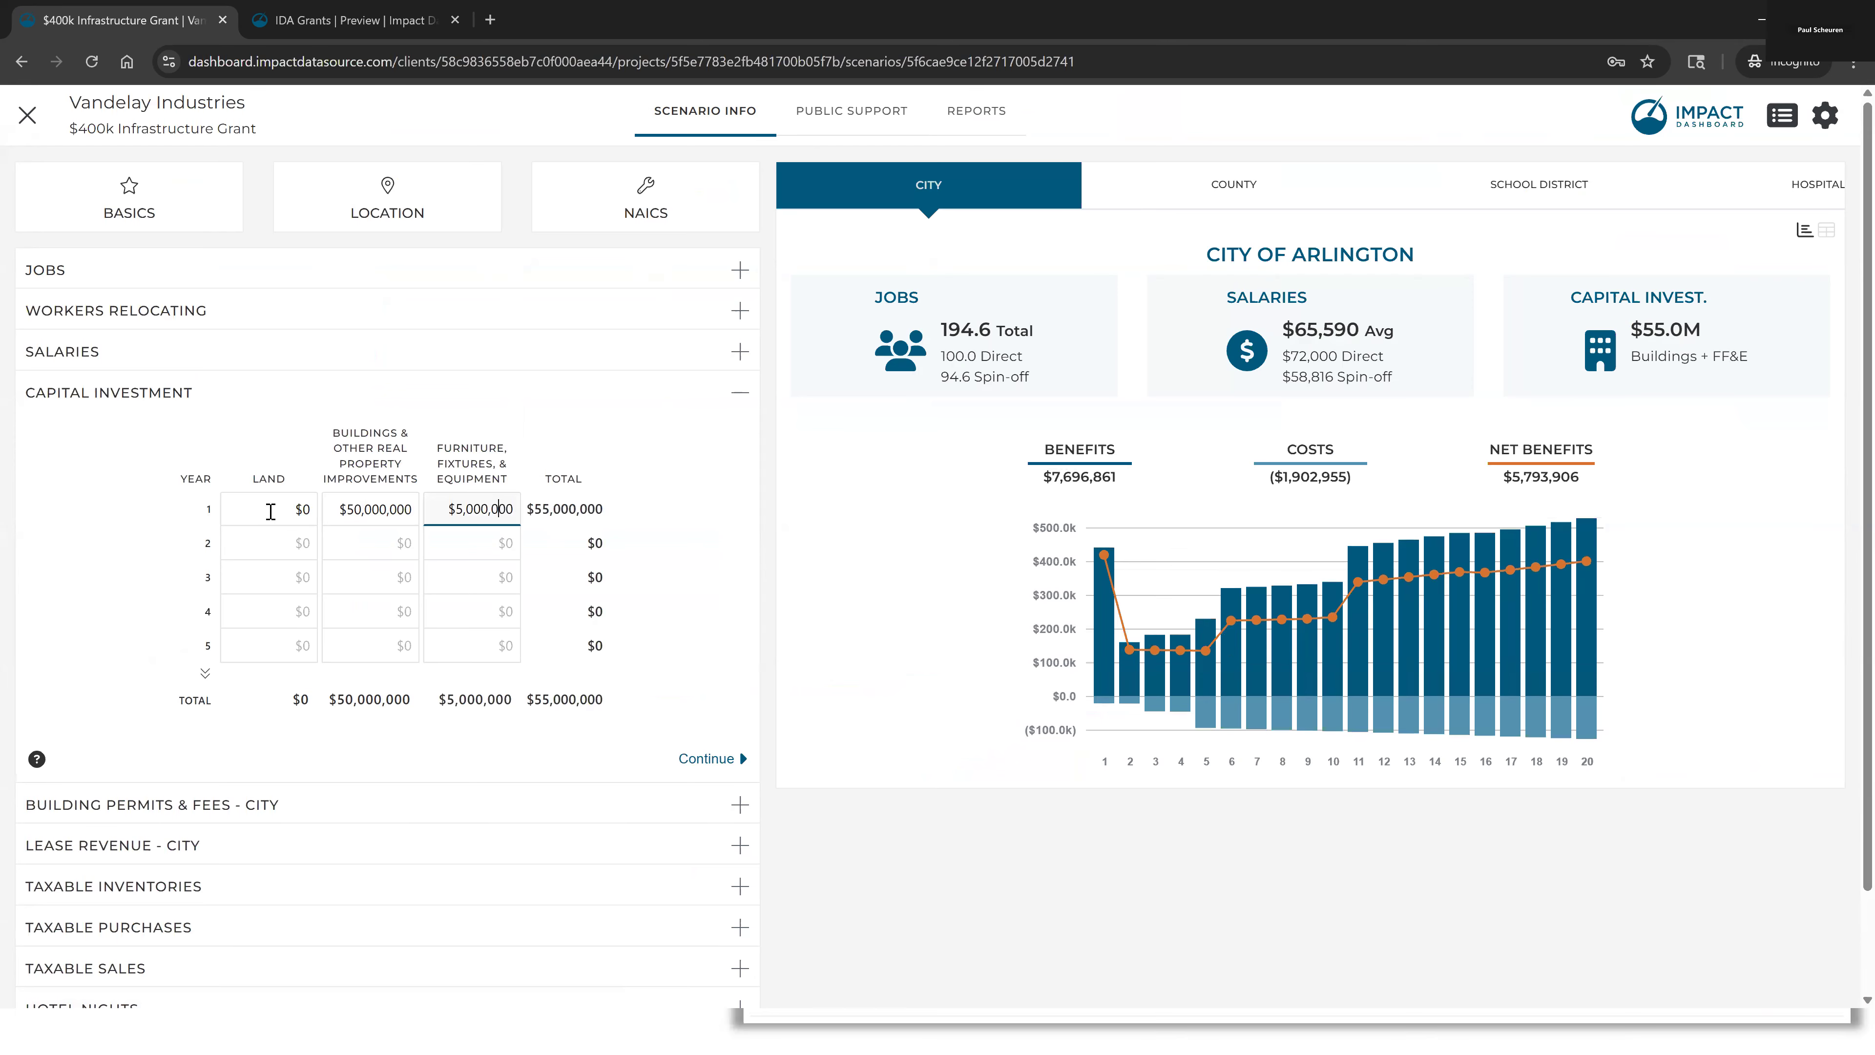
Set the year 1 furniture, fixtures and equipment investment to $20,000,000
key(Right)
key(Right)
key(BackSpace)
text(20)
click(759, 550)
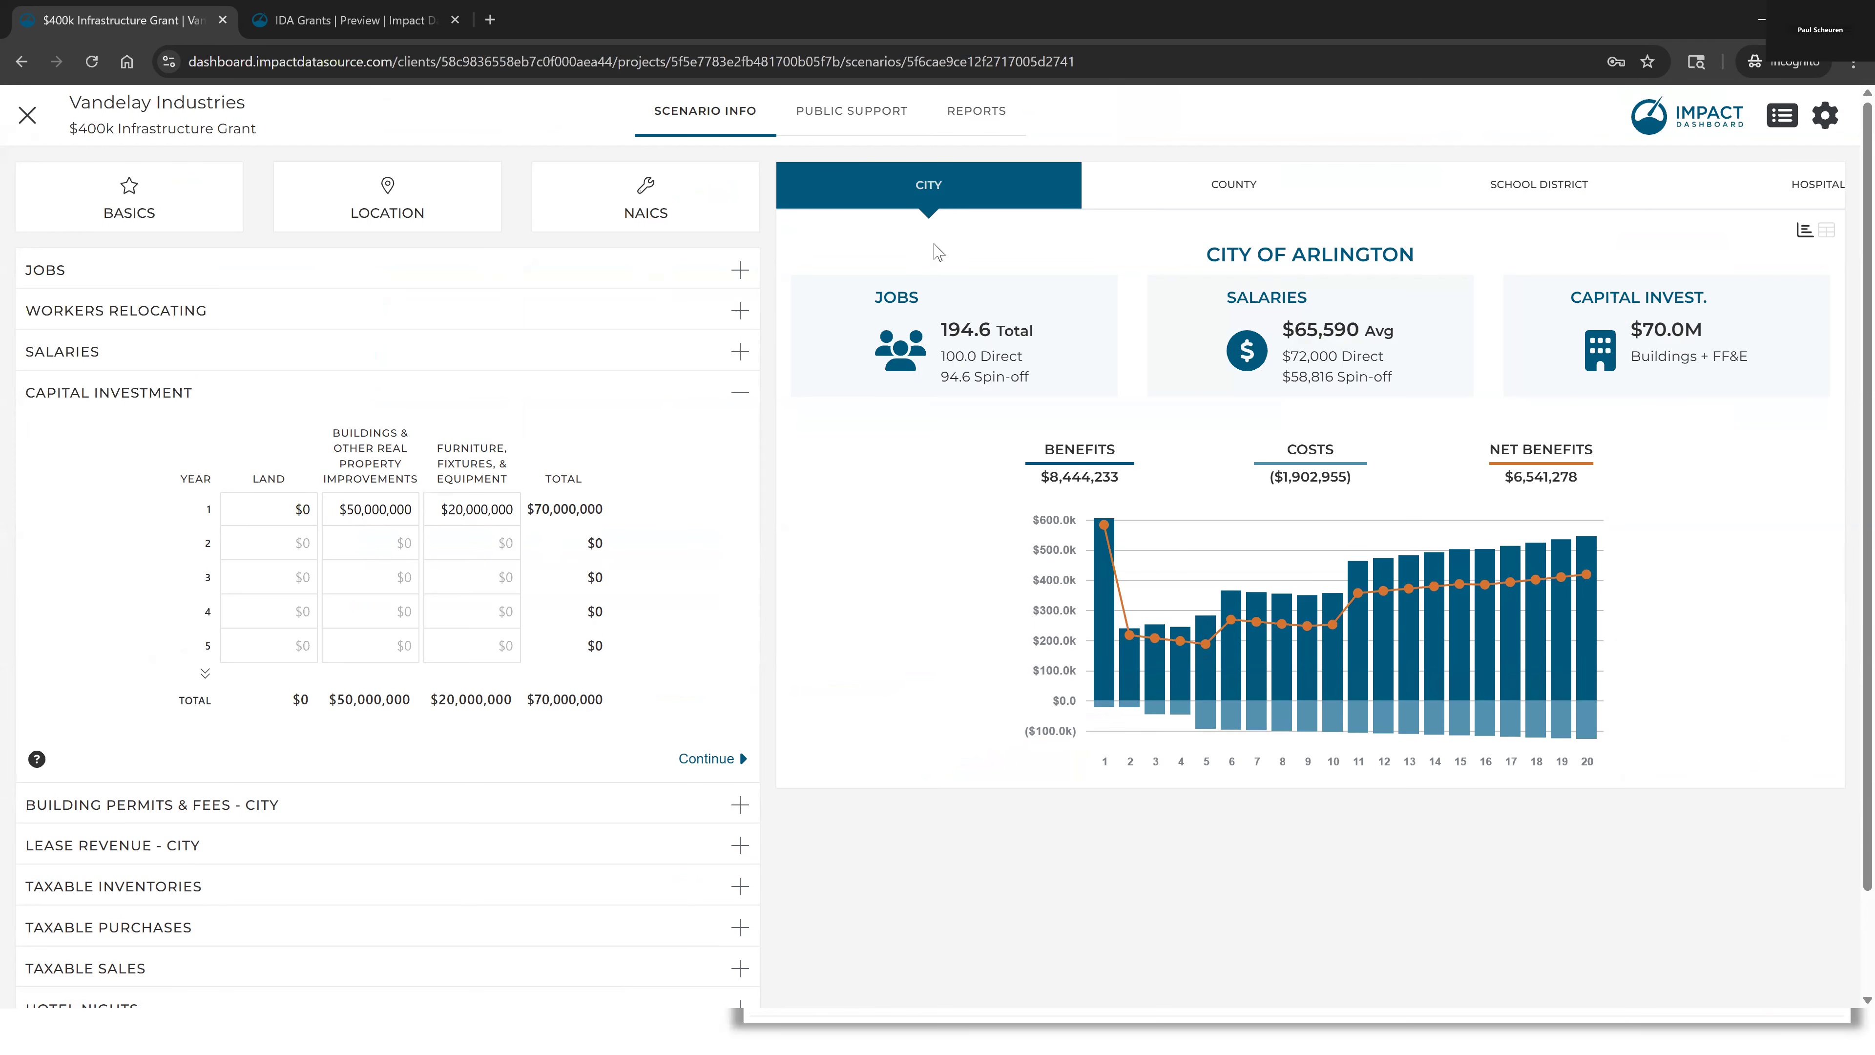
Open the detailed report and examine the year 1 buildings and FF&E values in the City of Arlington taxable property summary
click(975, 119)
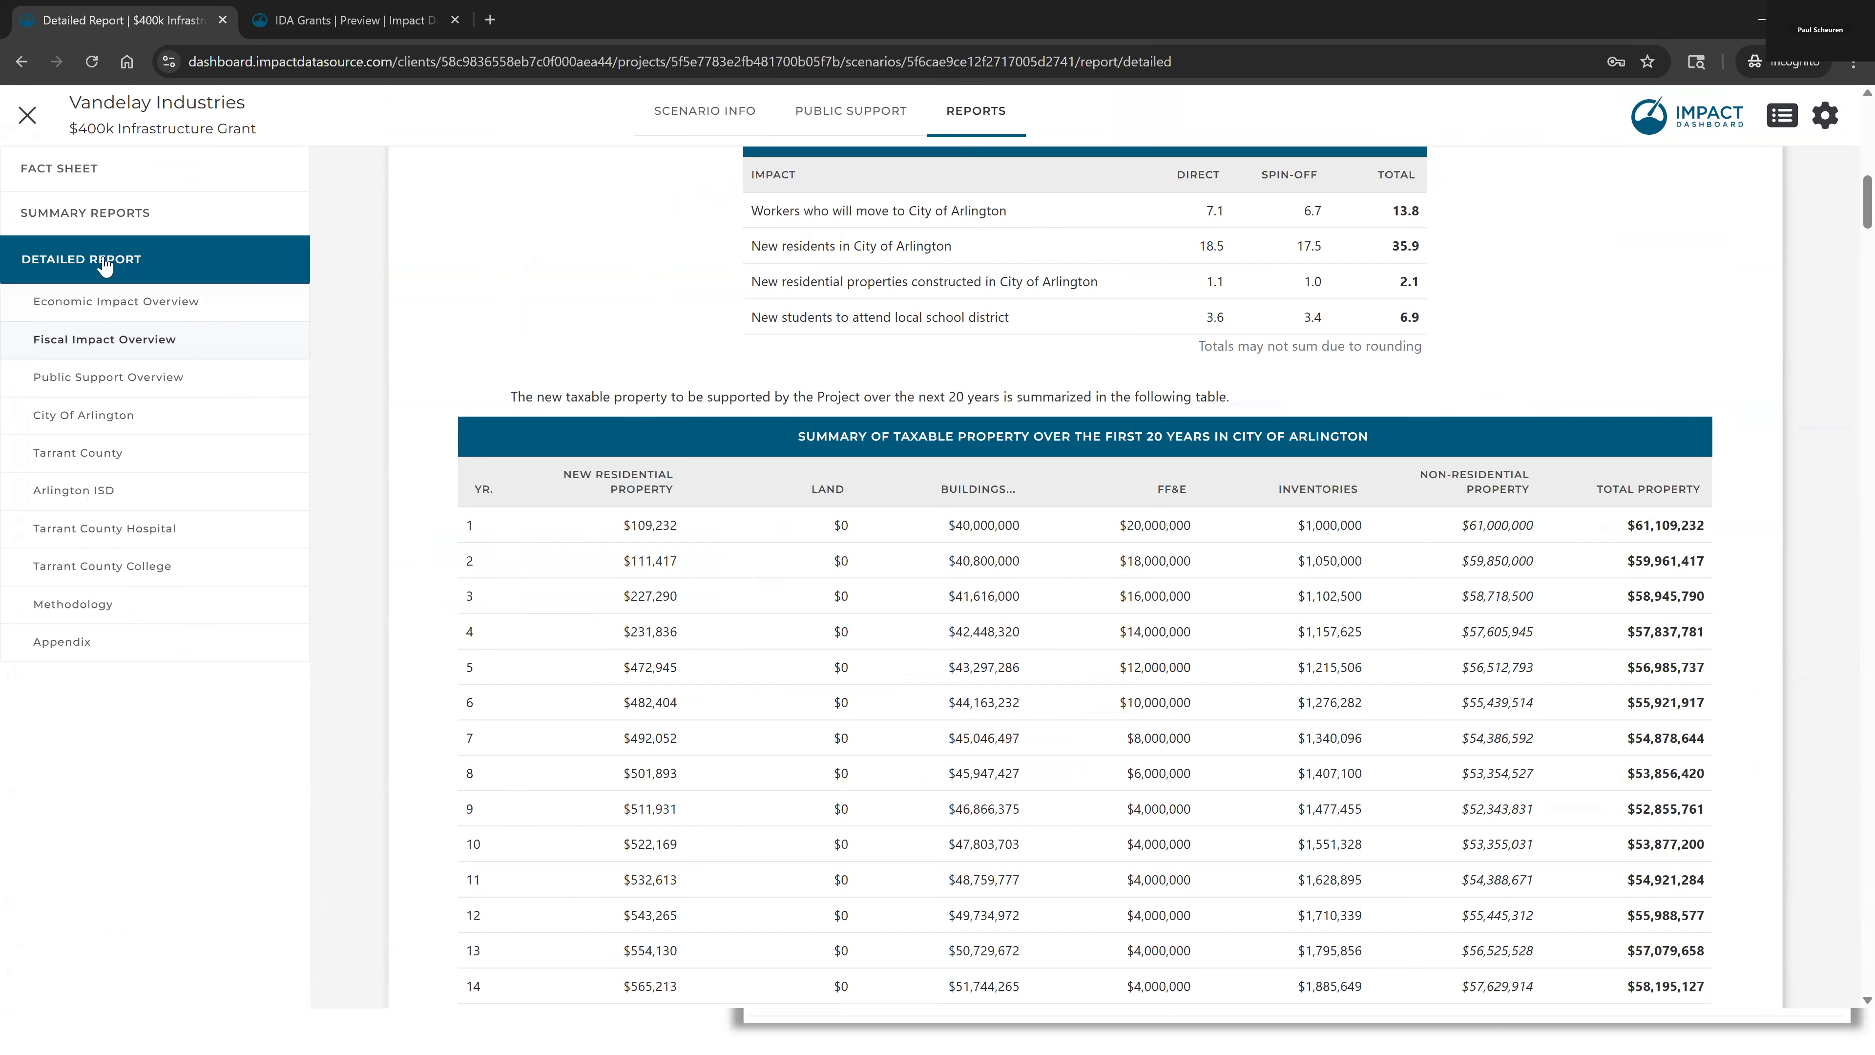
scroll(784, 244, up, 10)
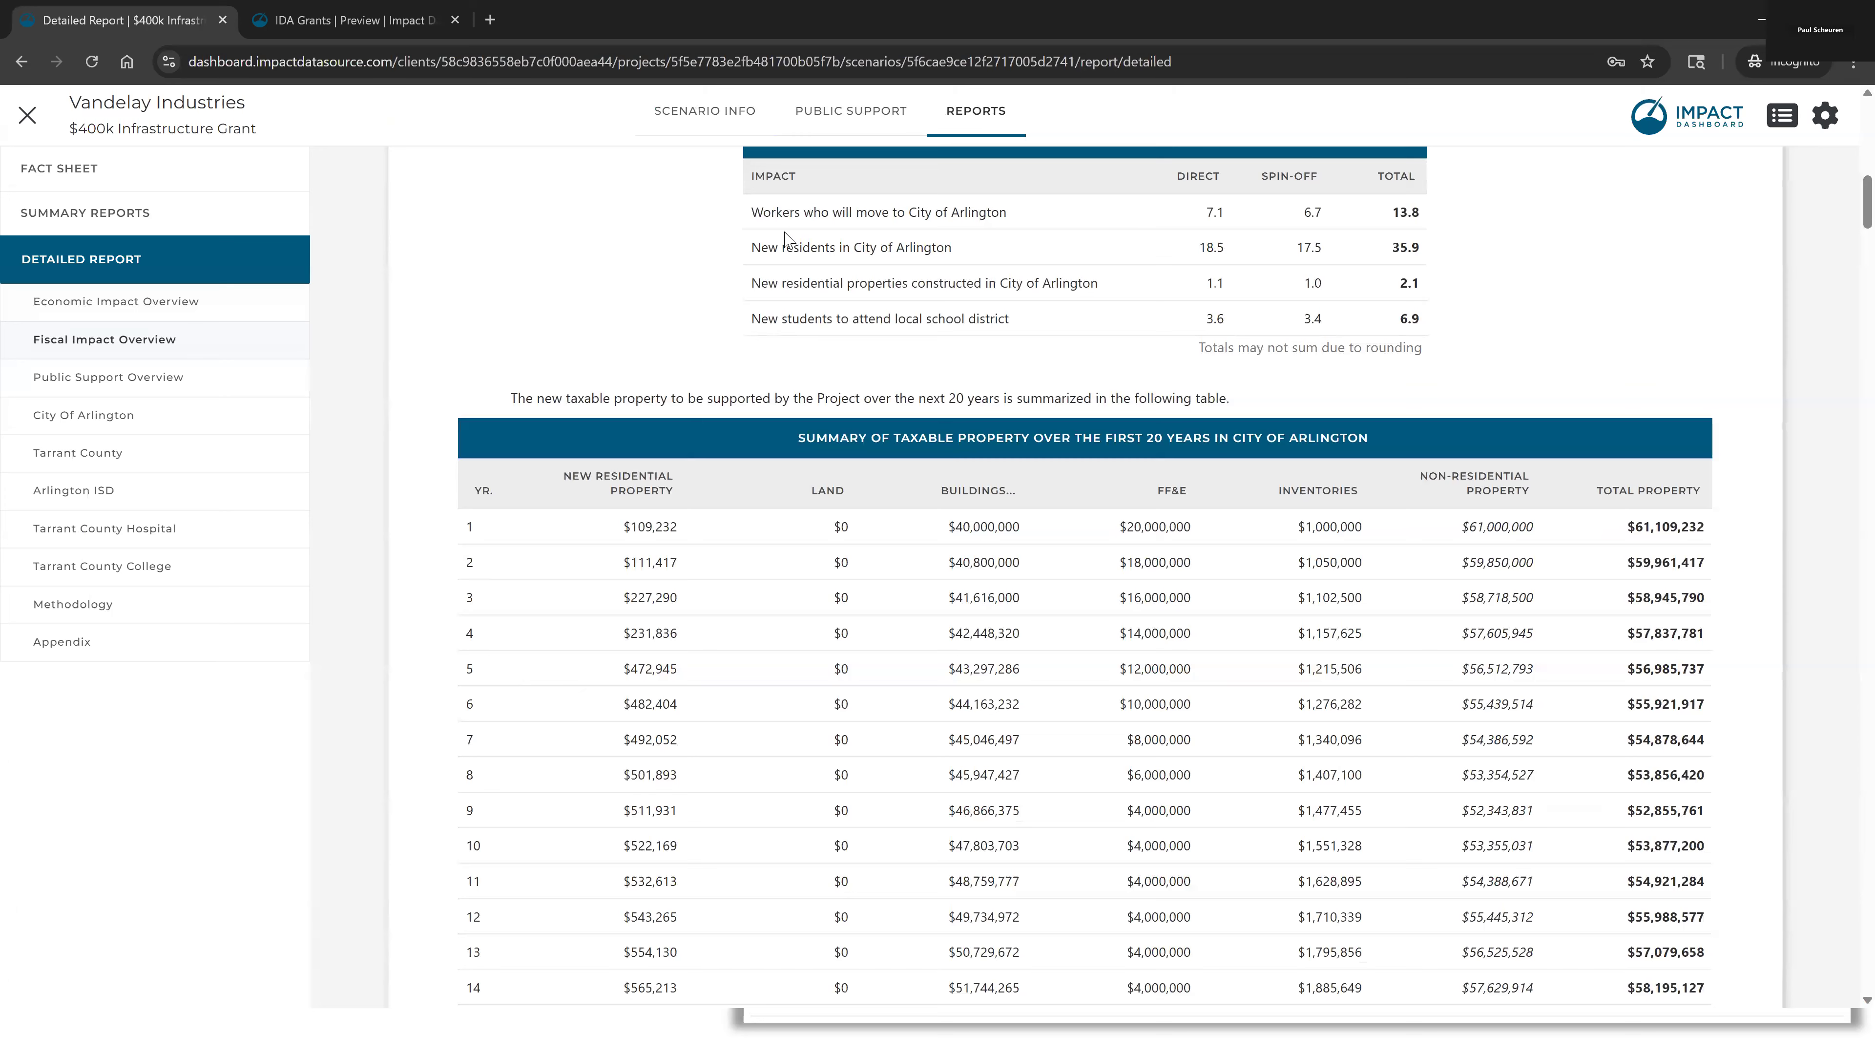
scroll(815, 340, down, 10)
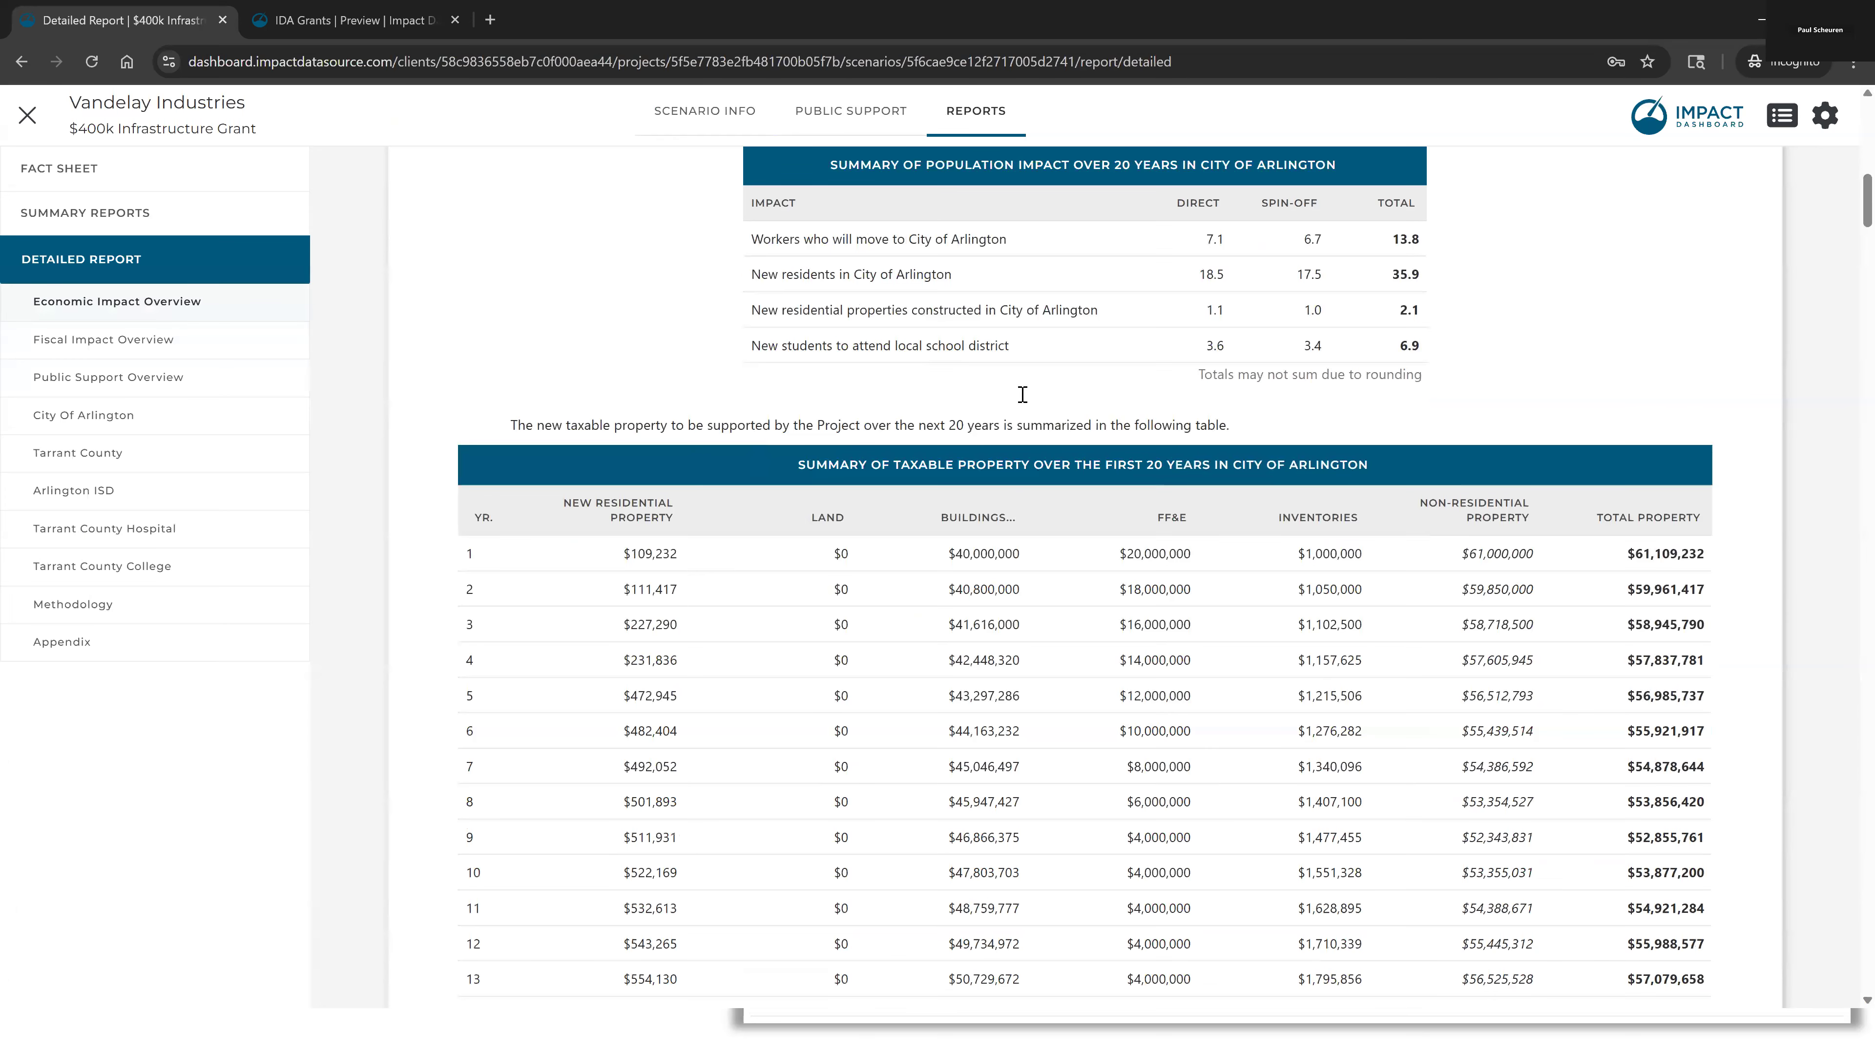
scroll(954, 314, down, 3)
double_click(955, 330)
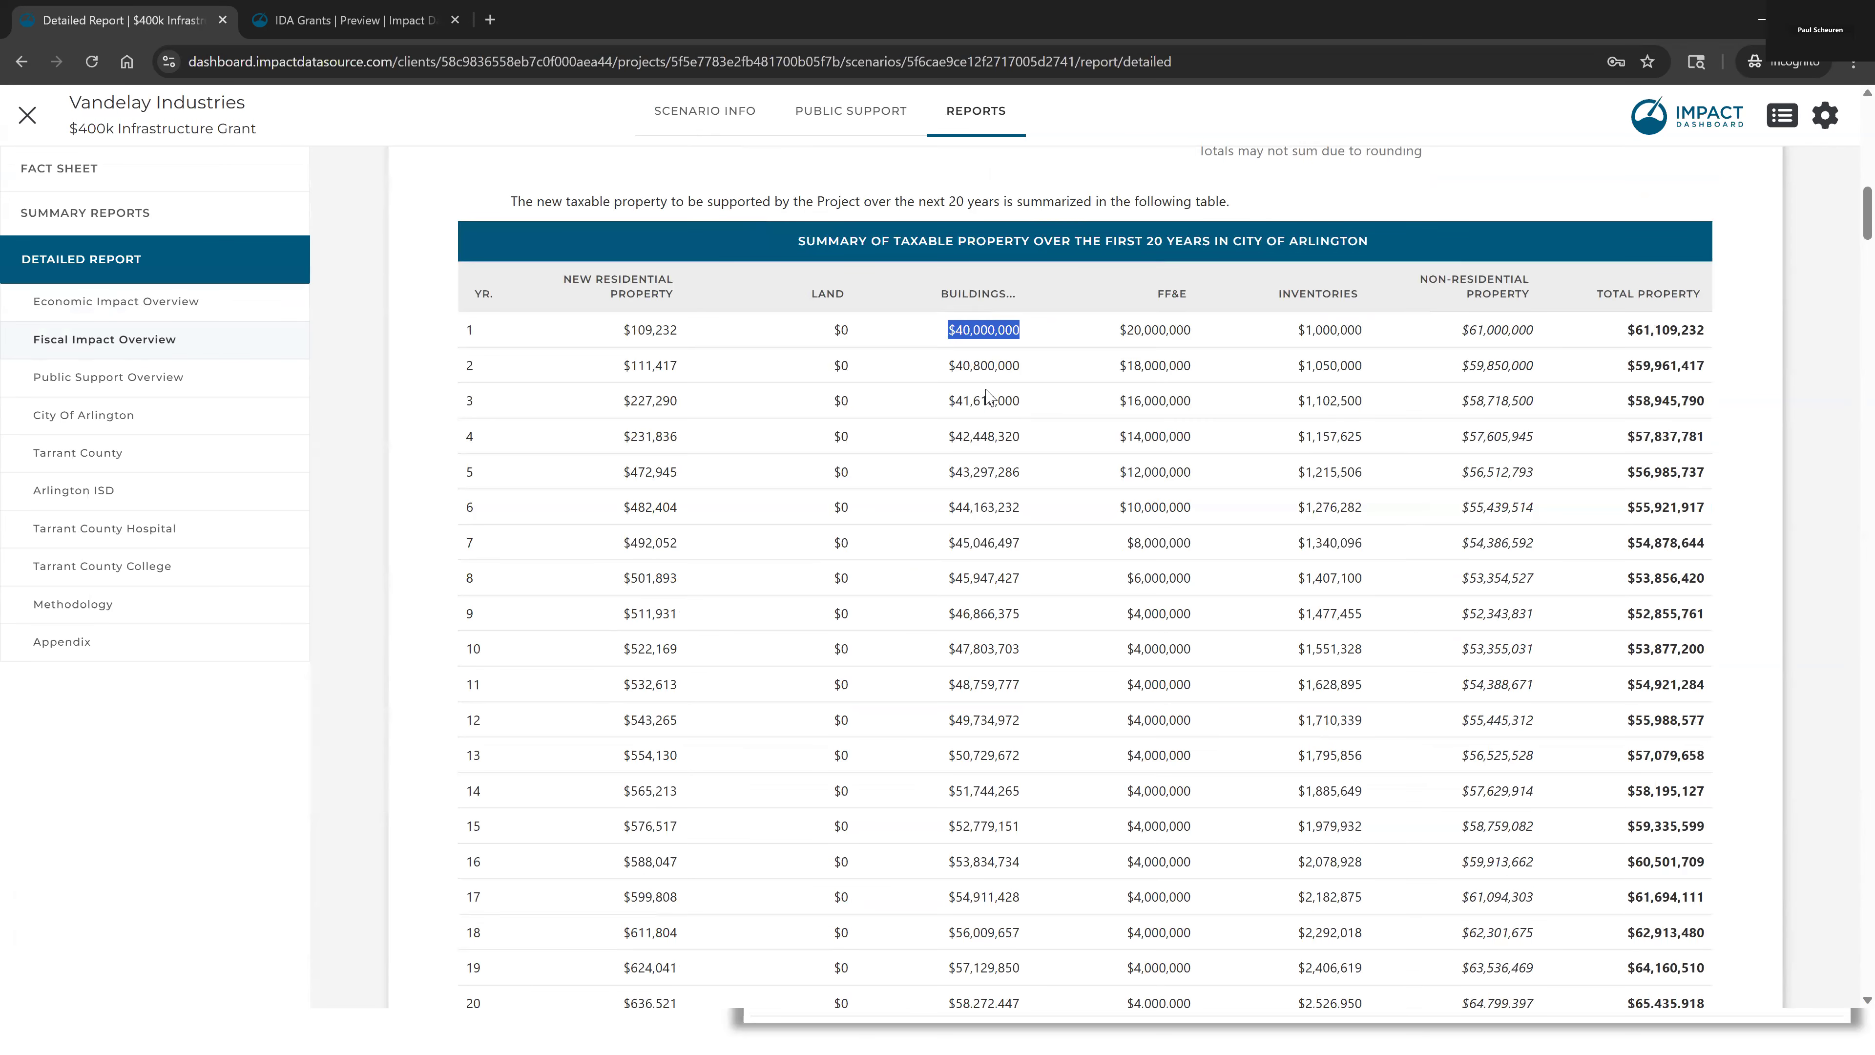
double_click(1166, 328)
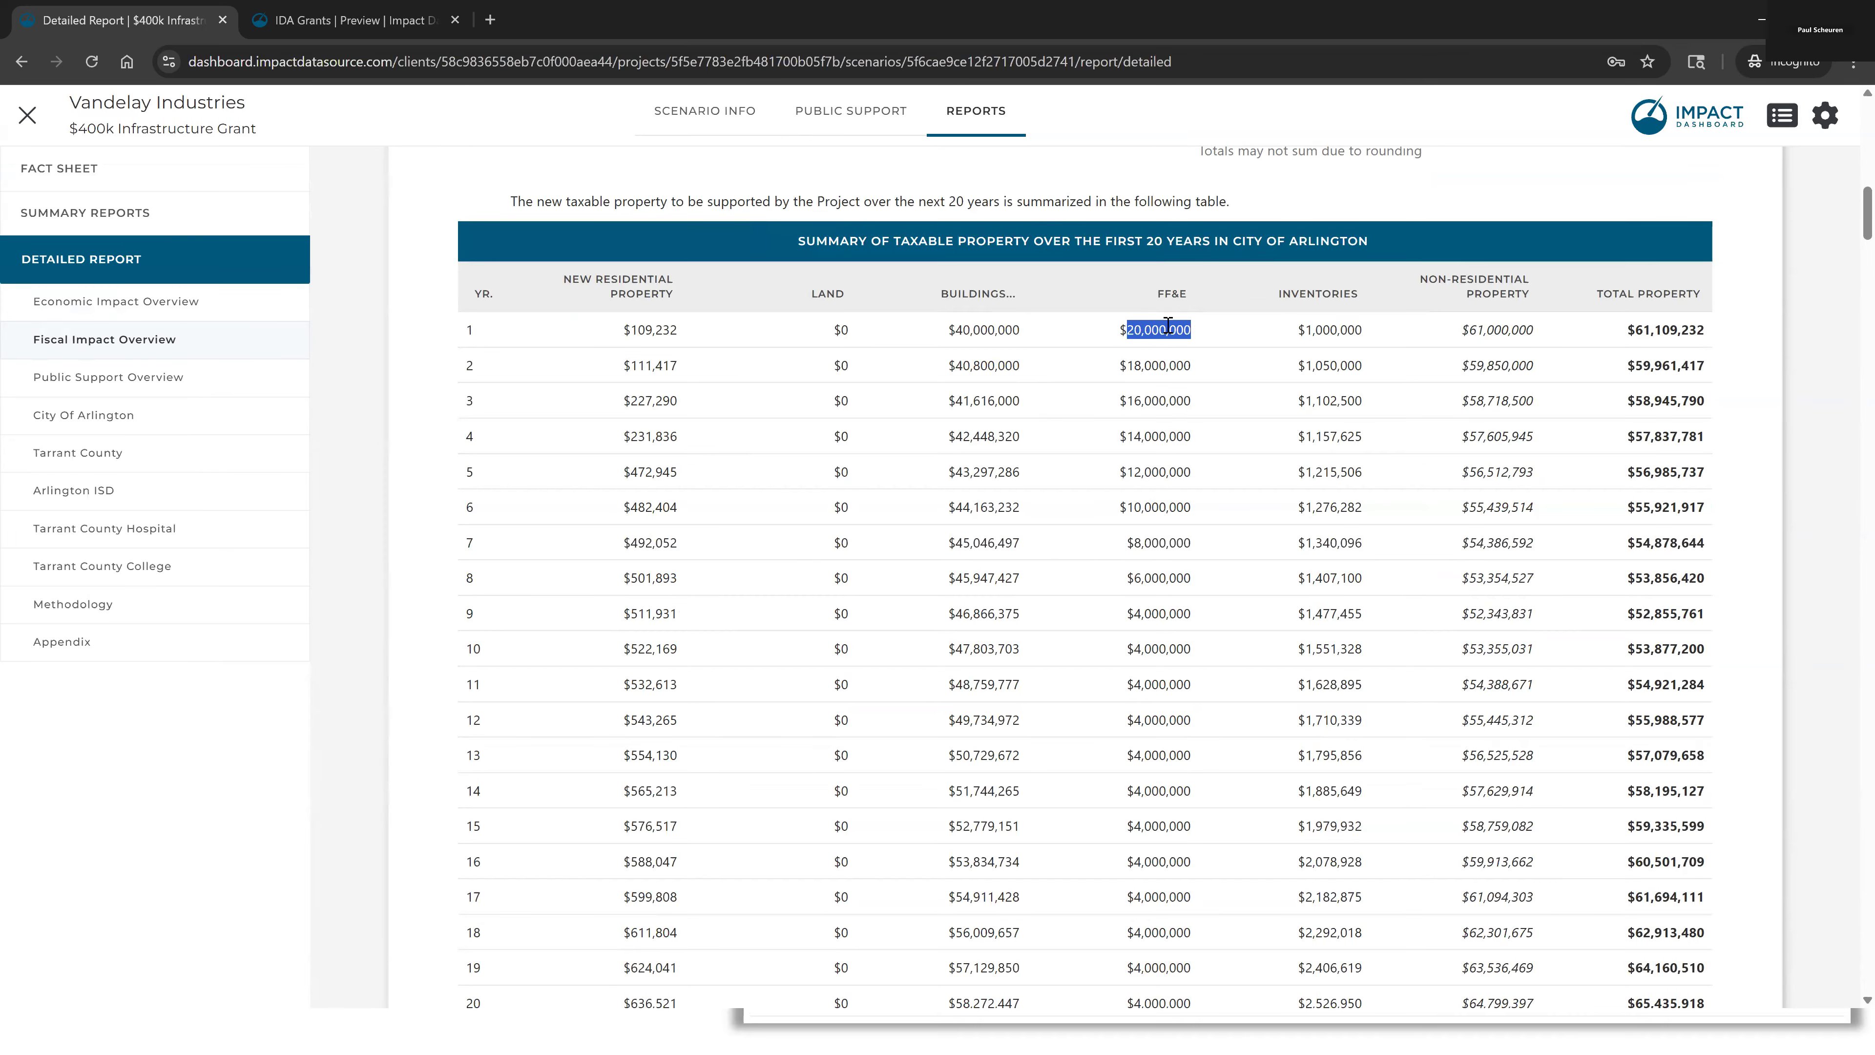
triple_click(971, 330)
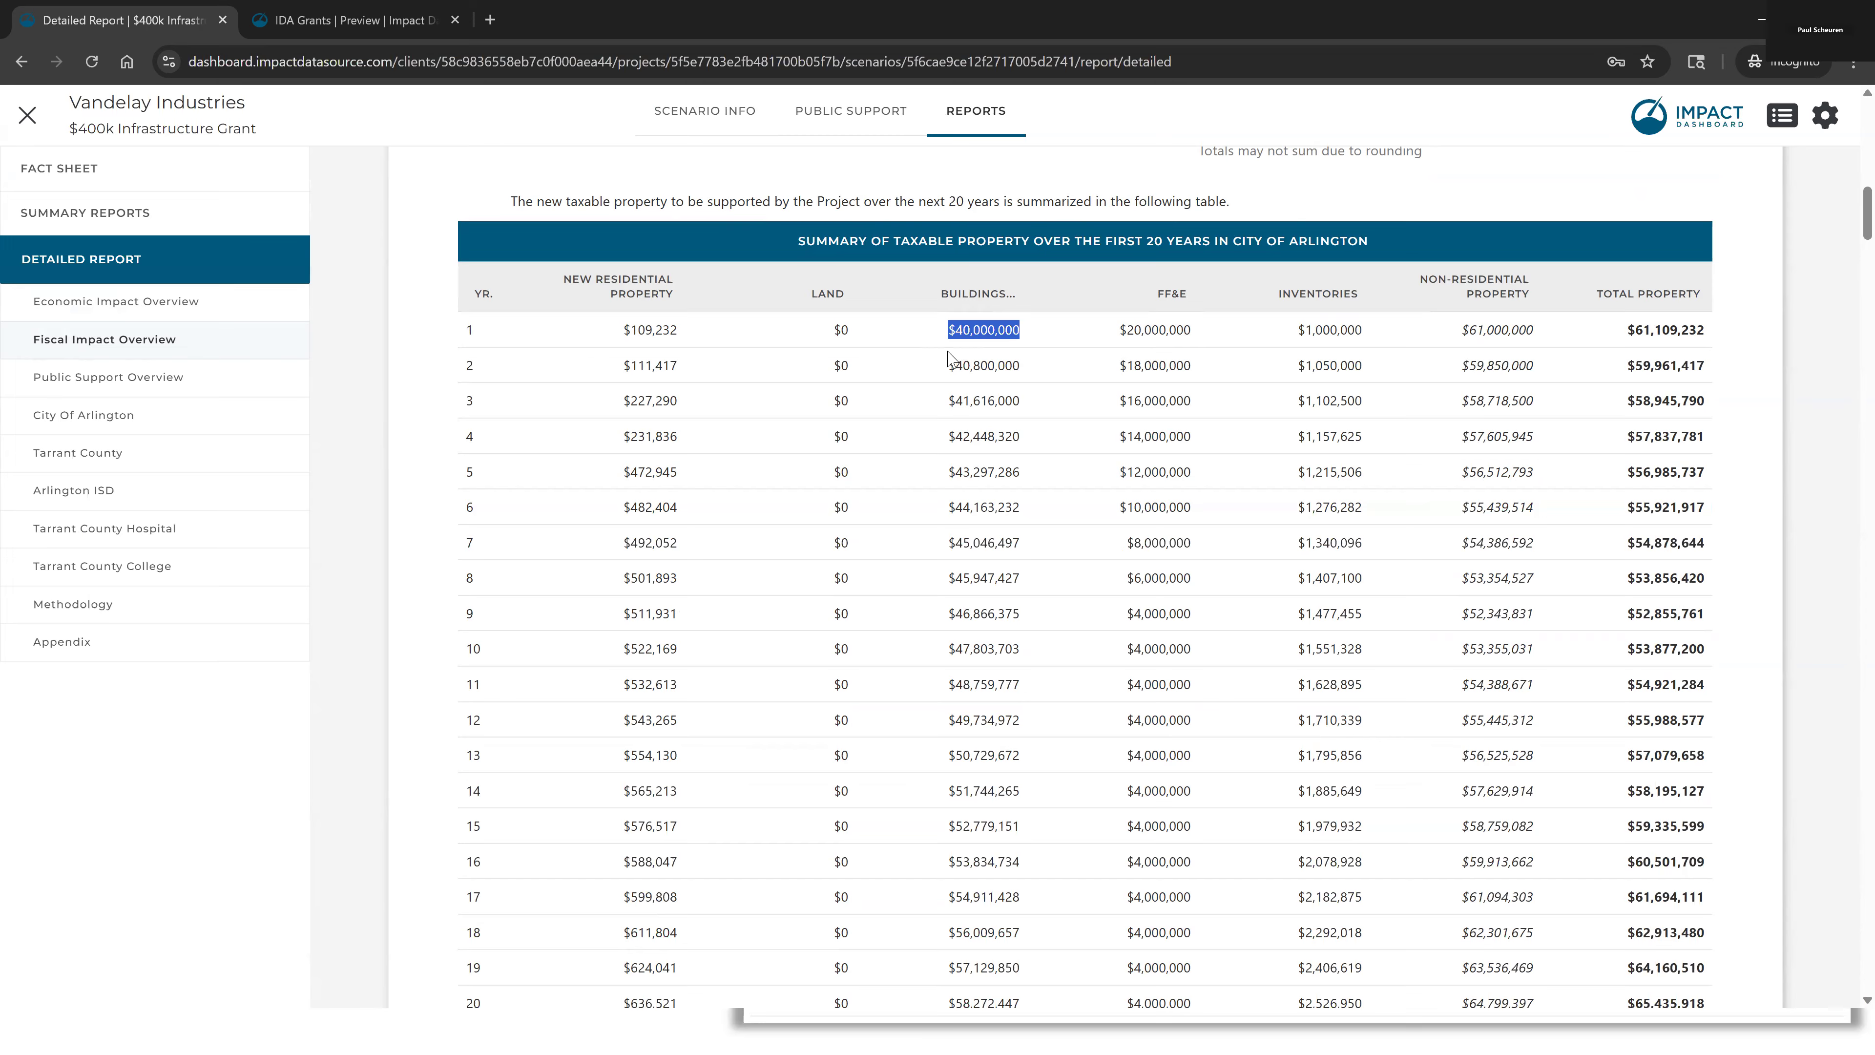
click(1008, 348)
Open the scenario settings and examine the building market value percentage and commercial/industrial real property appreciation
click(1818, 137)
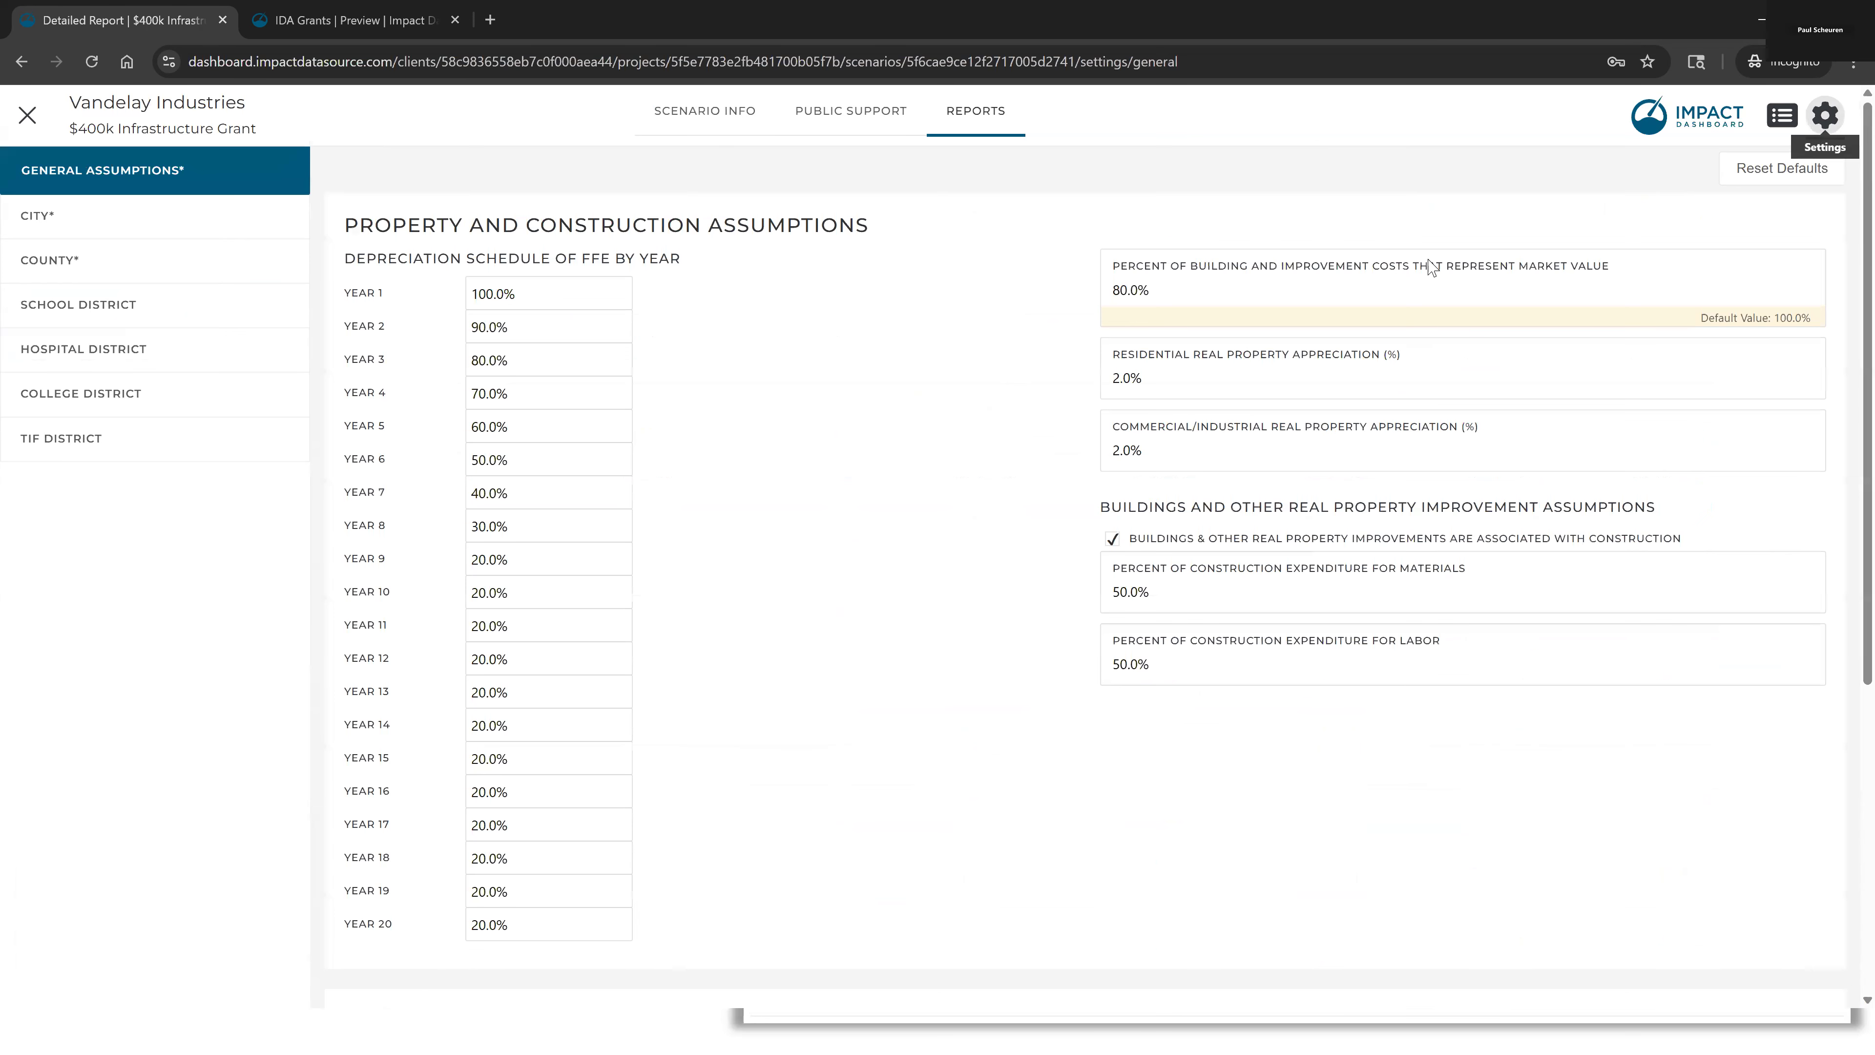
click(1217, 307)
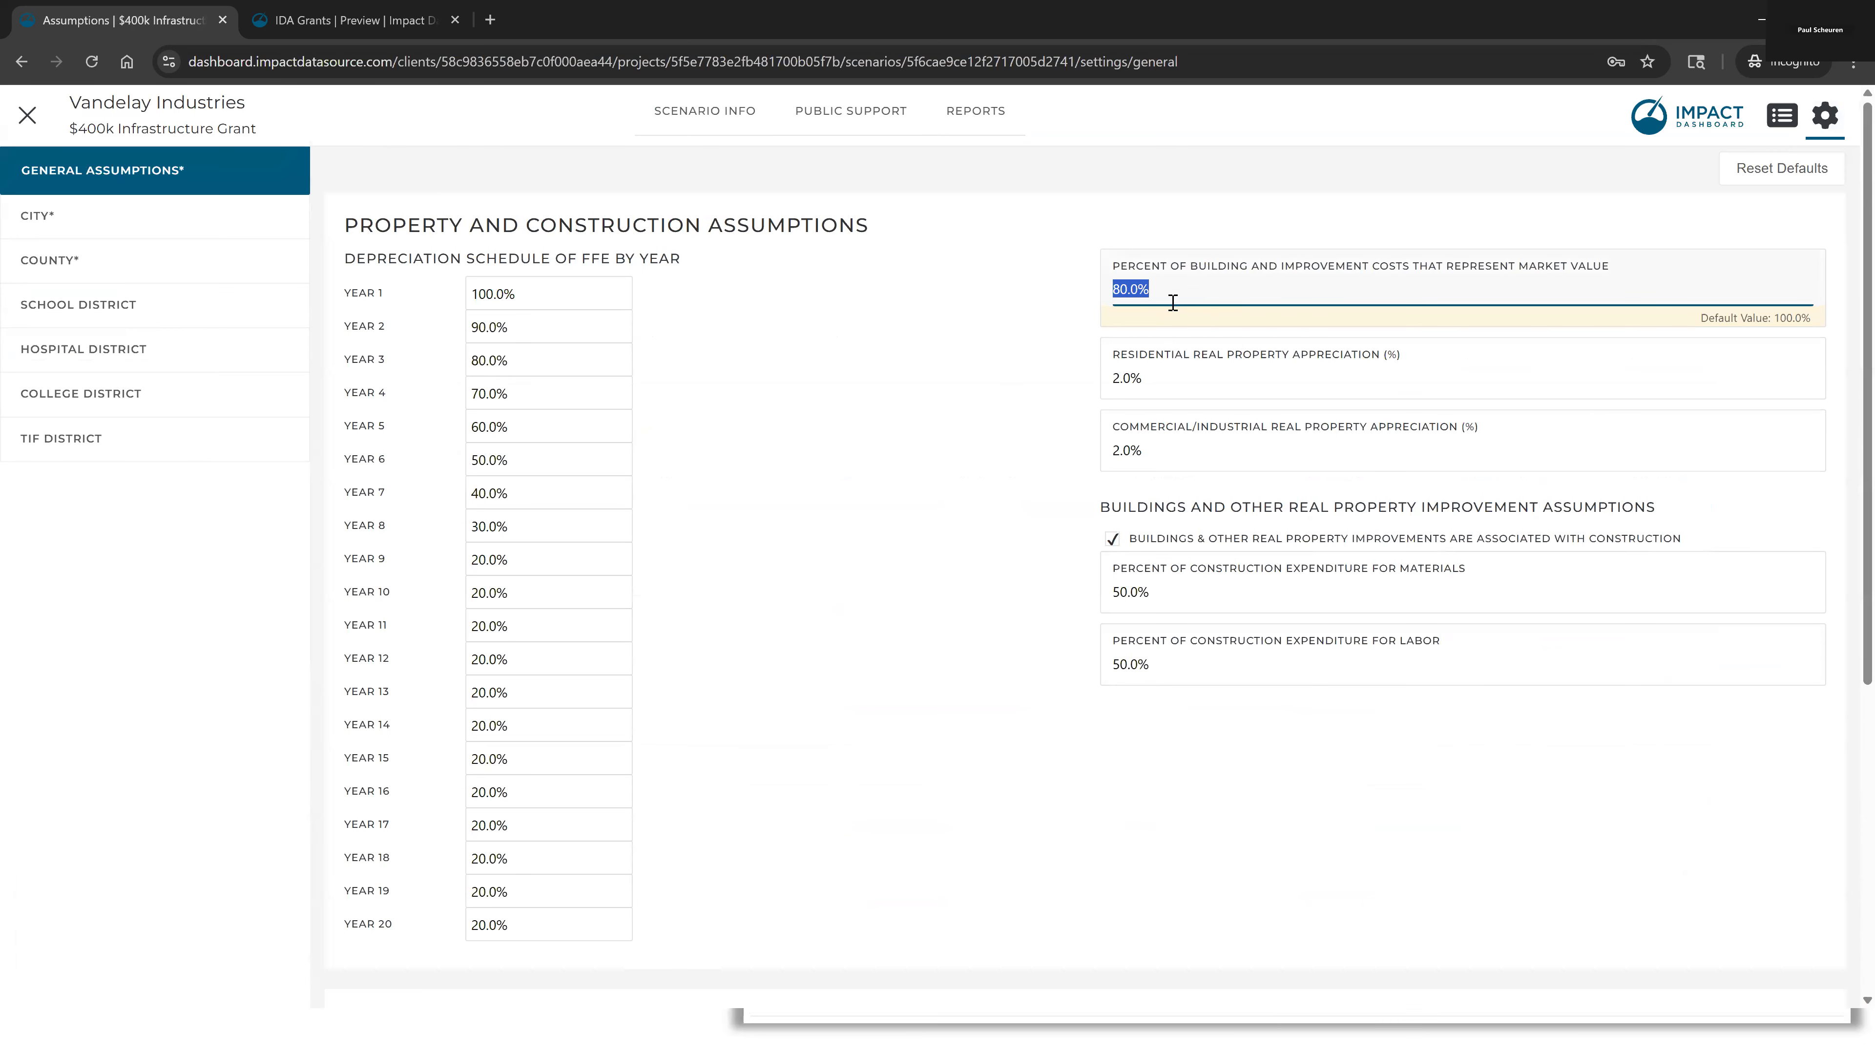
click(1153, 458)
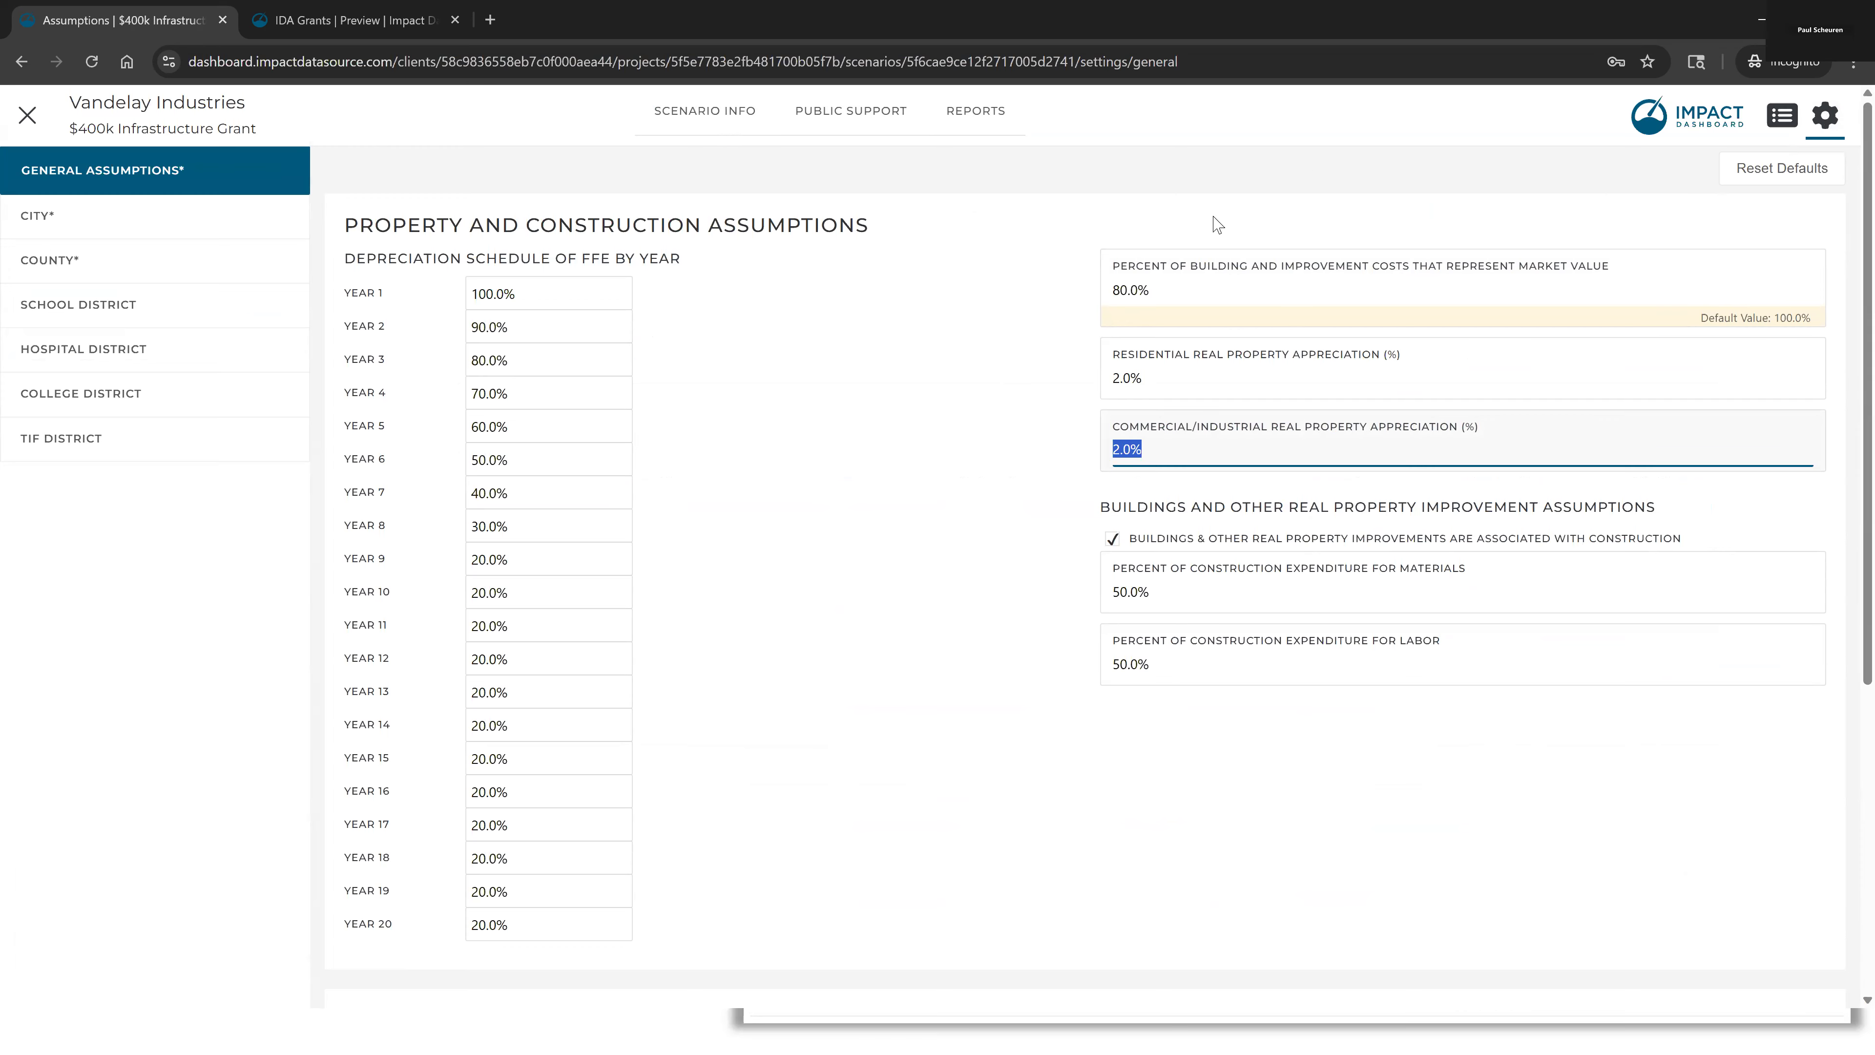
Compare the FF&E values in the report's taxable property table with the depreciation schedule in the general assumptions
click(974, 117)
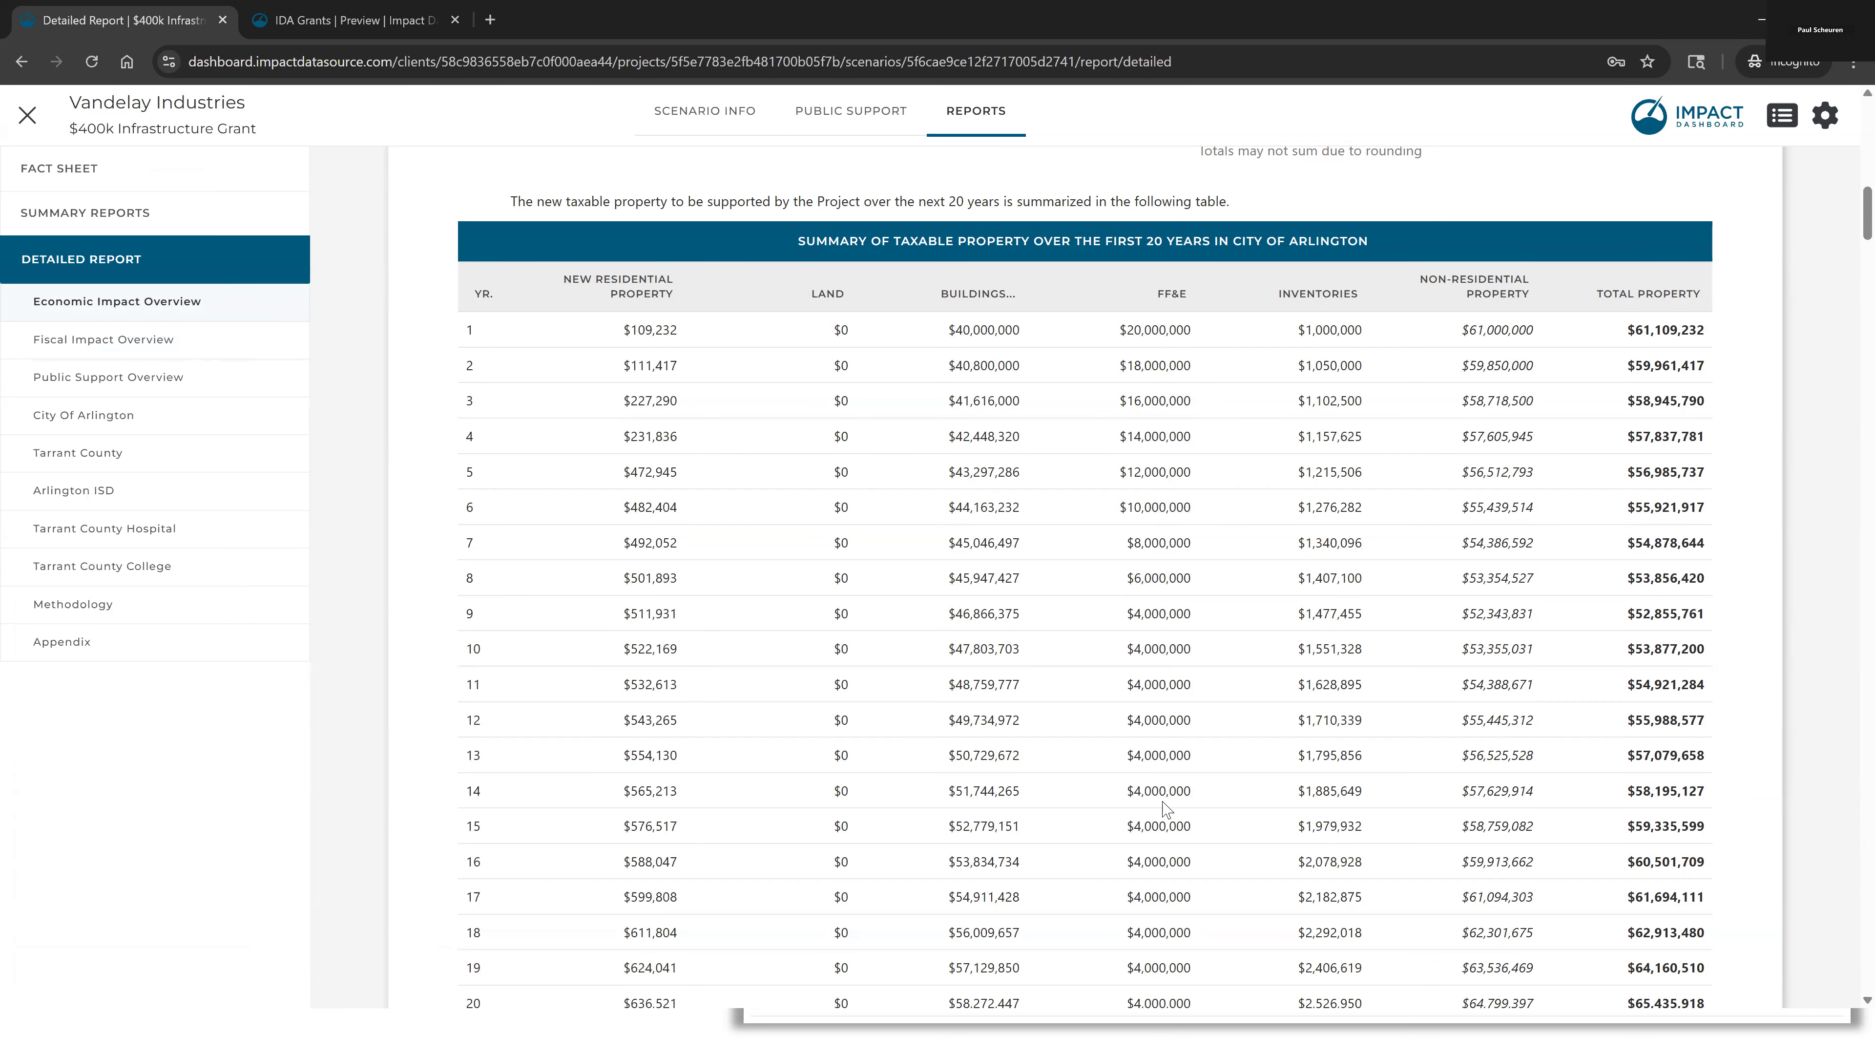
click(1815, 124)
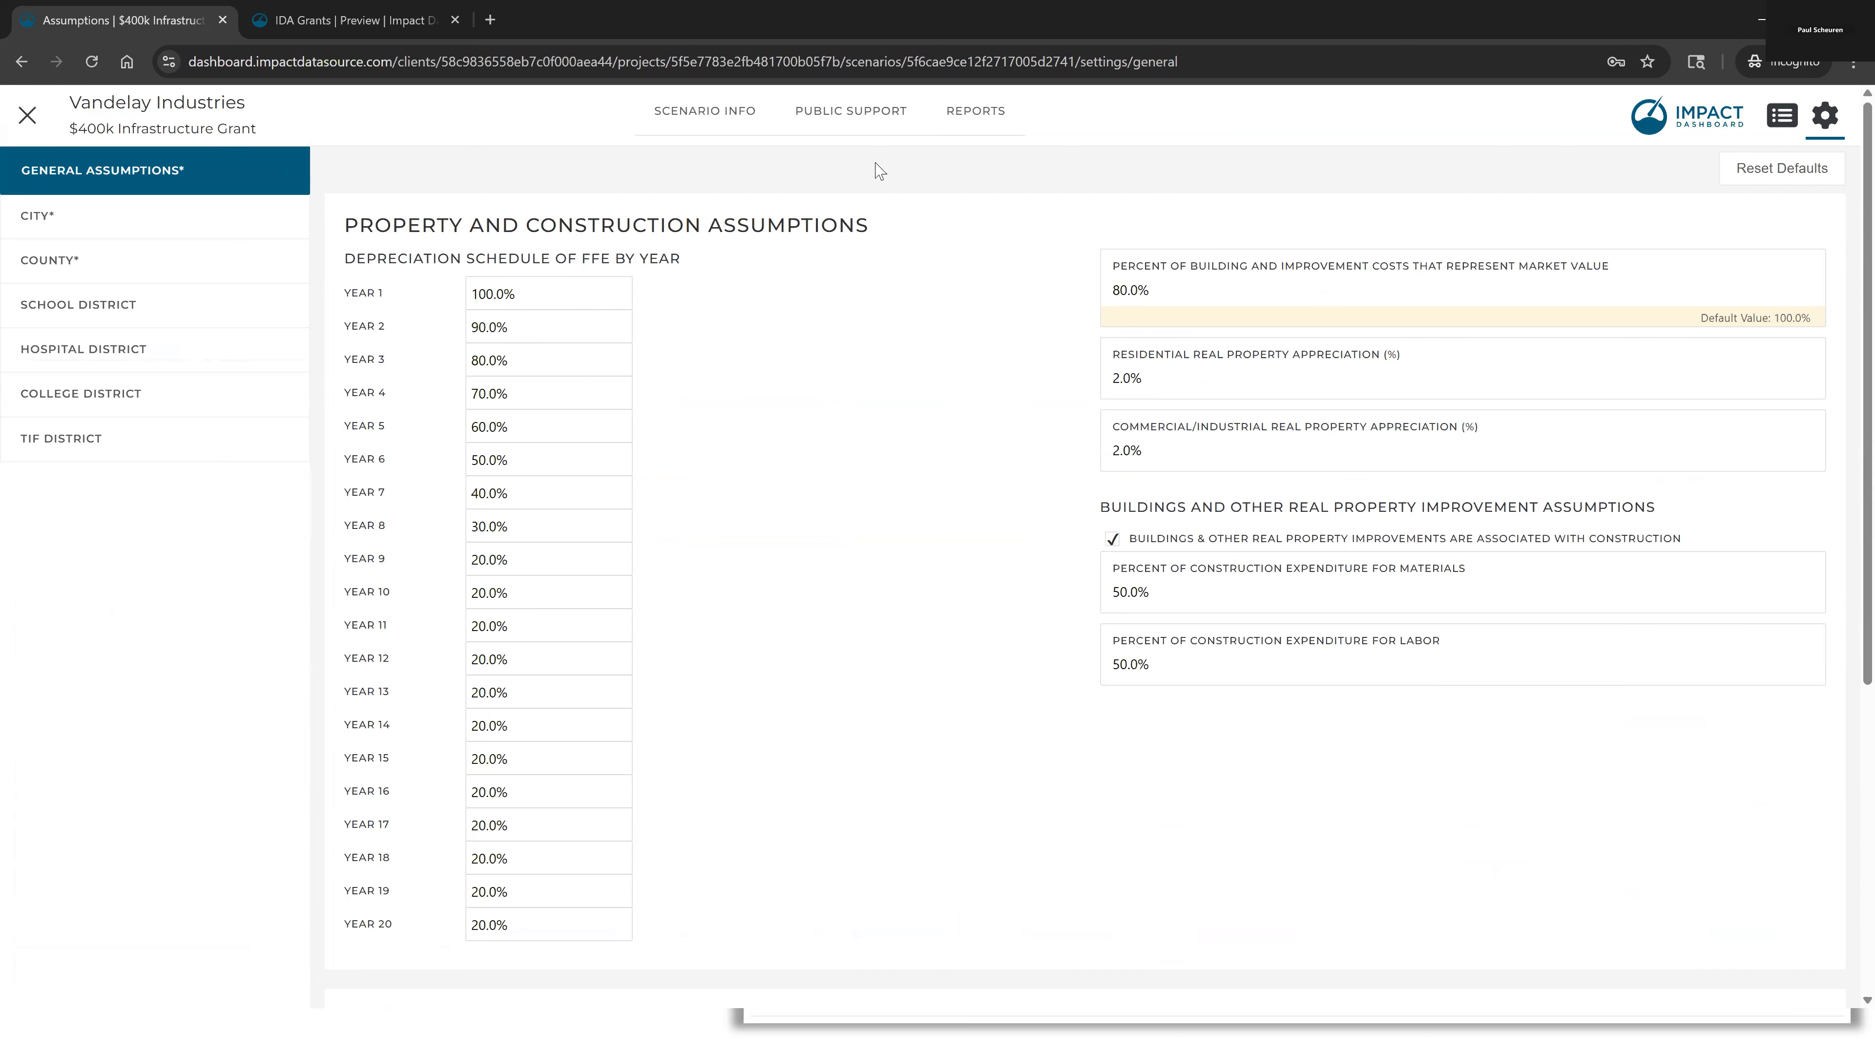
Return to the scenario inputs, collapse the capital investment section and open the taxable inventories section
click(713, 126)
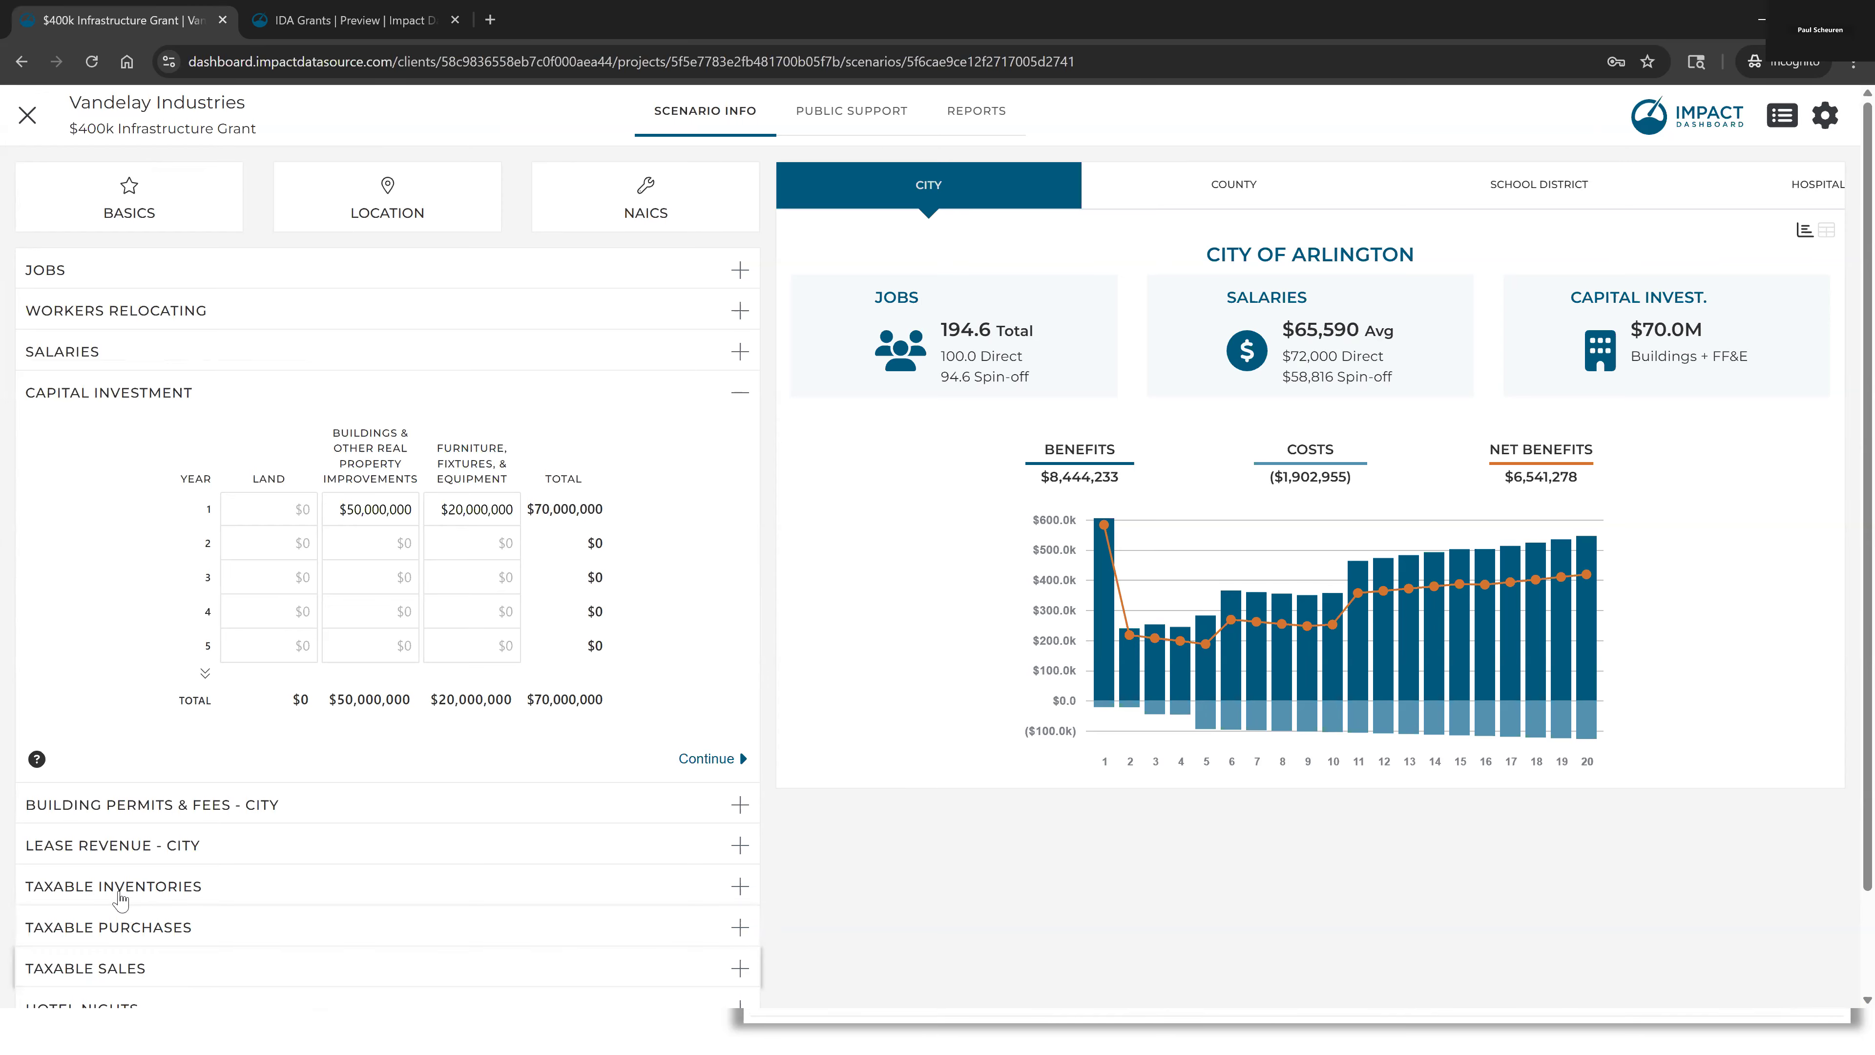
click(89, 405)
click(125, 526)
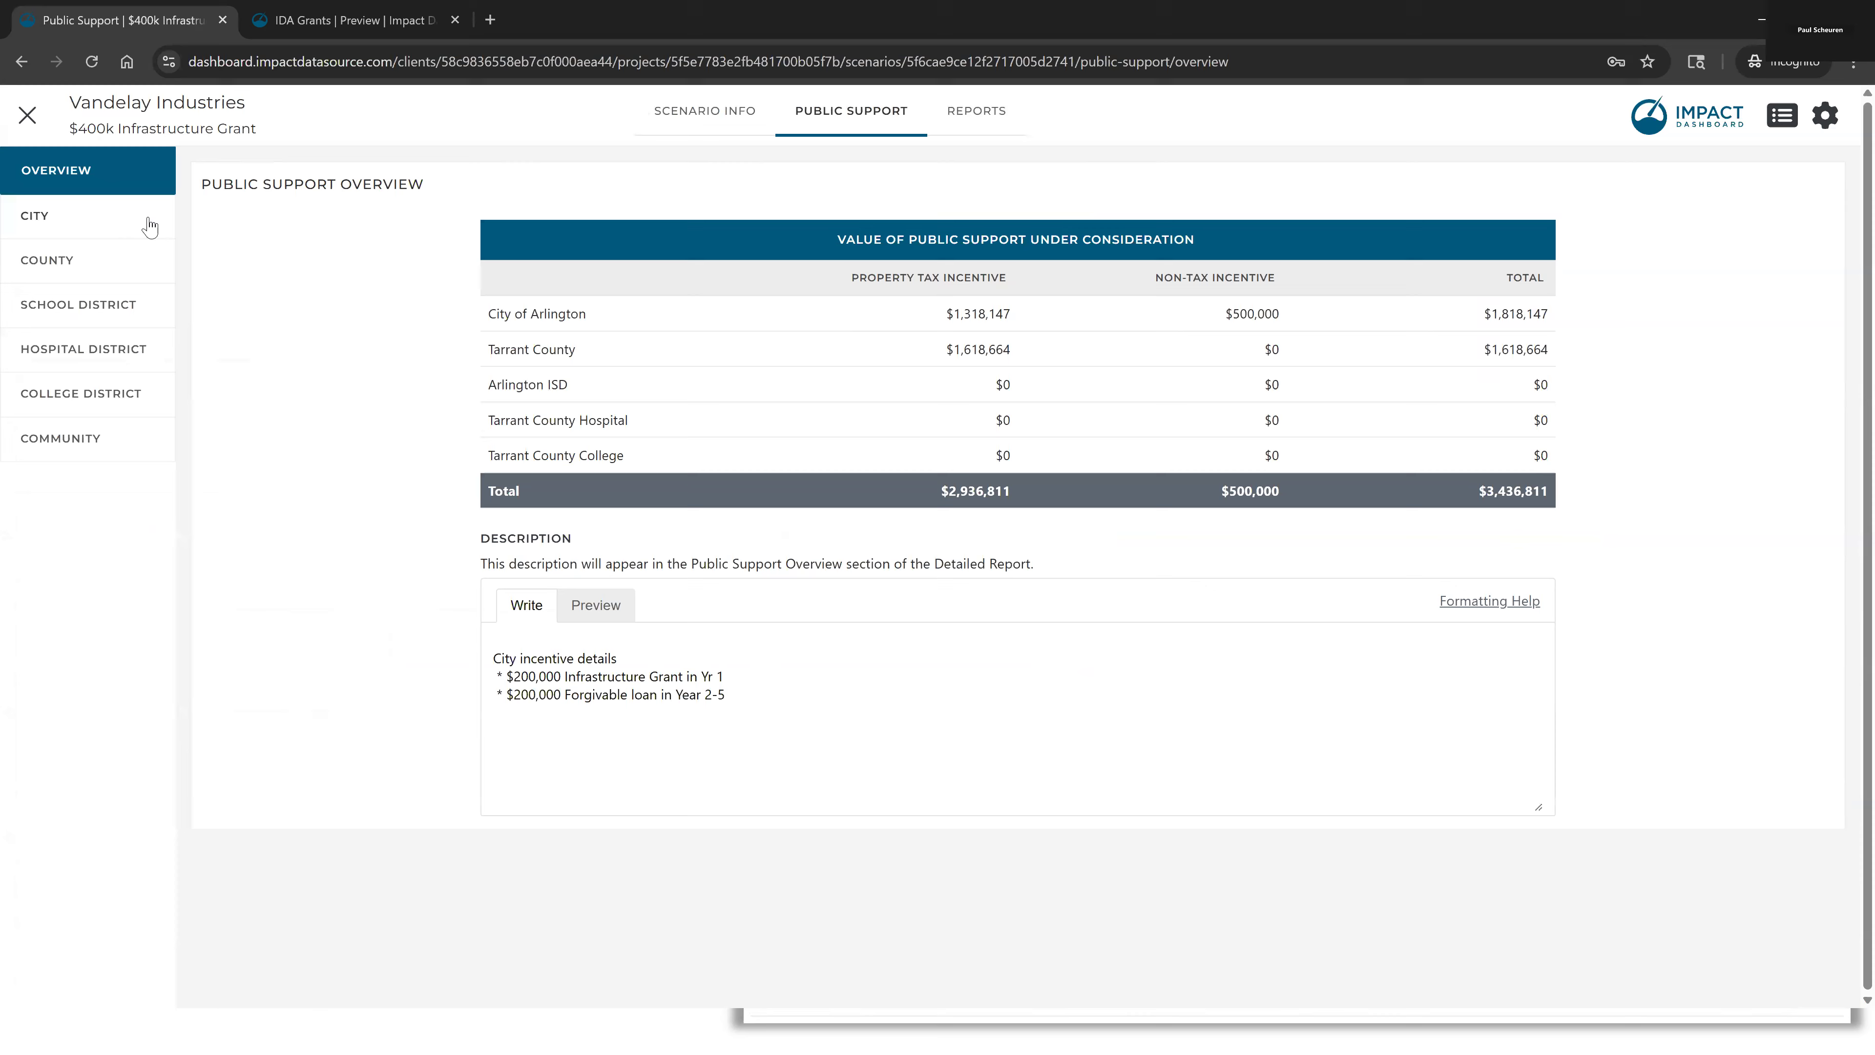
Set the city's property tax abatement on inventories to 30% for each of years 1 to 10
click(146, 221)
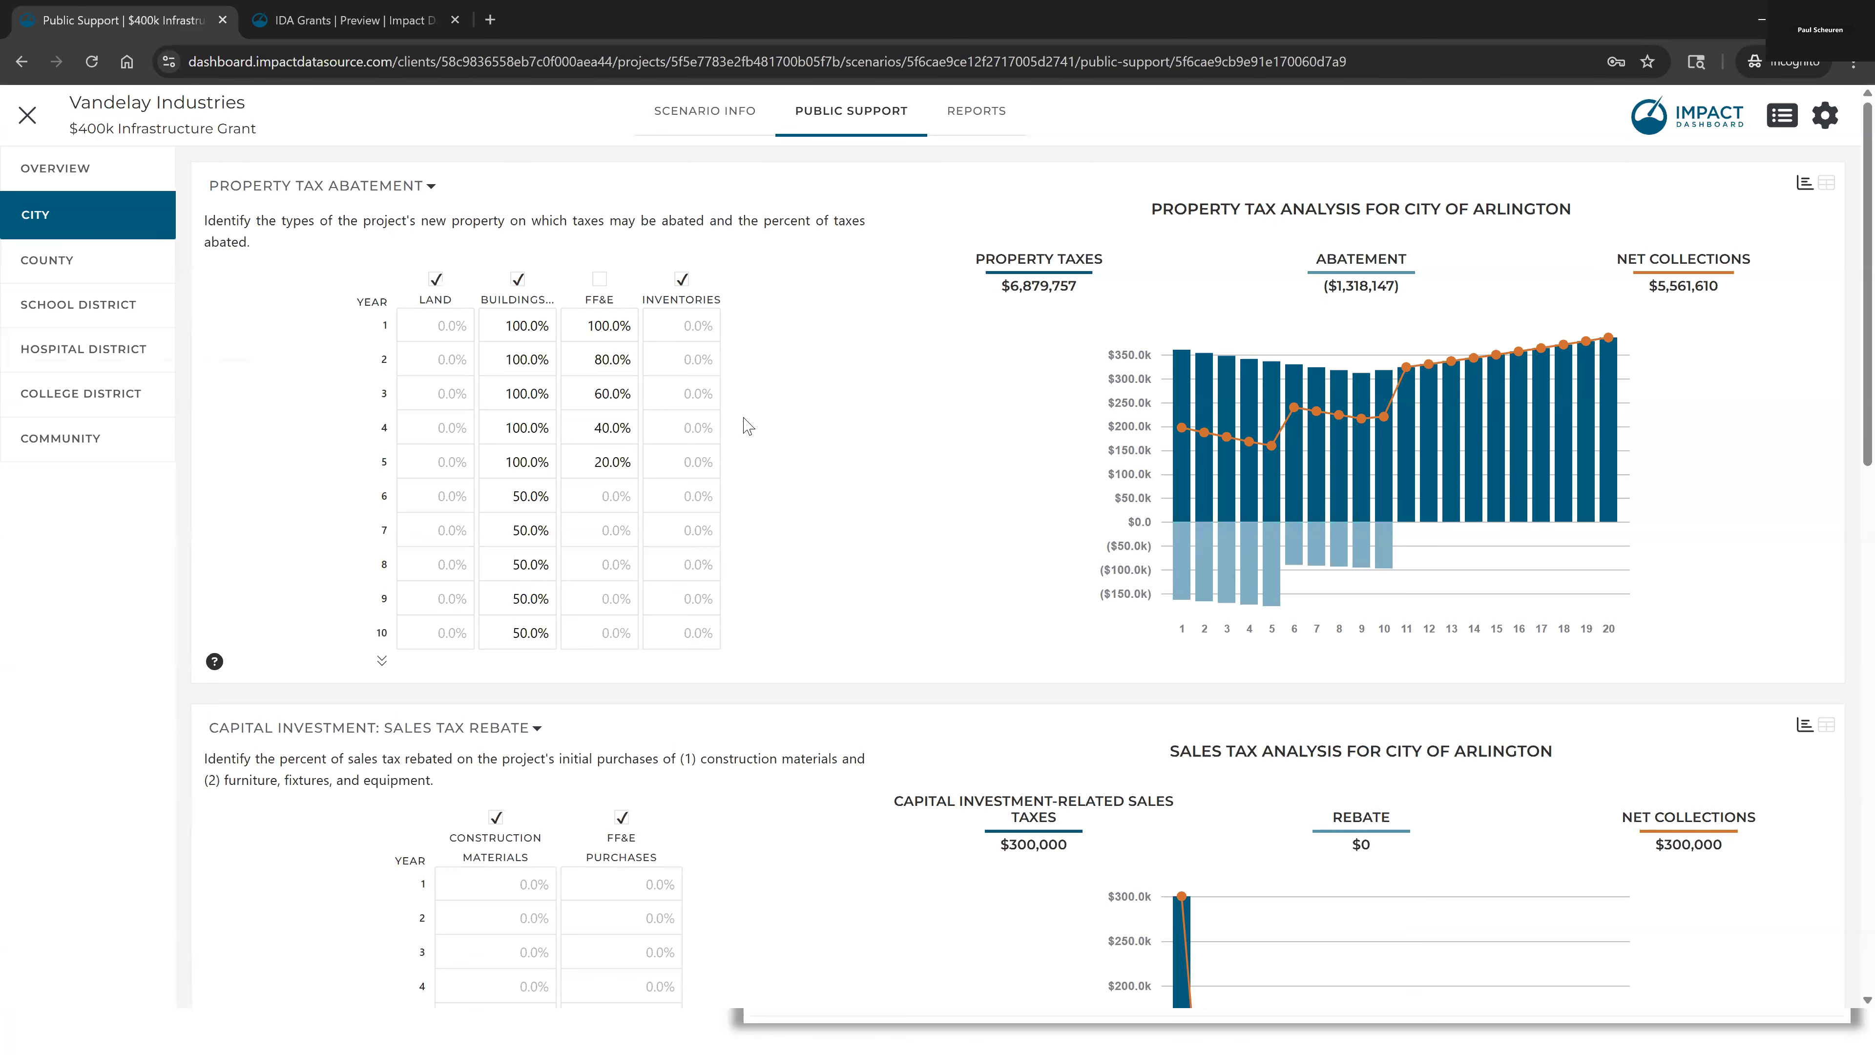
click(689, 331)
text(30)
click(694, 365)
text(30)
click(690, 395)
text(30)
click(686, 435)
text(30)
click(685, 464)
text(30)
click(686, 498)
text(30)
click(683, 532)
text(30)
click(679, 566)
text(30)
click(676, 600)
text(30)
click(672, 632)
text(30)
click(749, 647)
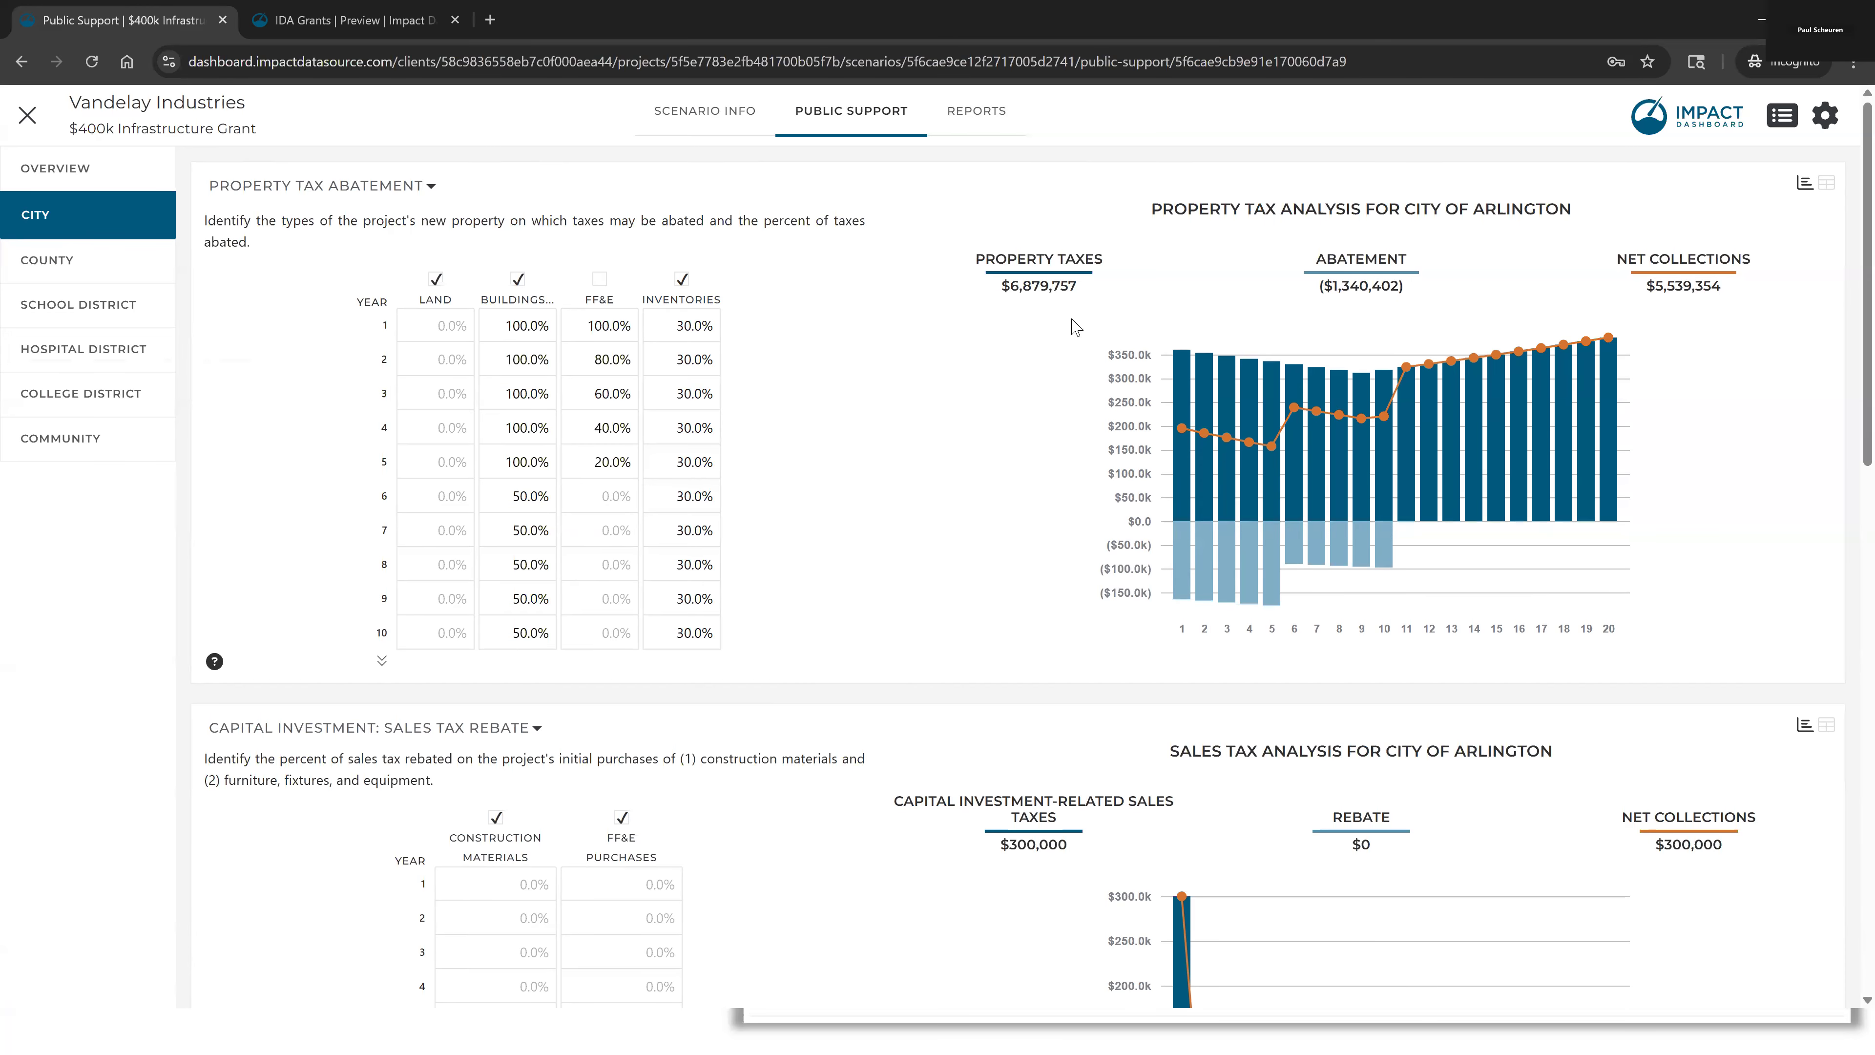
Show the city's property tax analysis as a table, examine the total inventory abatement, and open the county's abatement settings
click(1826, 183)
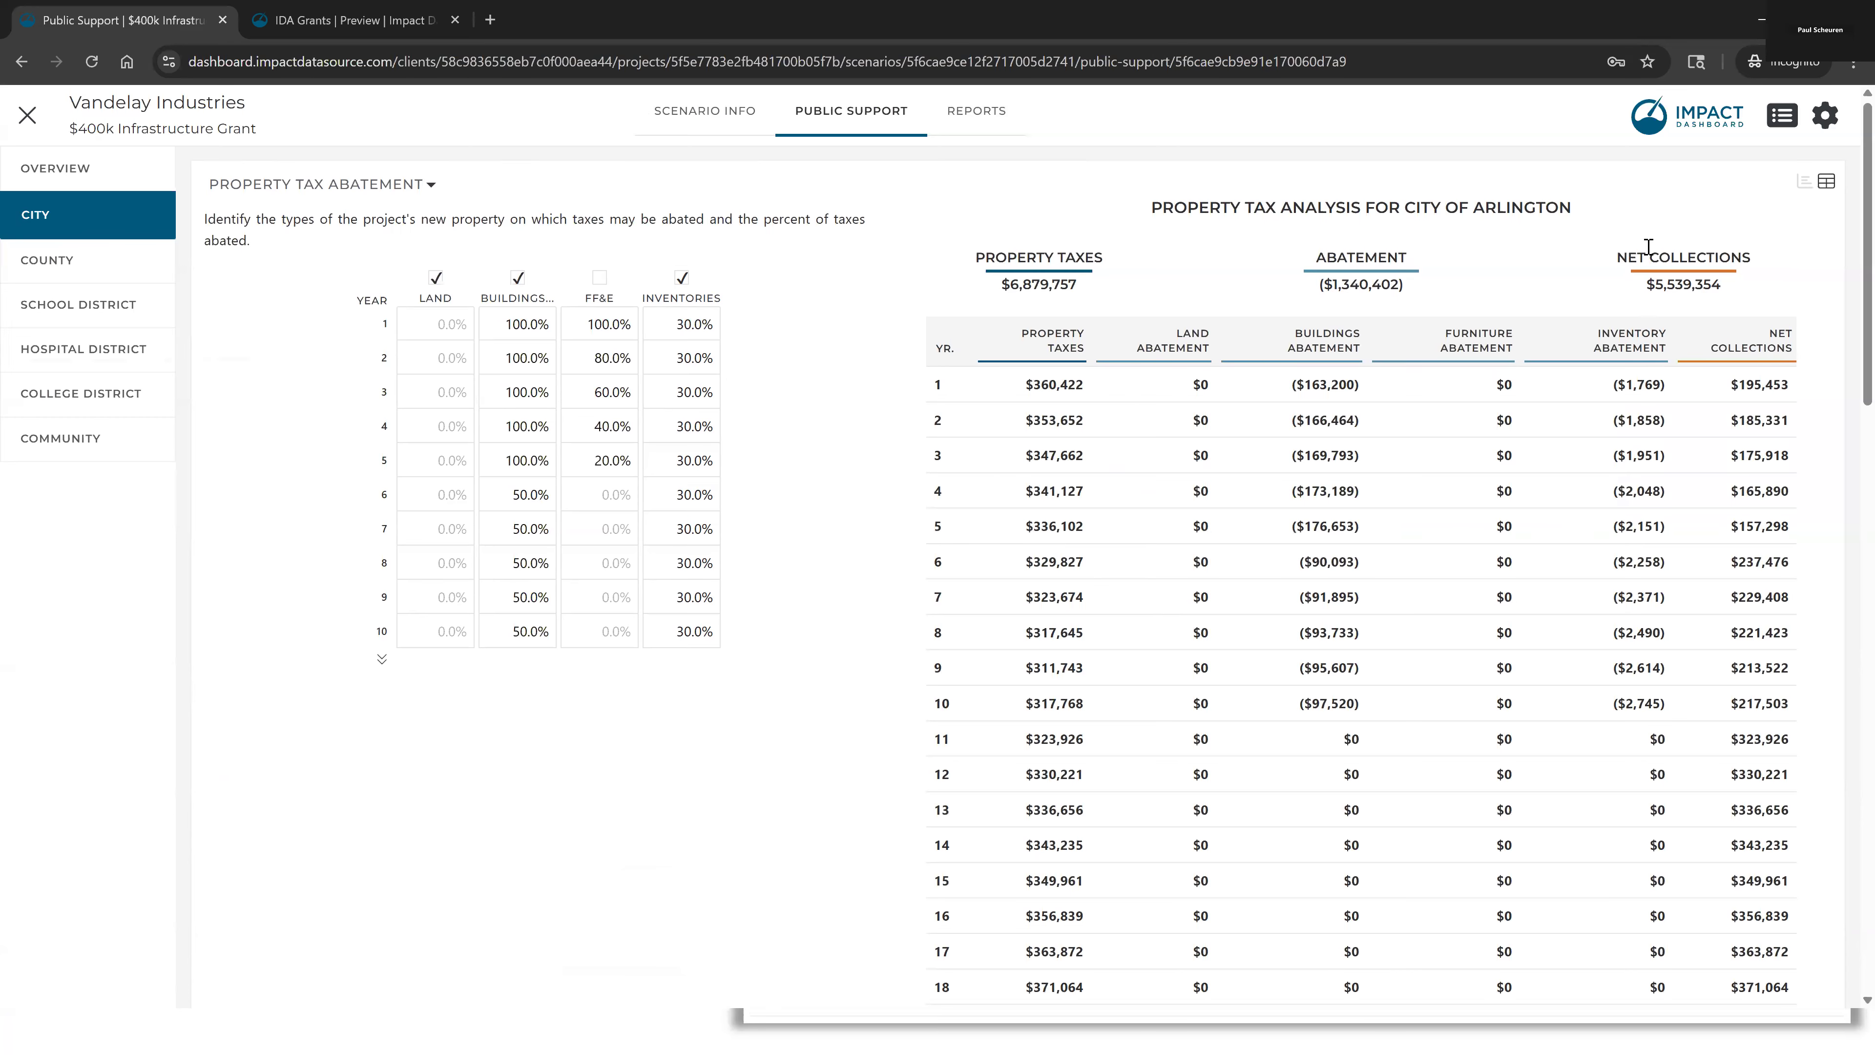
scroll(1646, 997, down, 2)
double_click(1636, 997)
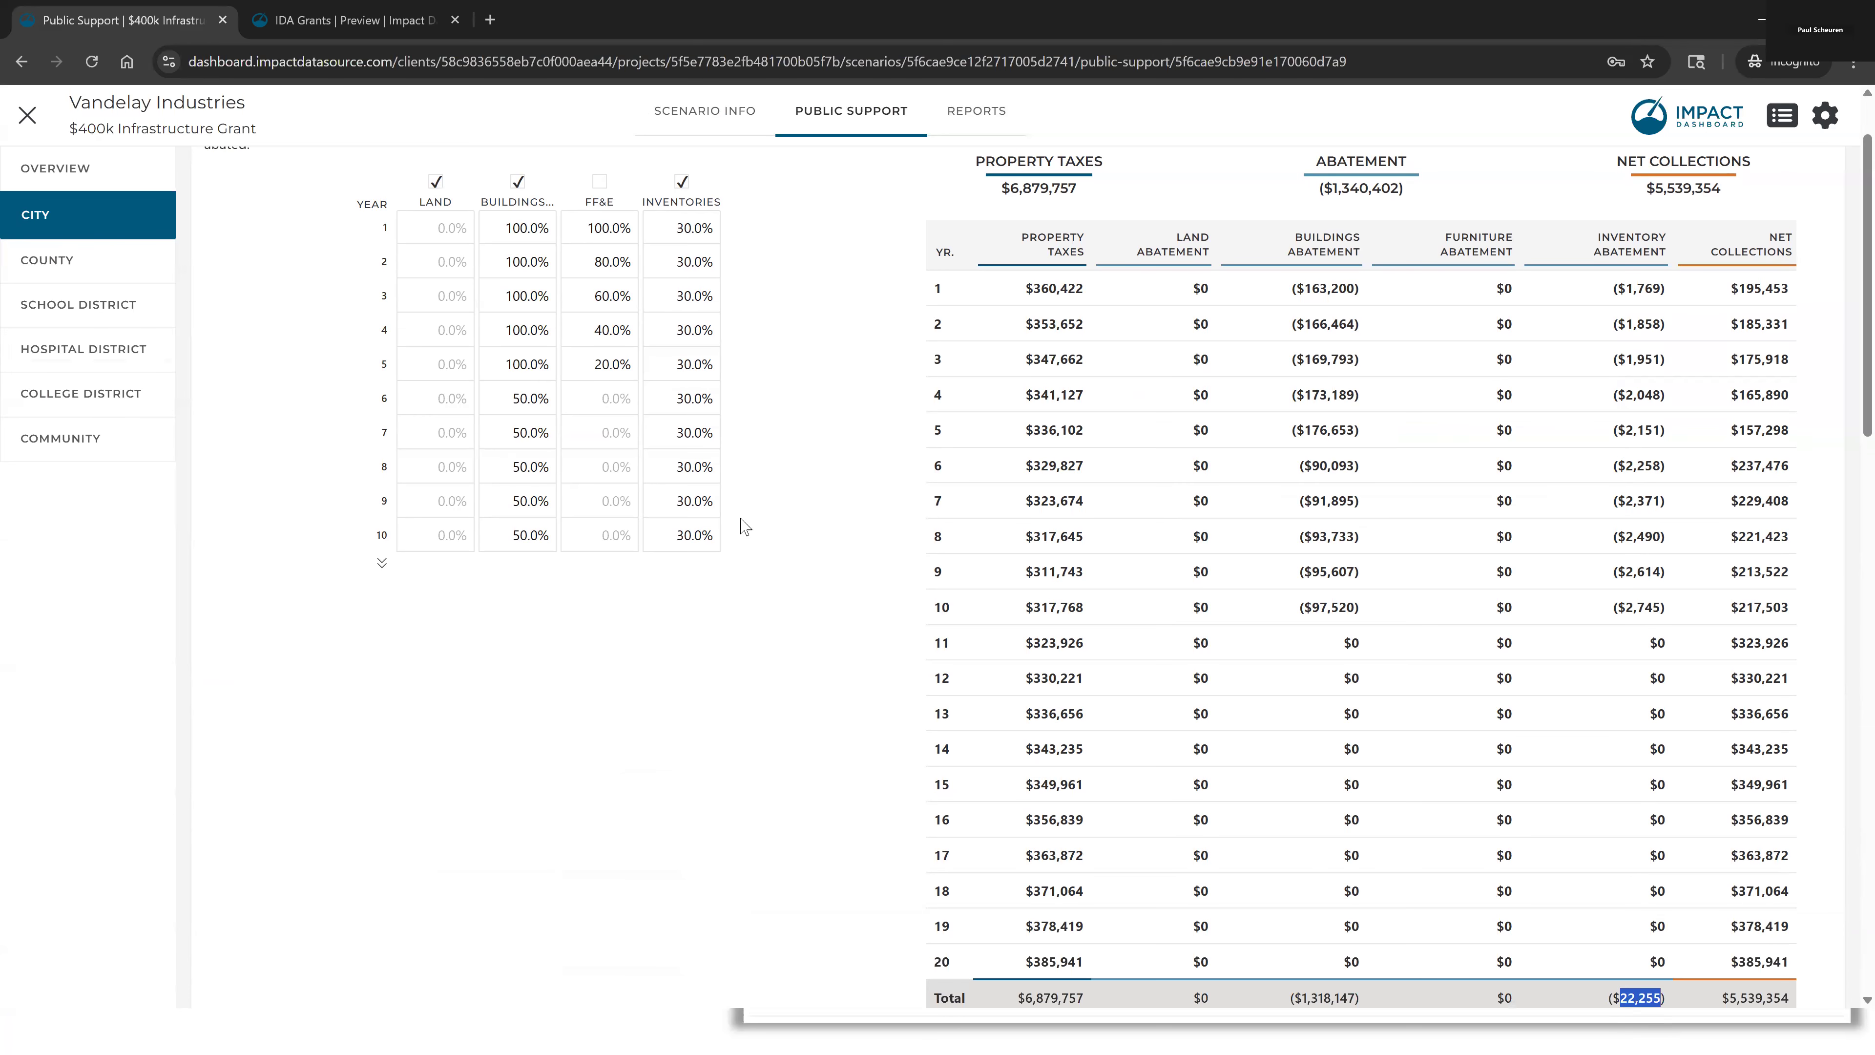
click(75, 259)
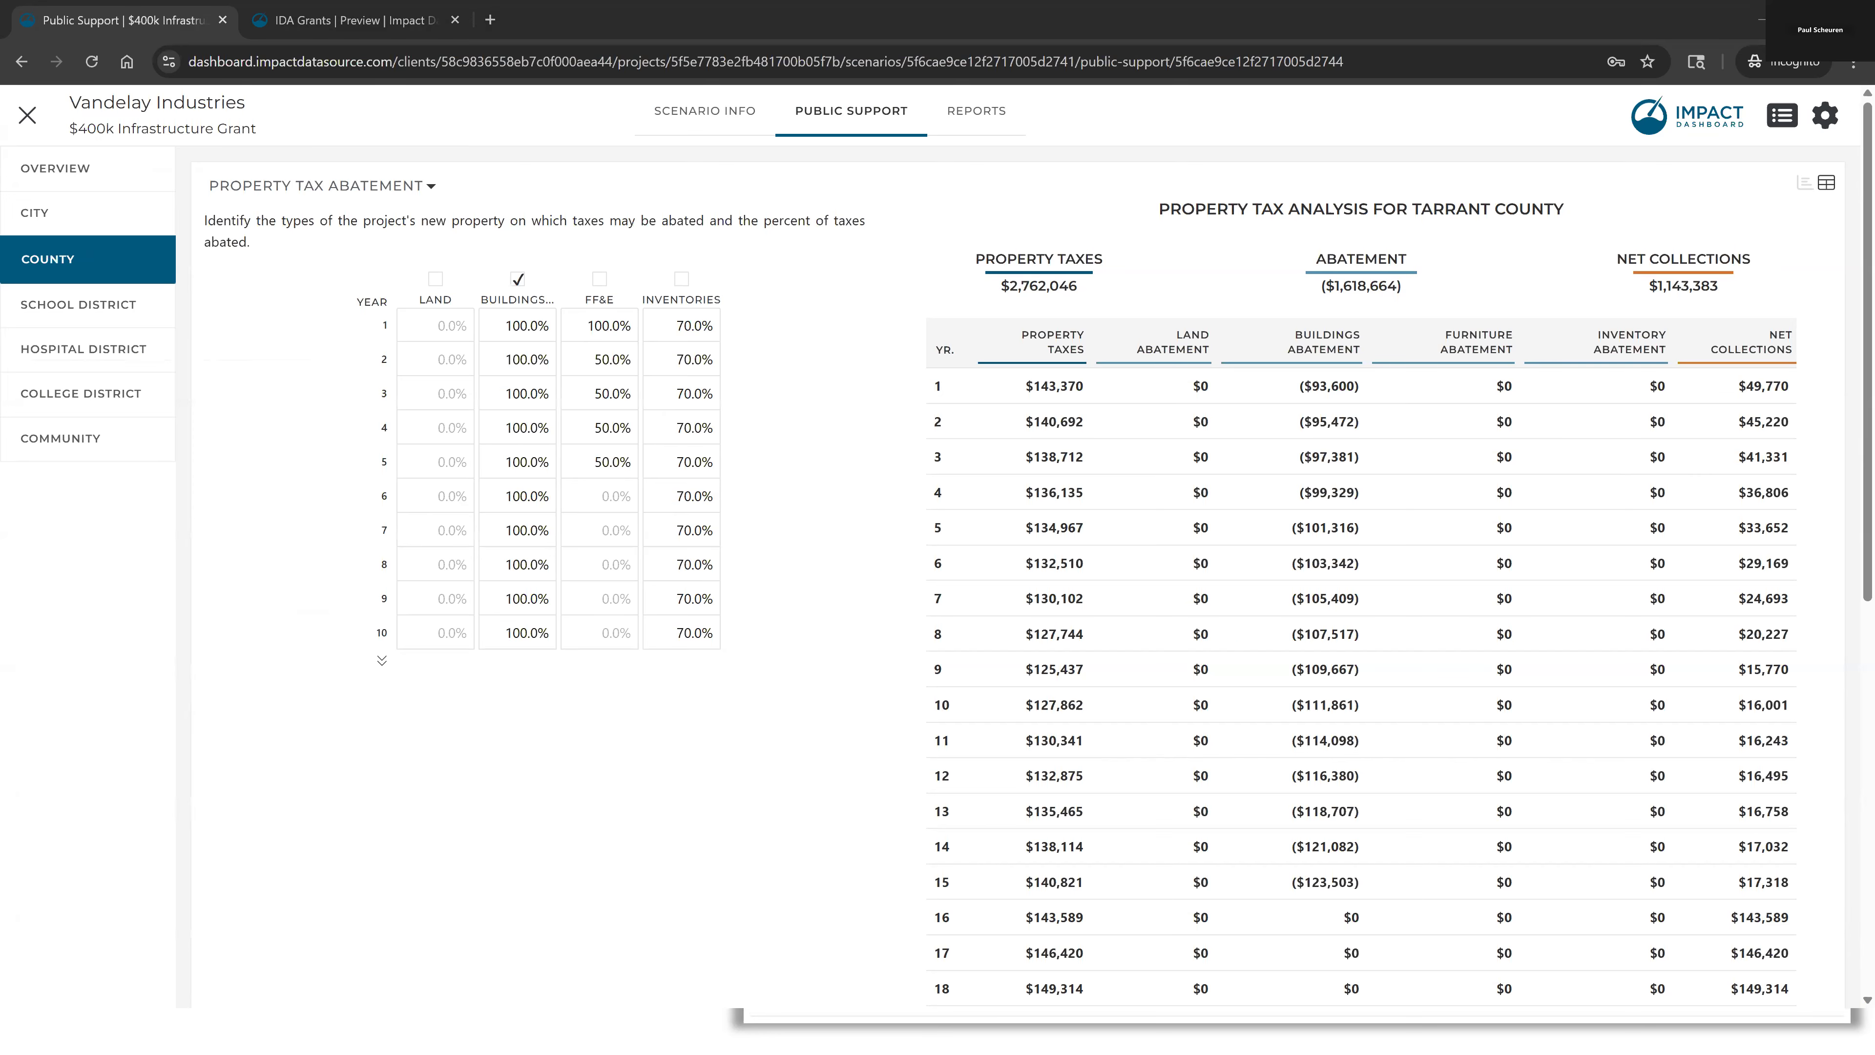
key(alt+Tab)
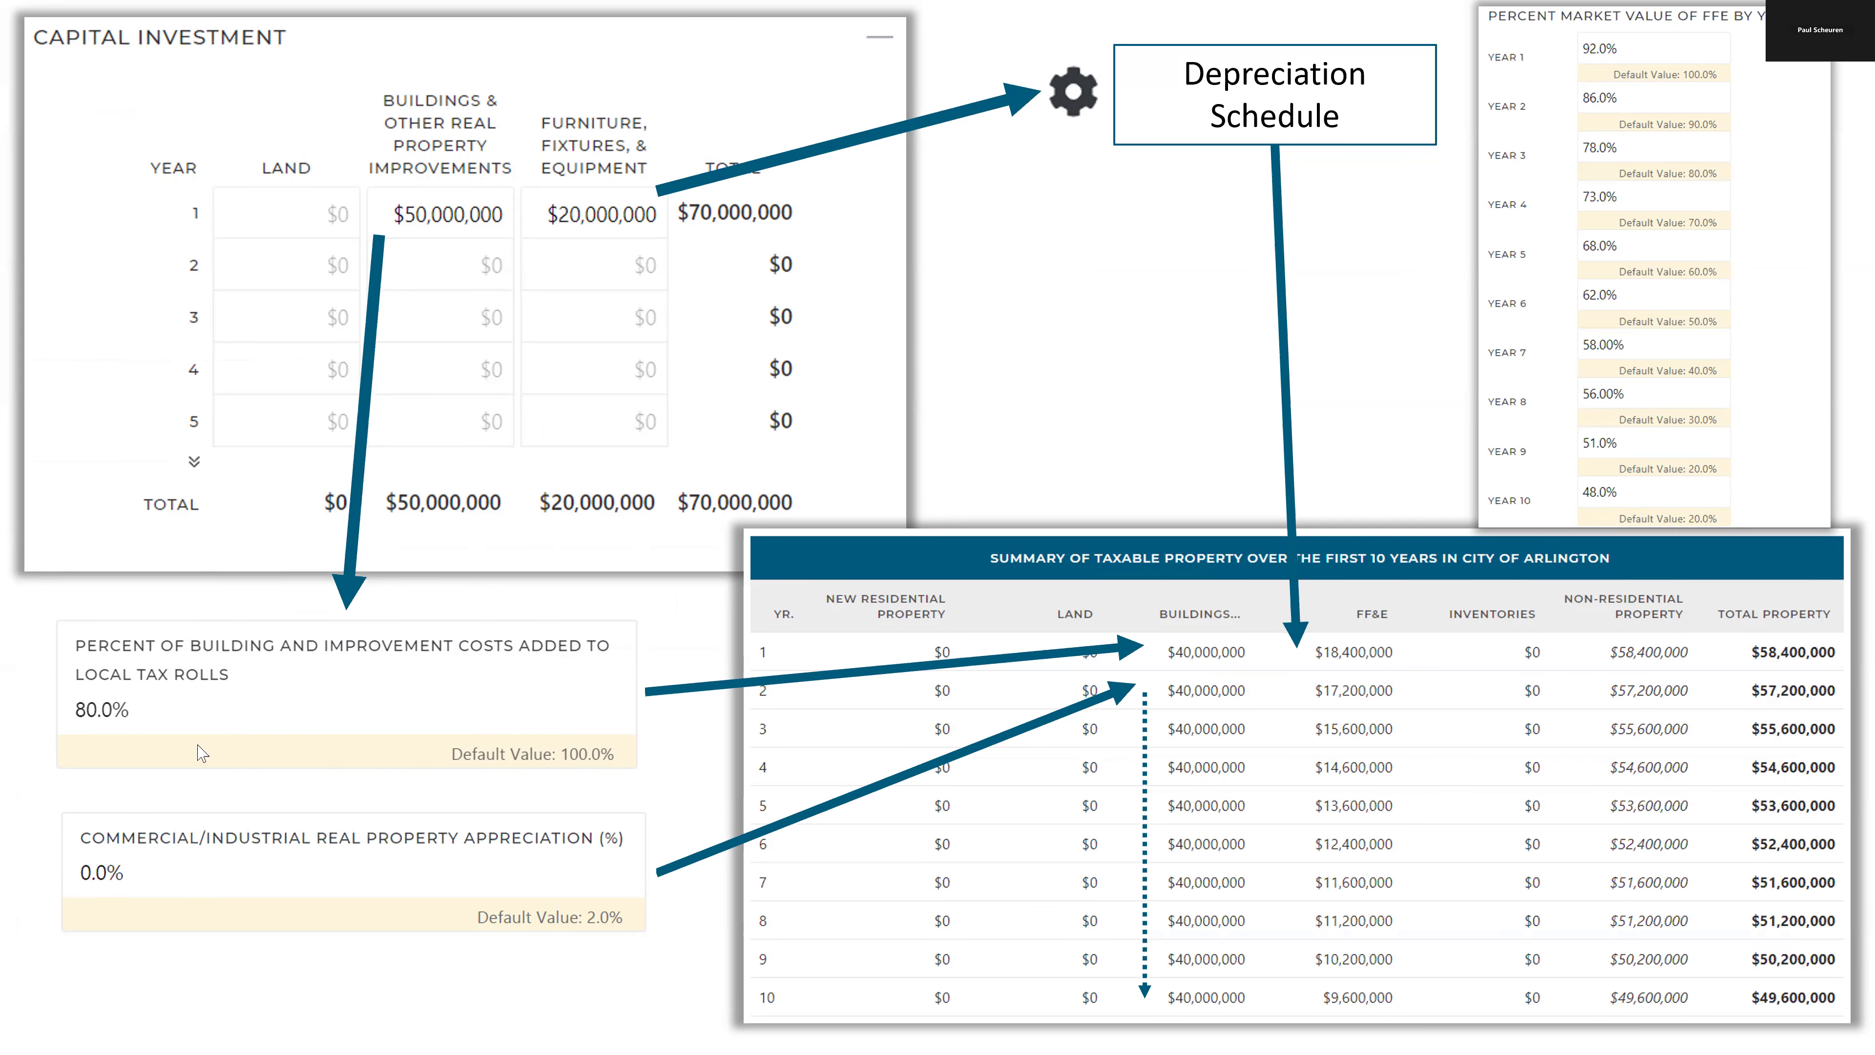
key(Right)
click(1176, 651)
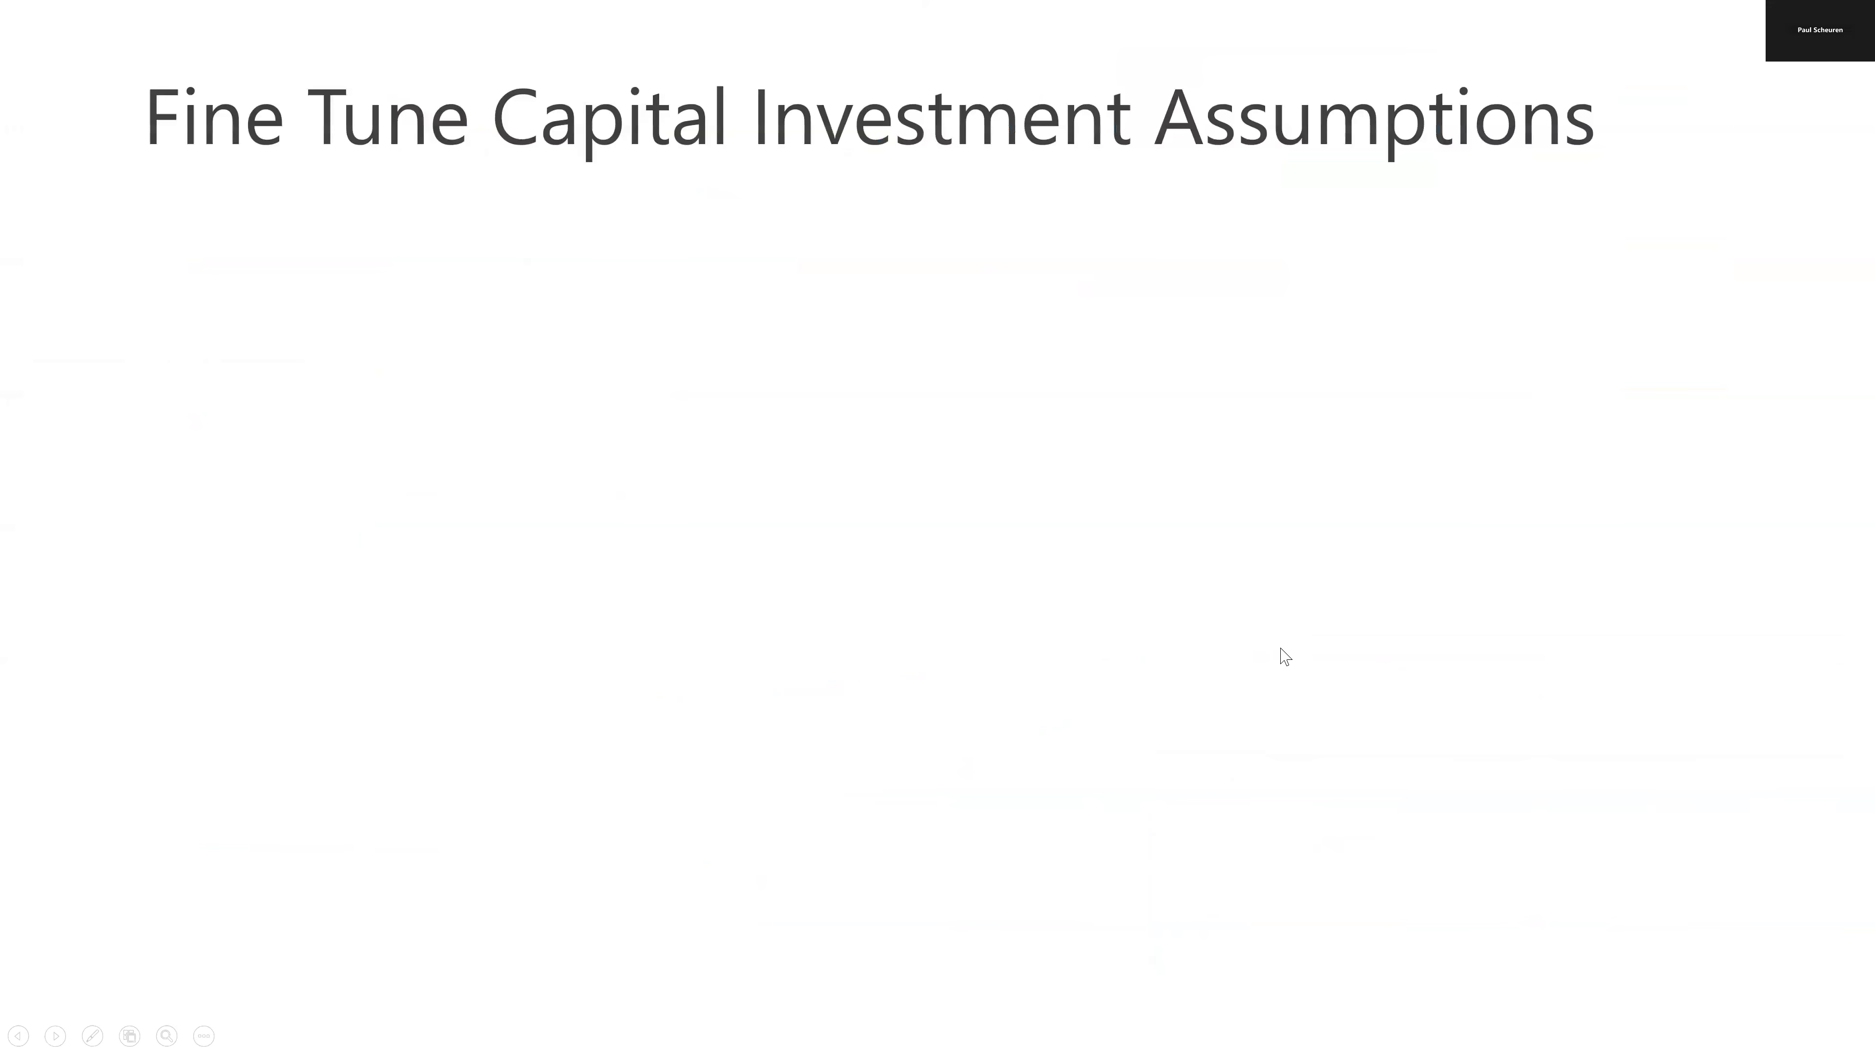
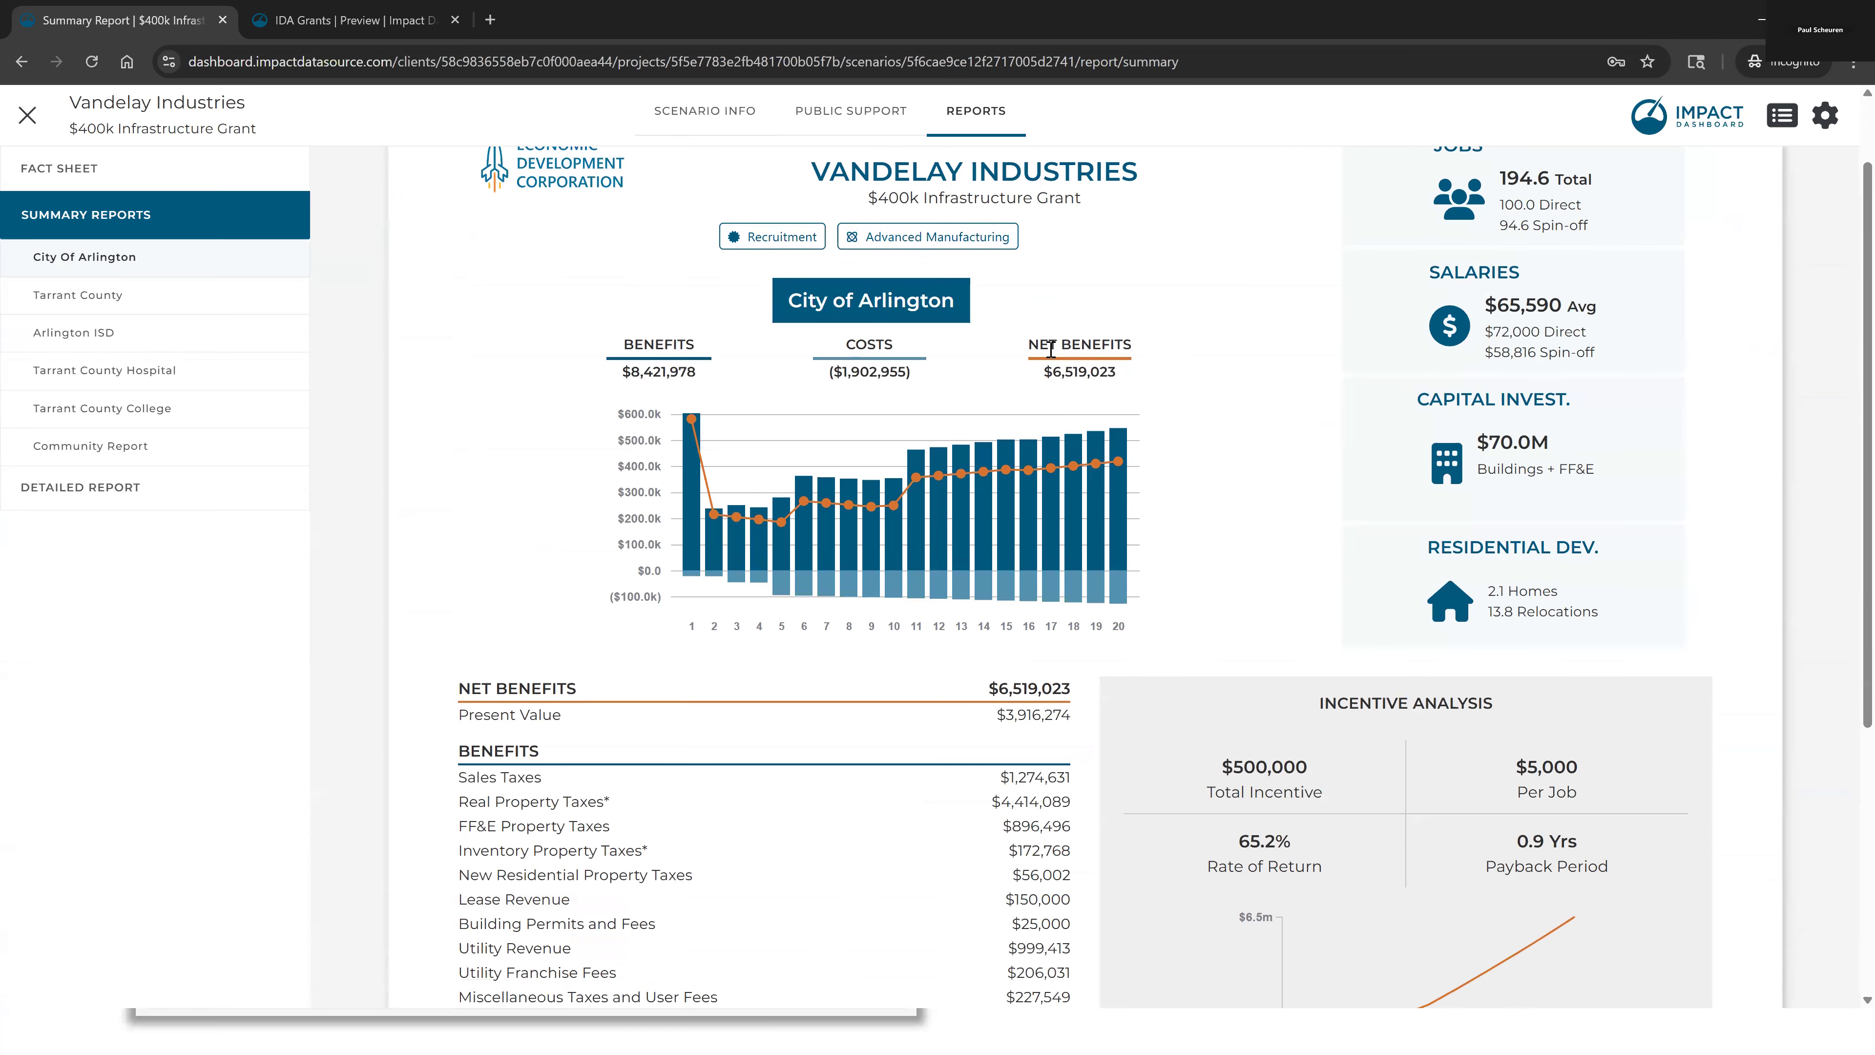
Examine the sales tax breakdown in the City of Arlington summary report and the scenario's taxable sales inputs
scroll(1054, 338, up, 2)
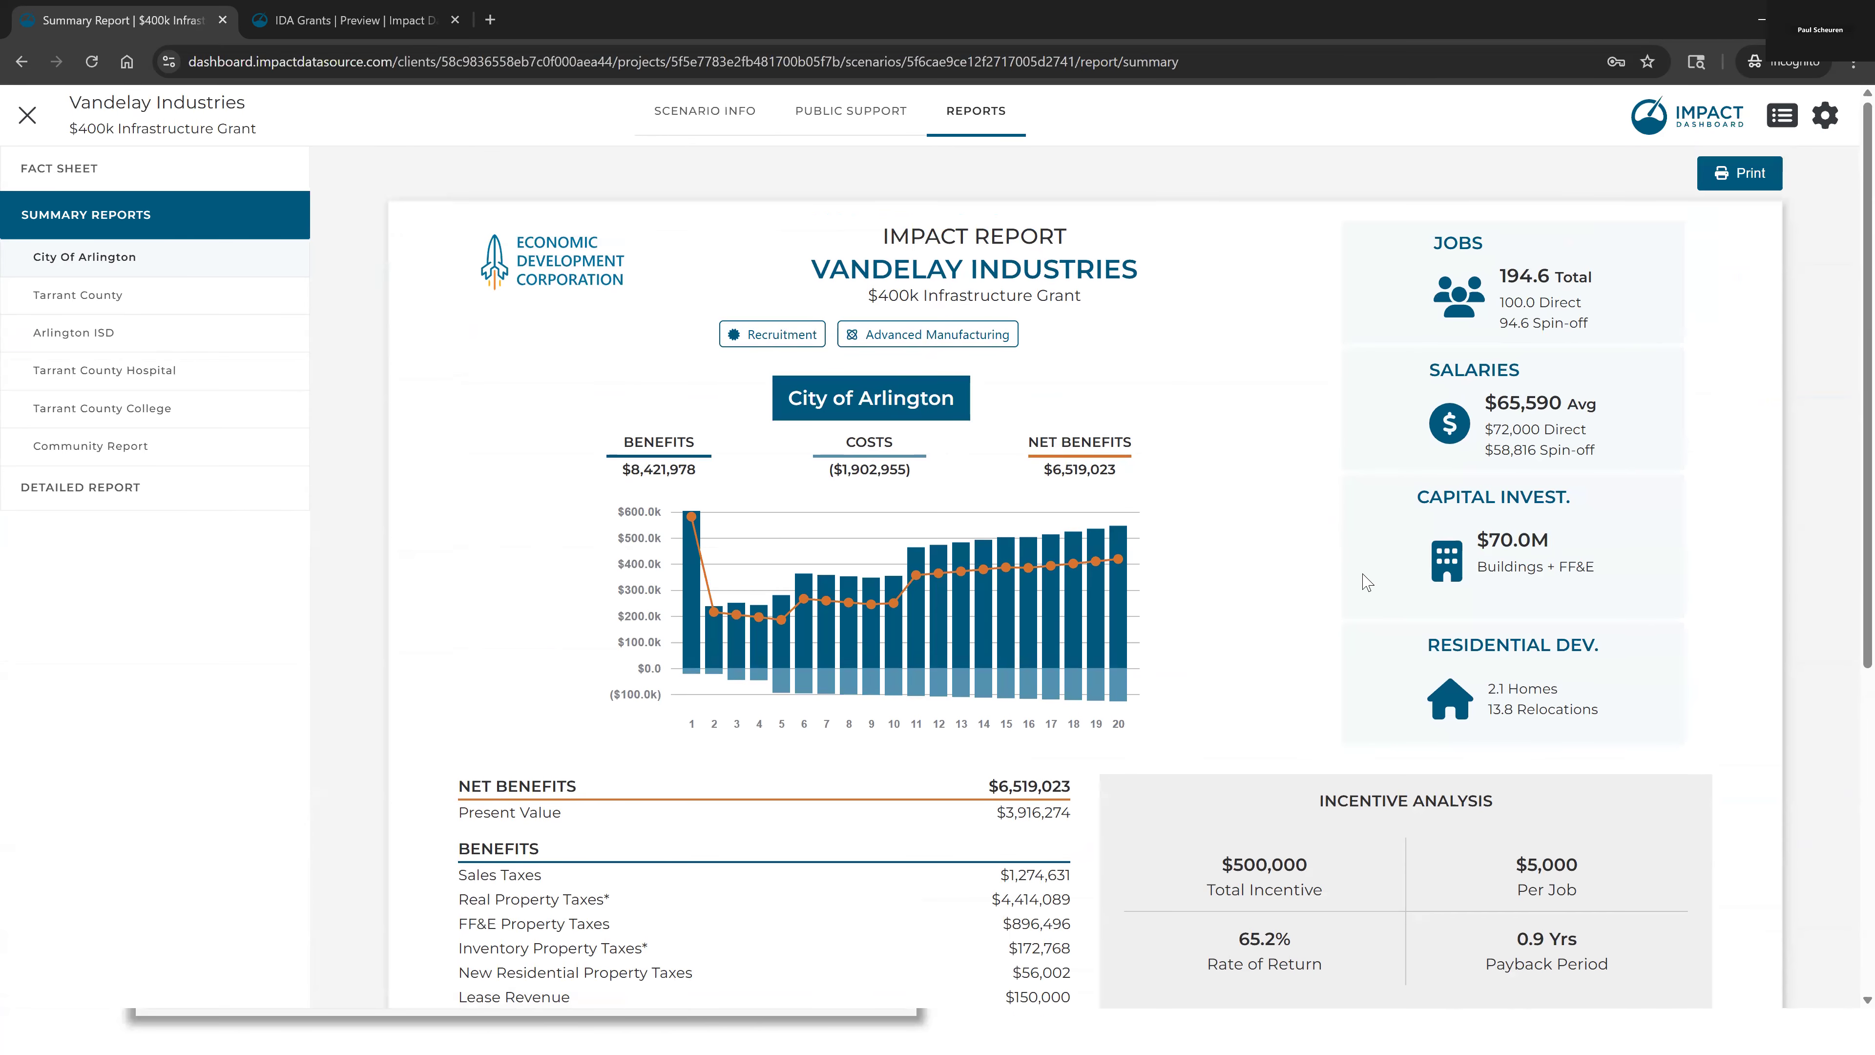
scroll(1367, 582, down, 3)
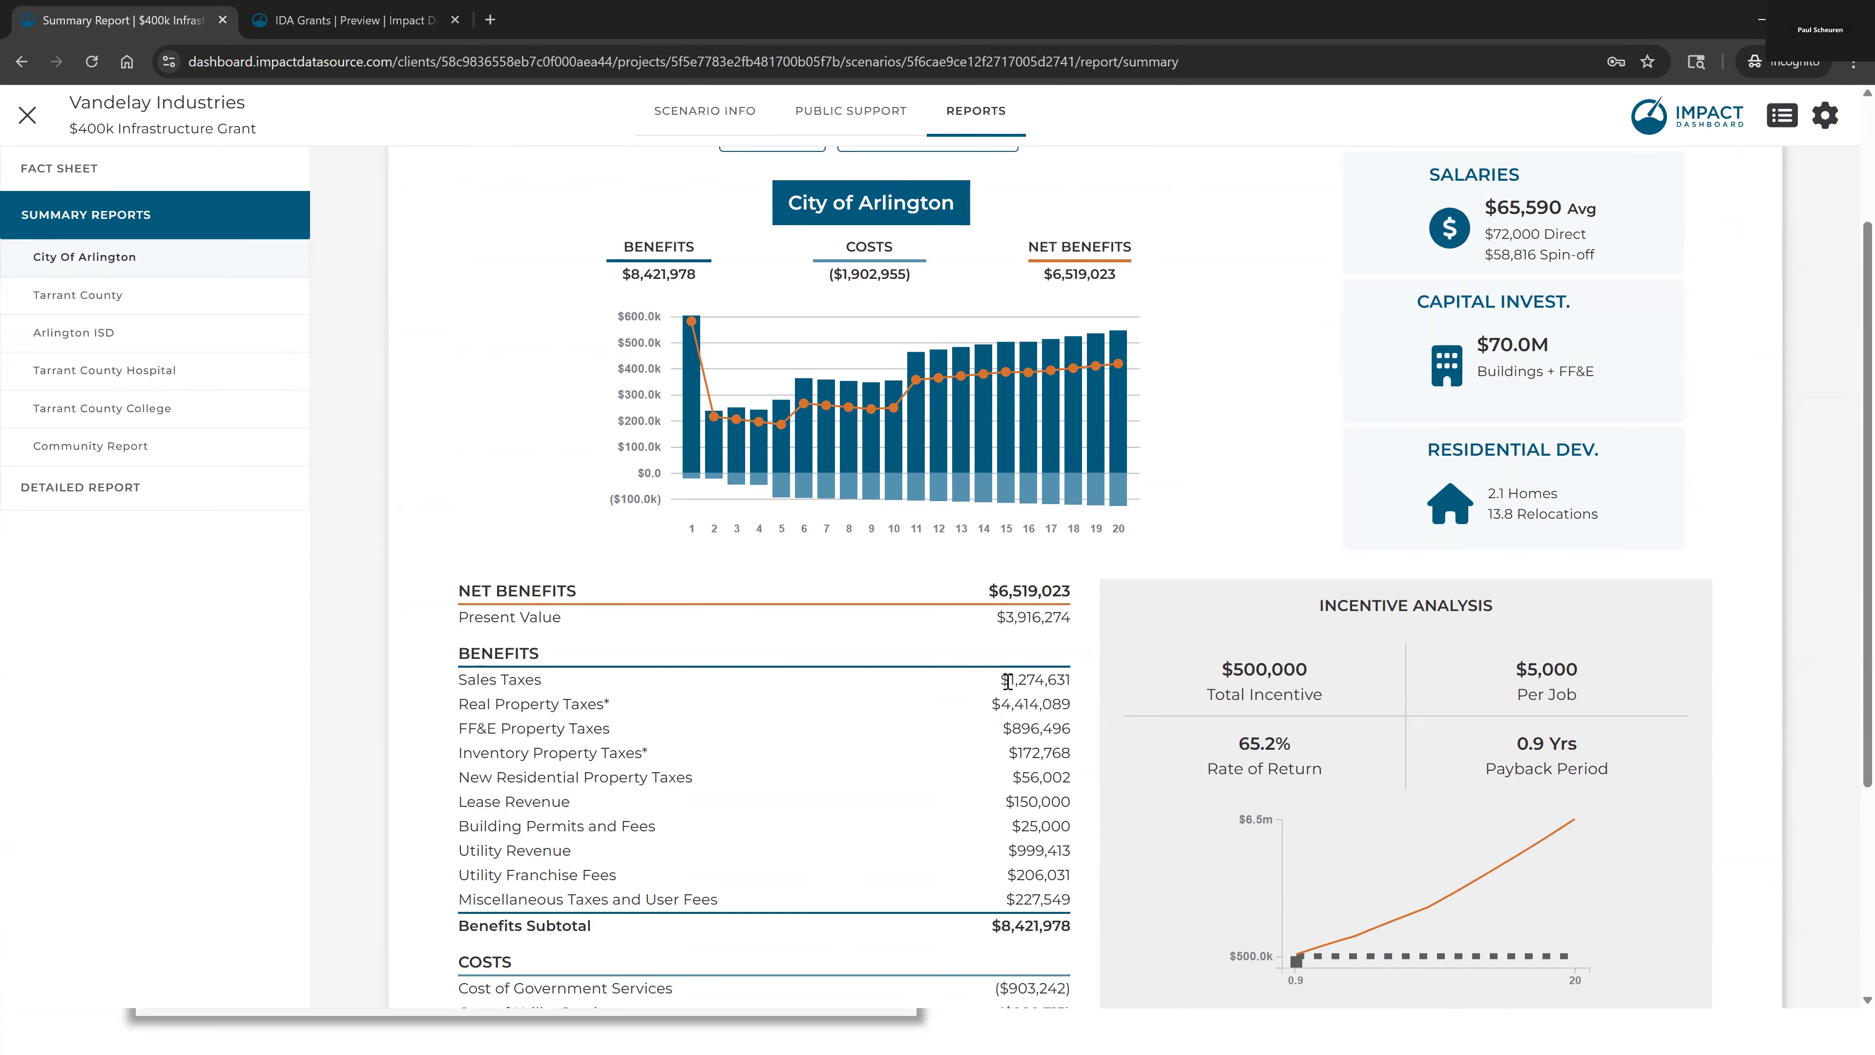
click(478, 683)
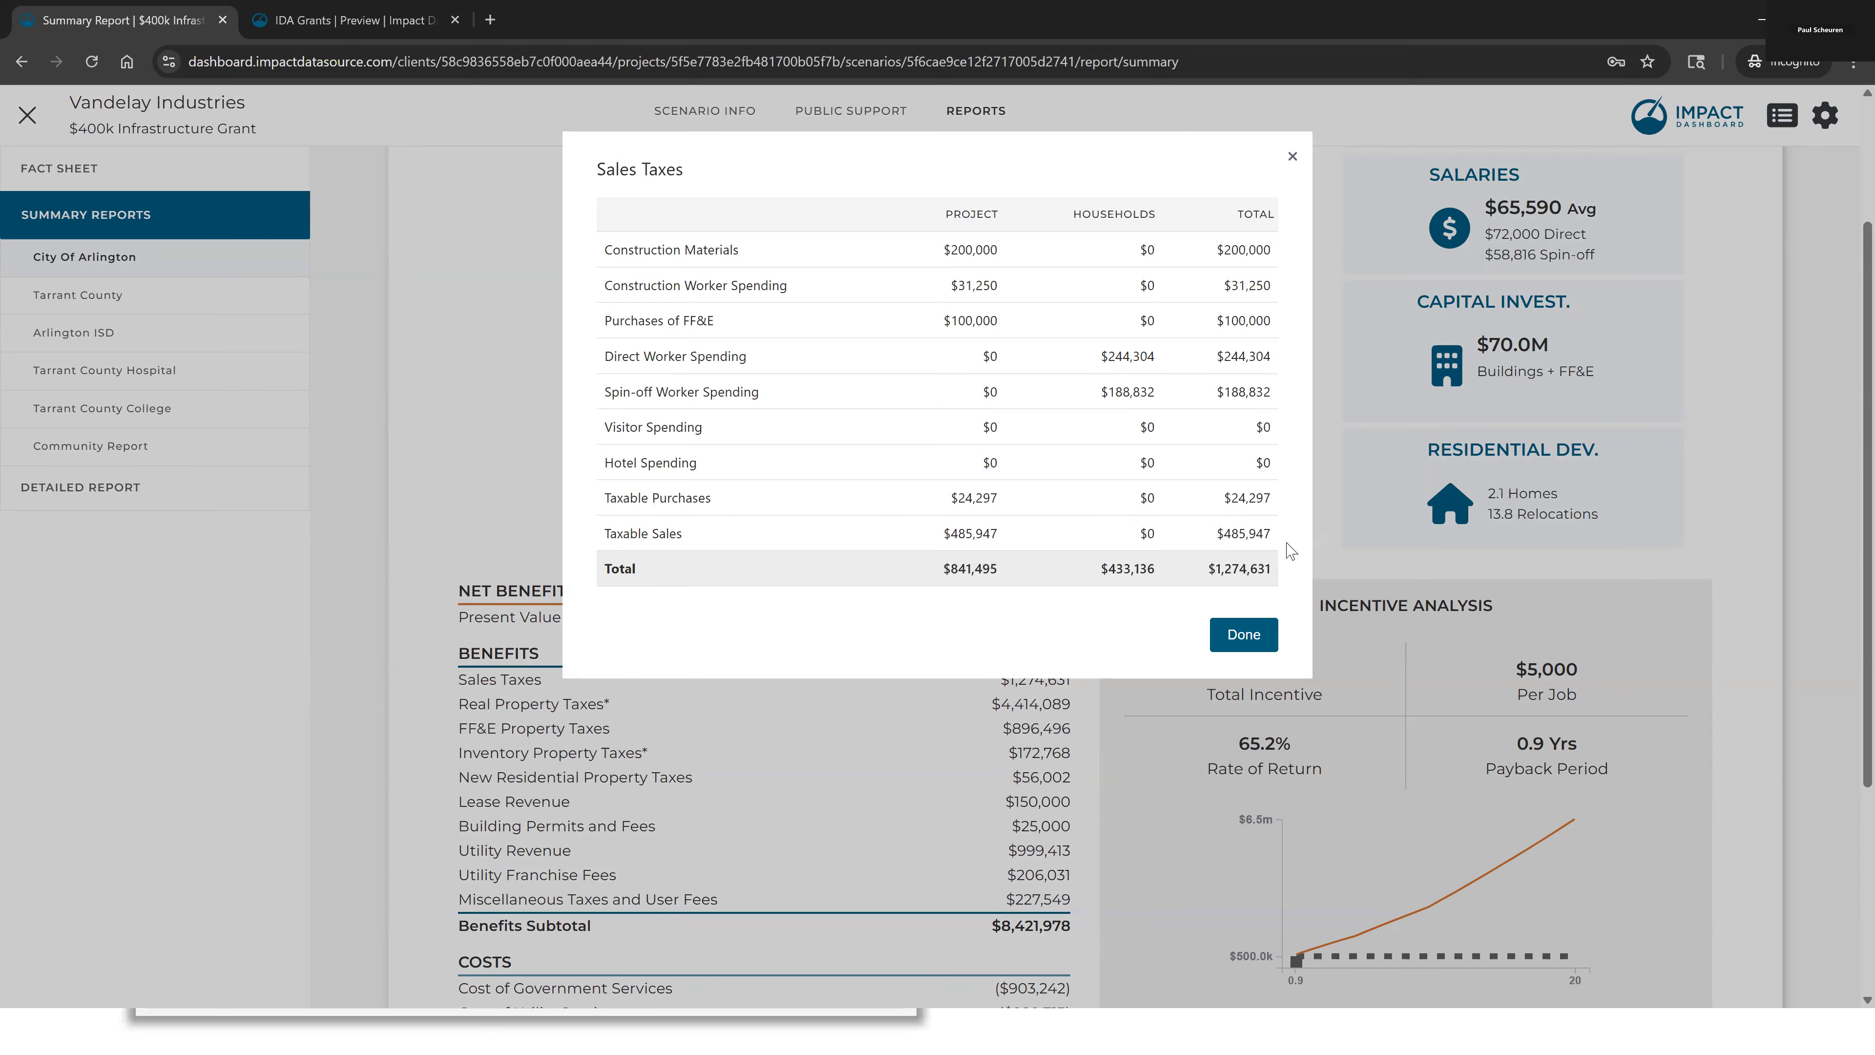
click(1349, 580)
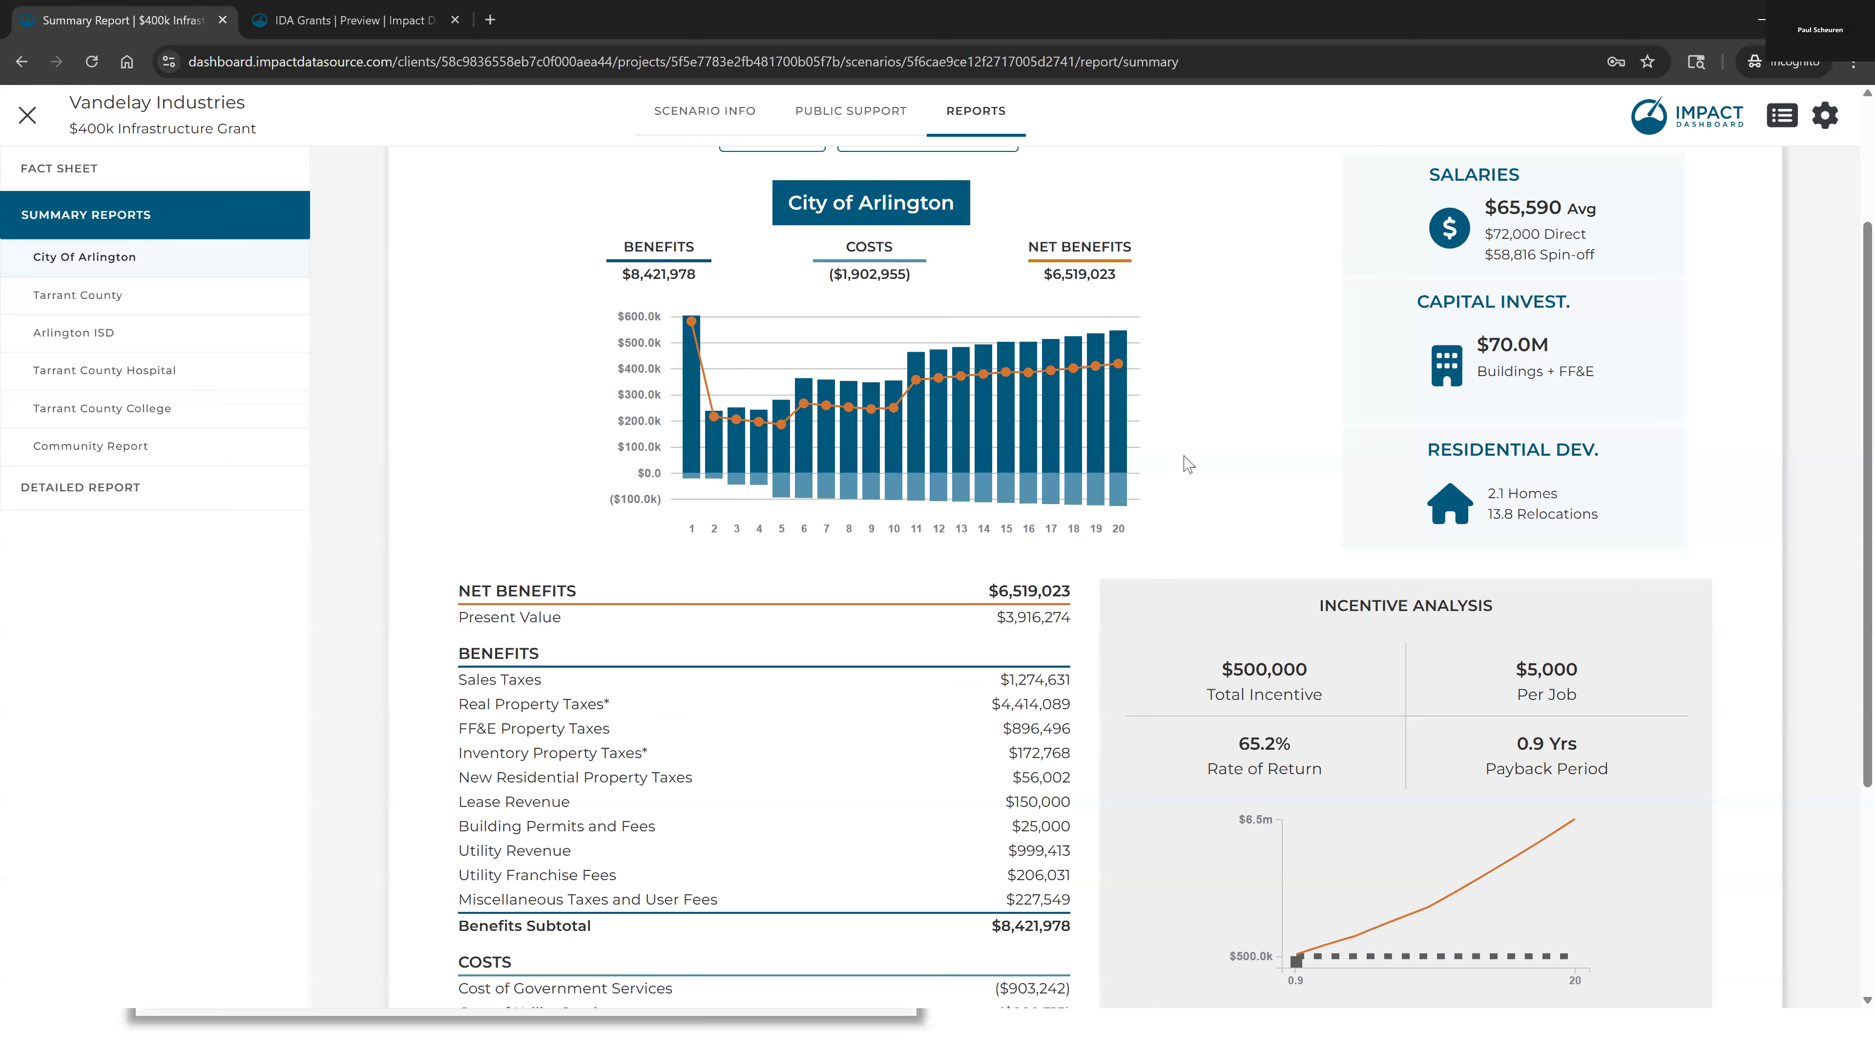
click(719, 124)
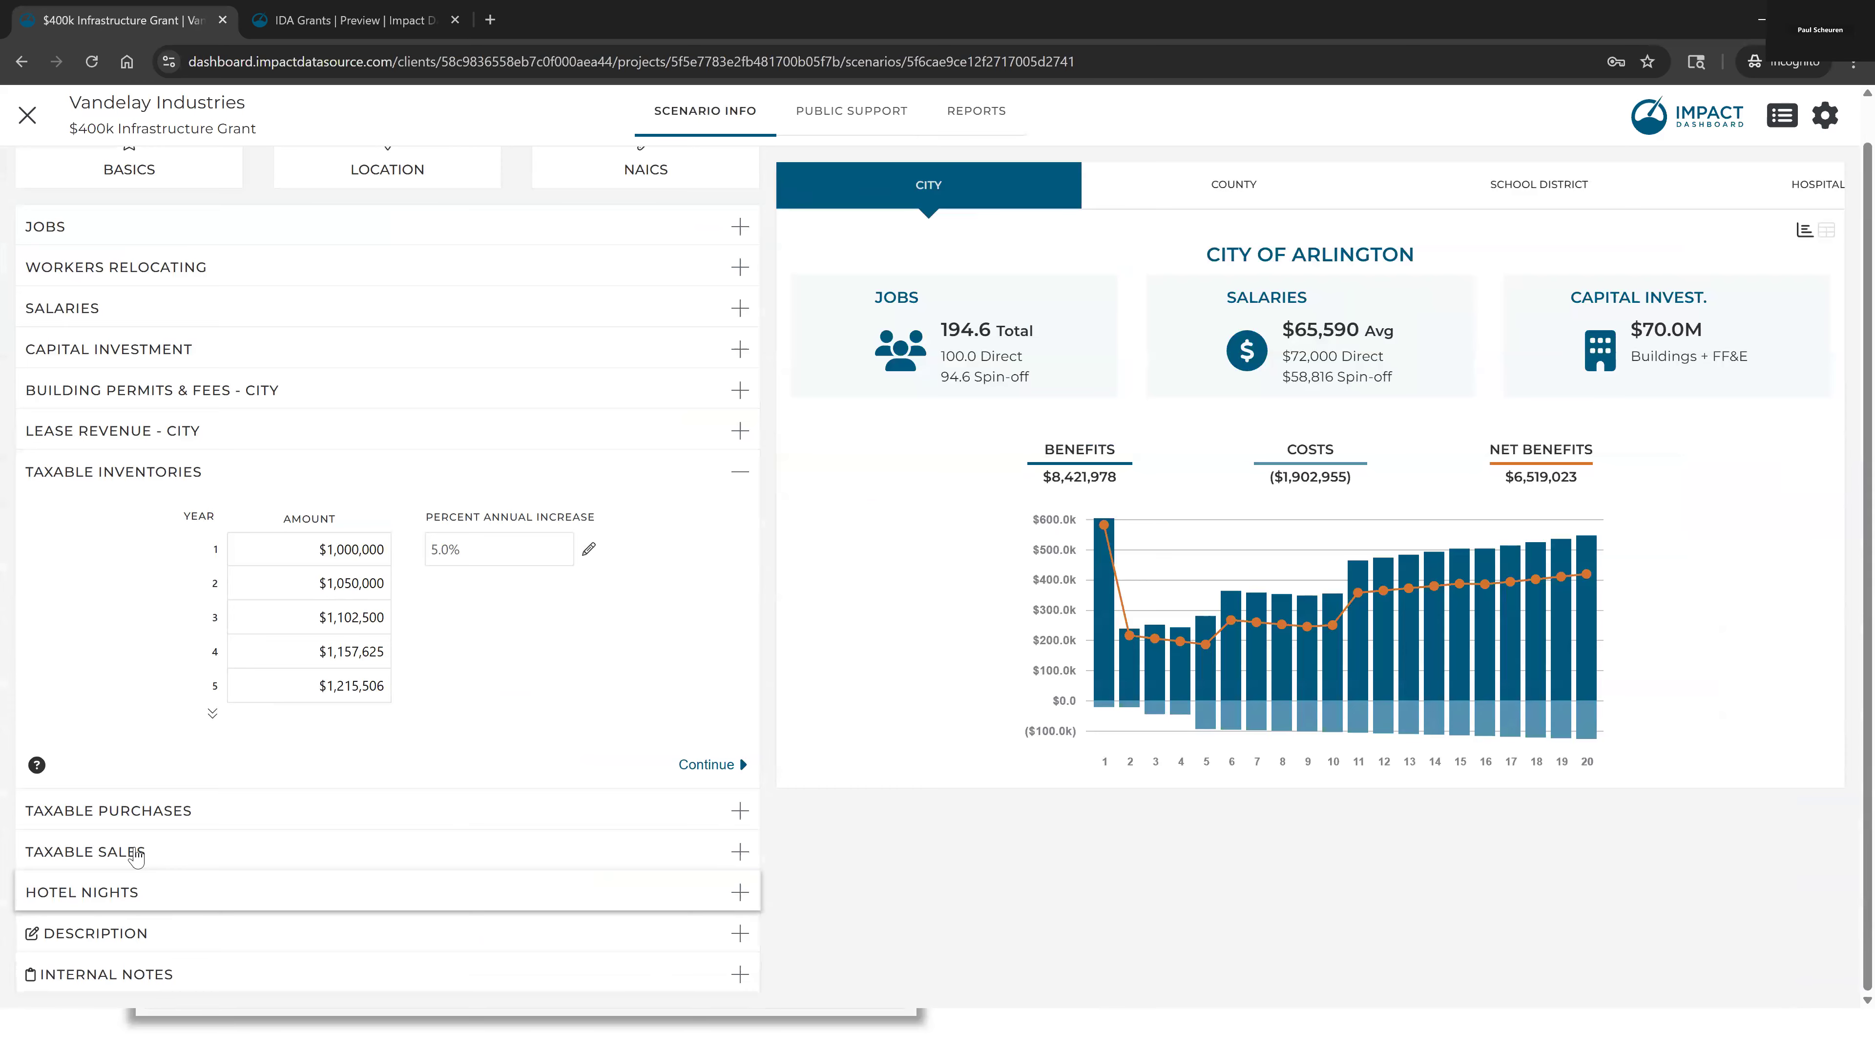
click(136, 853)
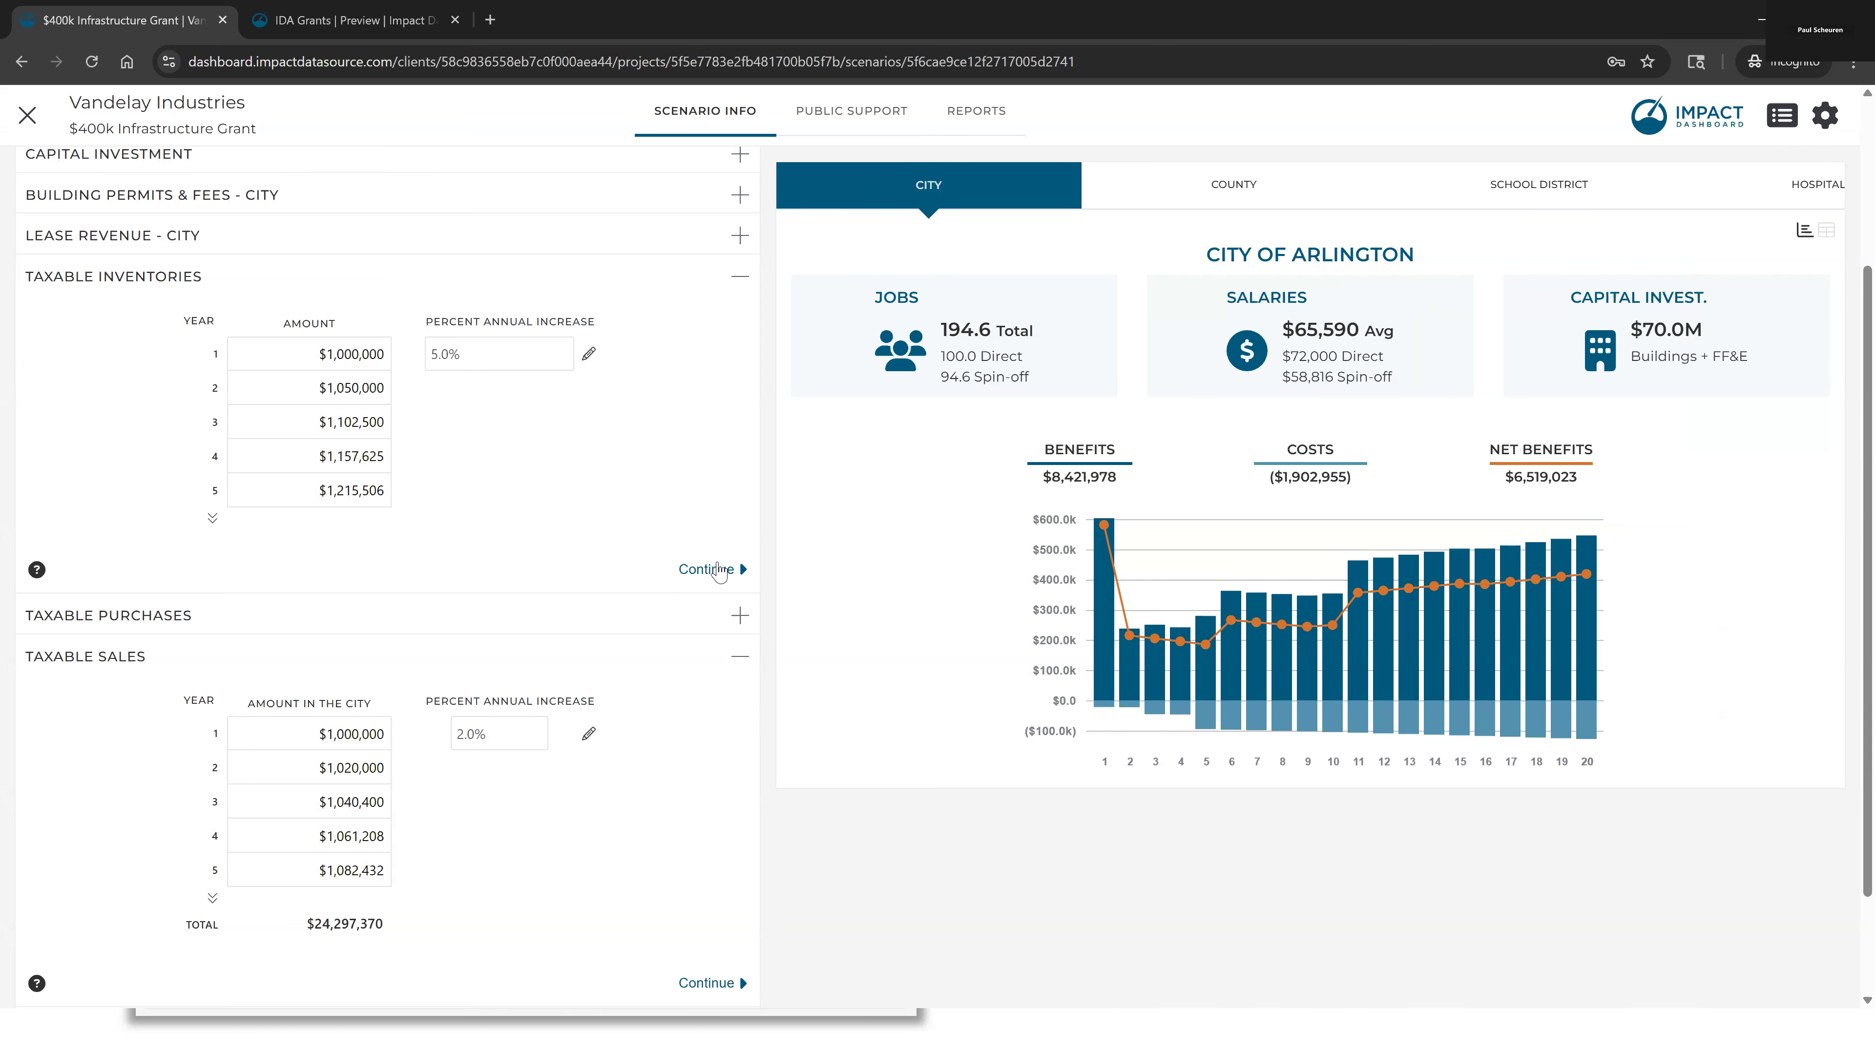
Close the scenario and create a project titled "Project X" with a scenario from the Nov 12, 2025 data form submission
click(29, 117)
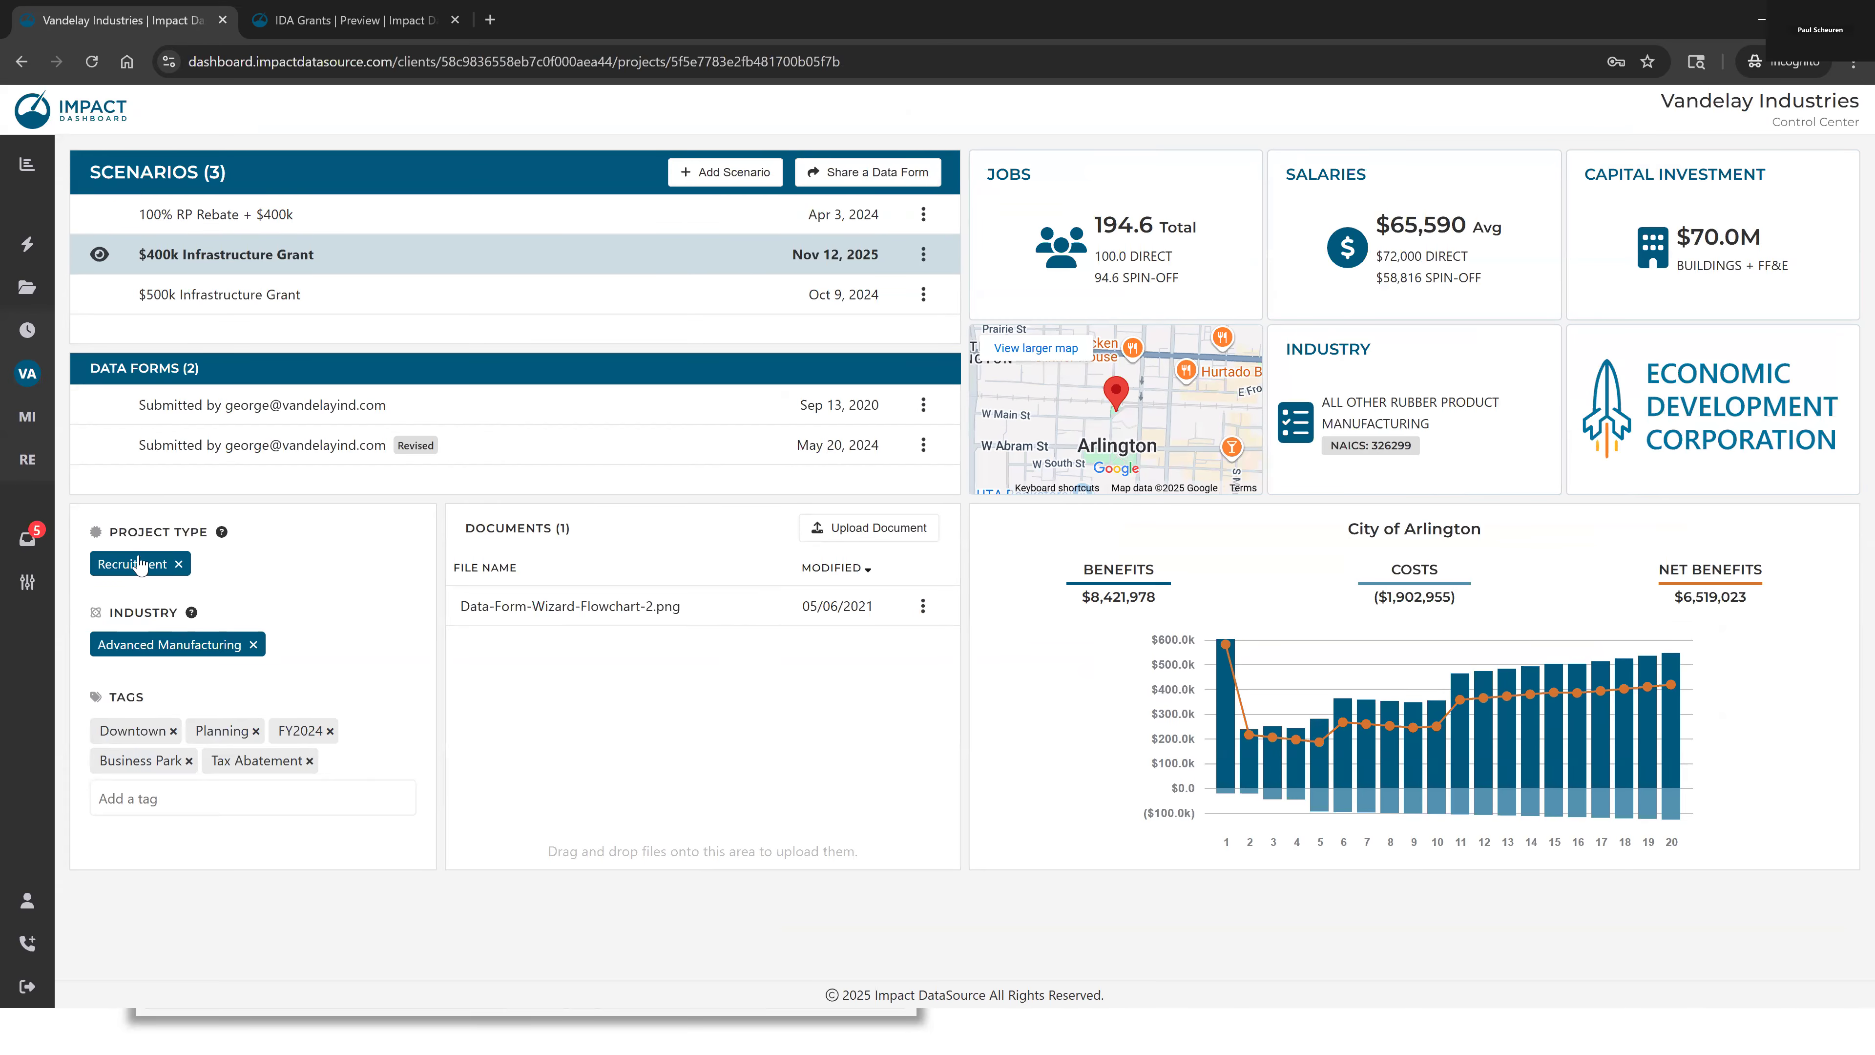
click(45, 536)
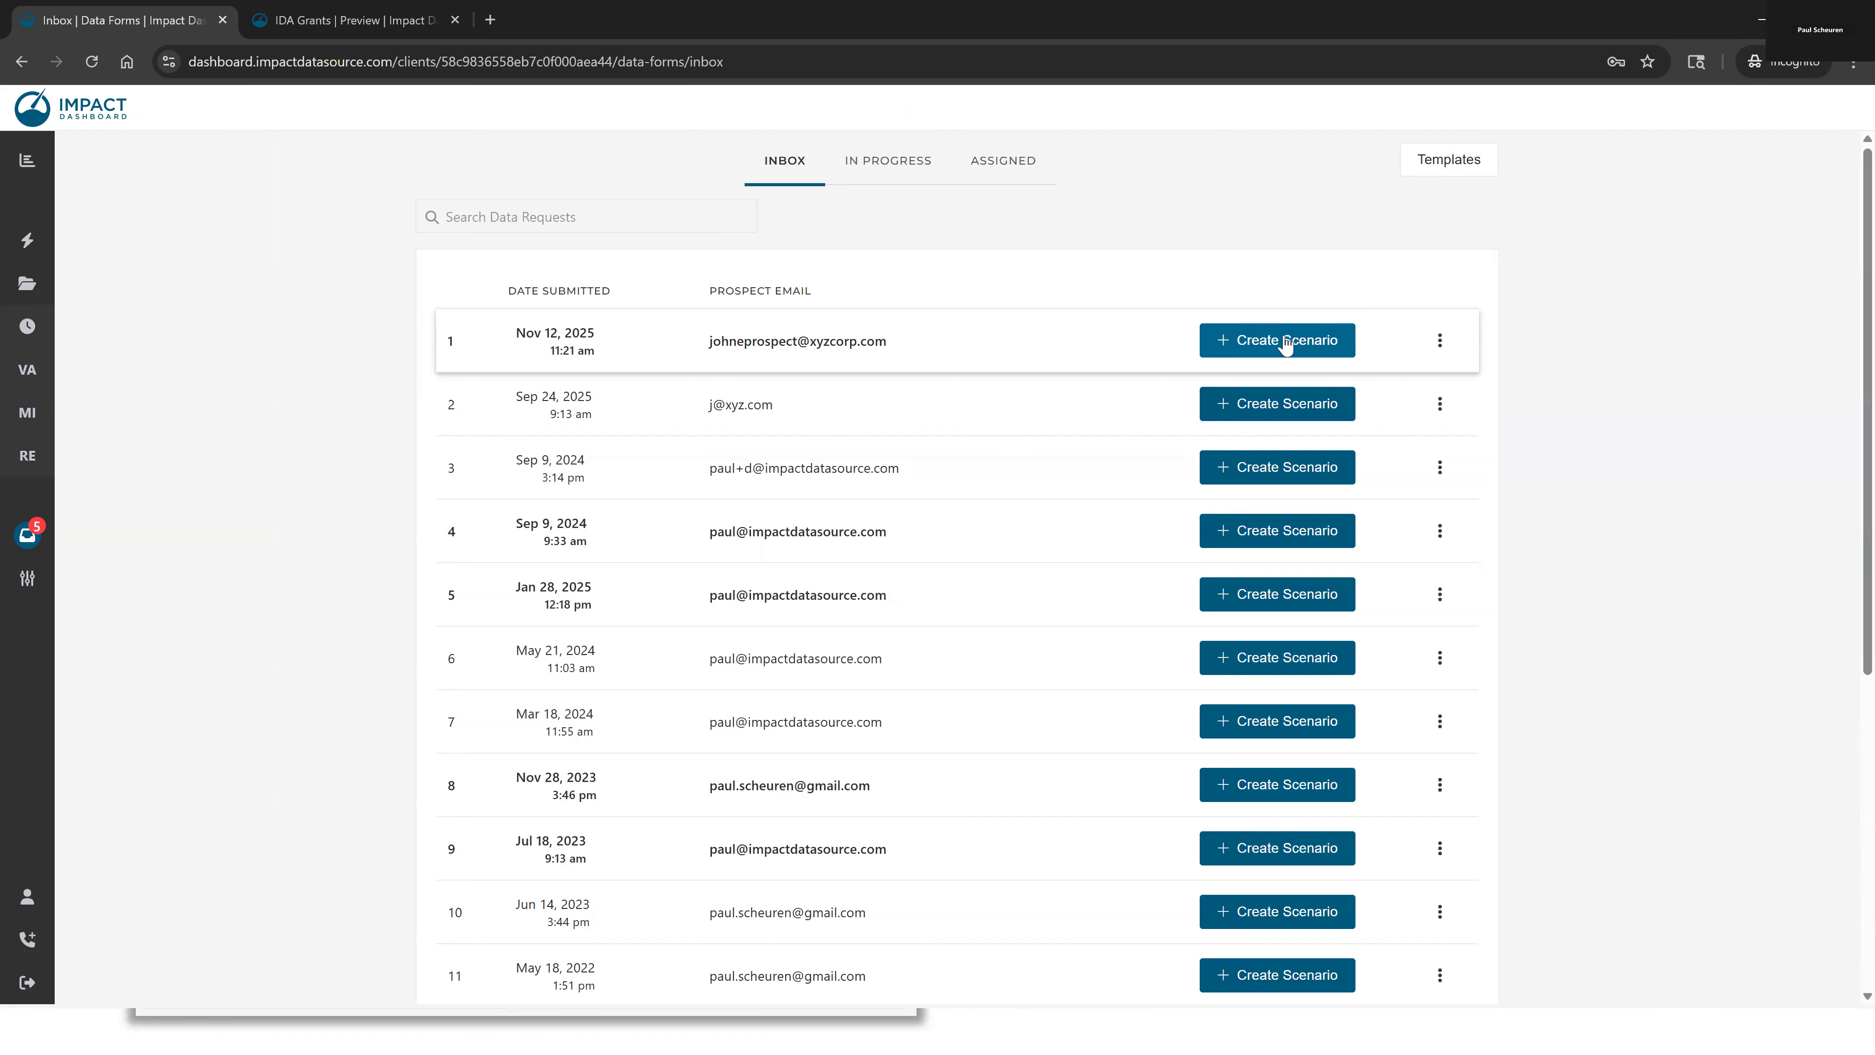
click(1247, 333)
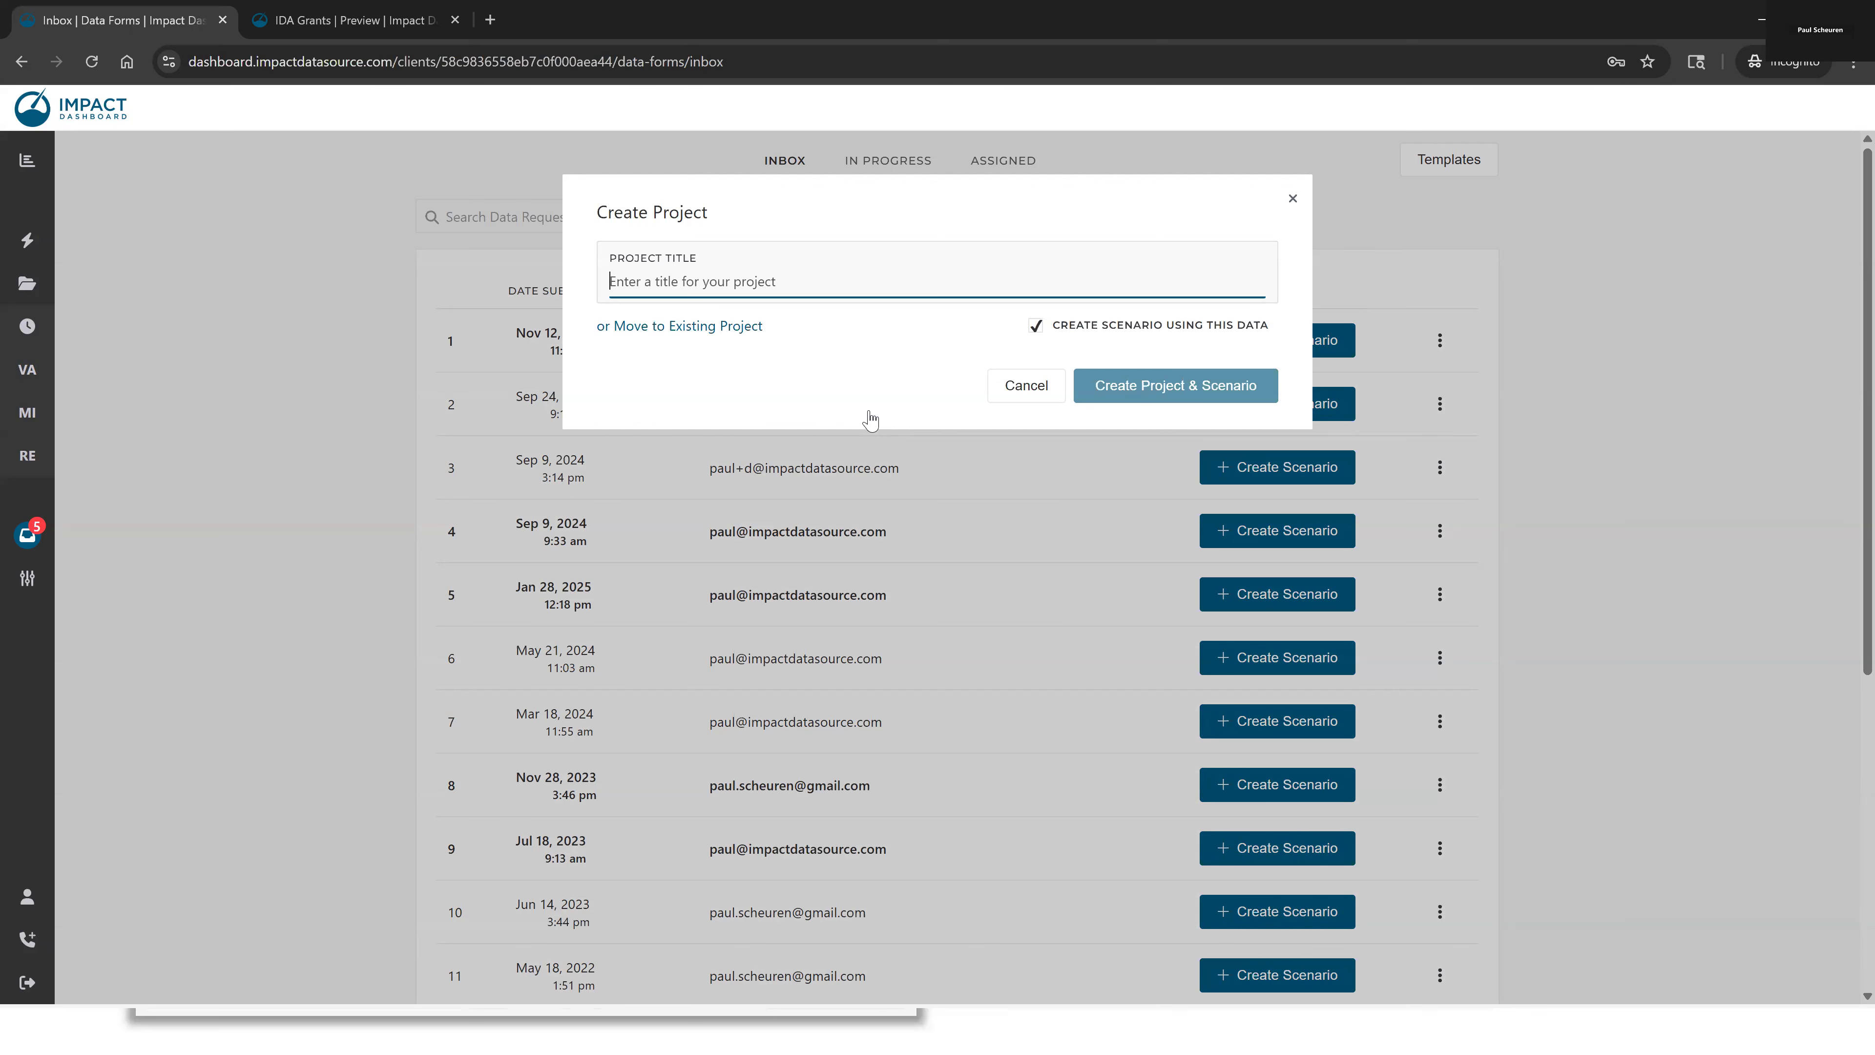
text(Project X)
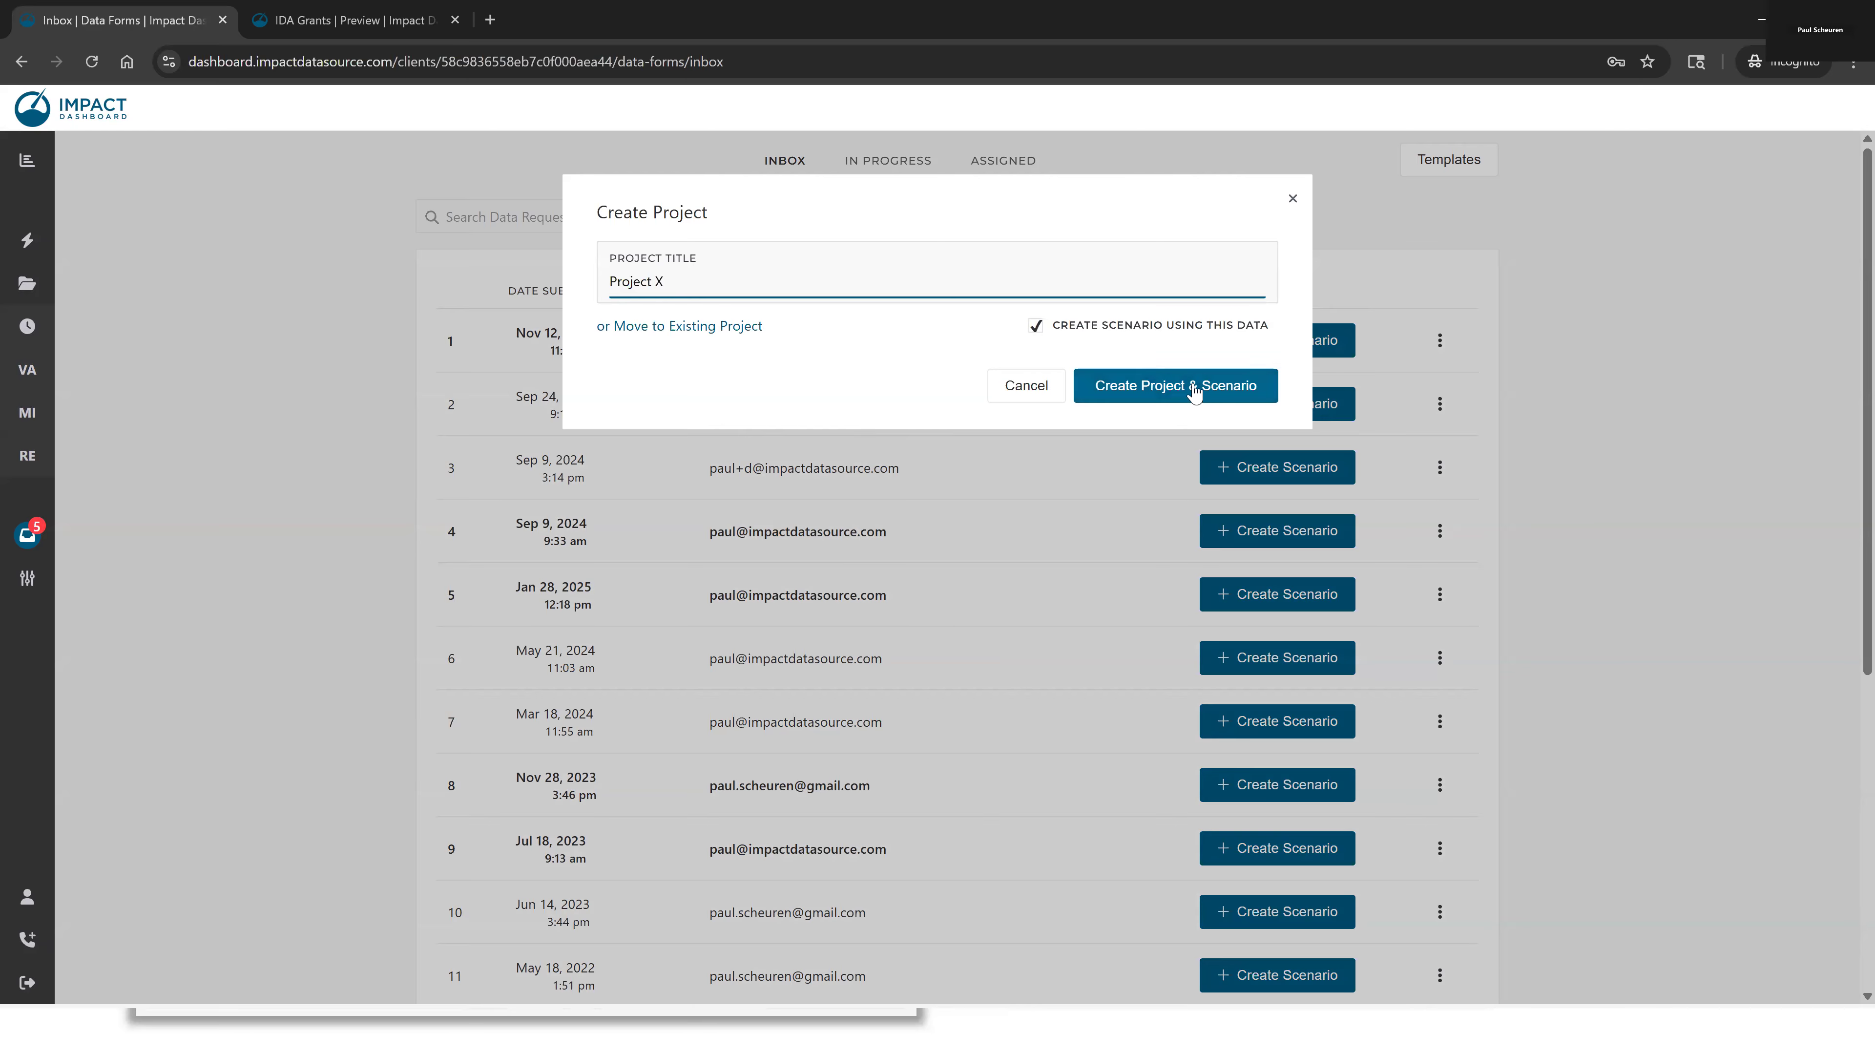
click(1167, 399)
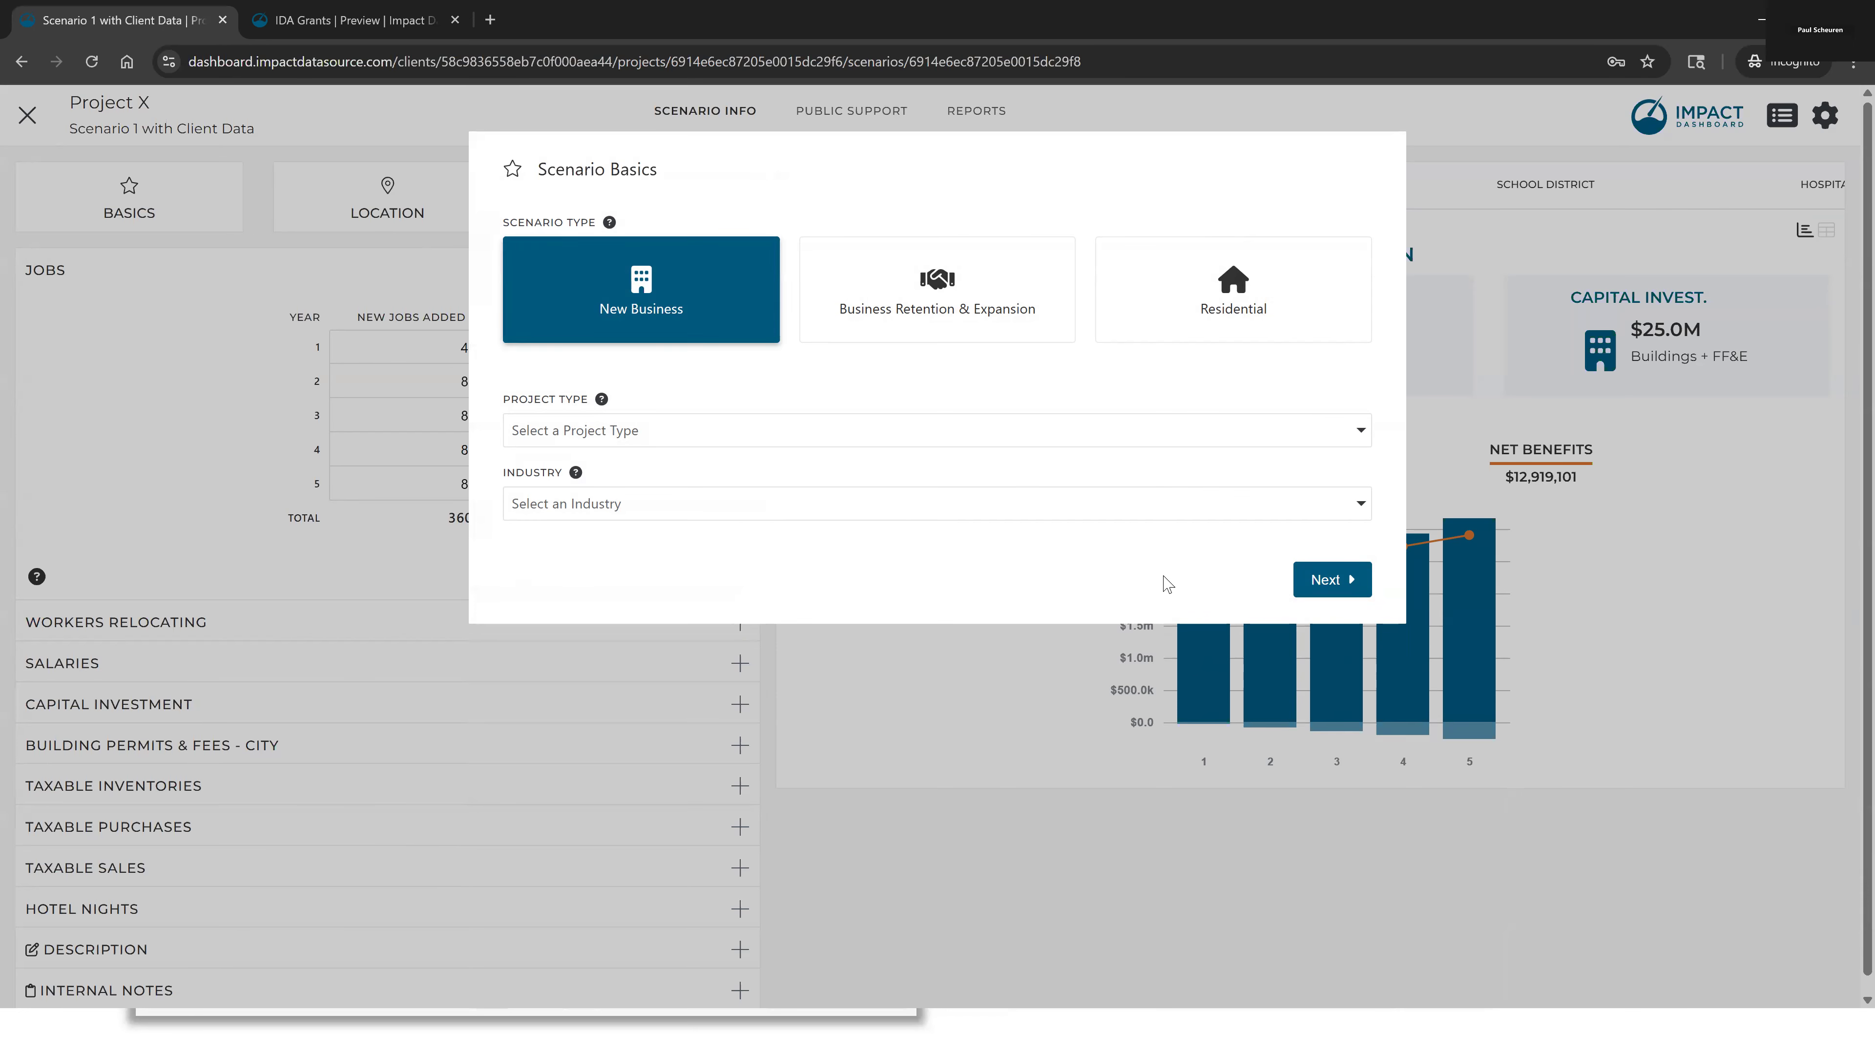
Keep the scenario basics as they are and set the city to City of Sherman and the school district to Sherman ISD
click(1336, 582)
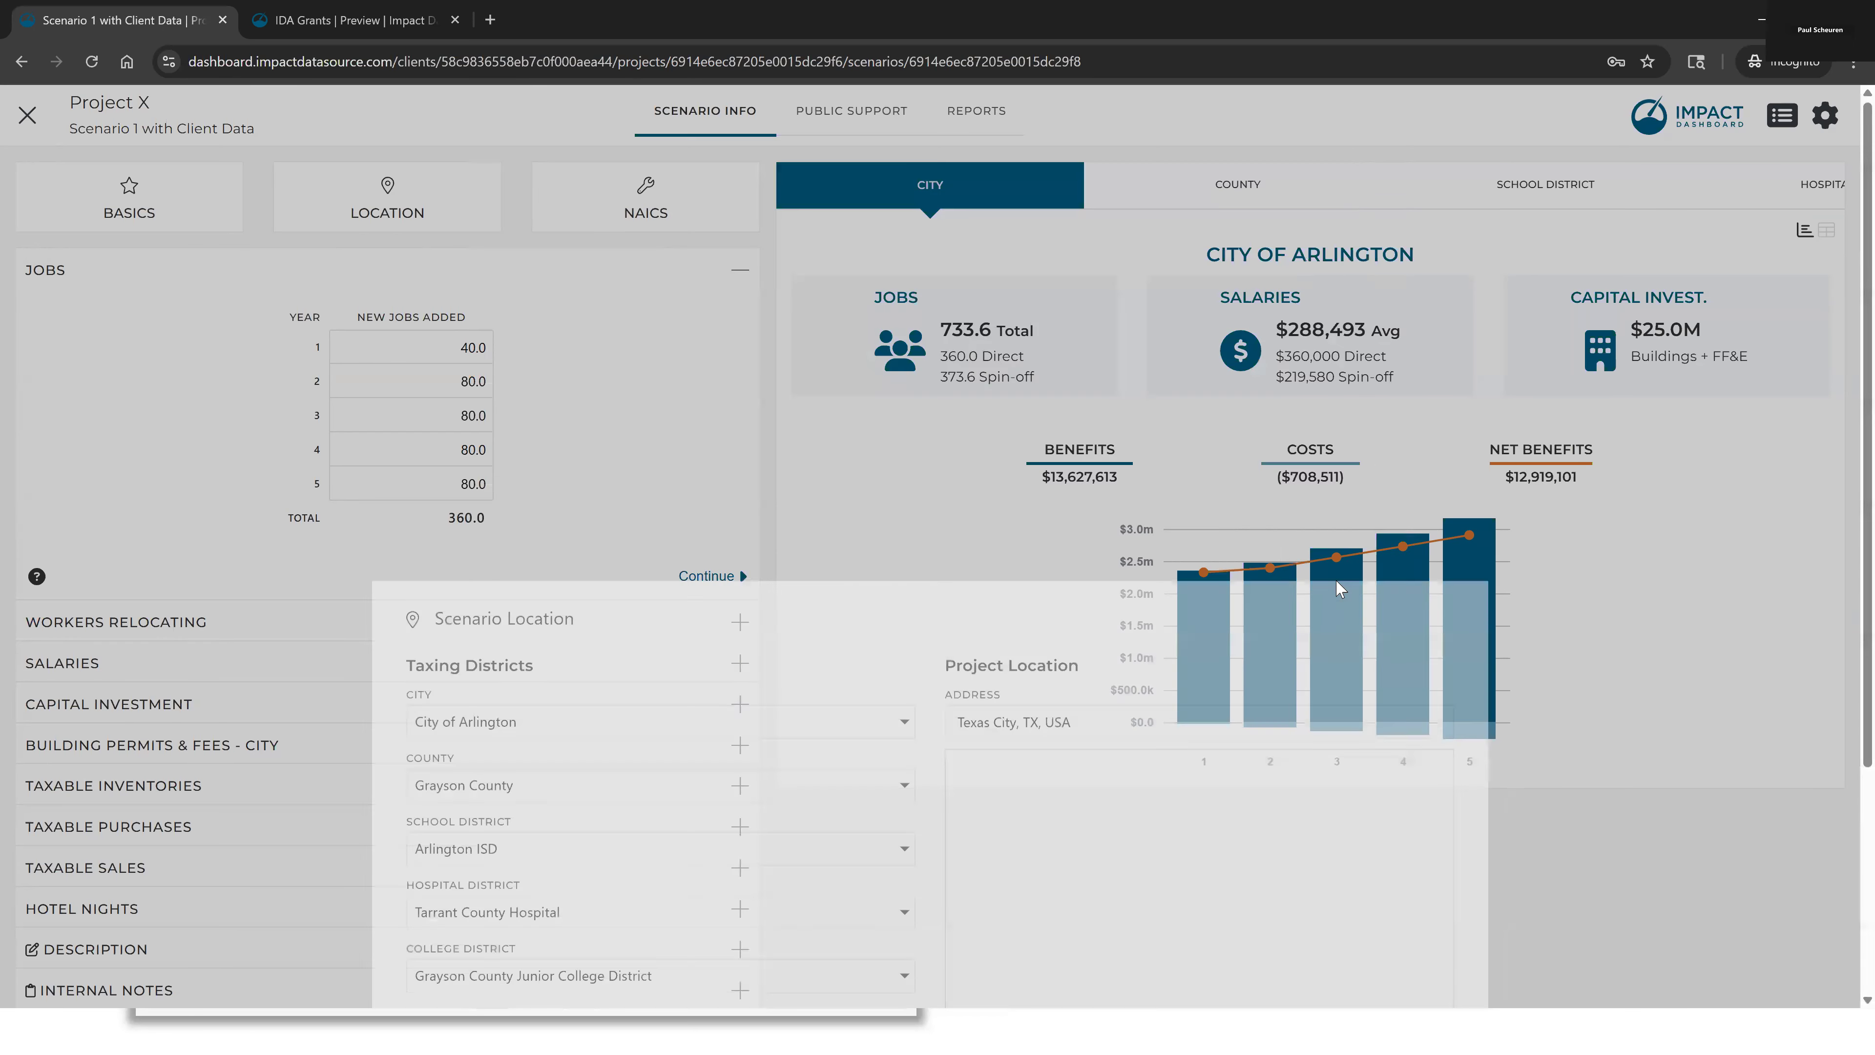
click(493, 281)
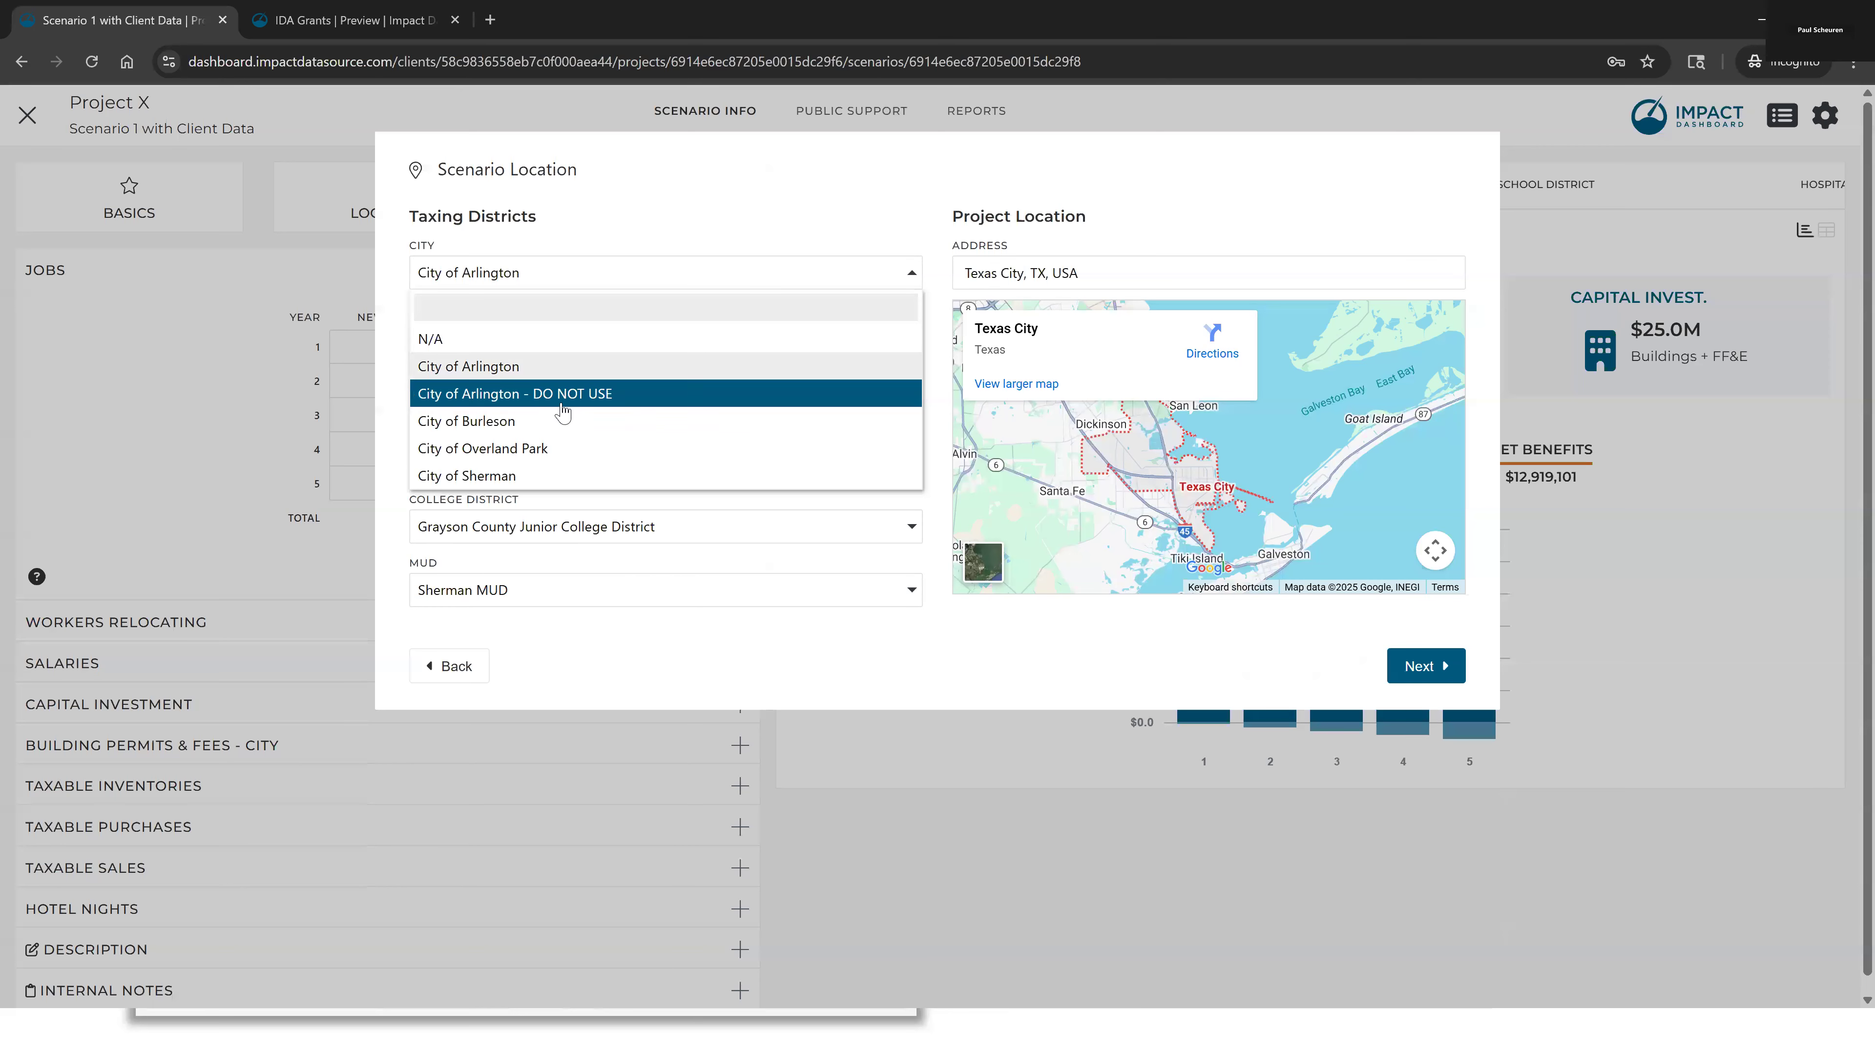
click(545, 475)
click(466, 330)
click(467, 330)
click(504, 398)
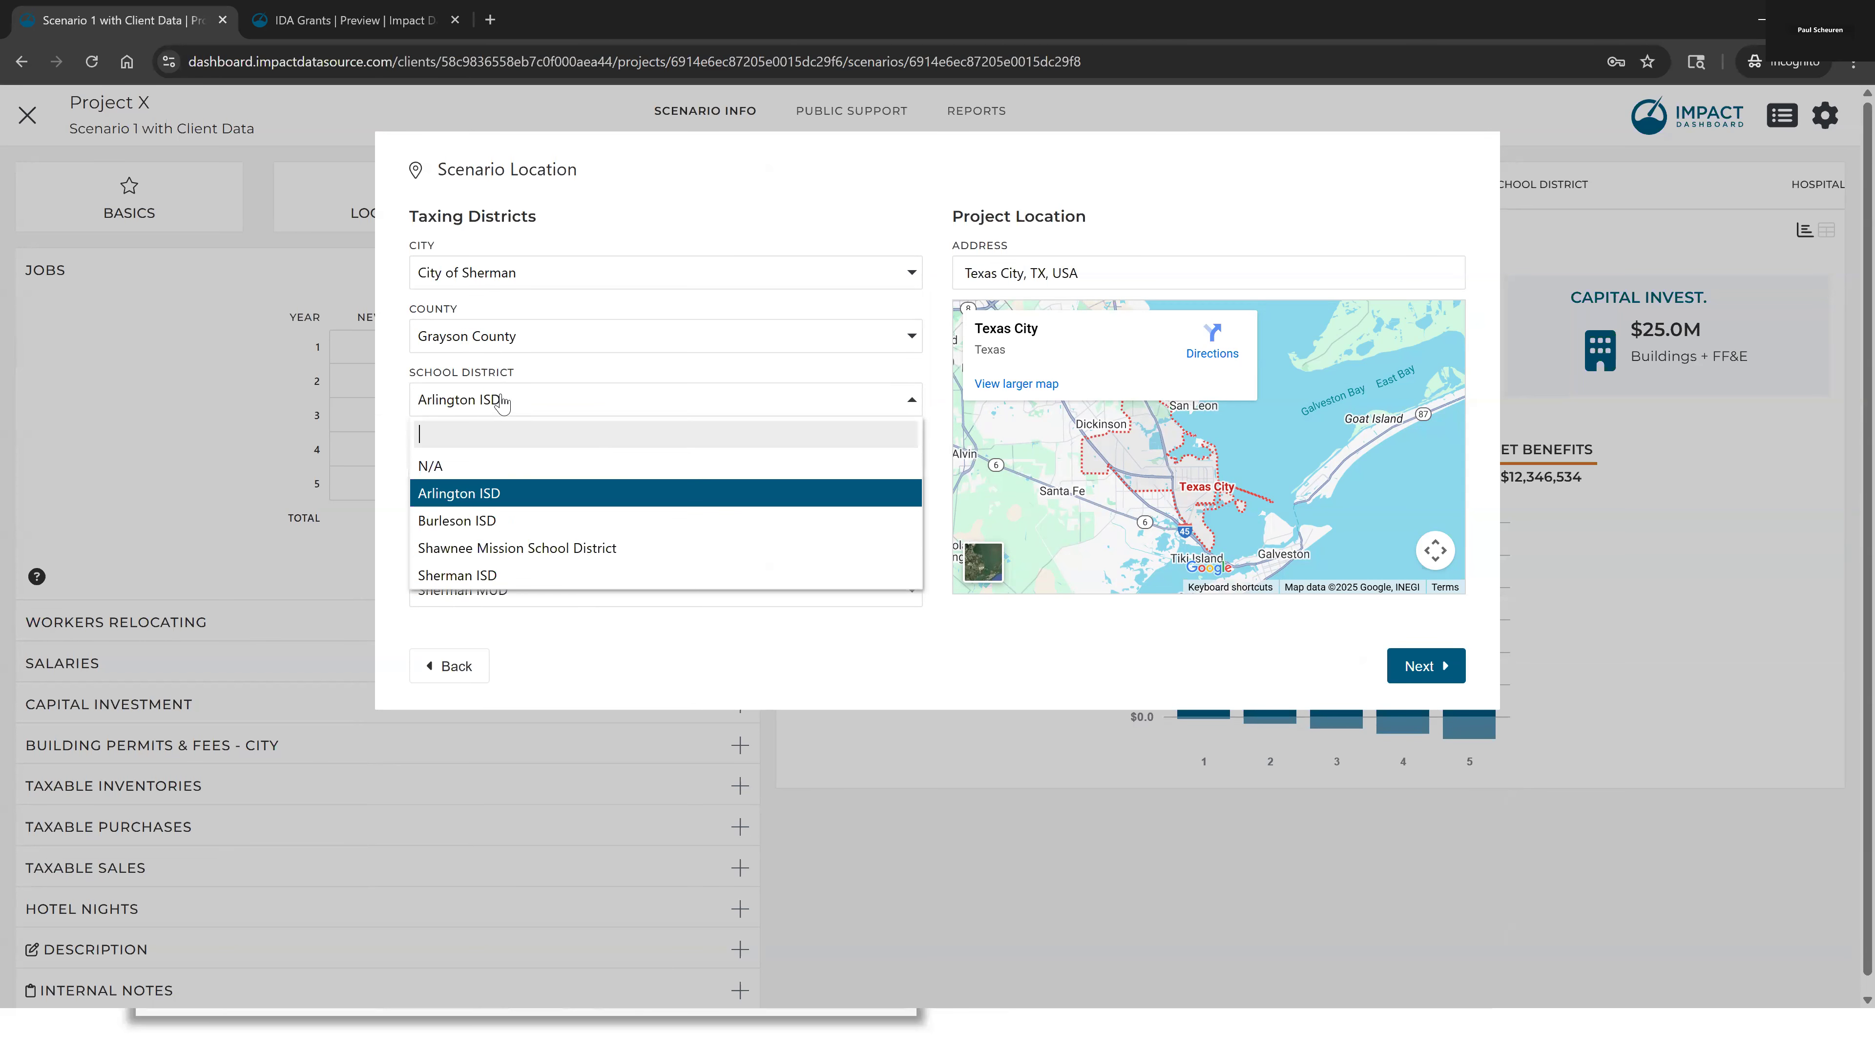
click(565, 575)
Set the hospital district and MUD to N/A and finish the scenario setup, keeping the NAICS code
click(524, 466)
click(538, 529)
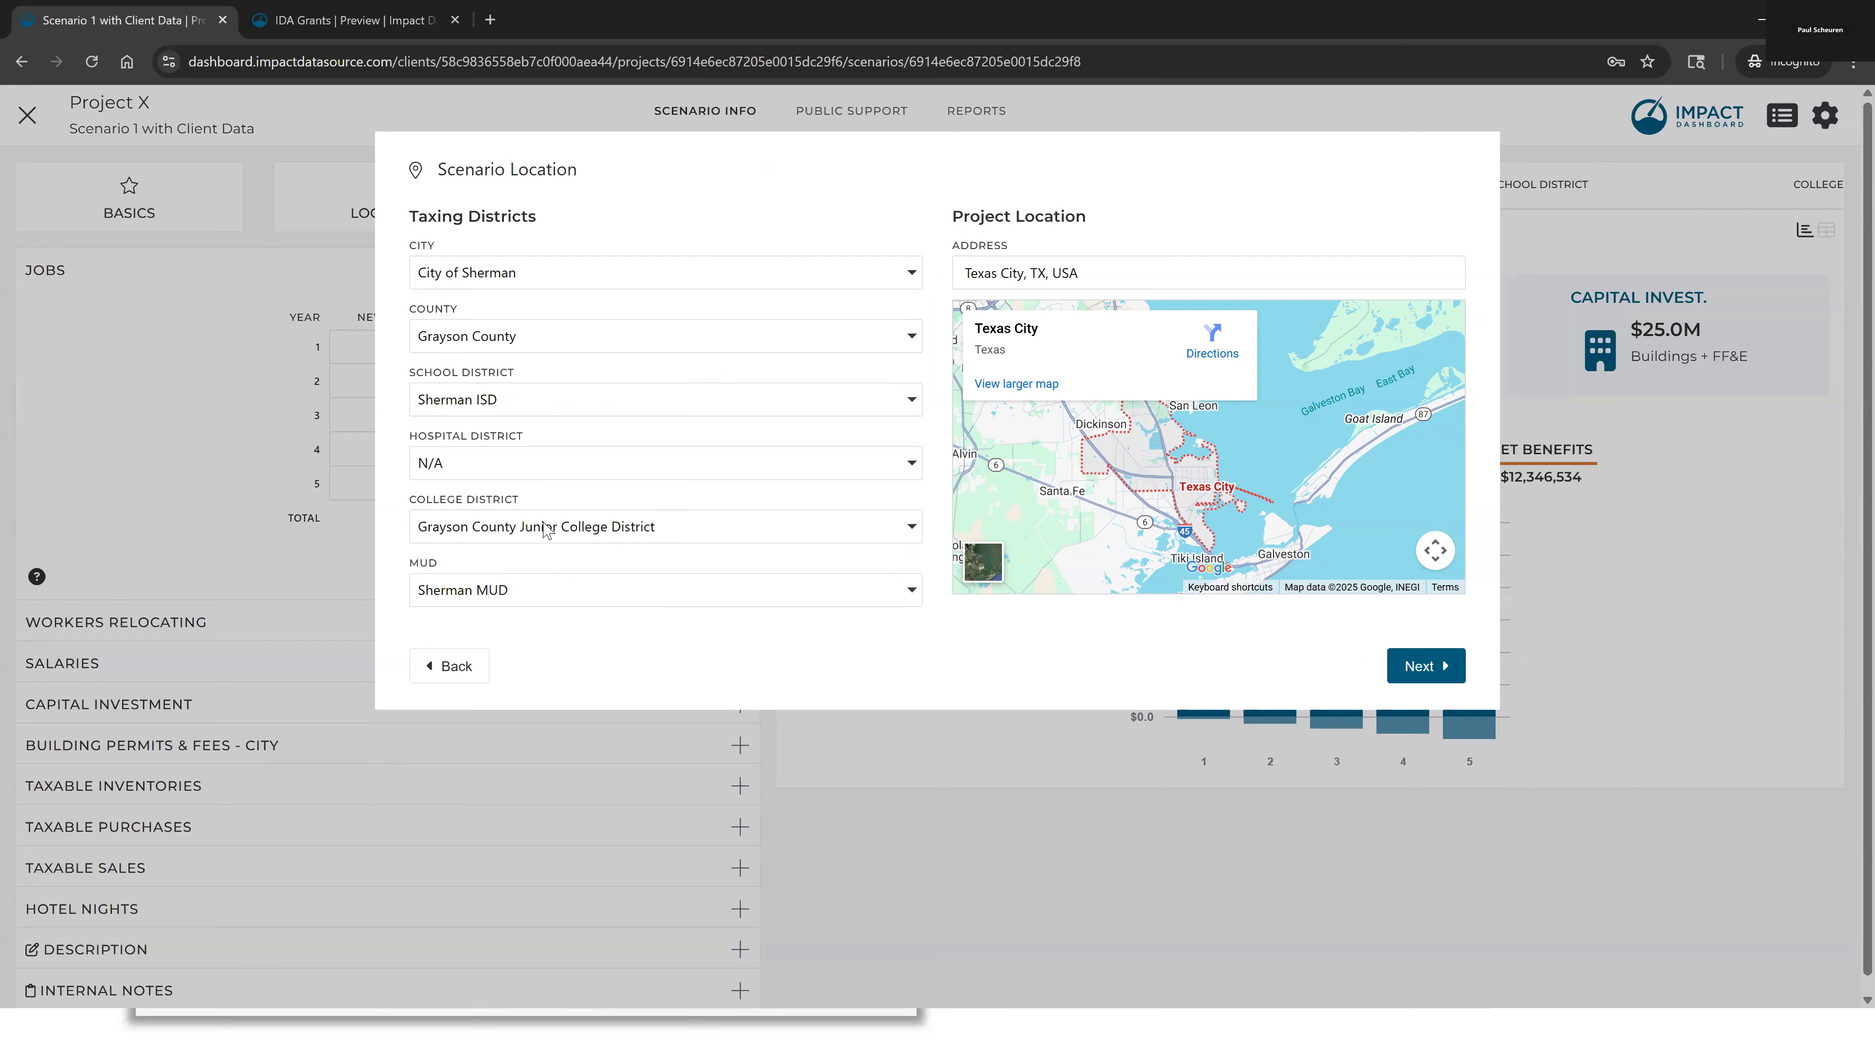
click(536, 590)
click(537, 656)
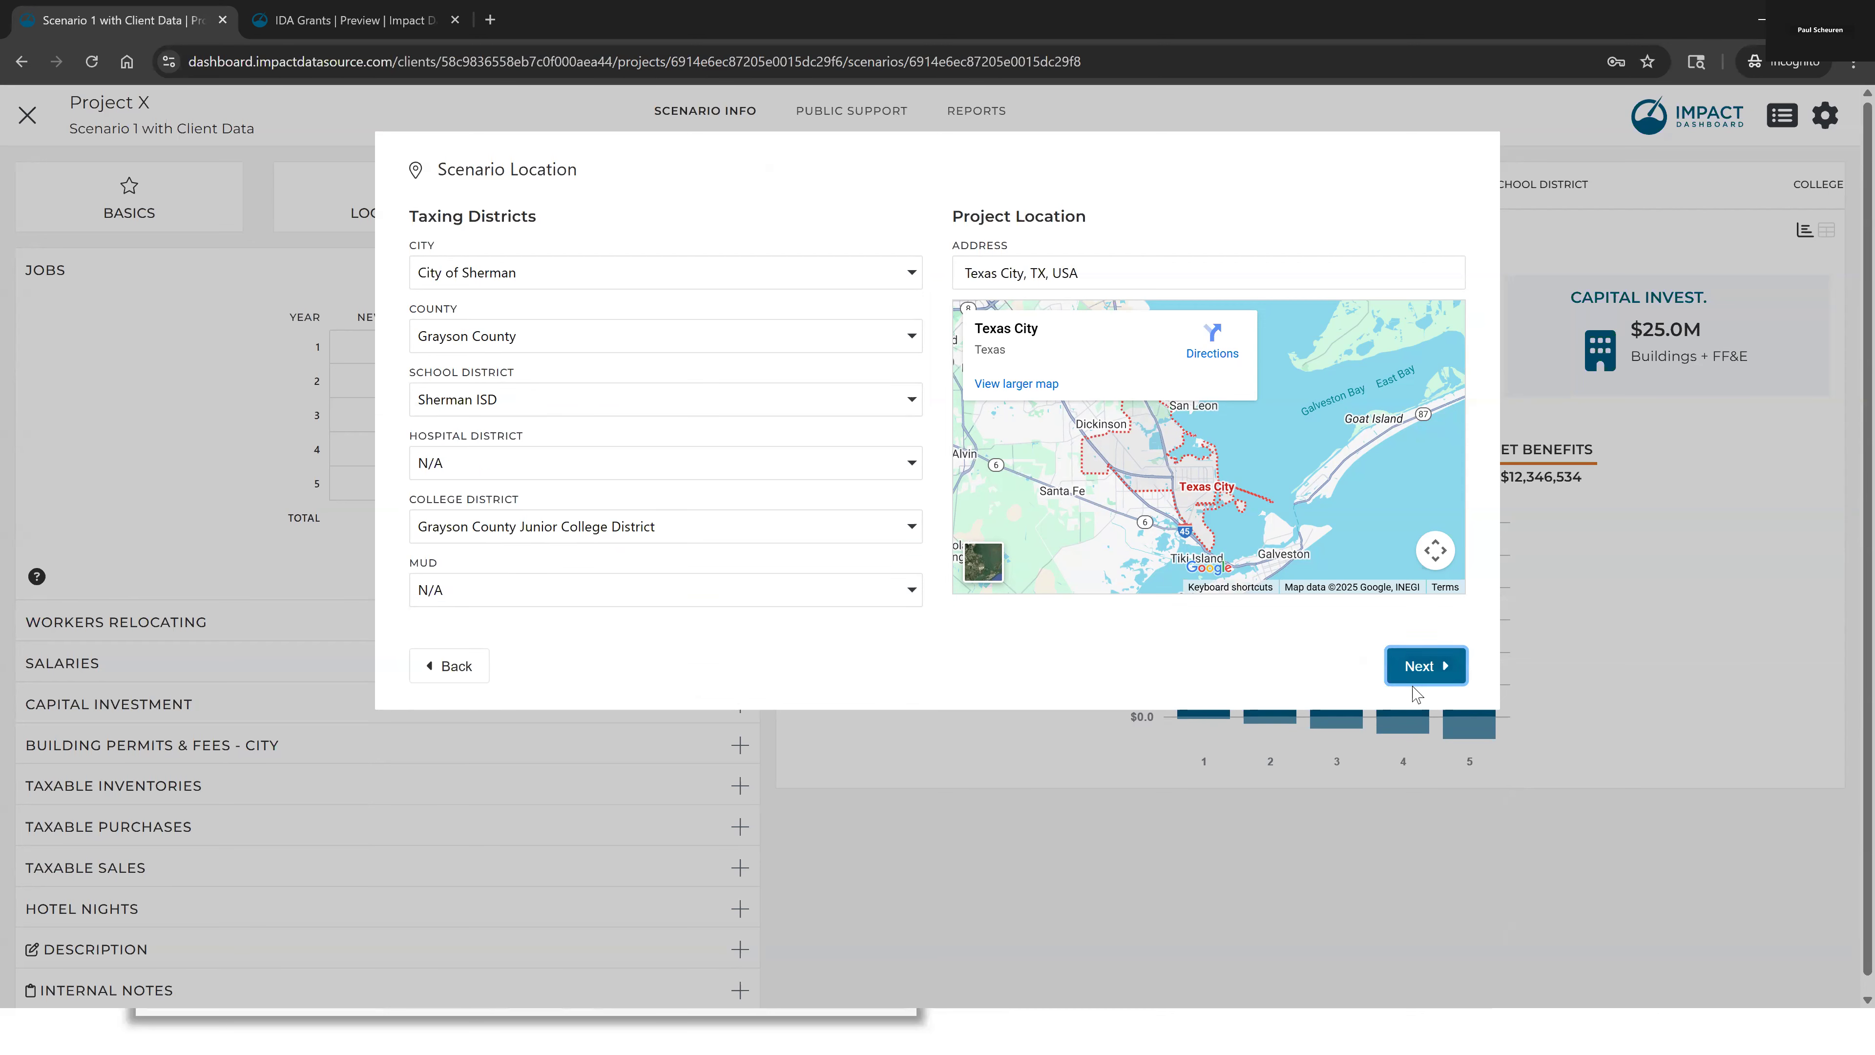
click(1418, 668)
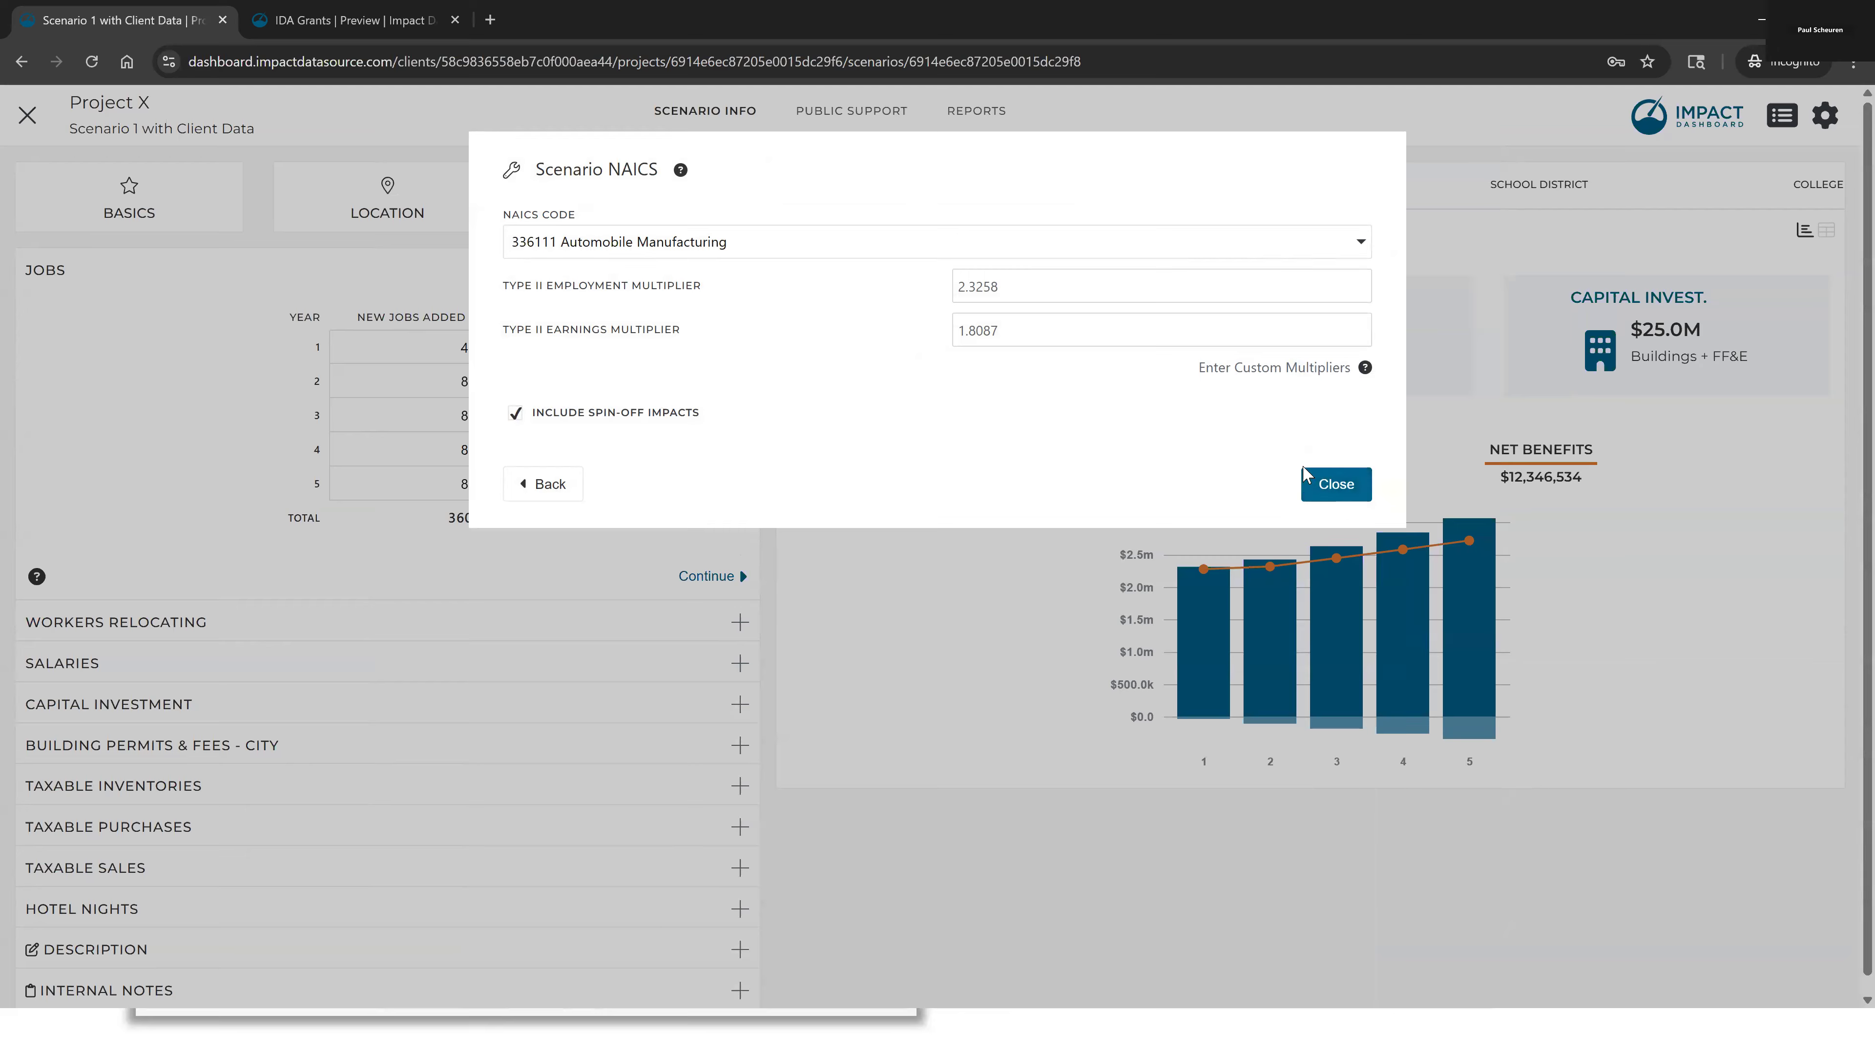
click(1336, 486)
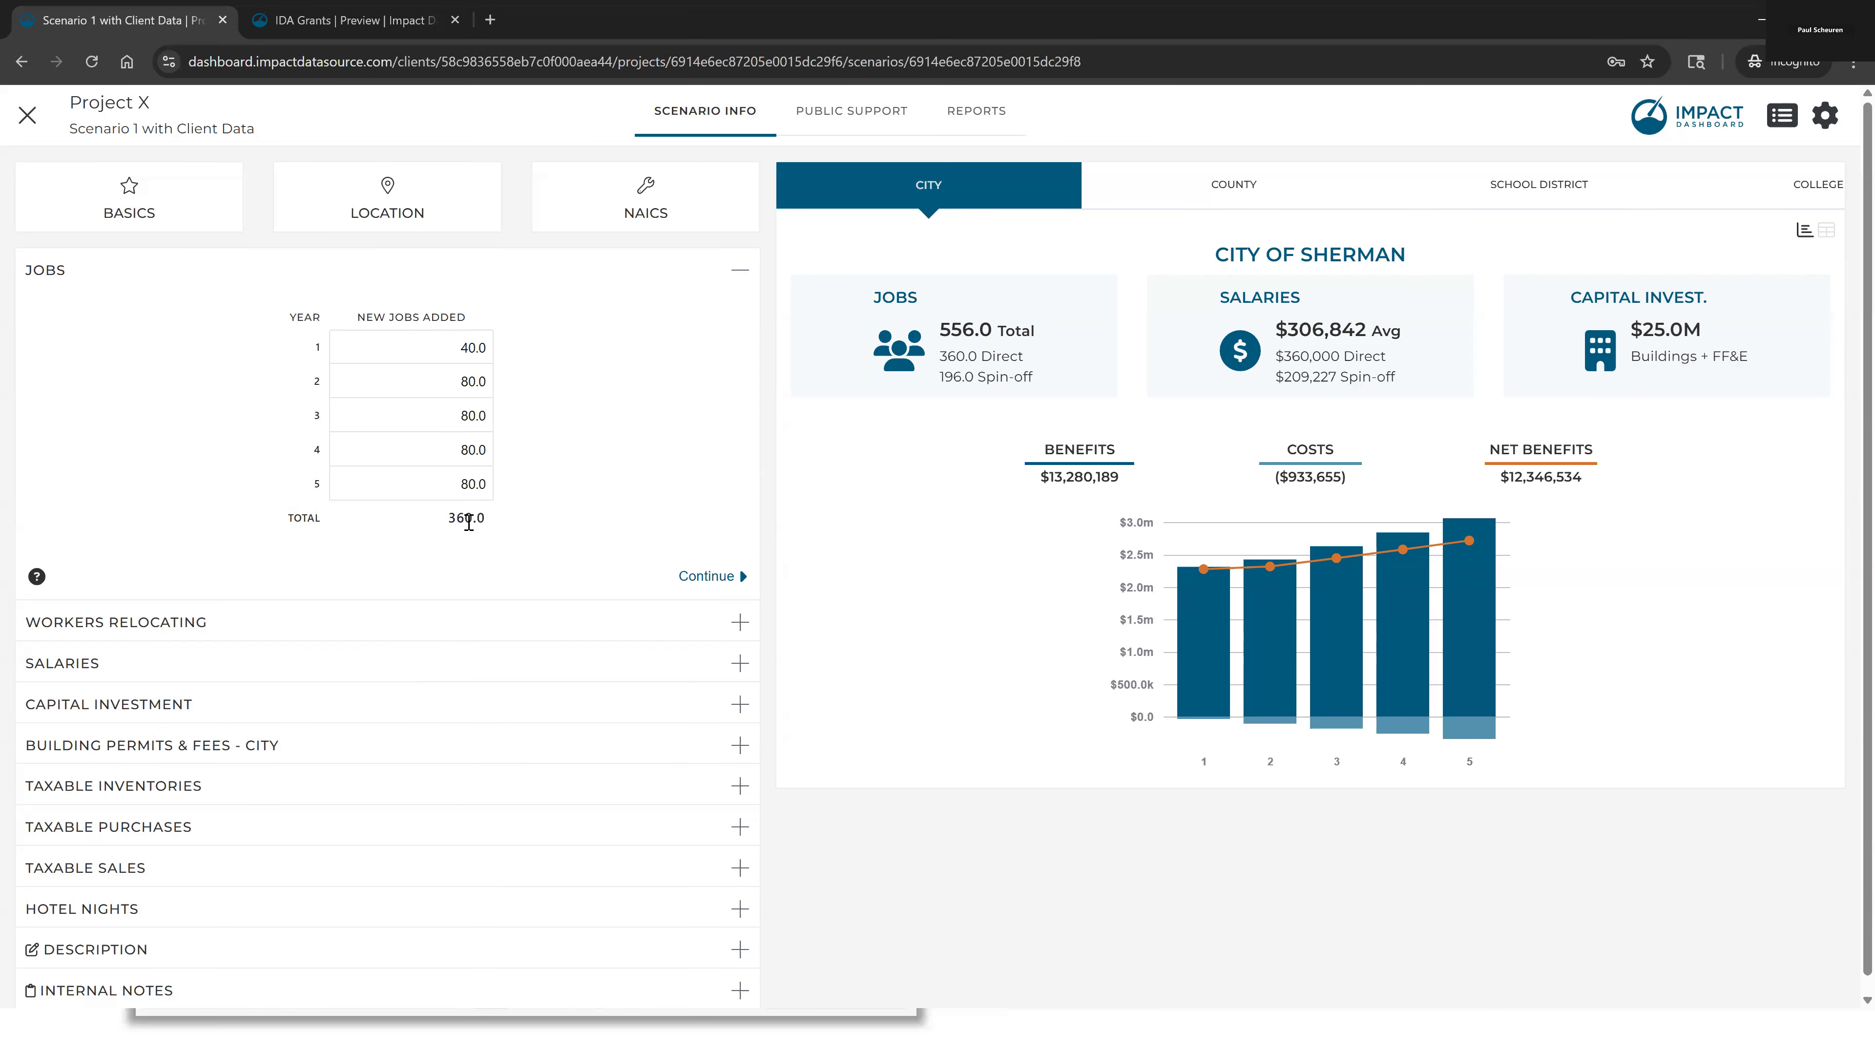
Set the new jobs added to 40 in year 2 and to 0 in years 3, 4 and 5
drag(485, 526, 442, 536)
click(562, 526)
click(470, 356)
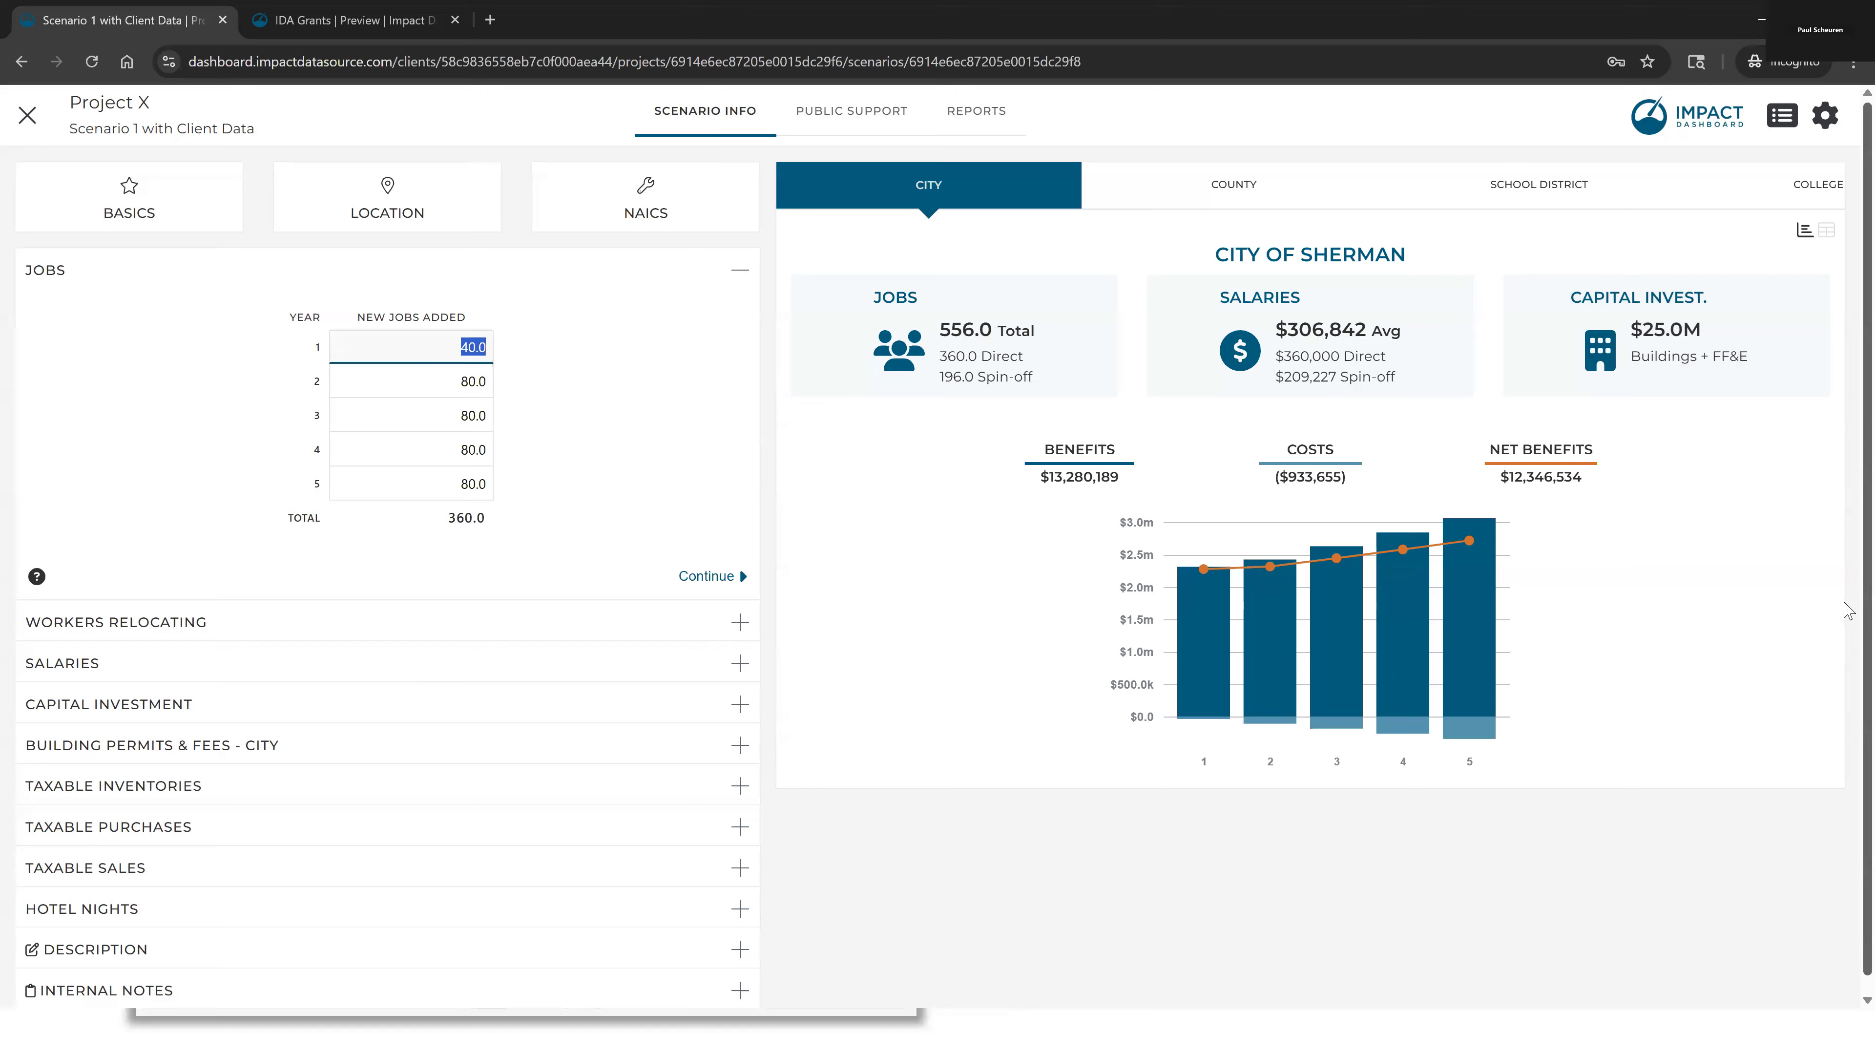
click(479, 375)
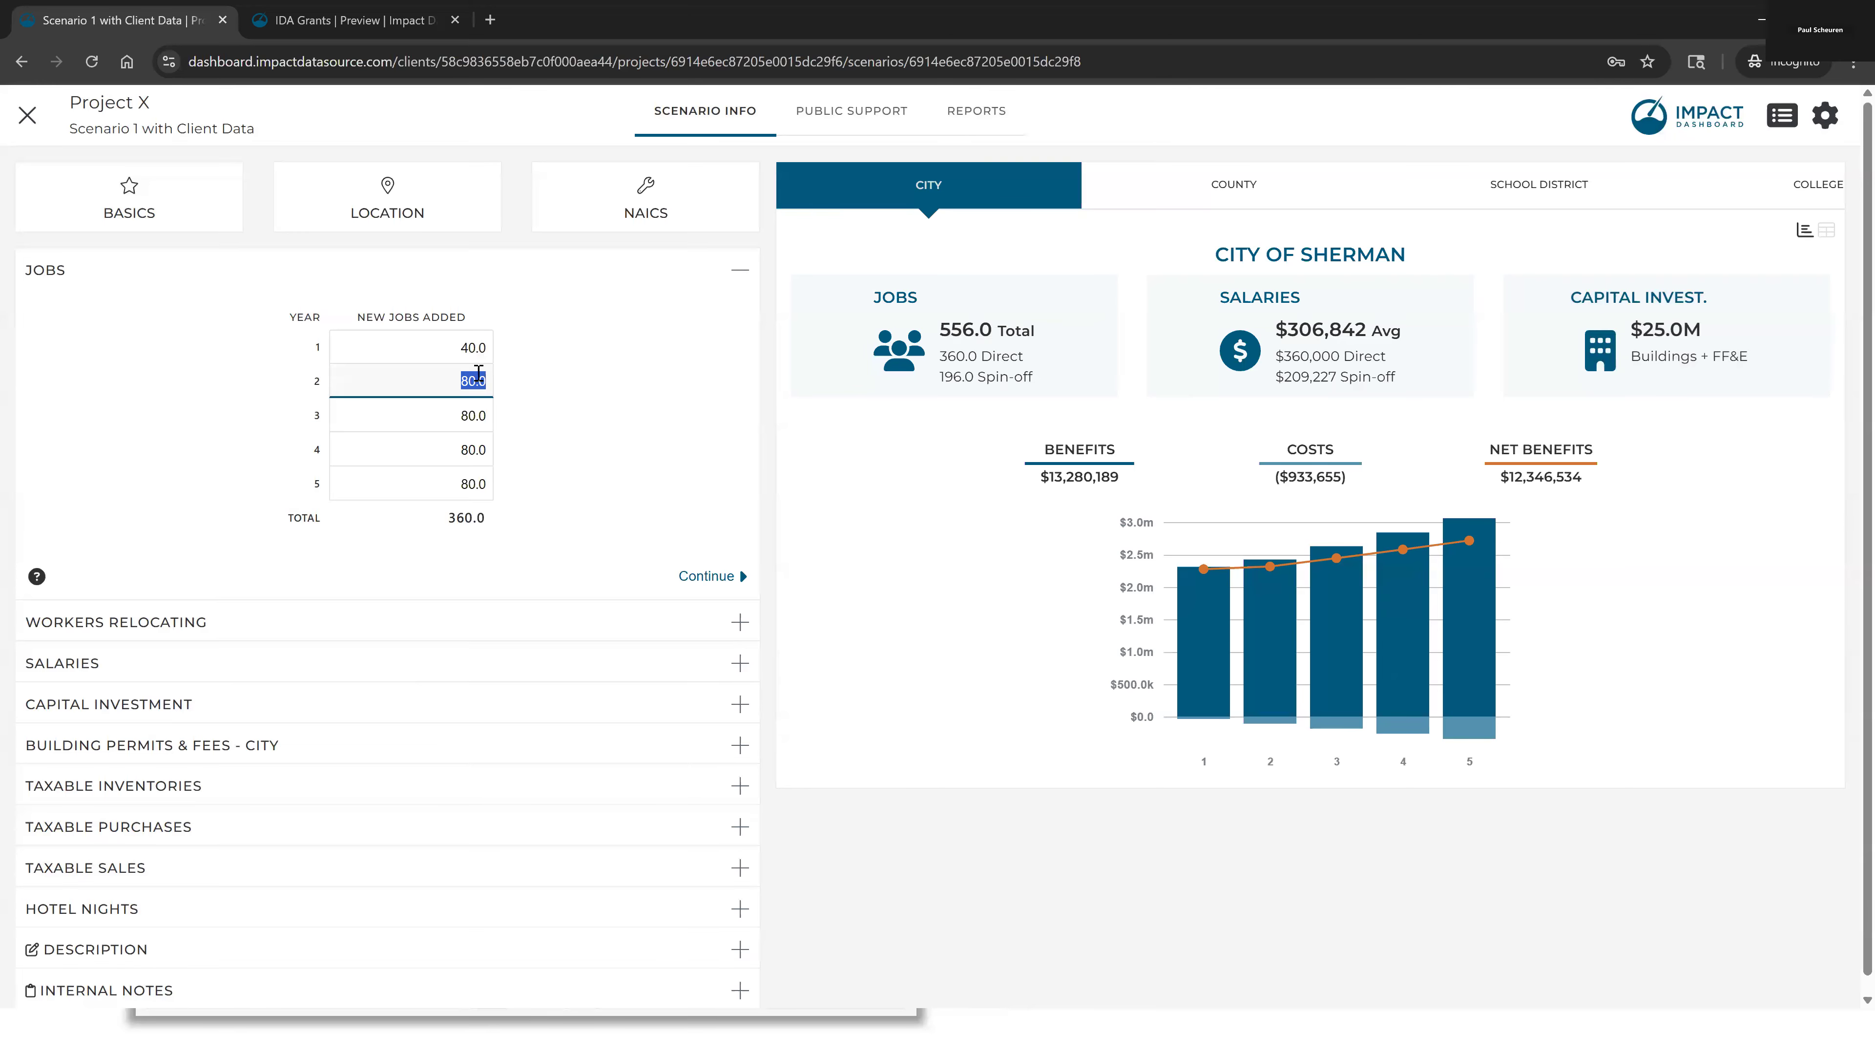
text(40)
click(415, 427)
text(0)
click(445, 455)
text(0)
click(452, 487)
text(0)
click(598, 482)
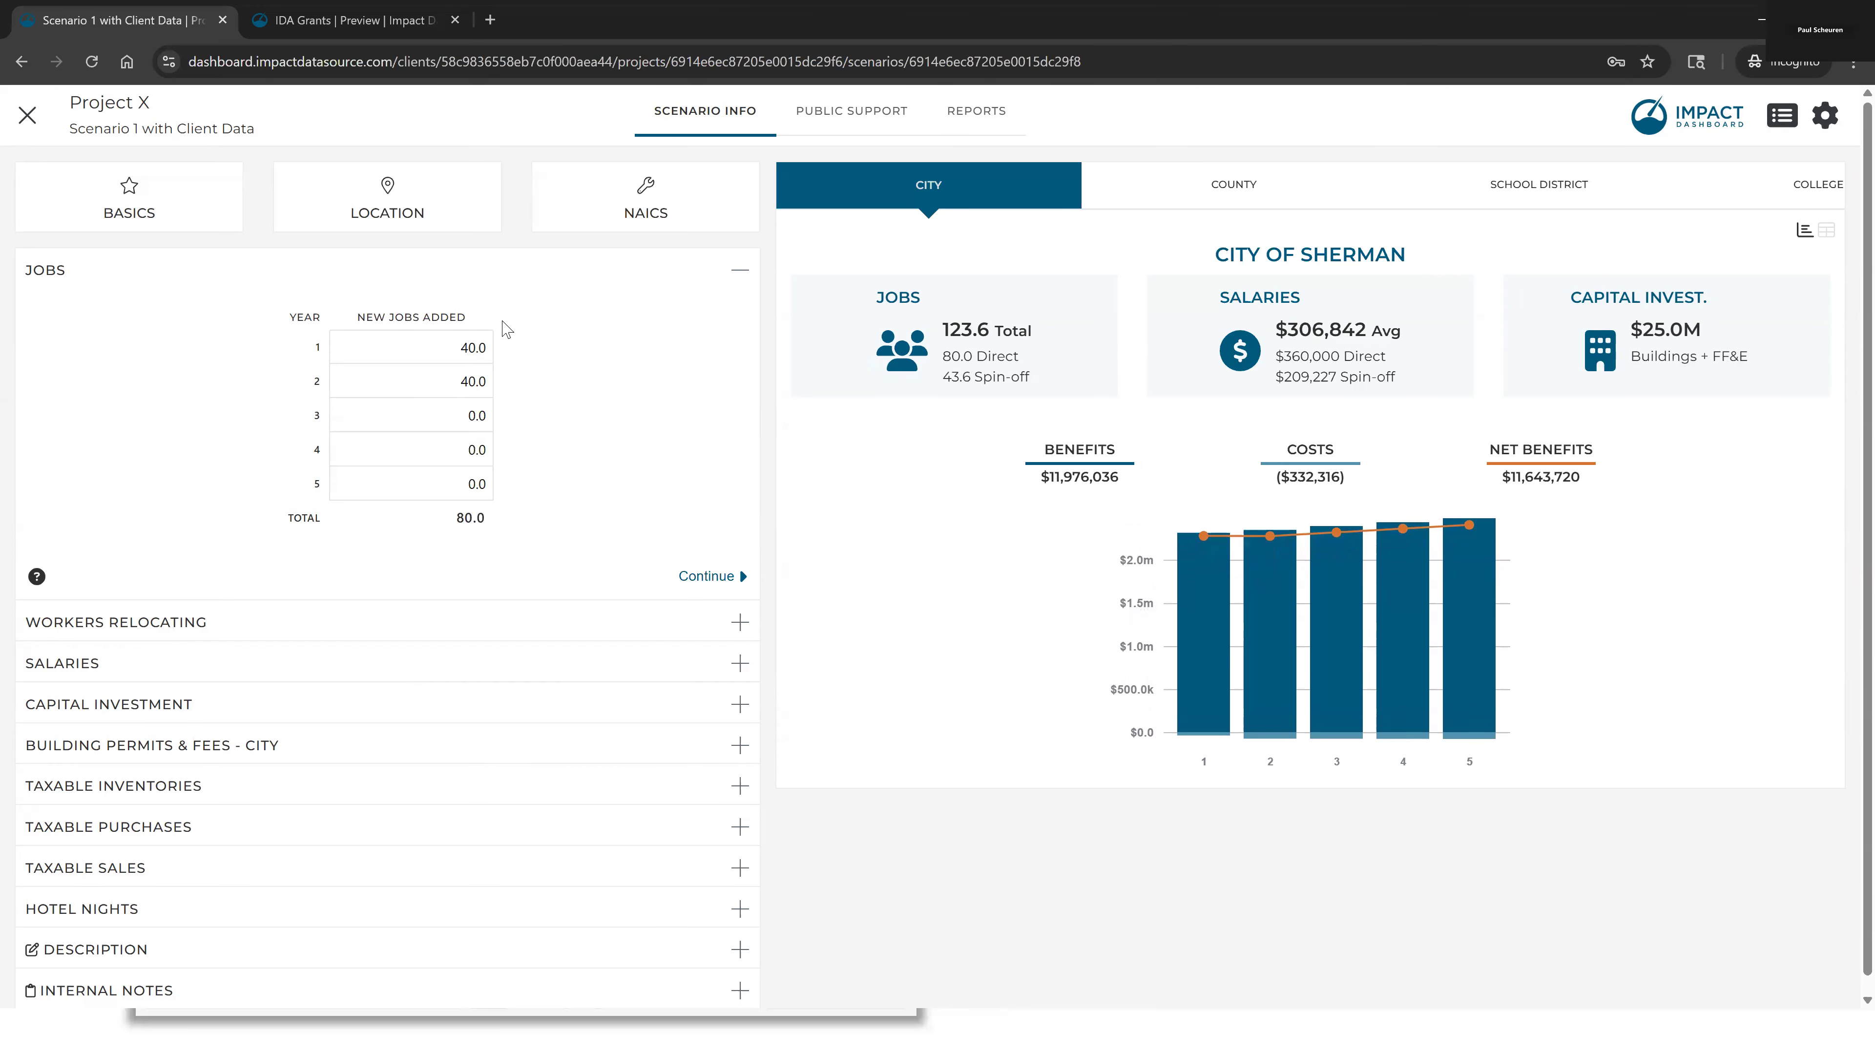
Review the workers relocating, salaries and capital investment inputs and open the scenario's fact sheet report
click(702, 577)
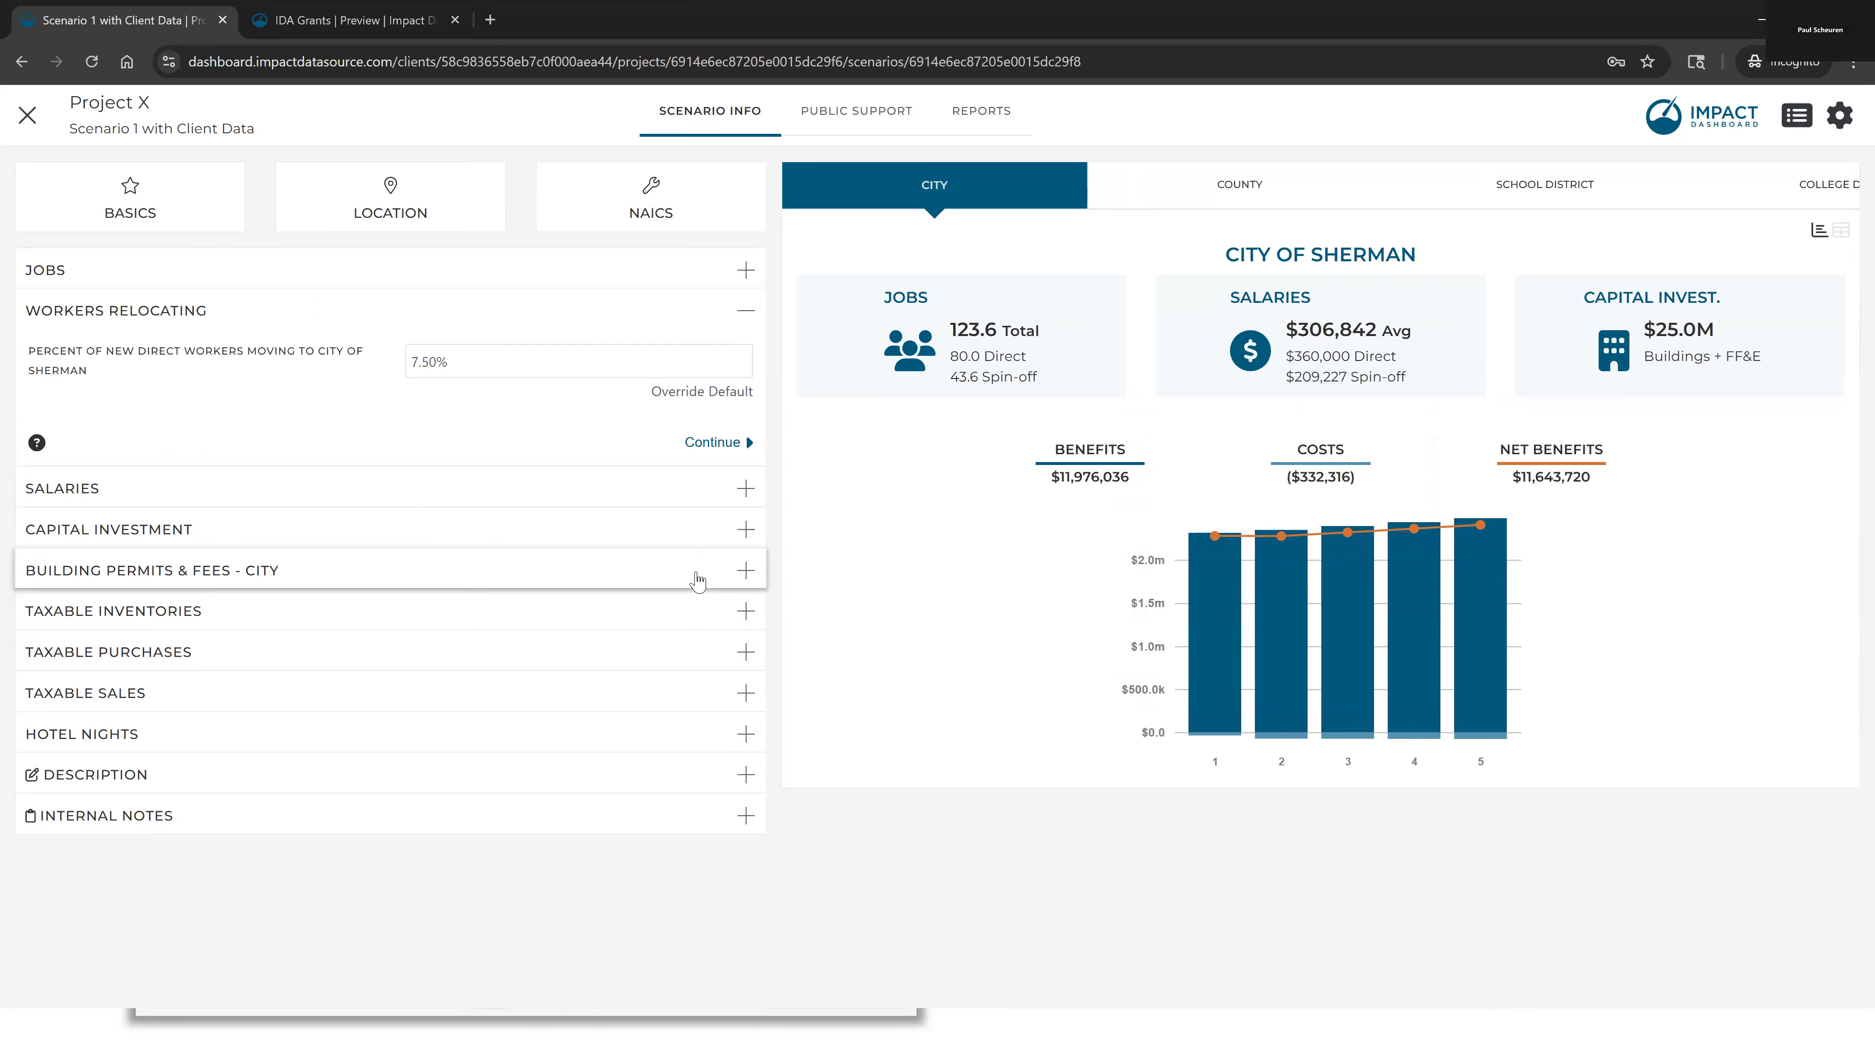
click(712, 443)
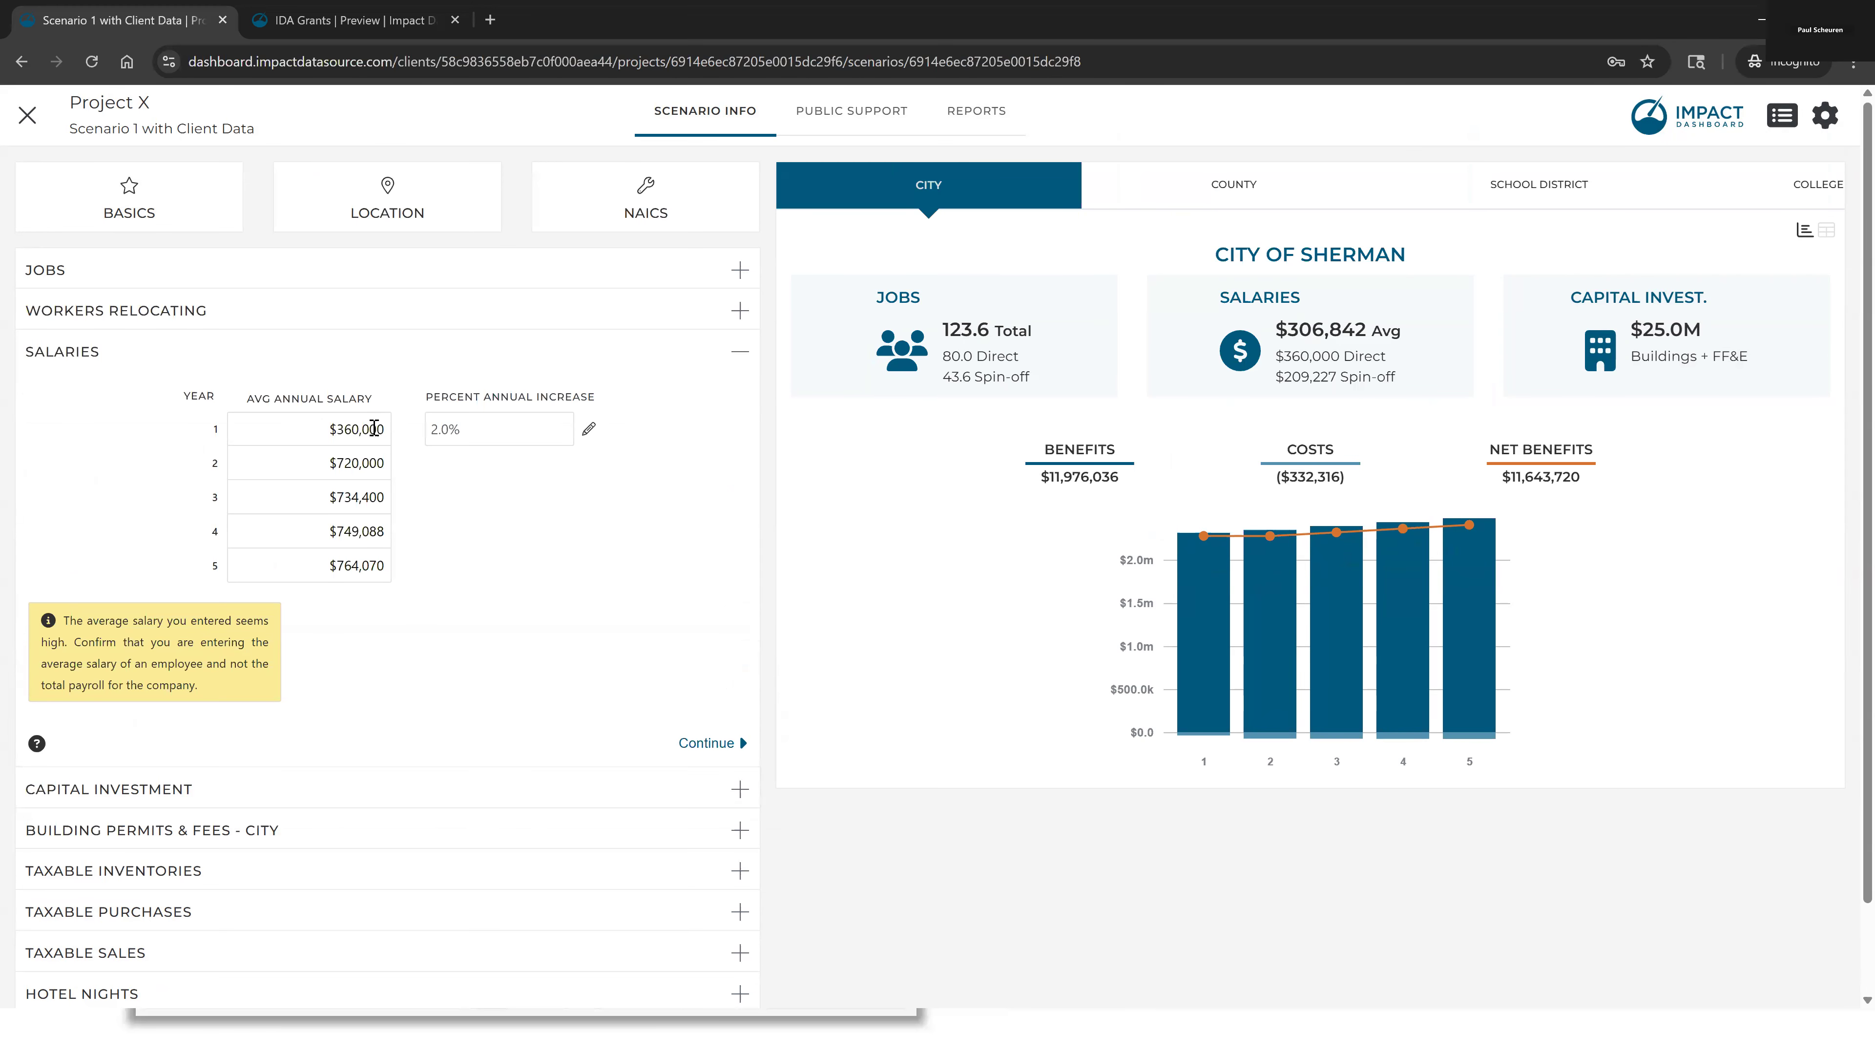
click(707, 743)
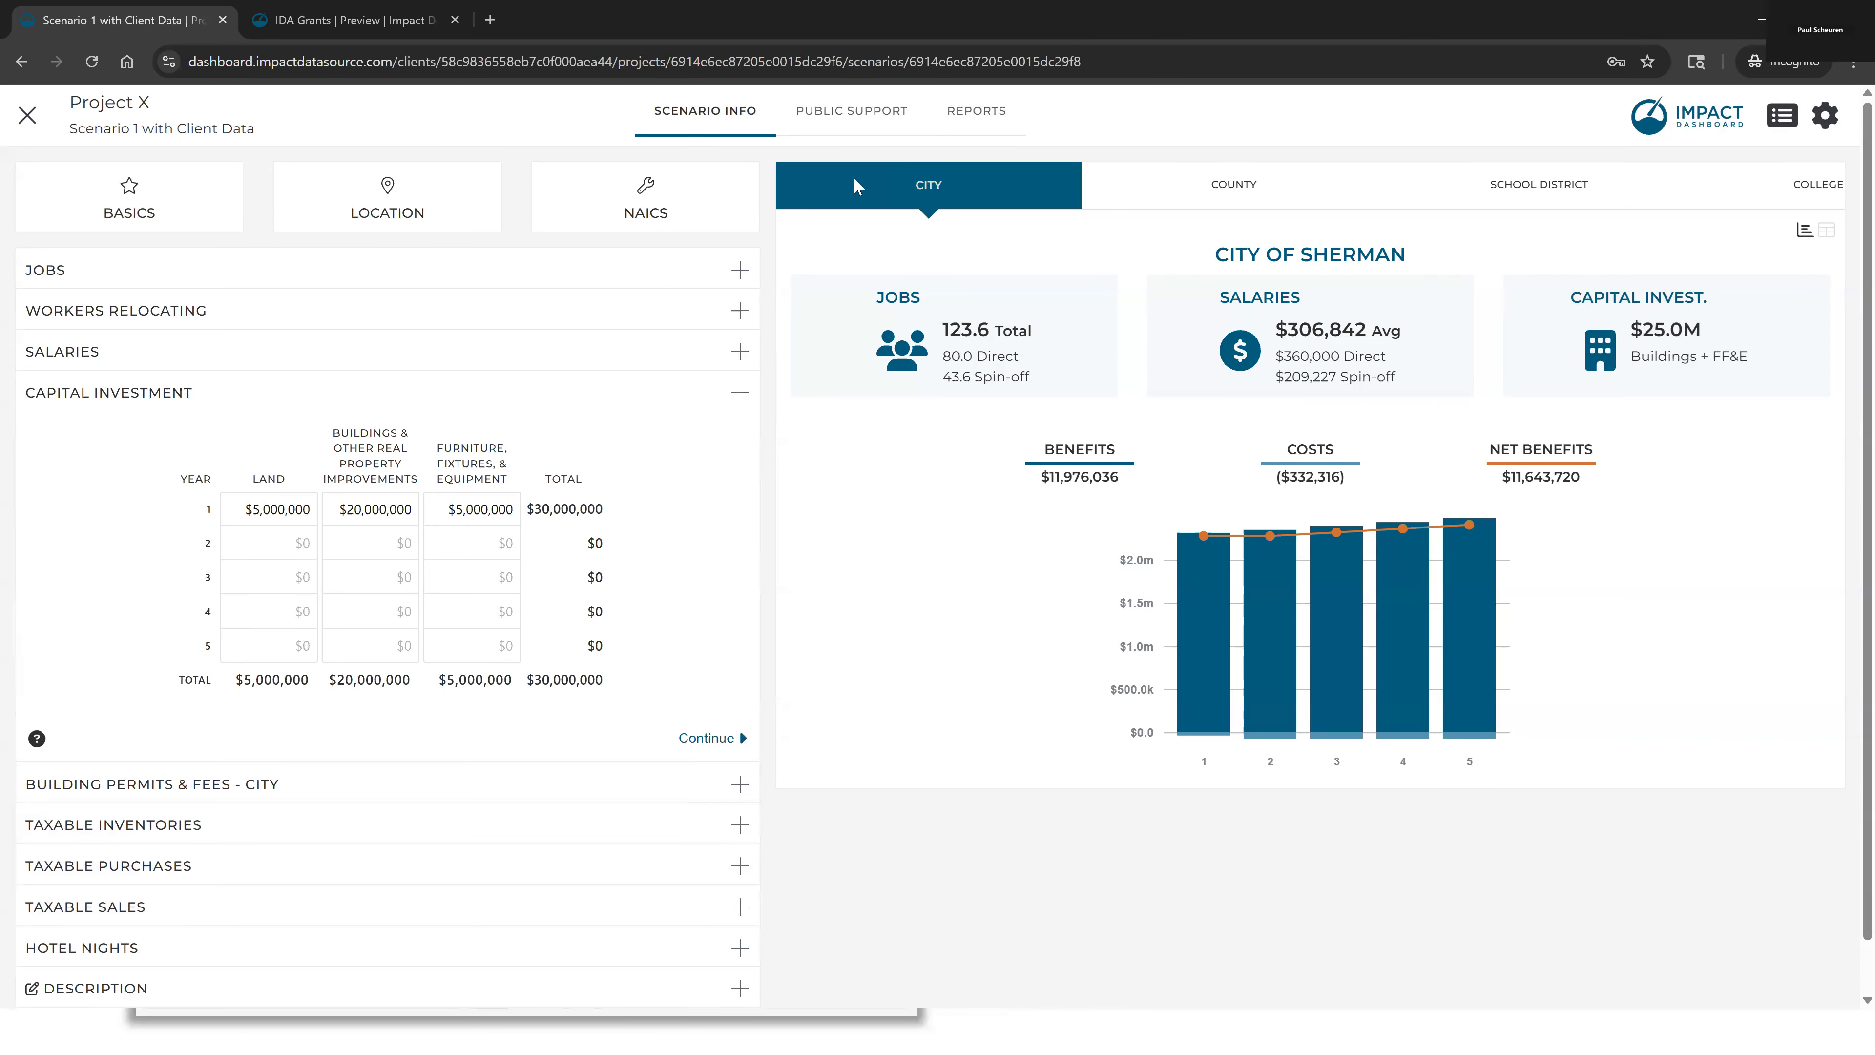
click(1012, 117)
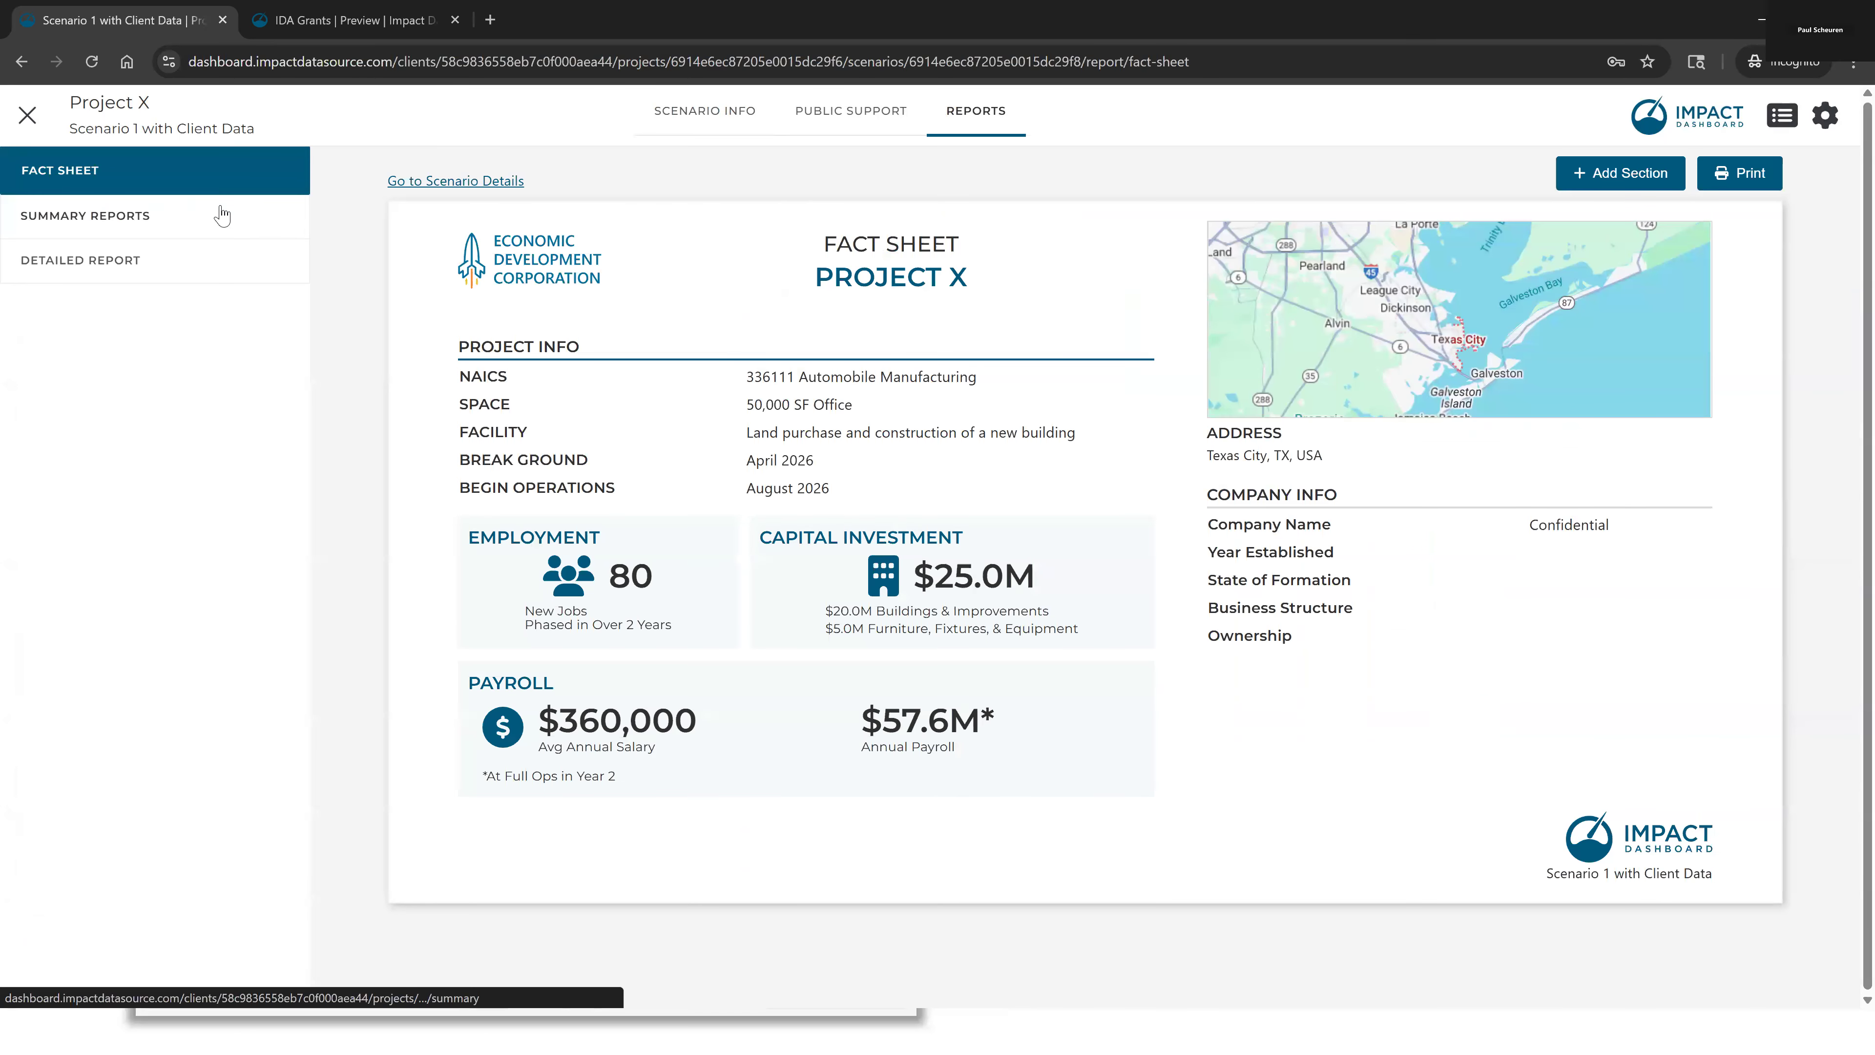
Open the City of Sherman summary report and examine the Sales Taxes breakdown, focusing on the taxable sales total
click(222, 212)
scroll(1023, 608, down, 1)
scroll(1025, 613, down, 5)
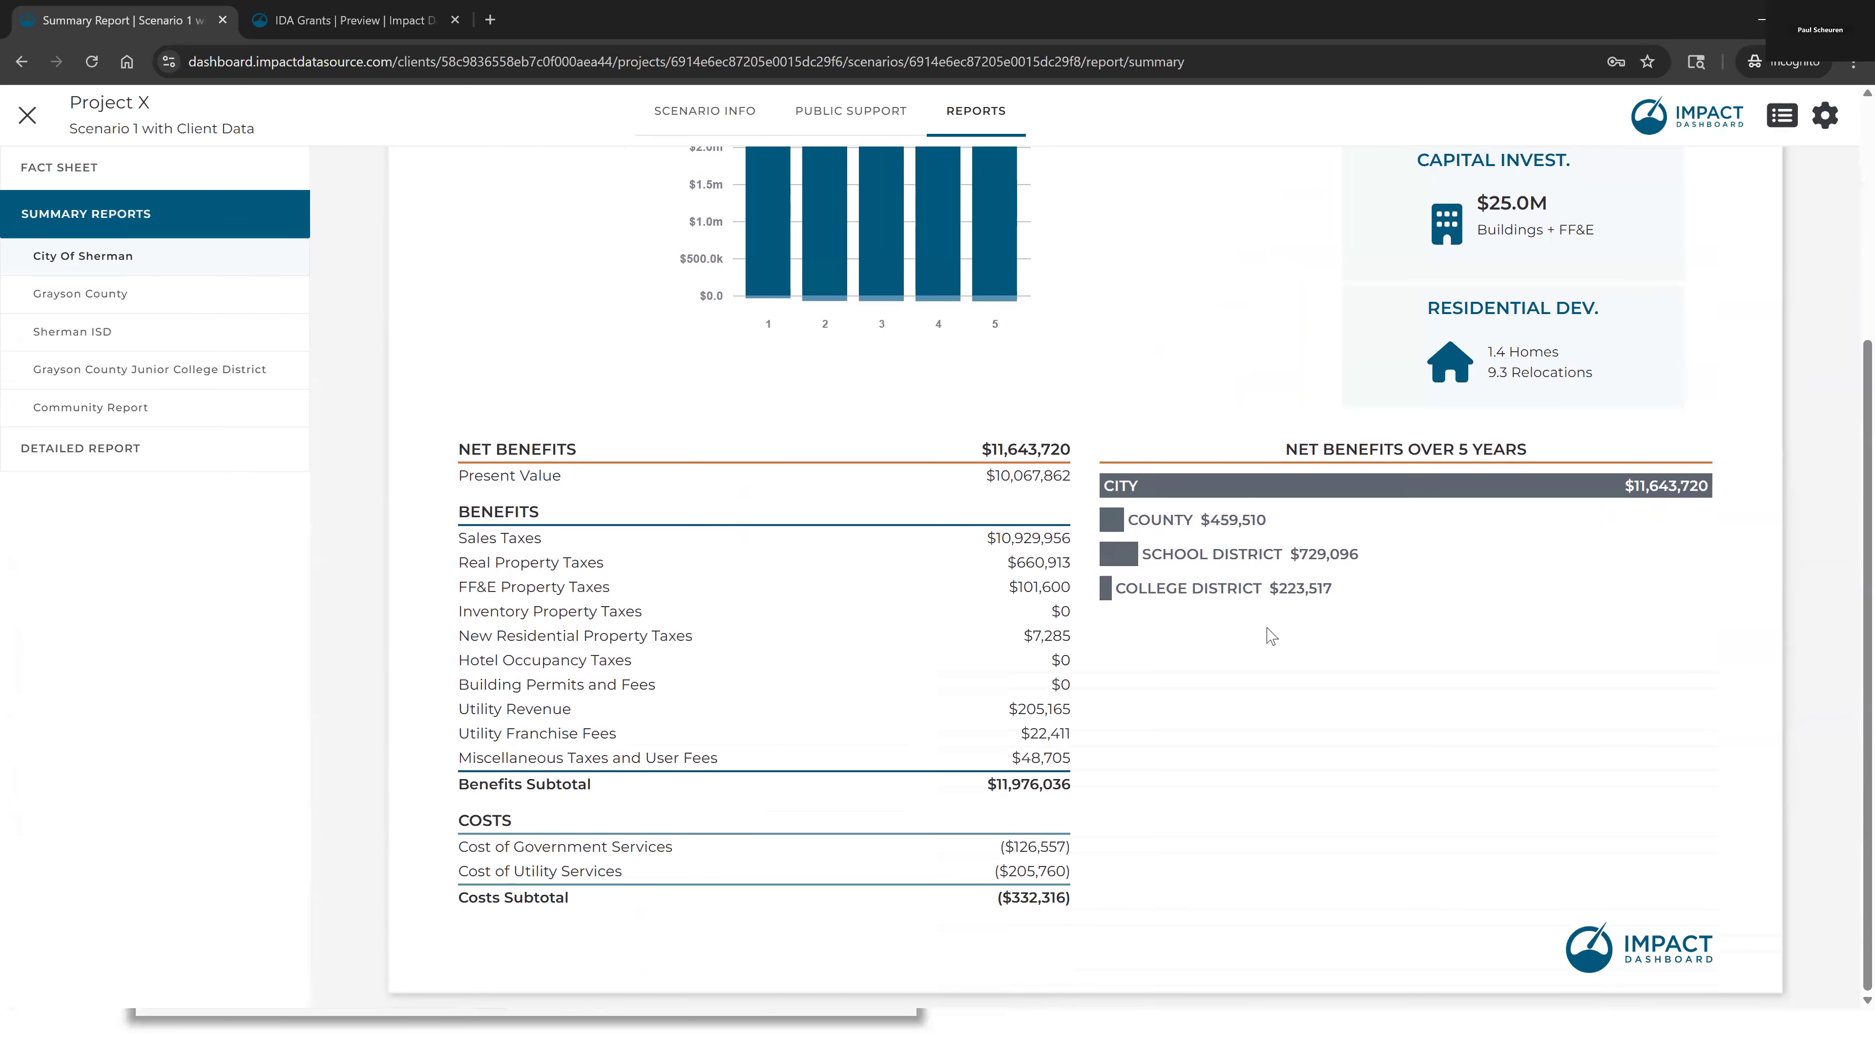
scroll(1231, 513, up, 5)
scroll(1231, 513, down, 1)
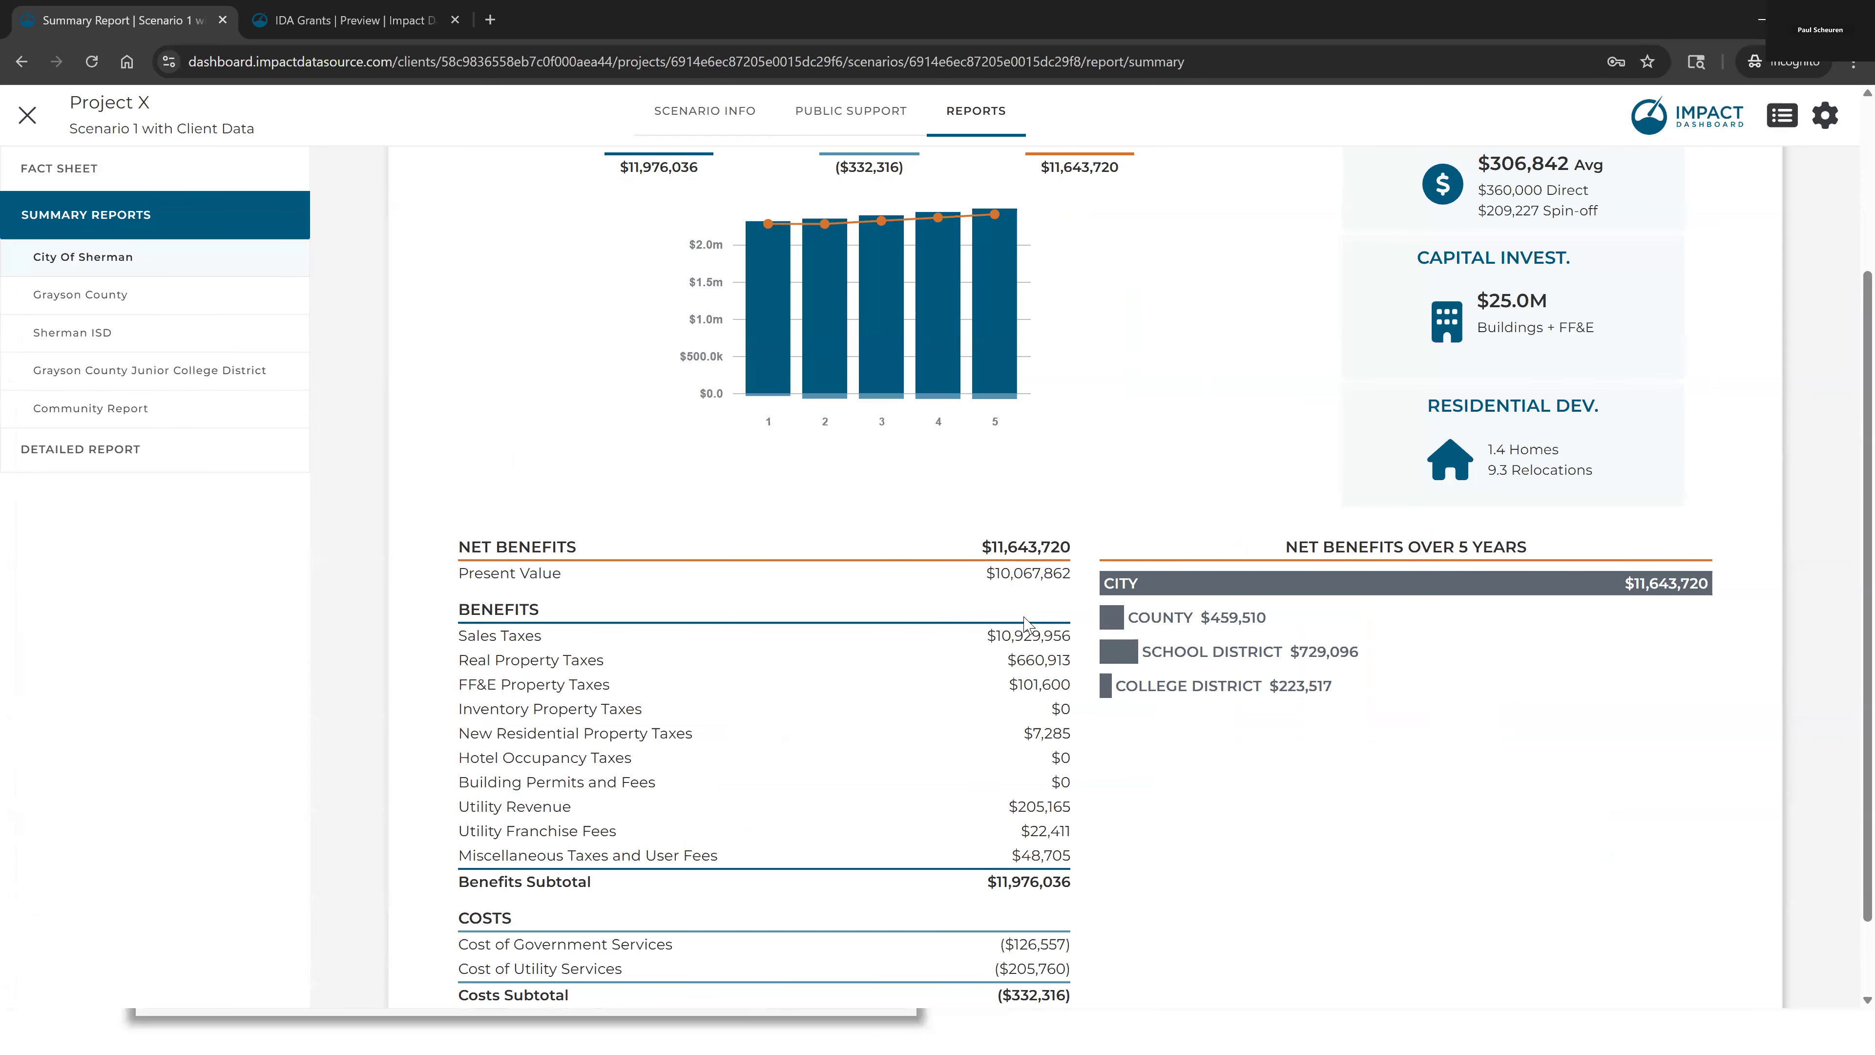
click(536, 640)
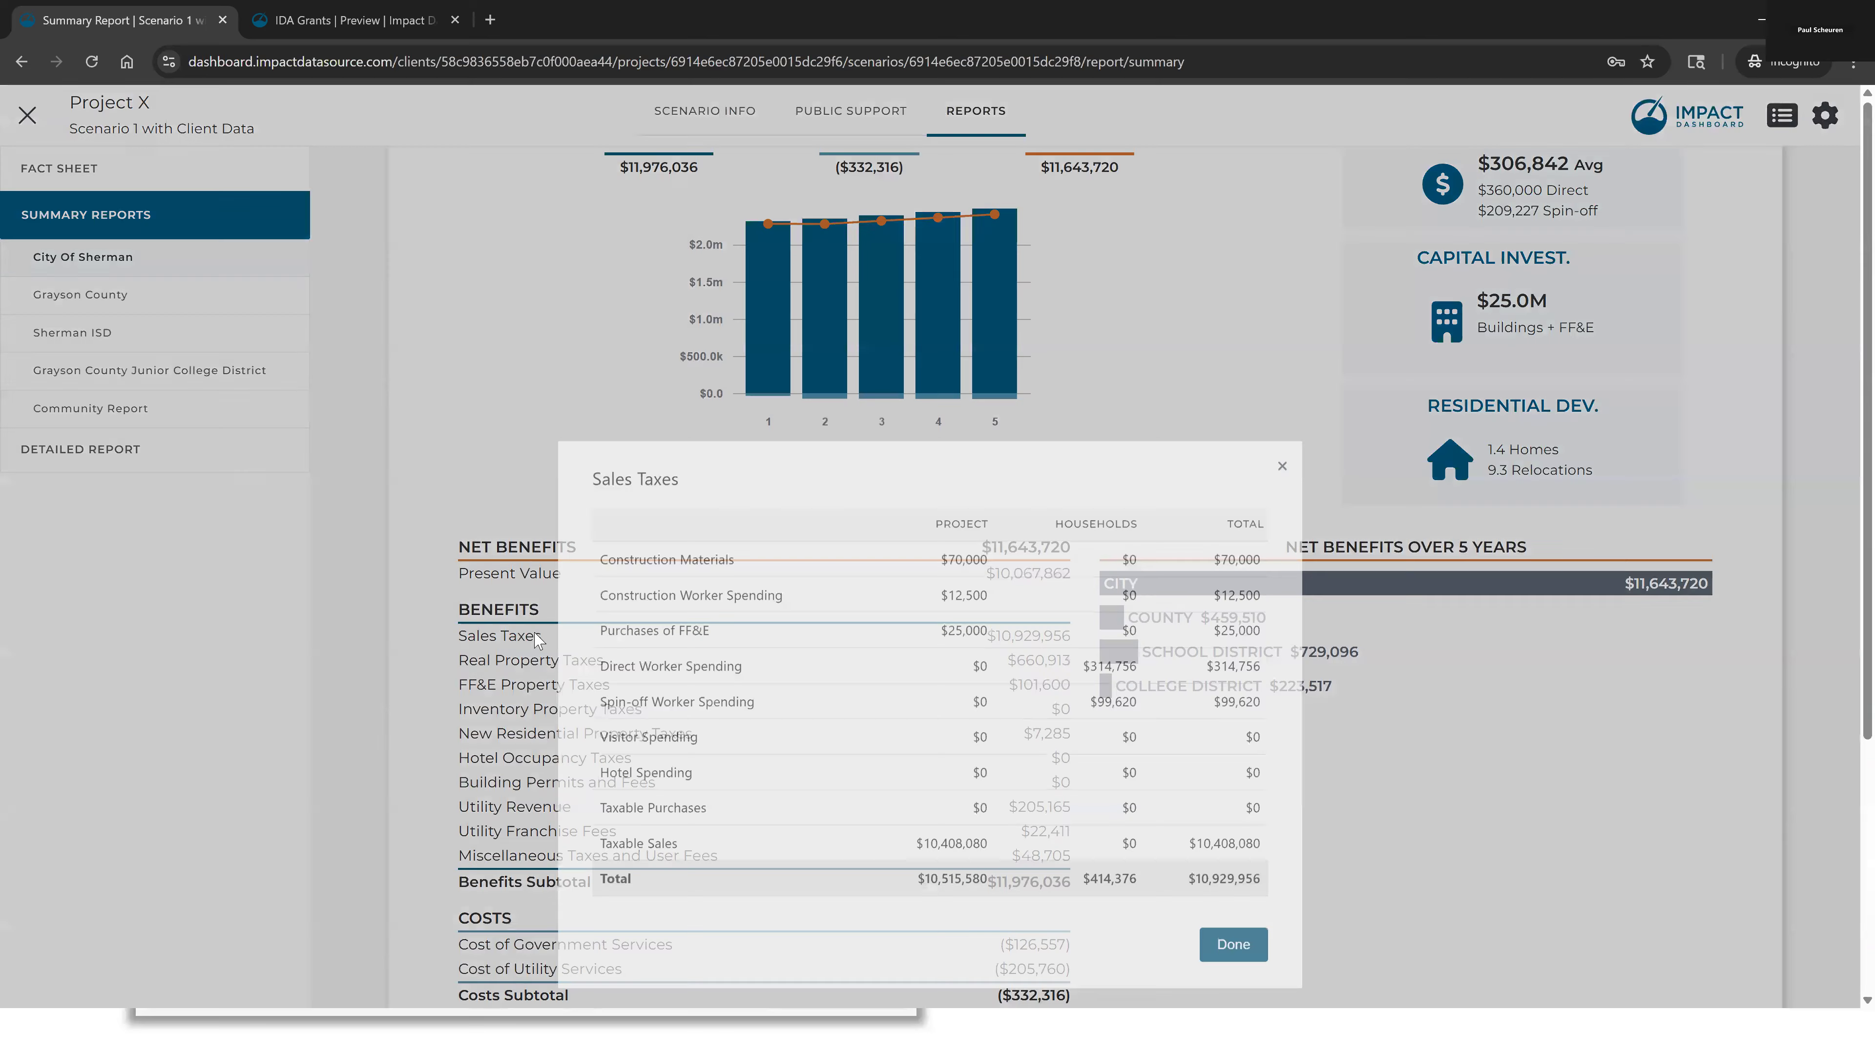
double_click(1232, 544)
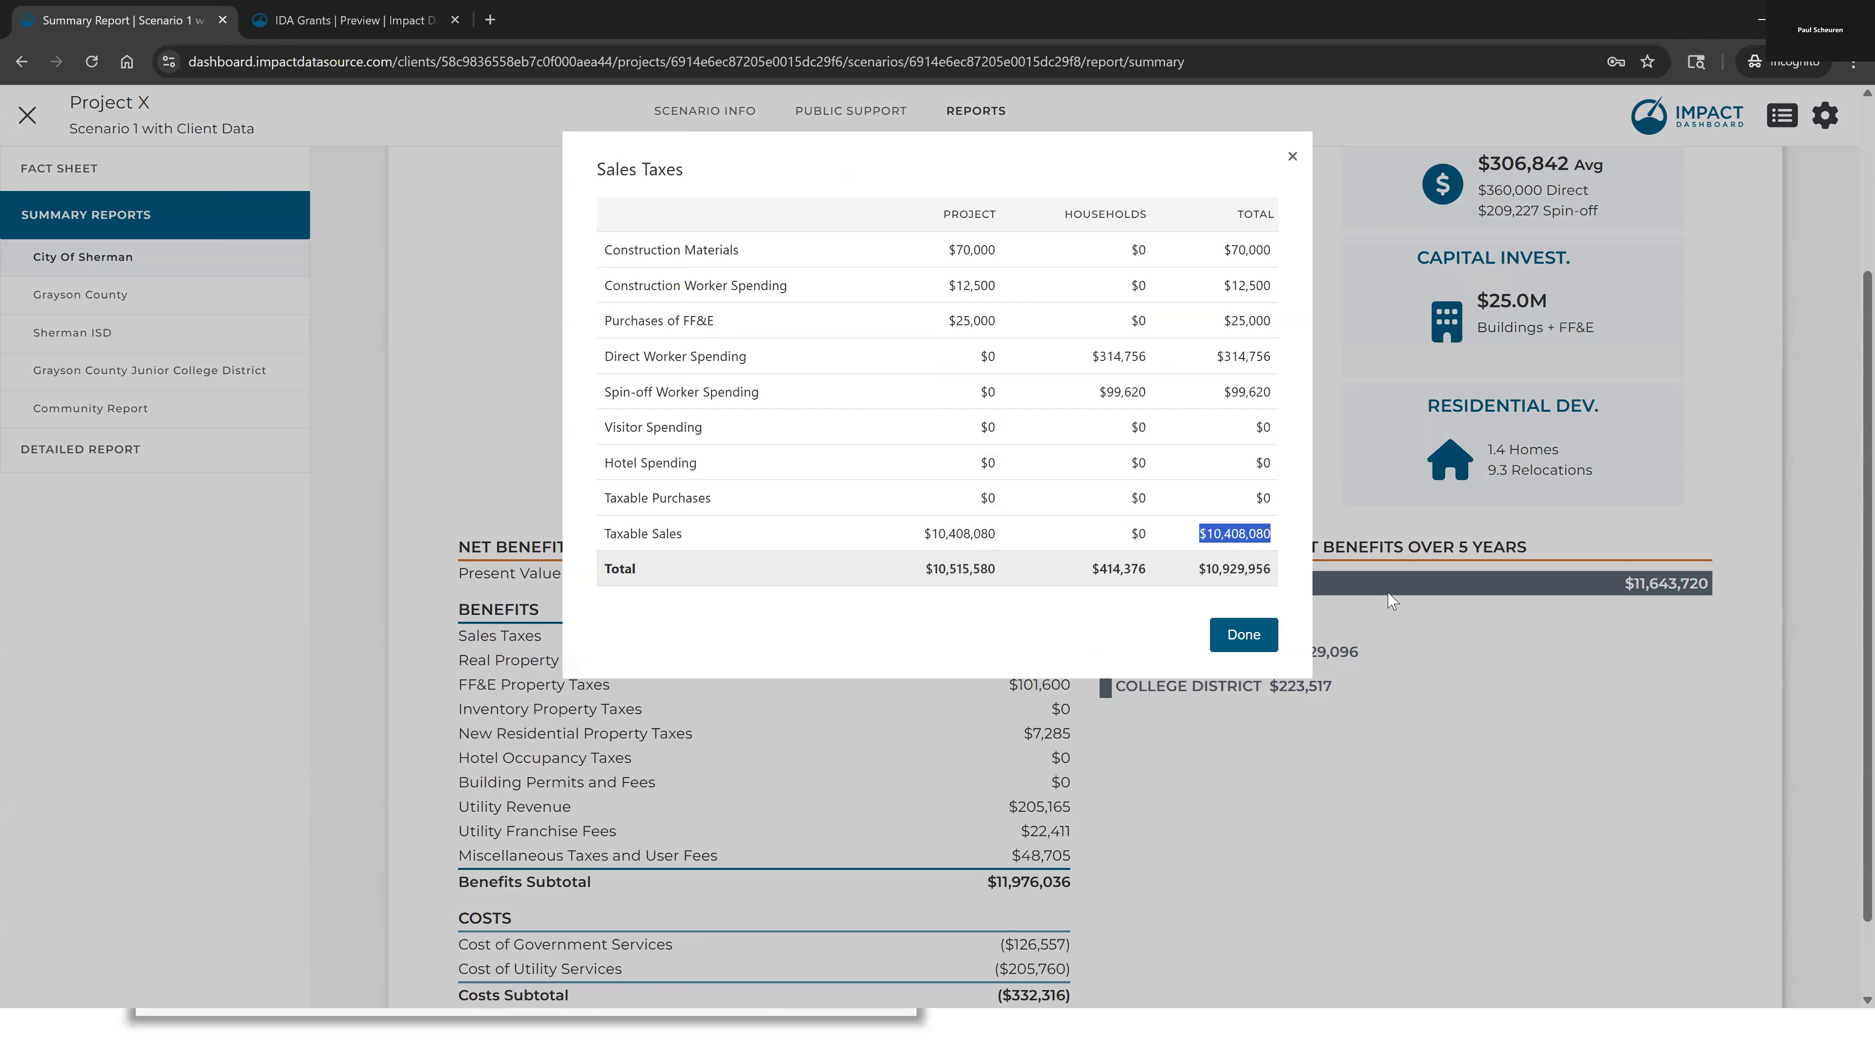
click(1405, 621)
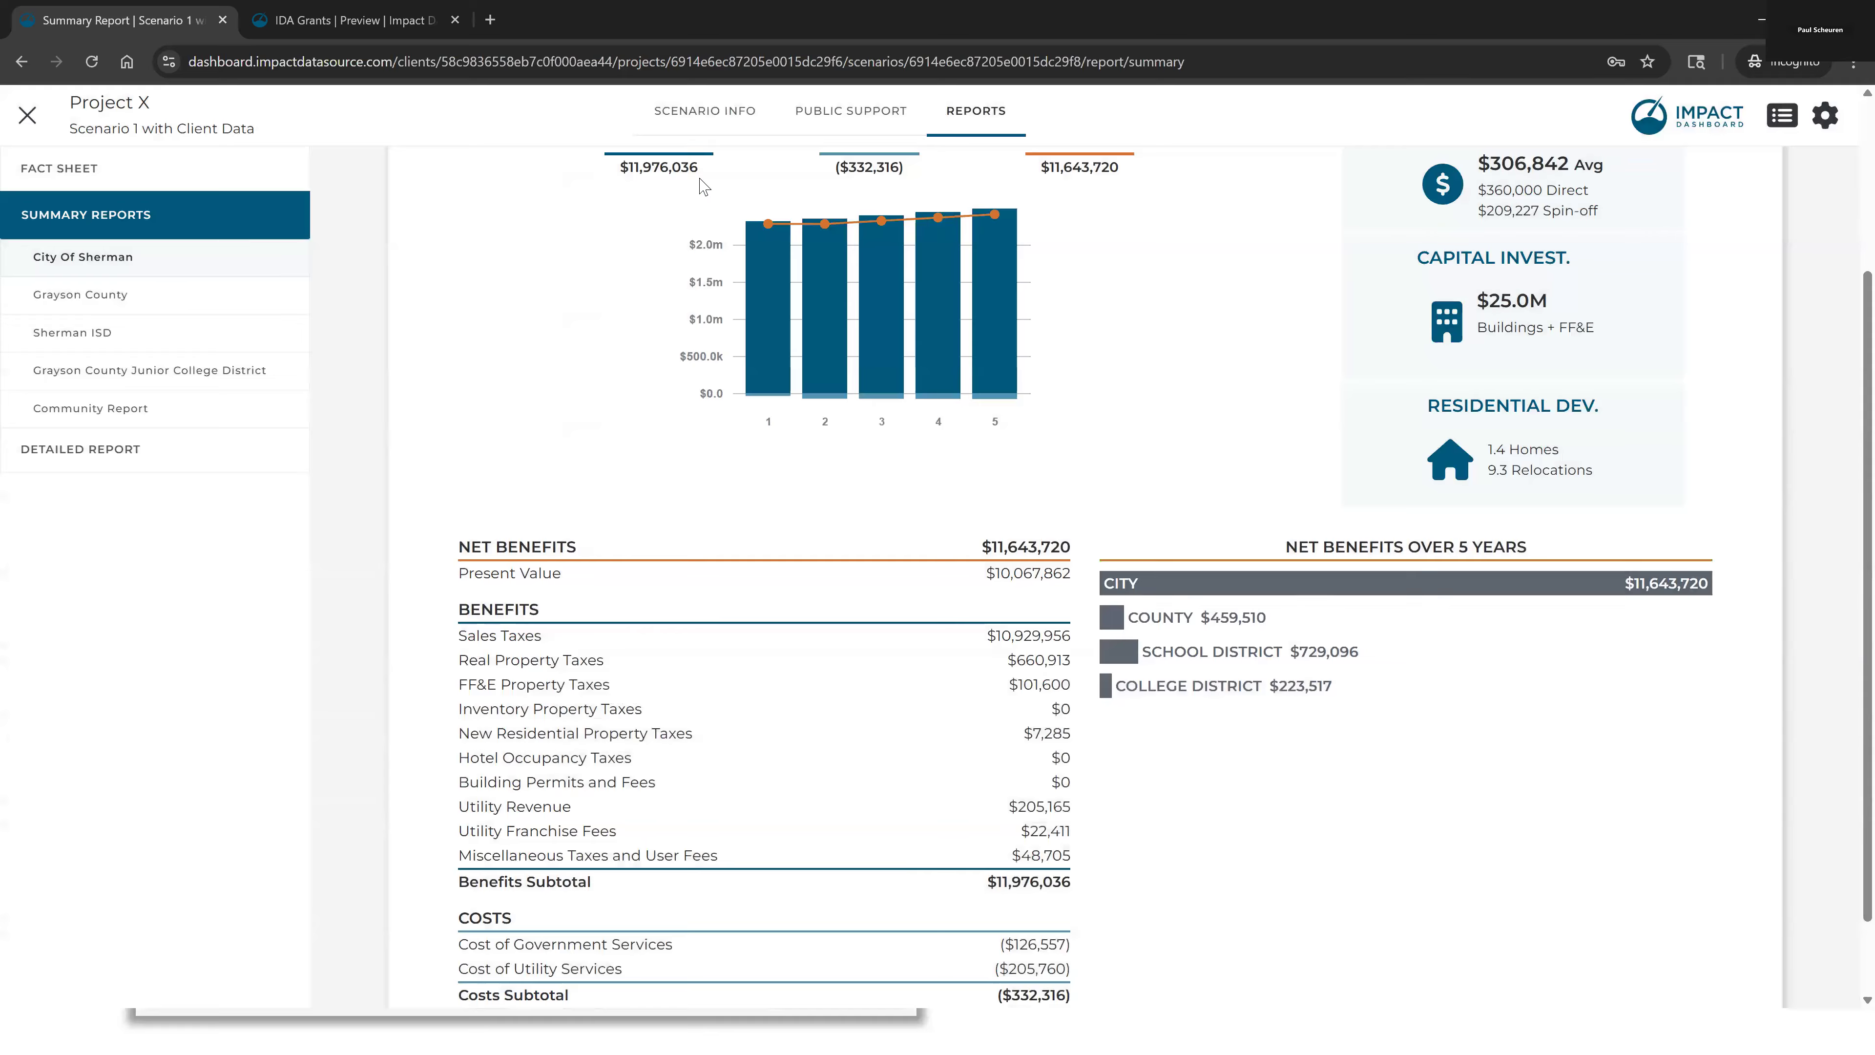
Review the scenario's taxable sales inputs, including the yearly amounts in the city and the percent annual increase
click(705, 111)
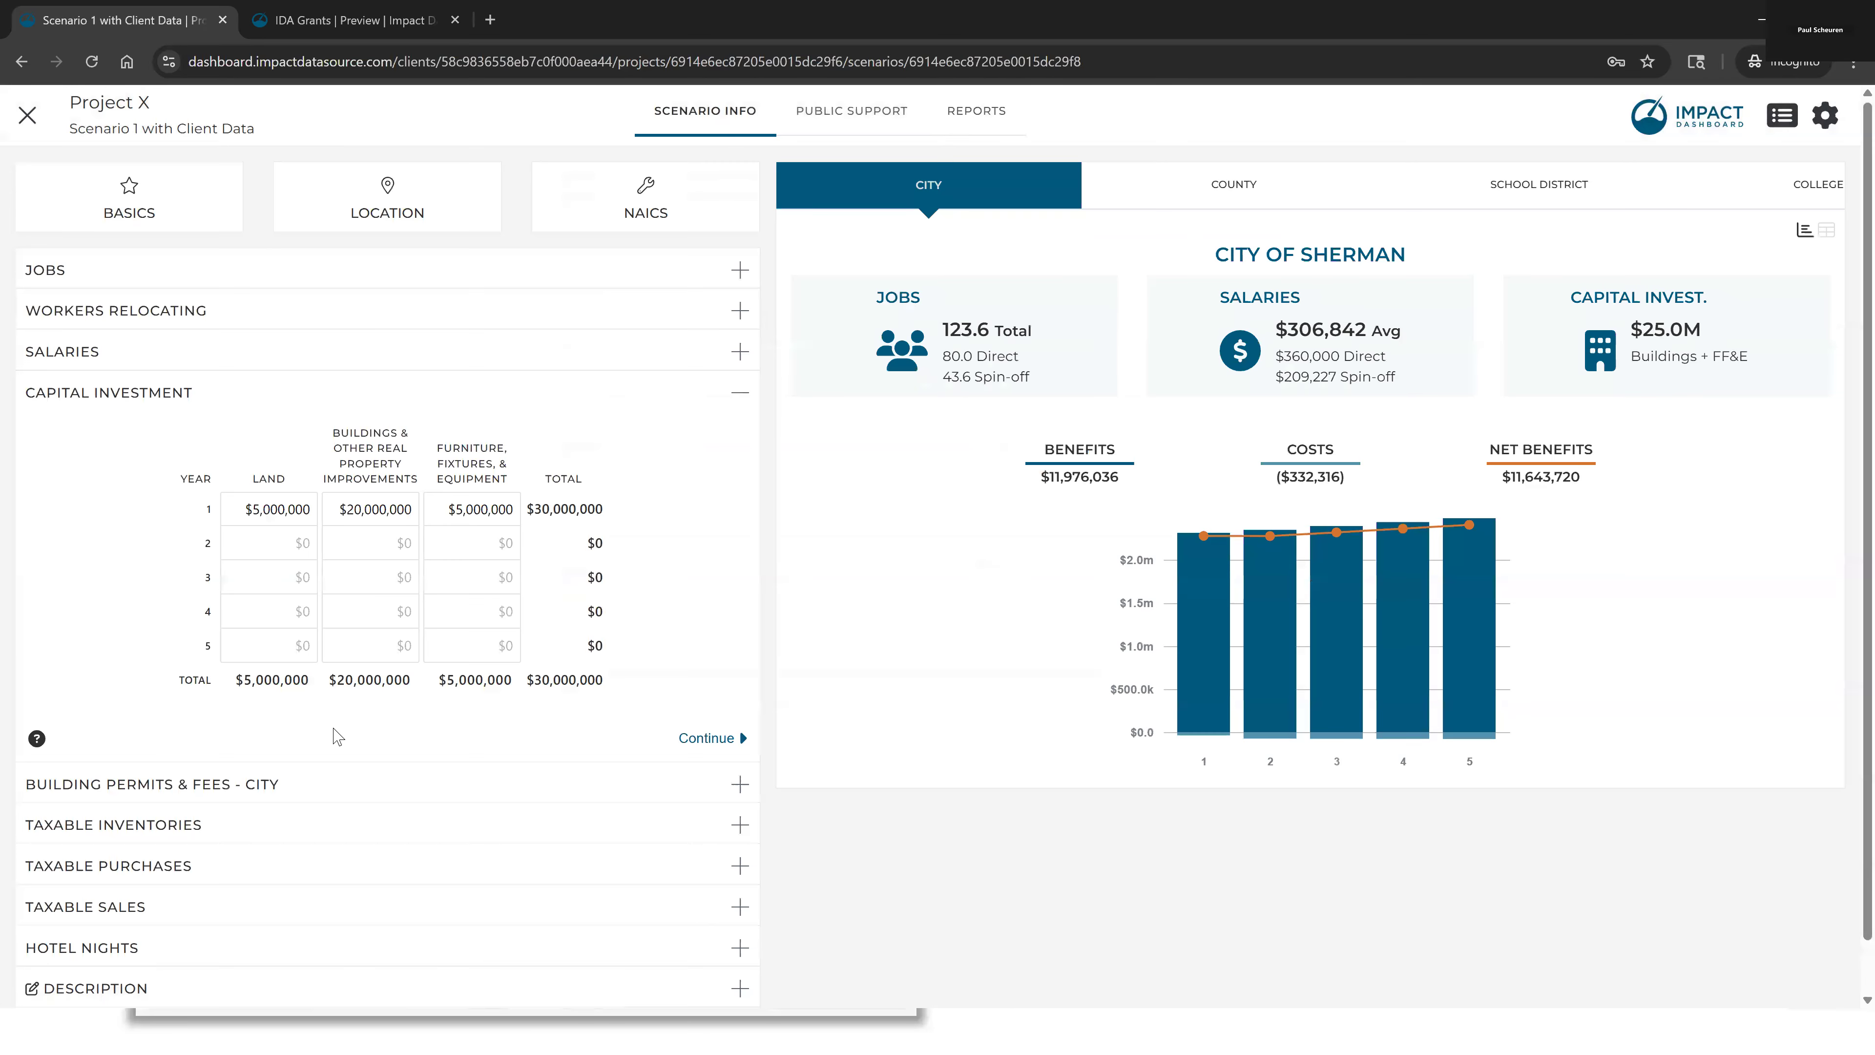
scroll(337, 738, down, 2)
click(105, 862)
scroll(316, 826, down, 3)
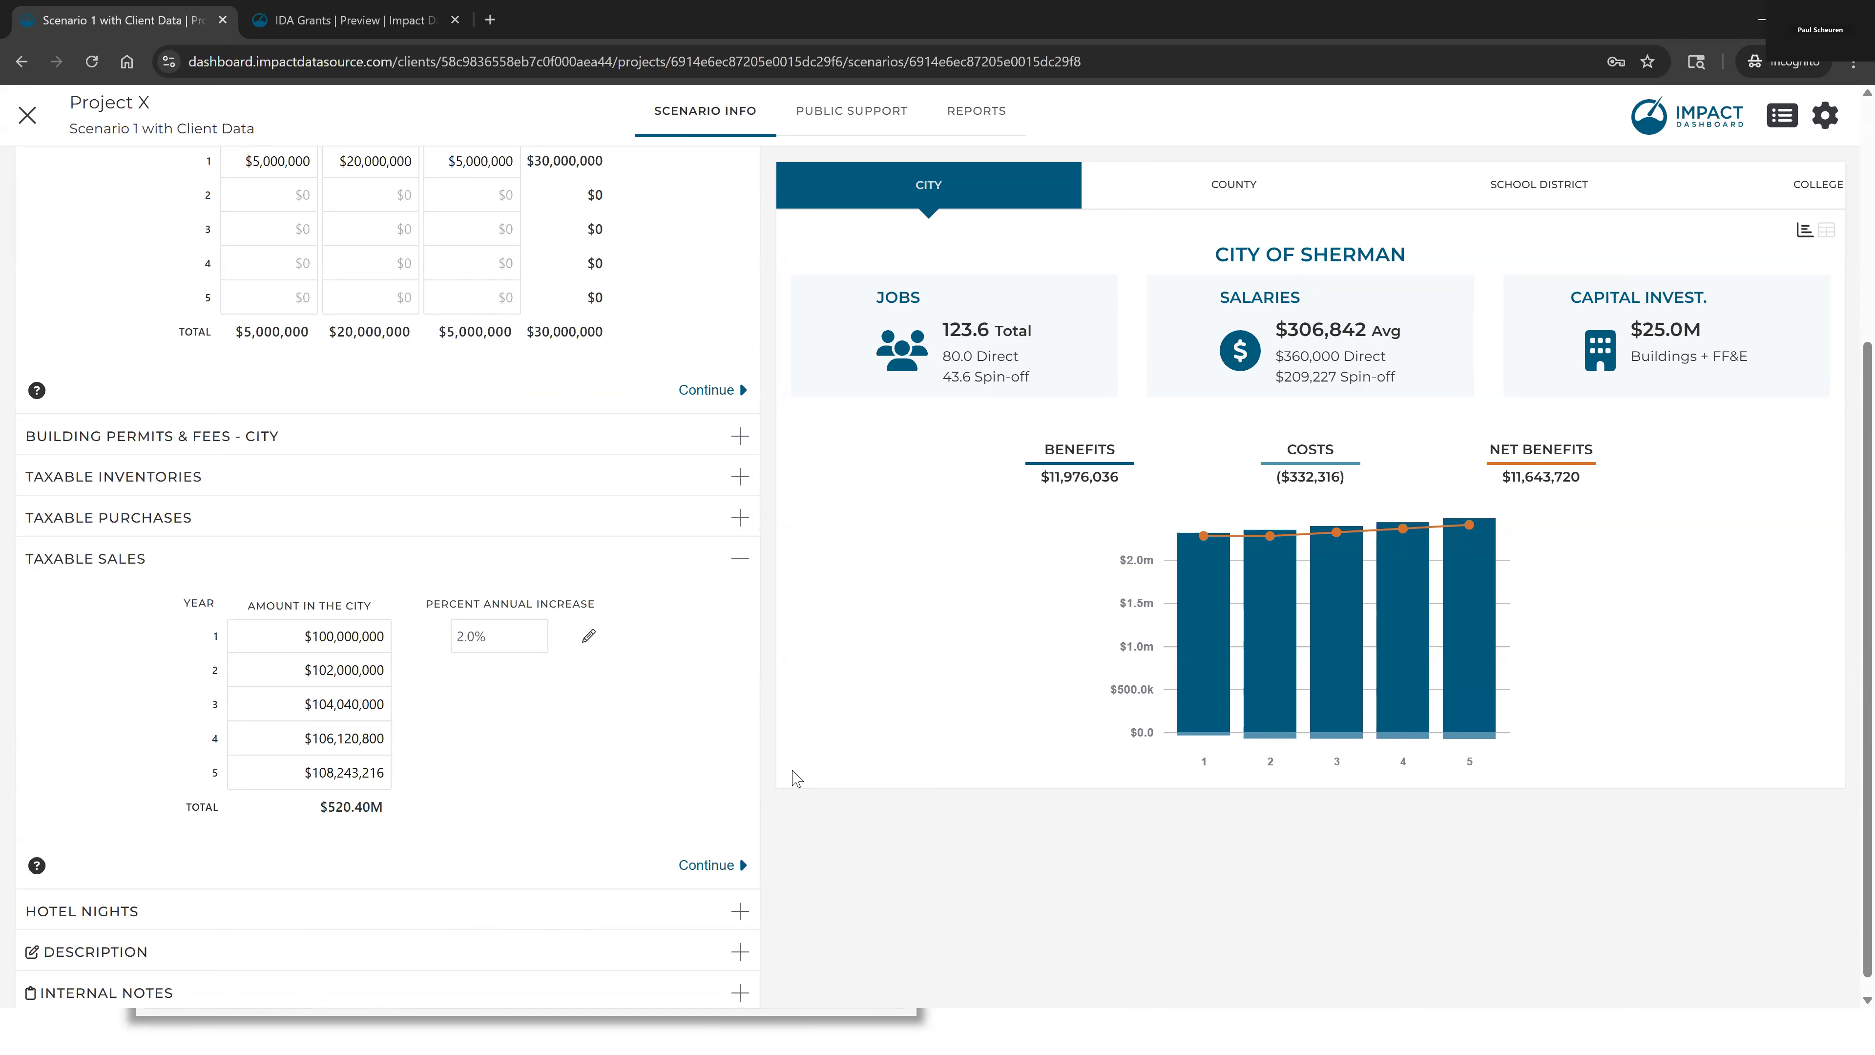
scroll(100, 606, down, 1)
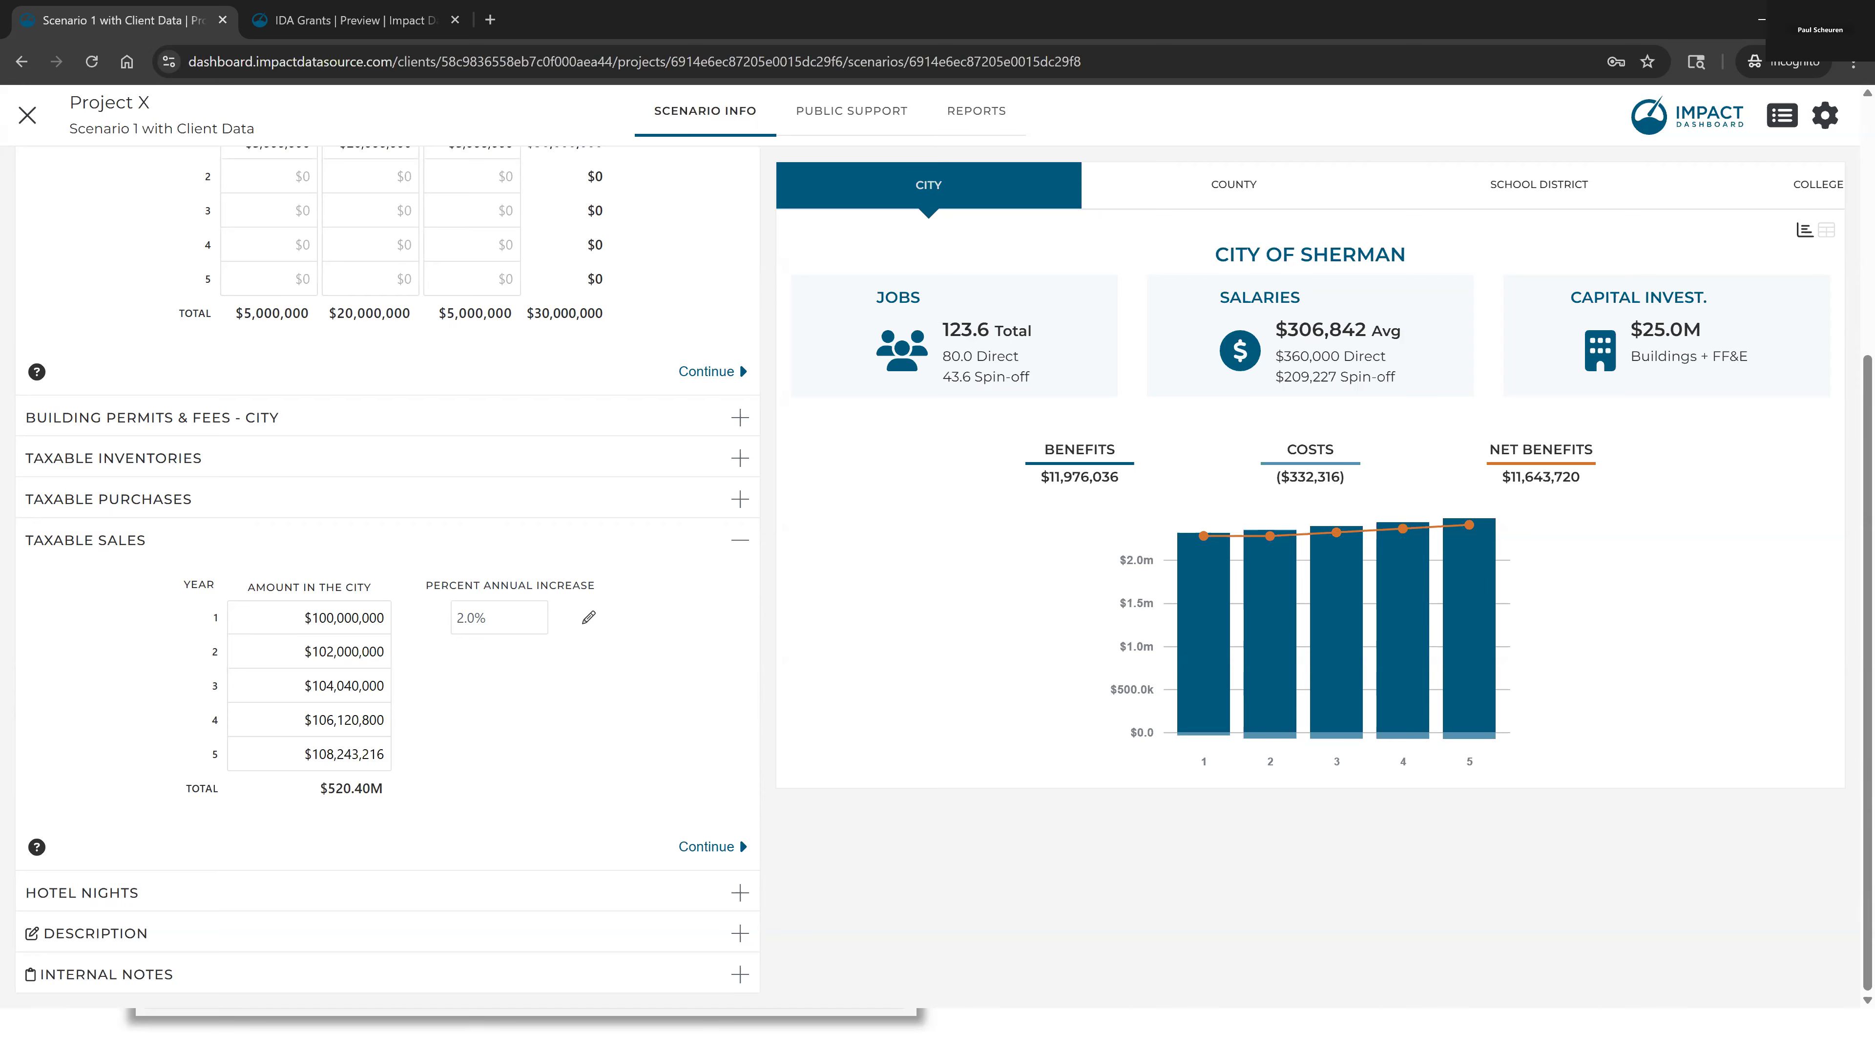
scroll(489, 519, up, 5)
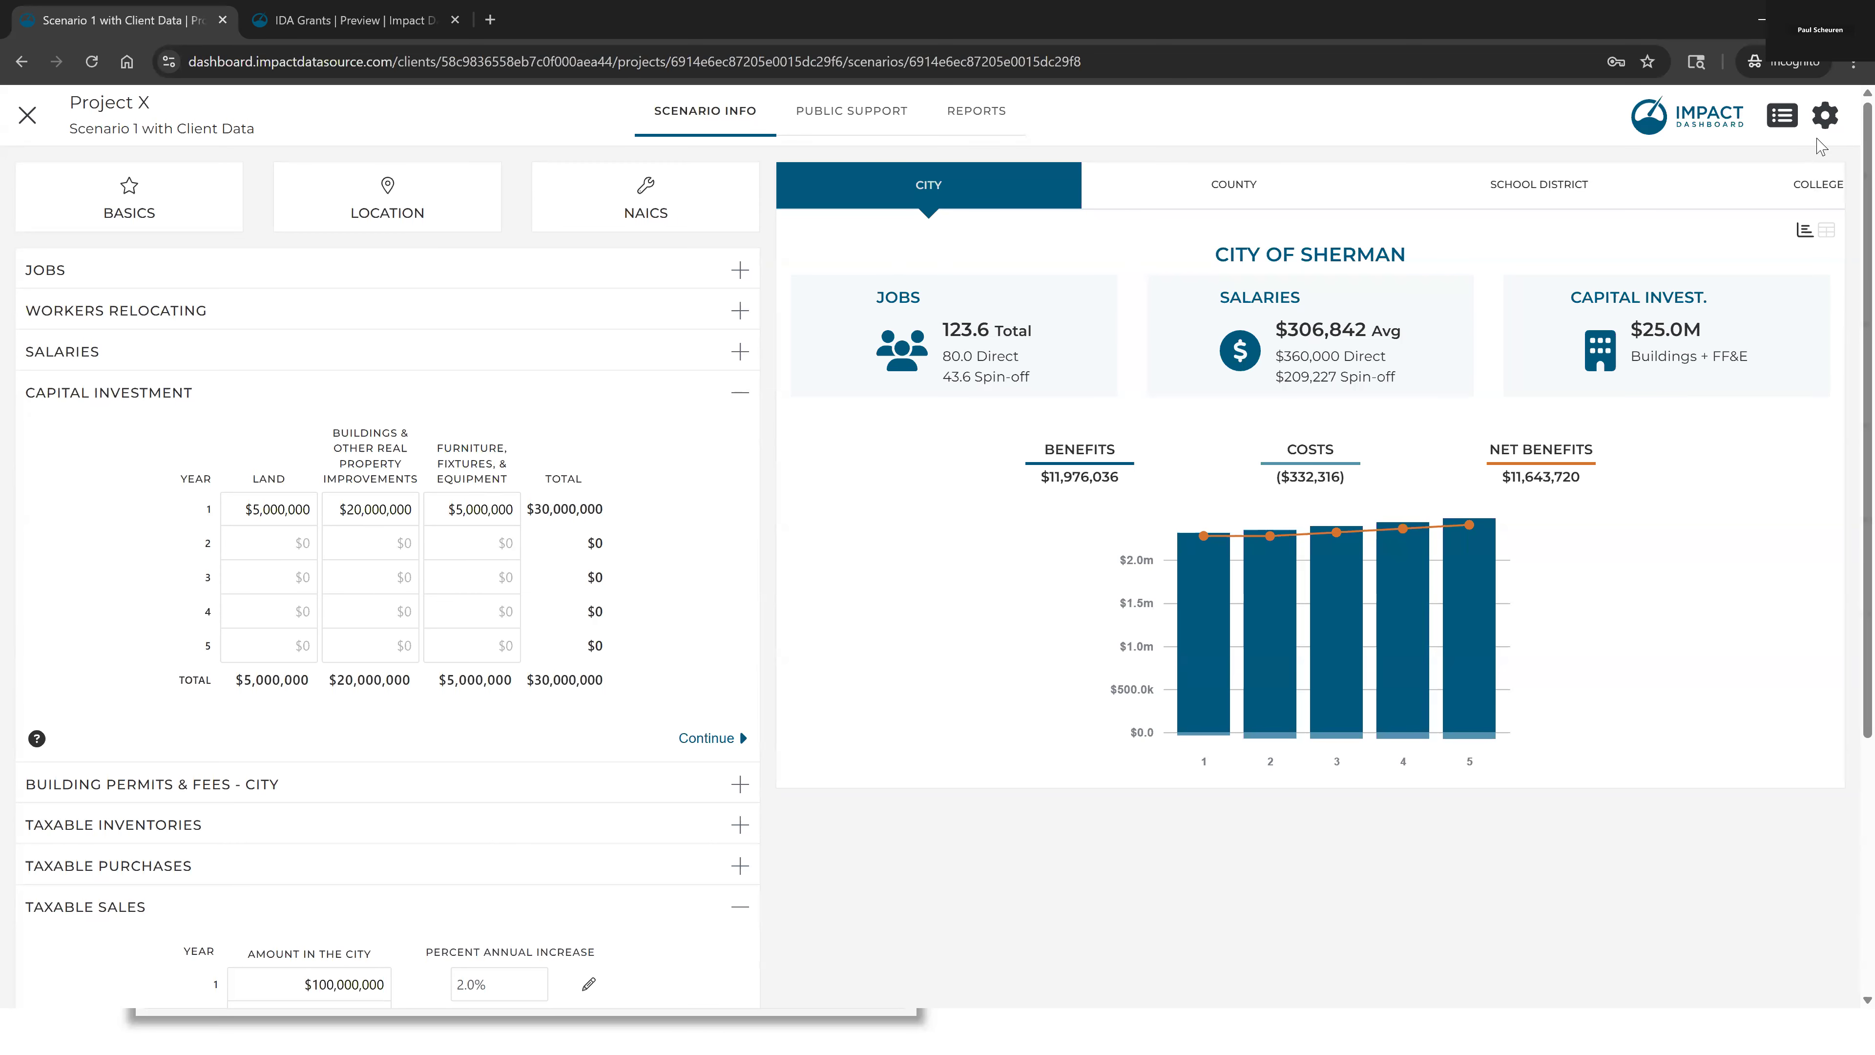
Override the default FF&E depreciation schedule with 80%, 60%, 40% and 20% for years 1 to 4 and 0% for years 5 to 10
click(1824, 118)
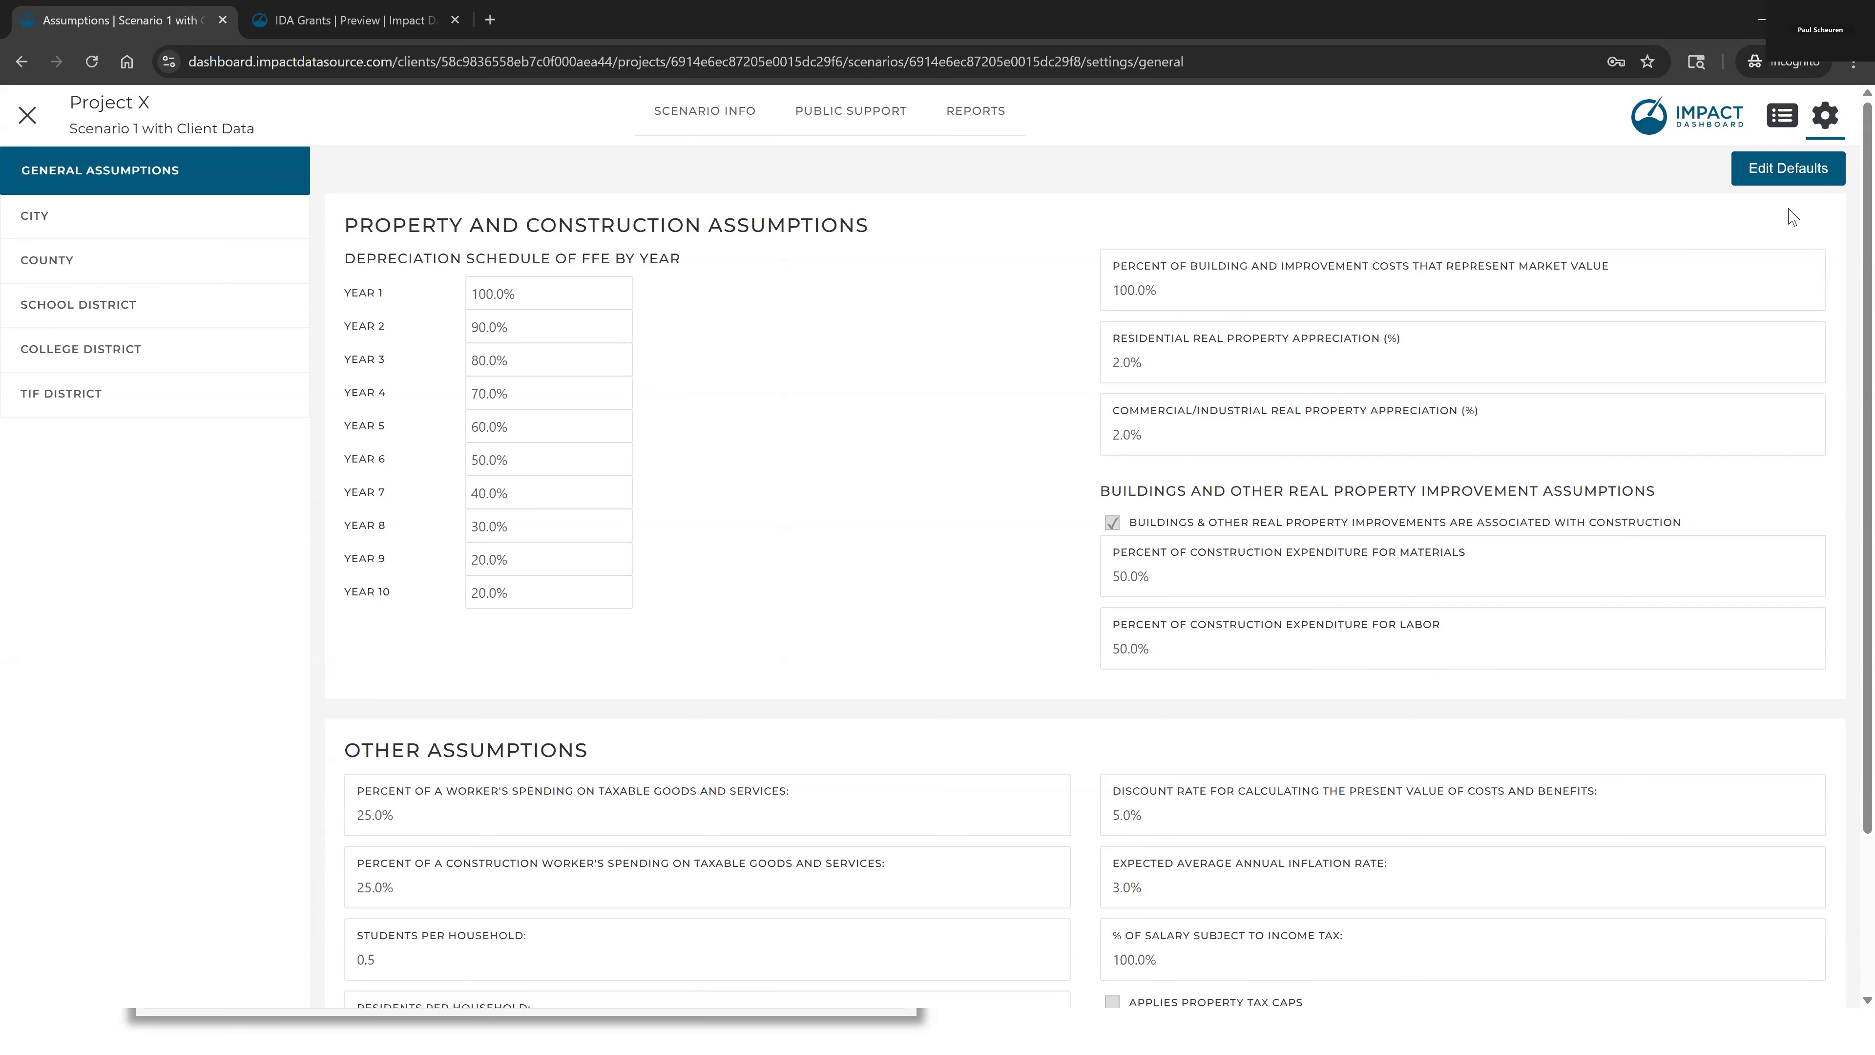
click(1771, 168)
click(583, 293)
text(80)
key(Tab)
text(60)
key(Tab)
text(40)
key(Tab)
text(20)
key(Tab)
text(0	0	0	0)
key(Tab)
text(0	0)
click(902, 585)
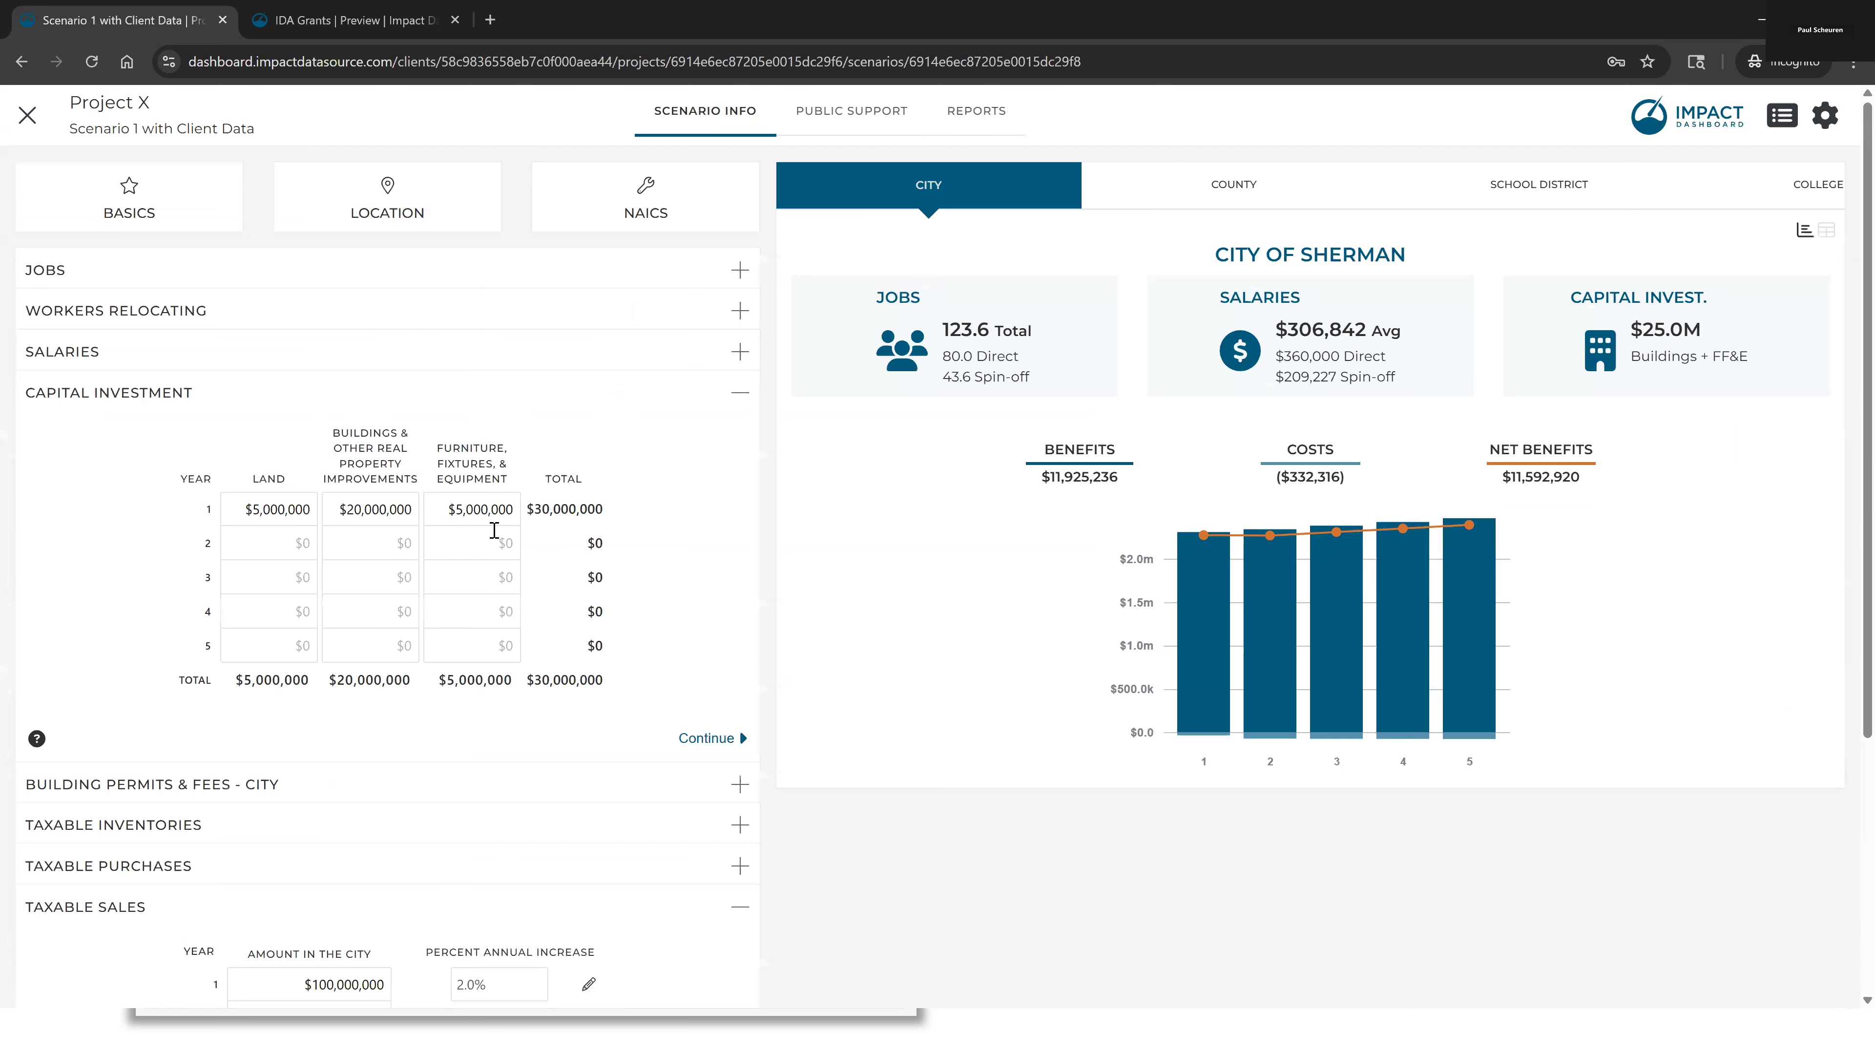
Set the year 1 furniture, fixtures and equipment investment to $50,000,000 and return to the summary report
click(500, 505)
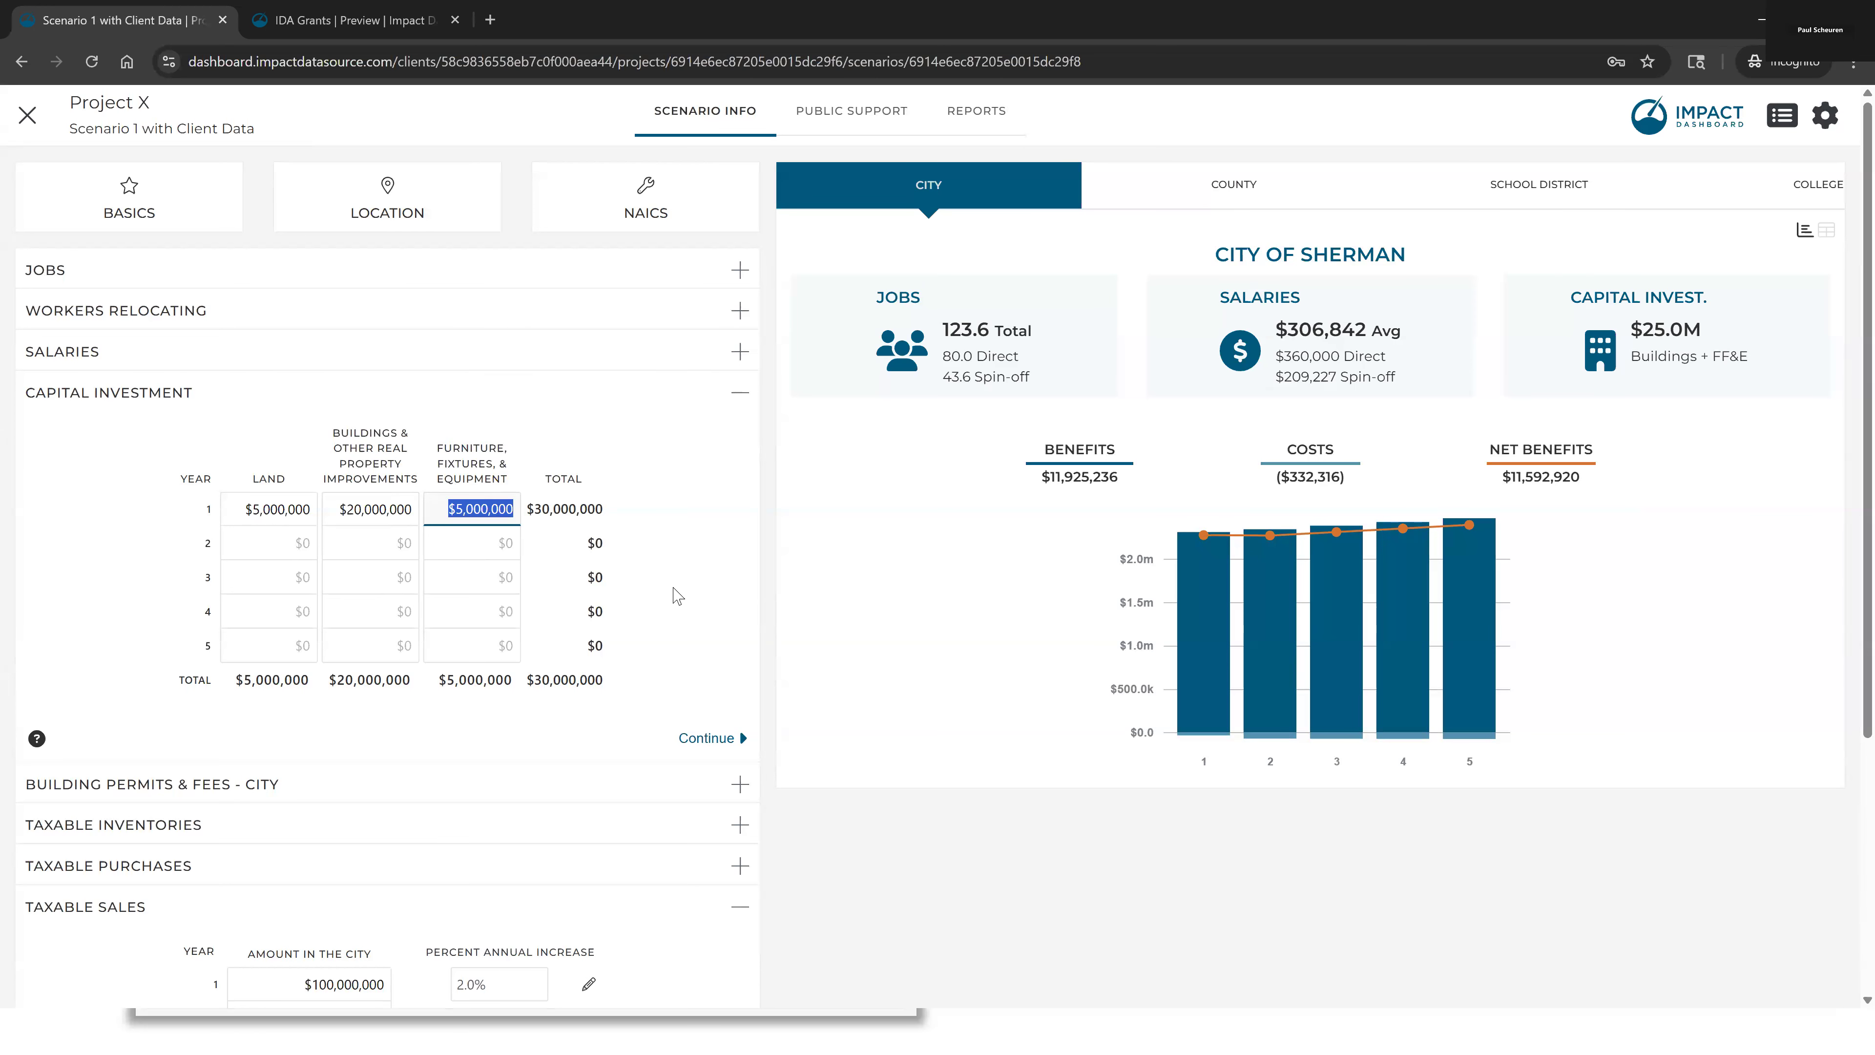
text(50000000)
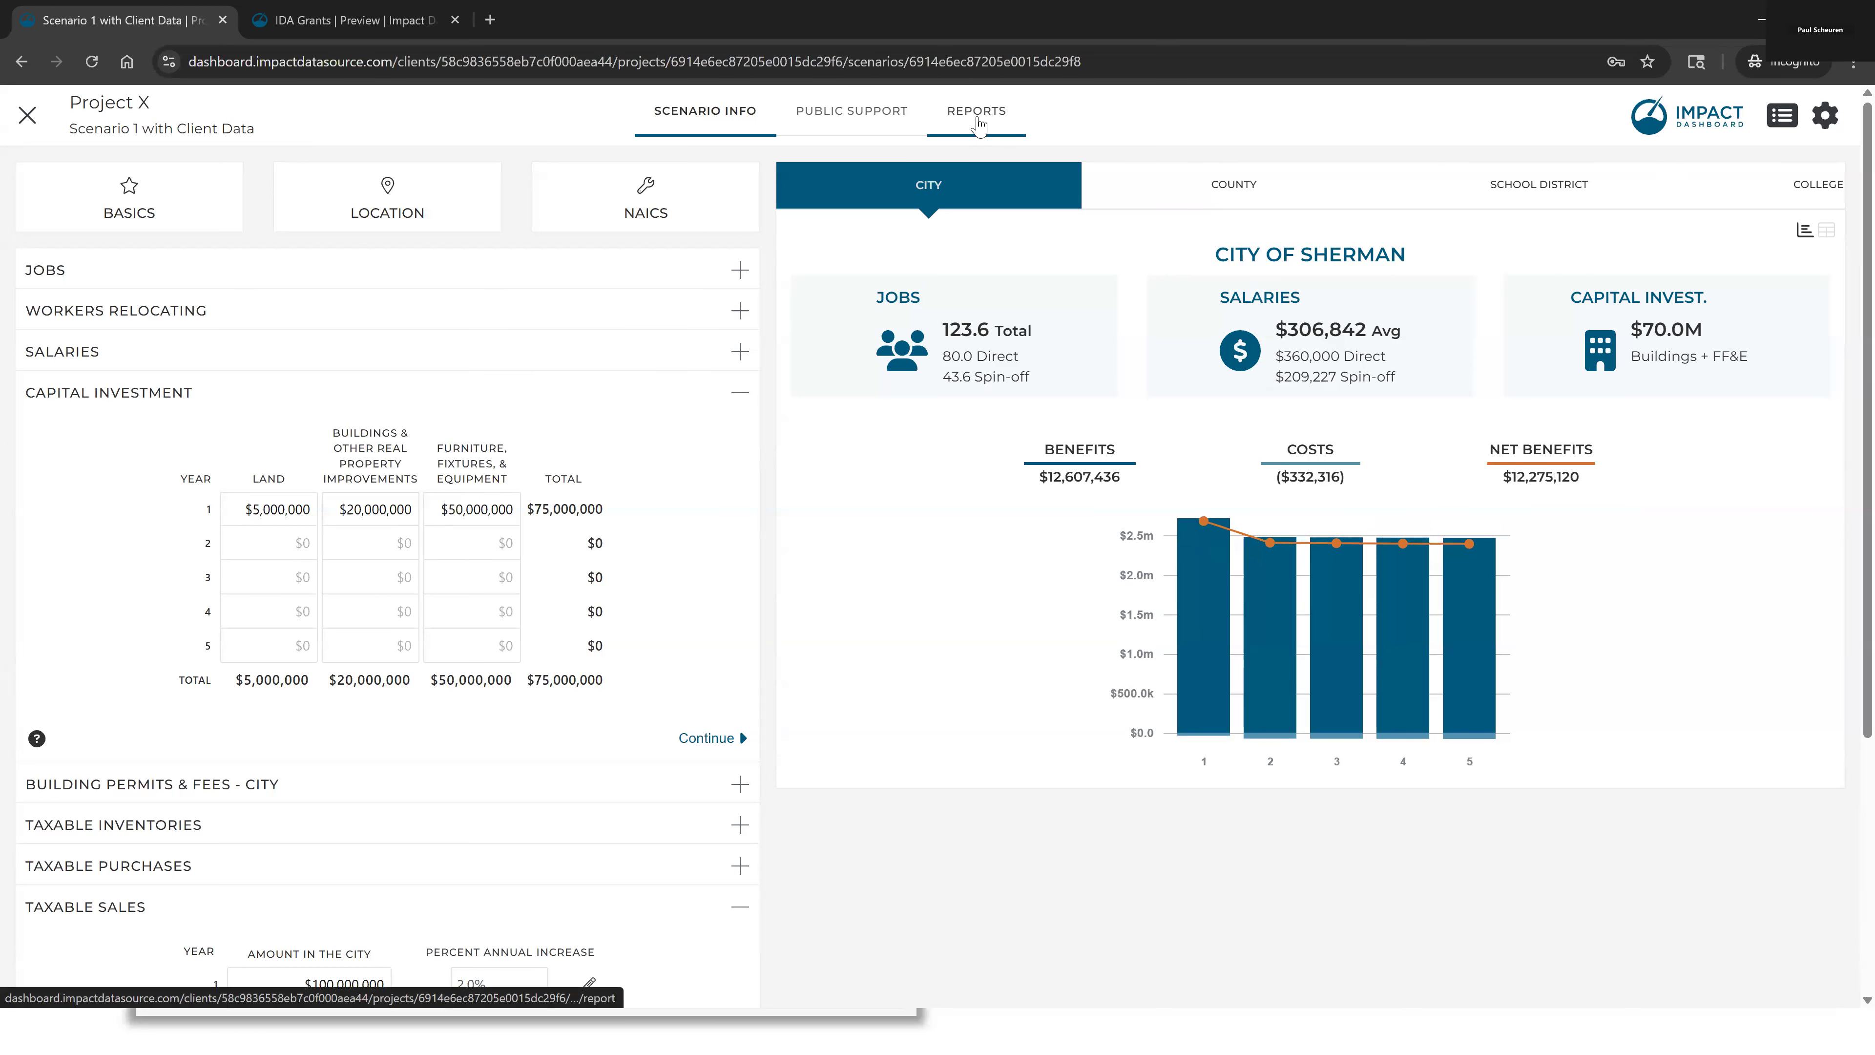
click(979, 126)
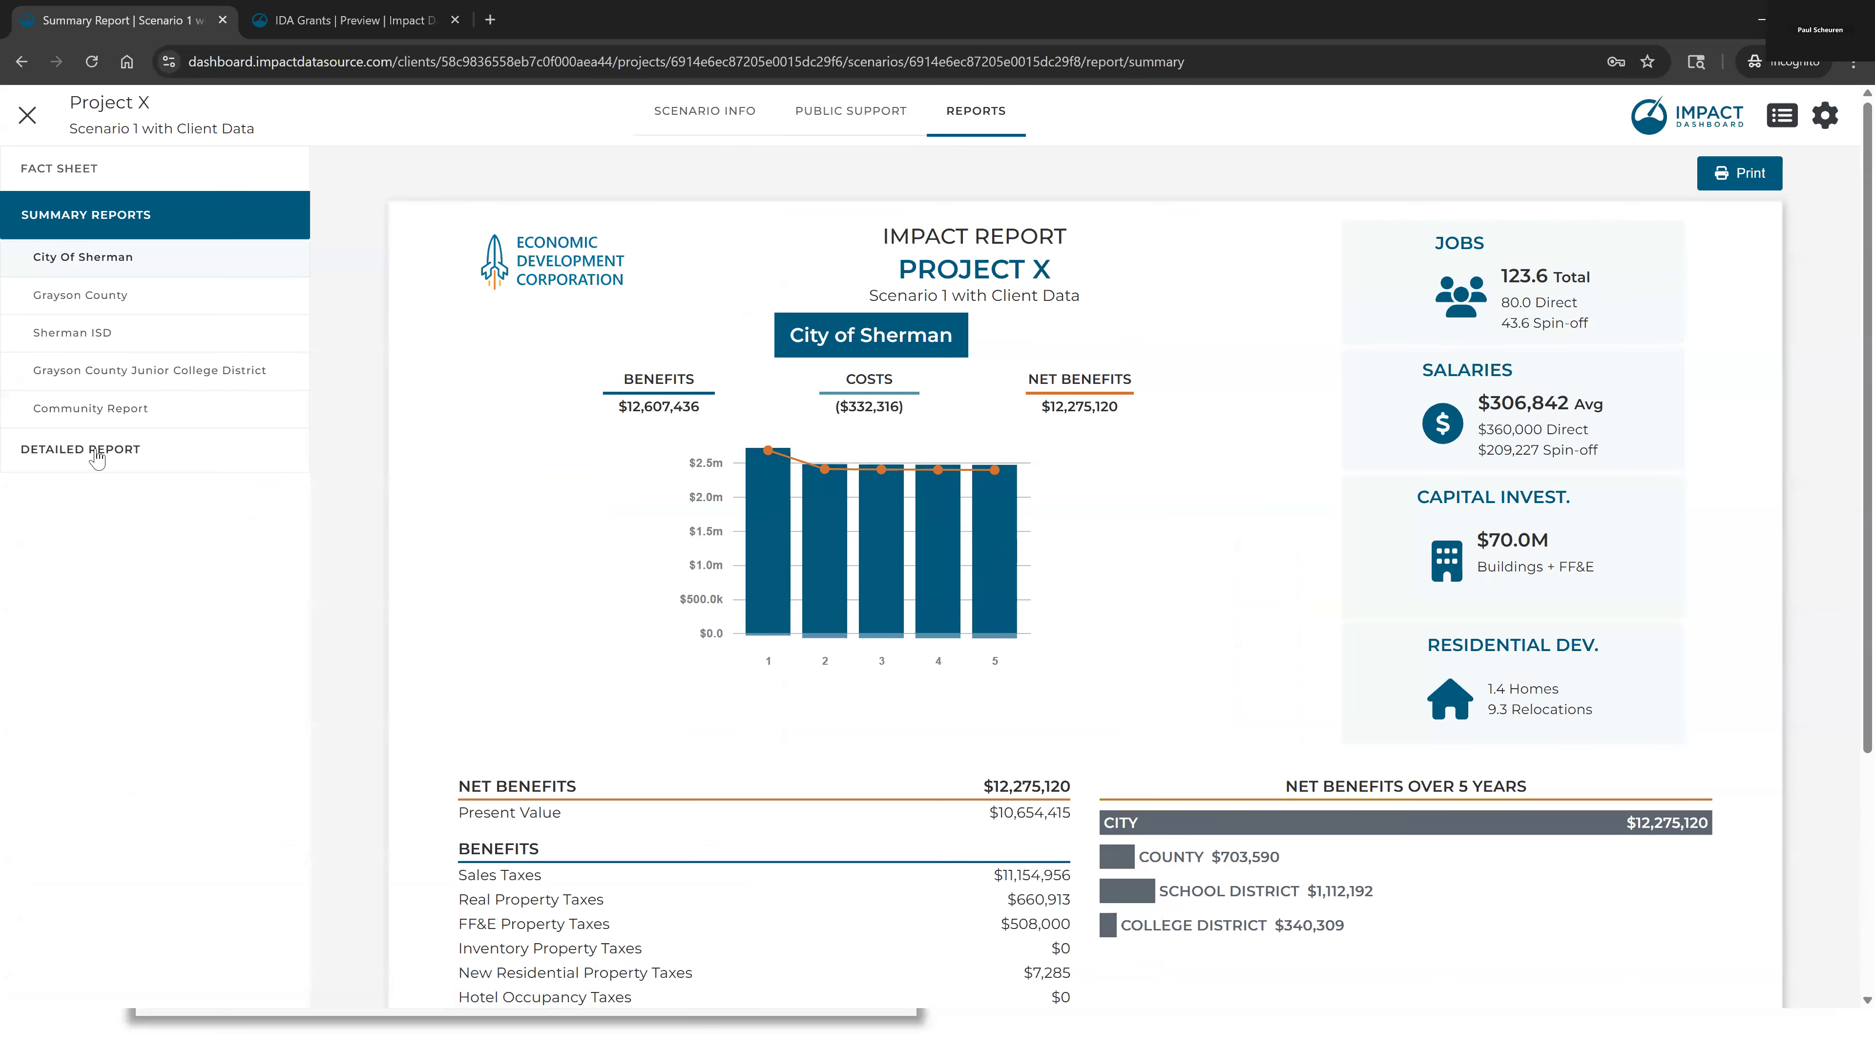
Check the yearly FF&E values in the detailed report's City of Sherman taxable property table, then revisit the capital investment inputs and general assumptions
click(88, 444)
scroll(812, 510, down, 1)
scroll(870, 484, up, 4)
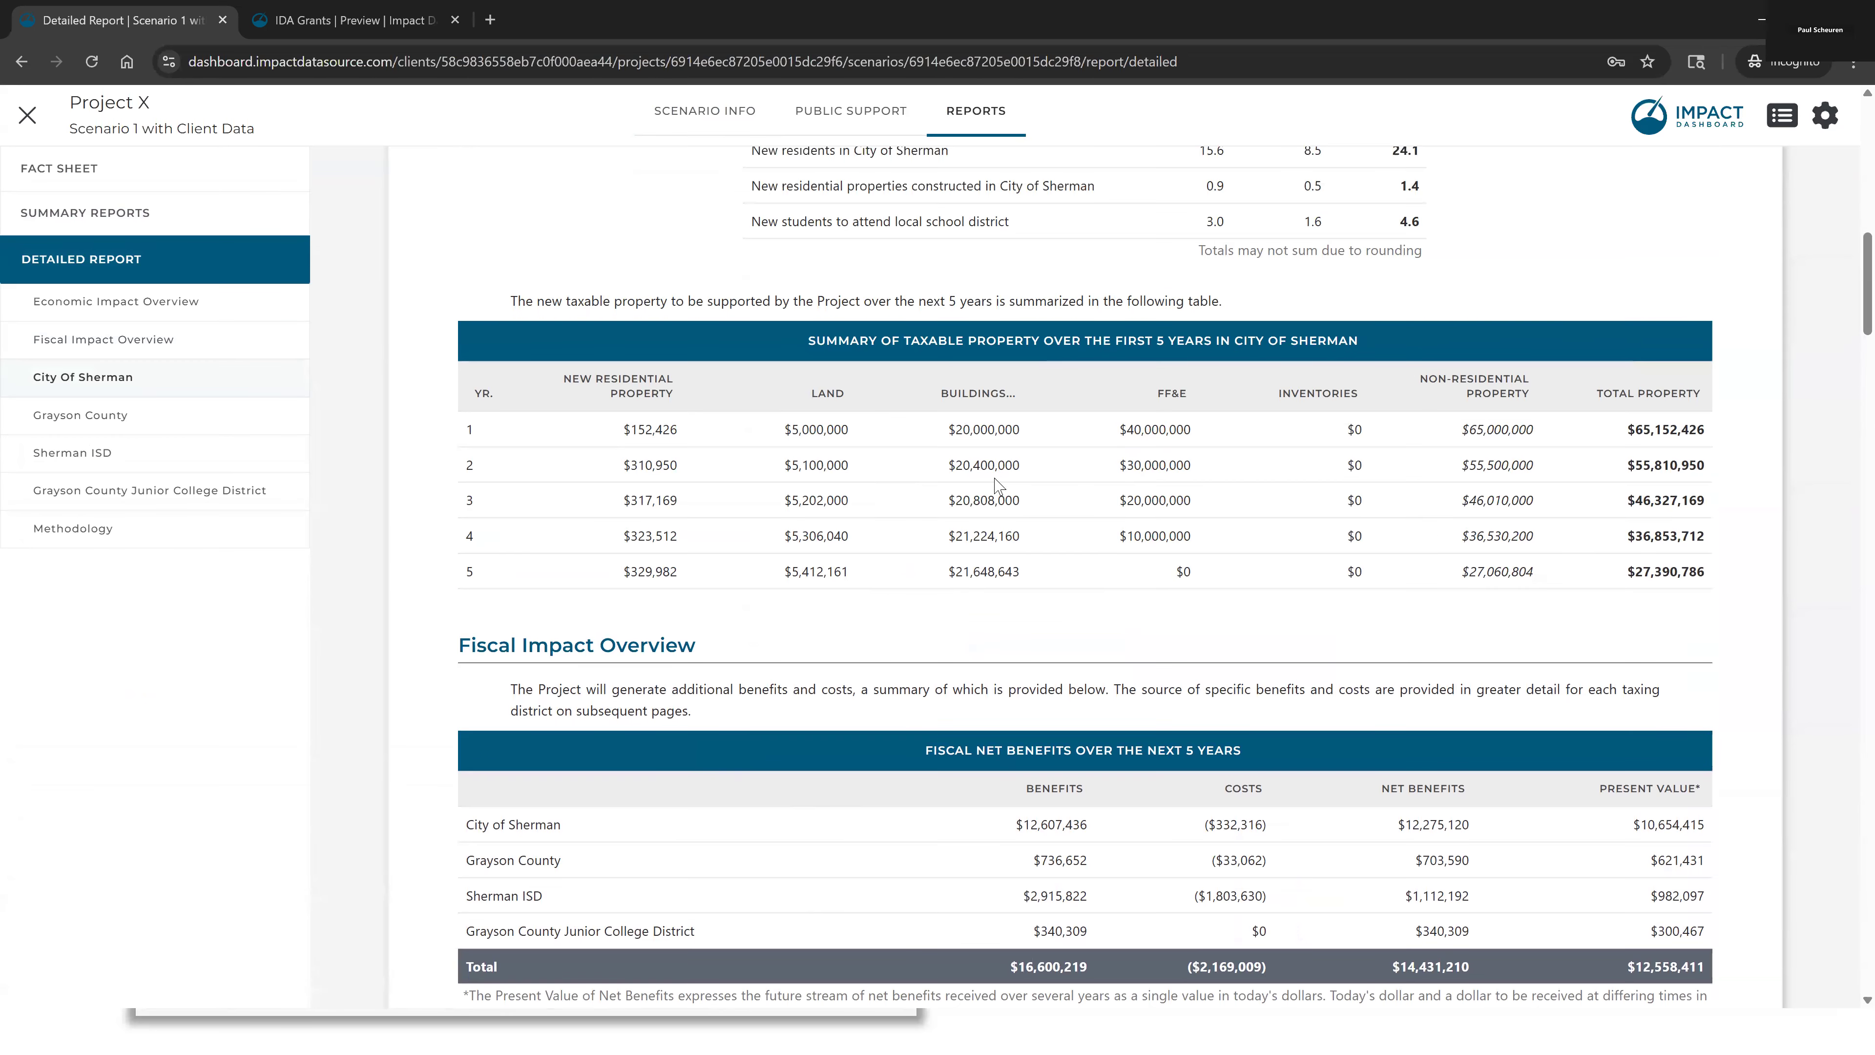
double_click(1162, 431)
click(1123, 465)
double_click(1130, 493)
double_click(1143, 535)
click(658, 142)
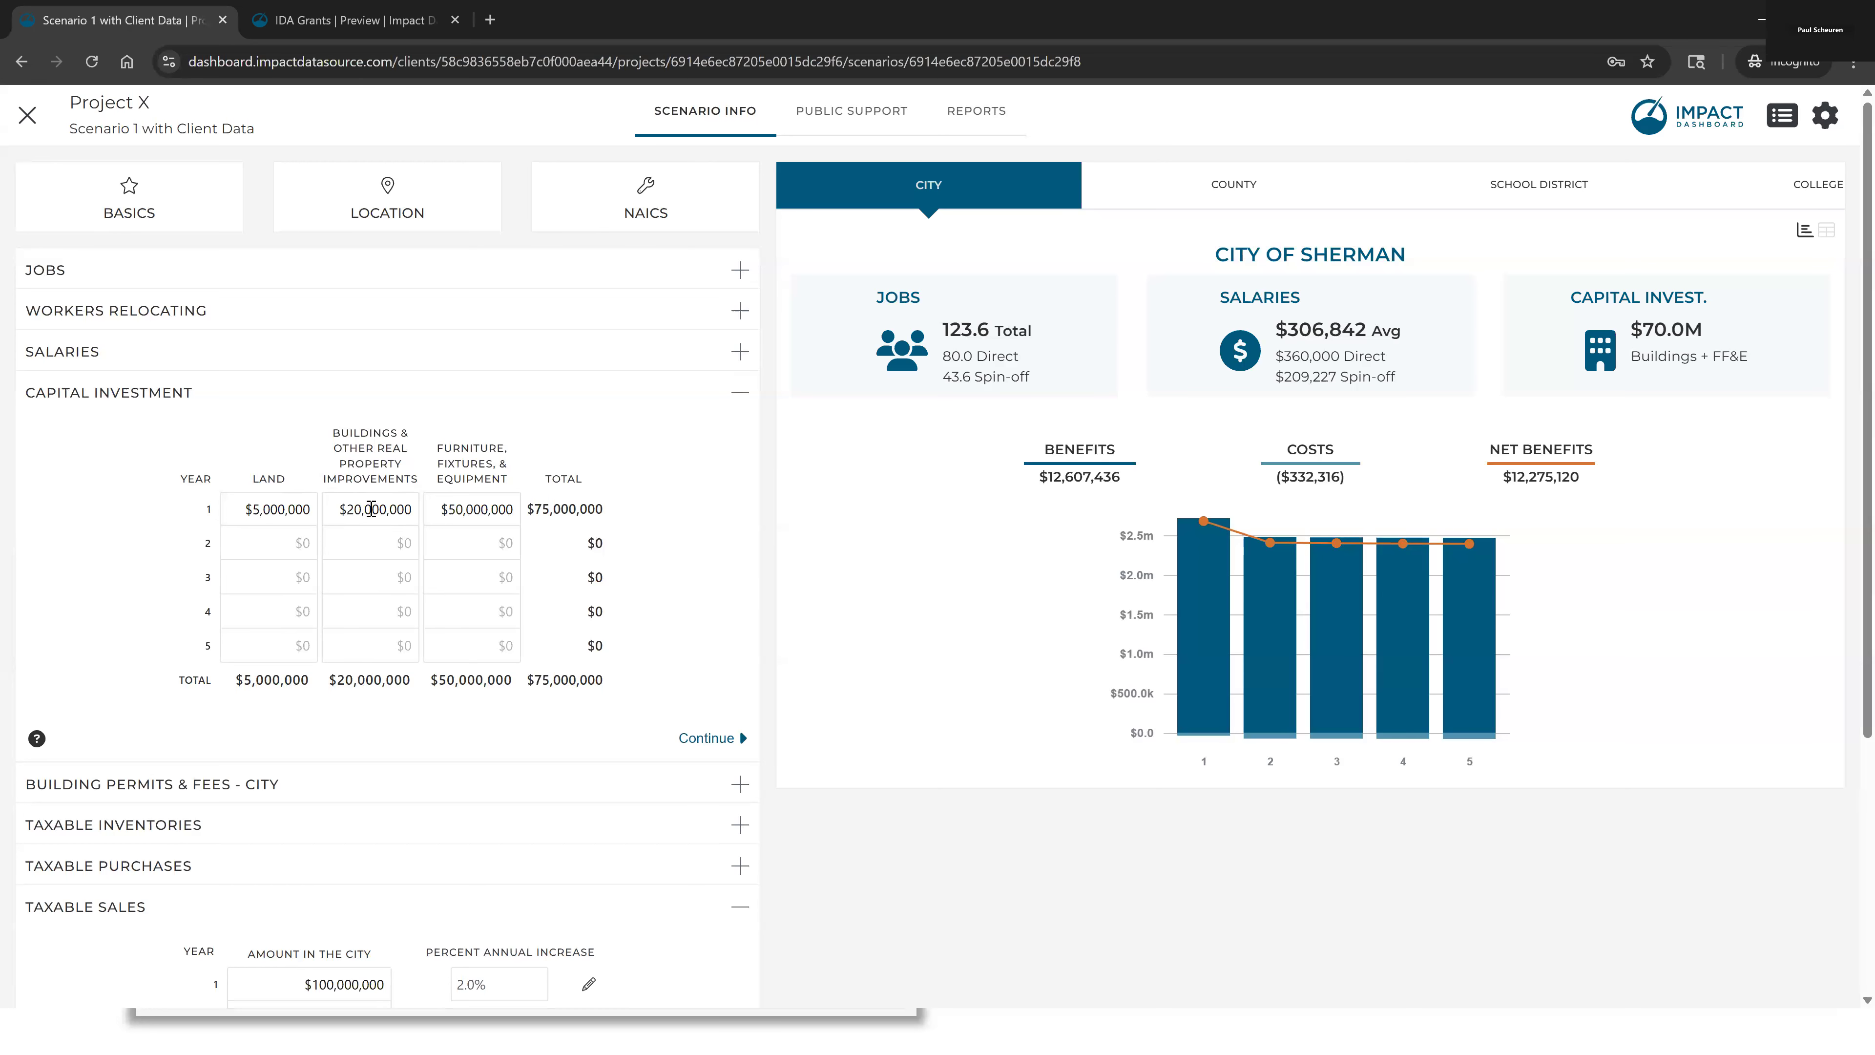
click(1822, 127)
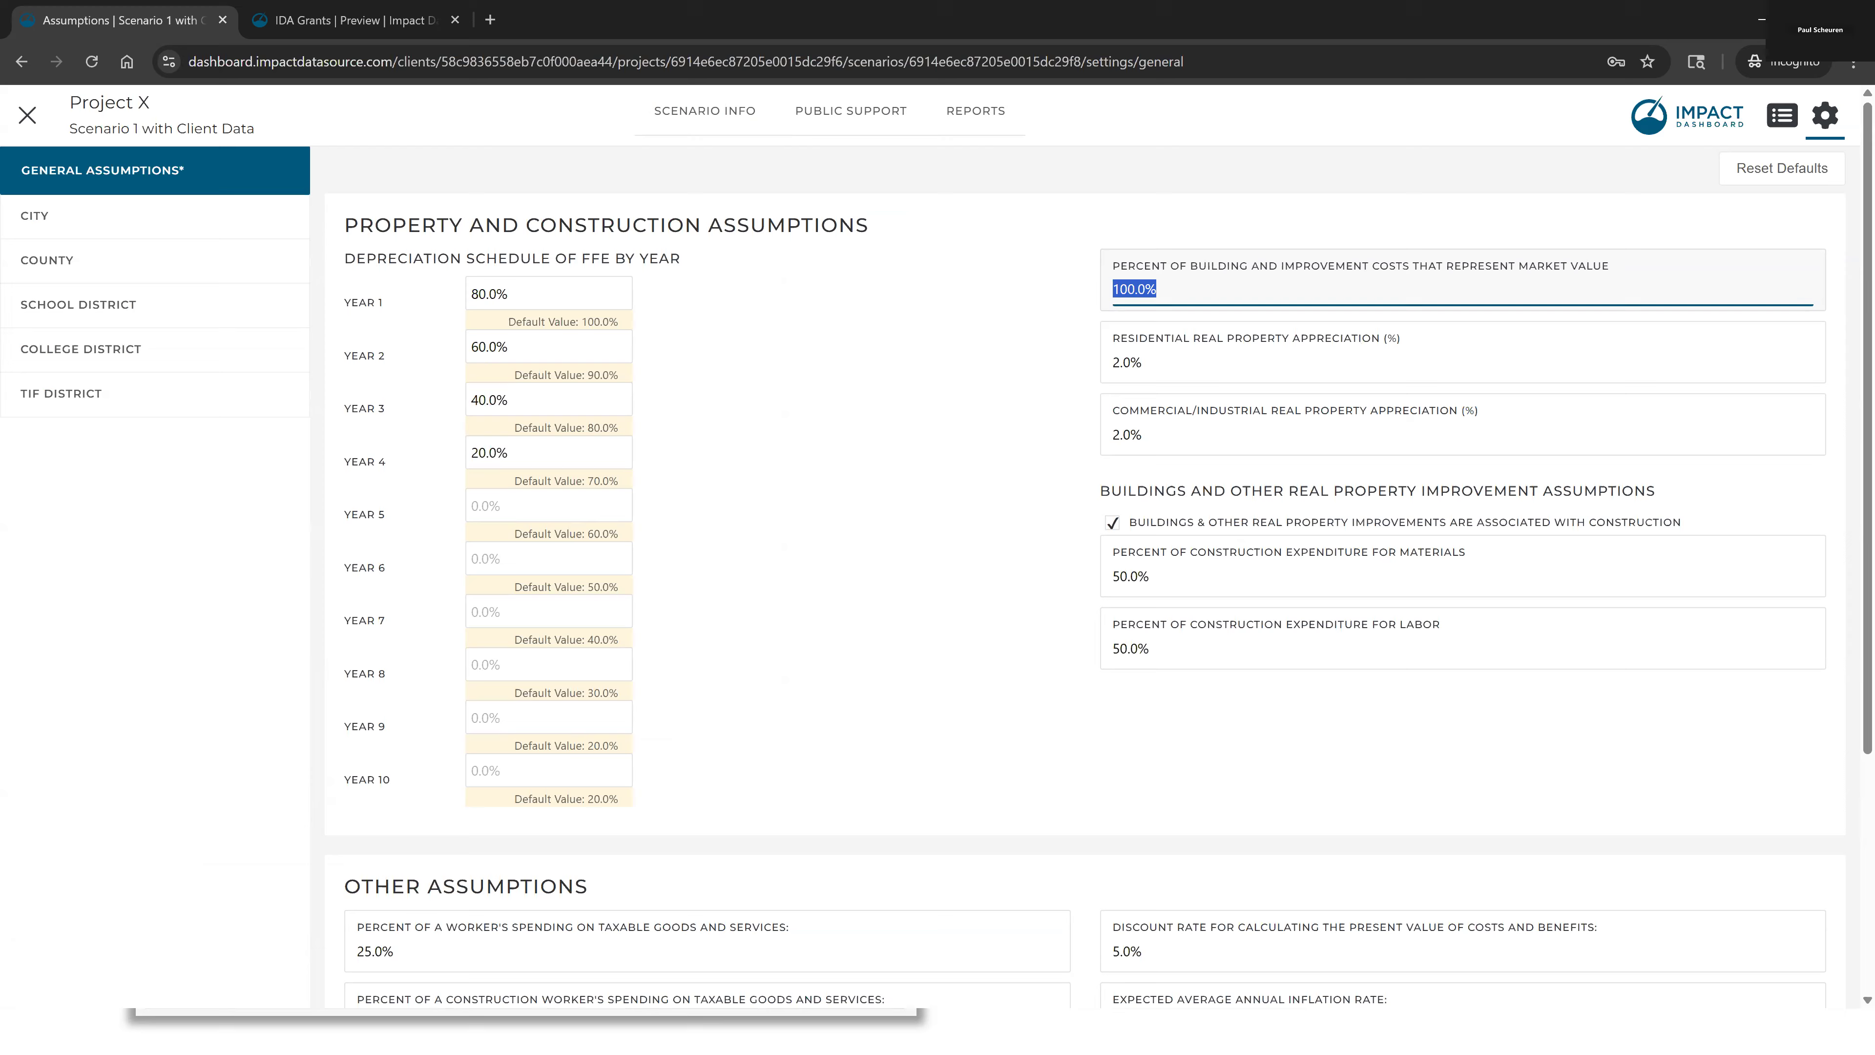
Show the city's property tax analysis as a chart and set the buildings abatement to 50% for years 1 to 4
click(849, 112)
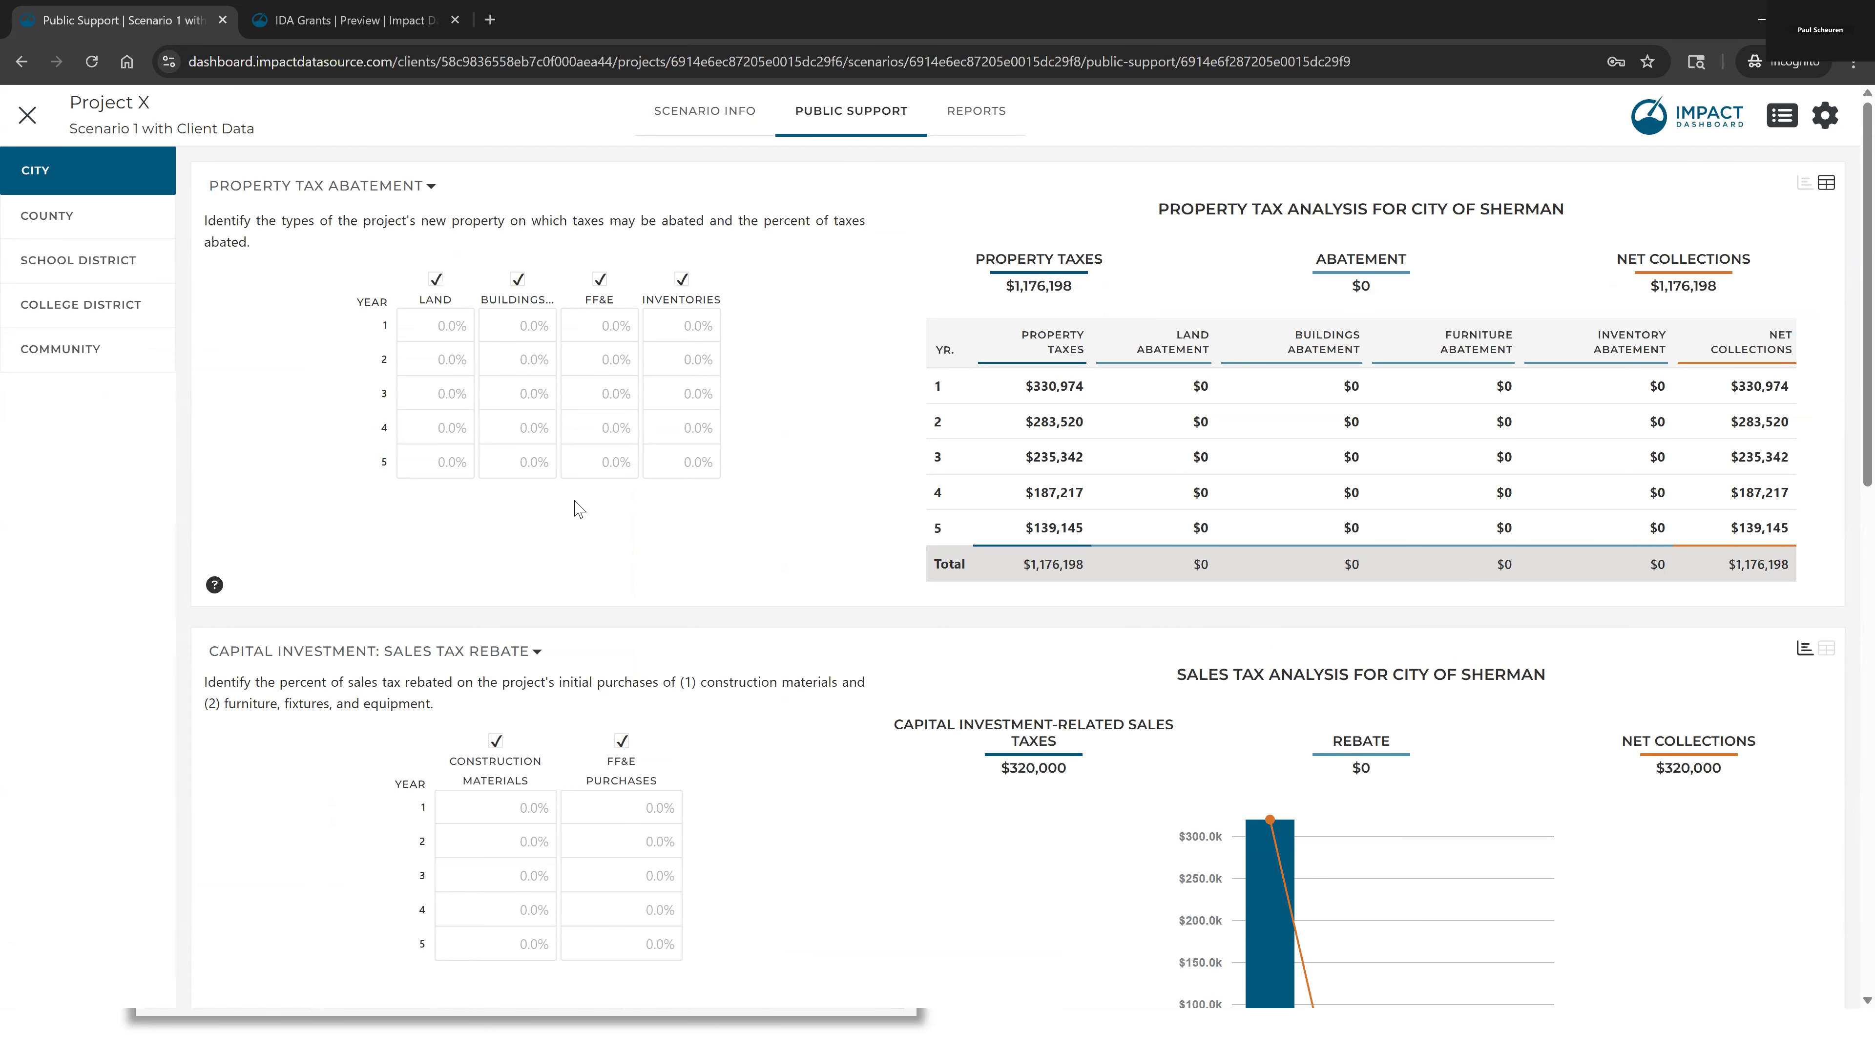
click(525, 339)
click(1787, 179)
click(1804, 183)
click(529, 336)
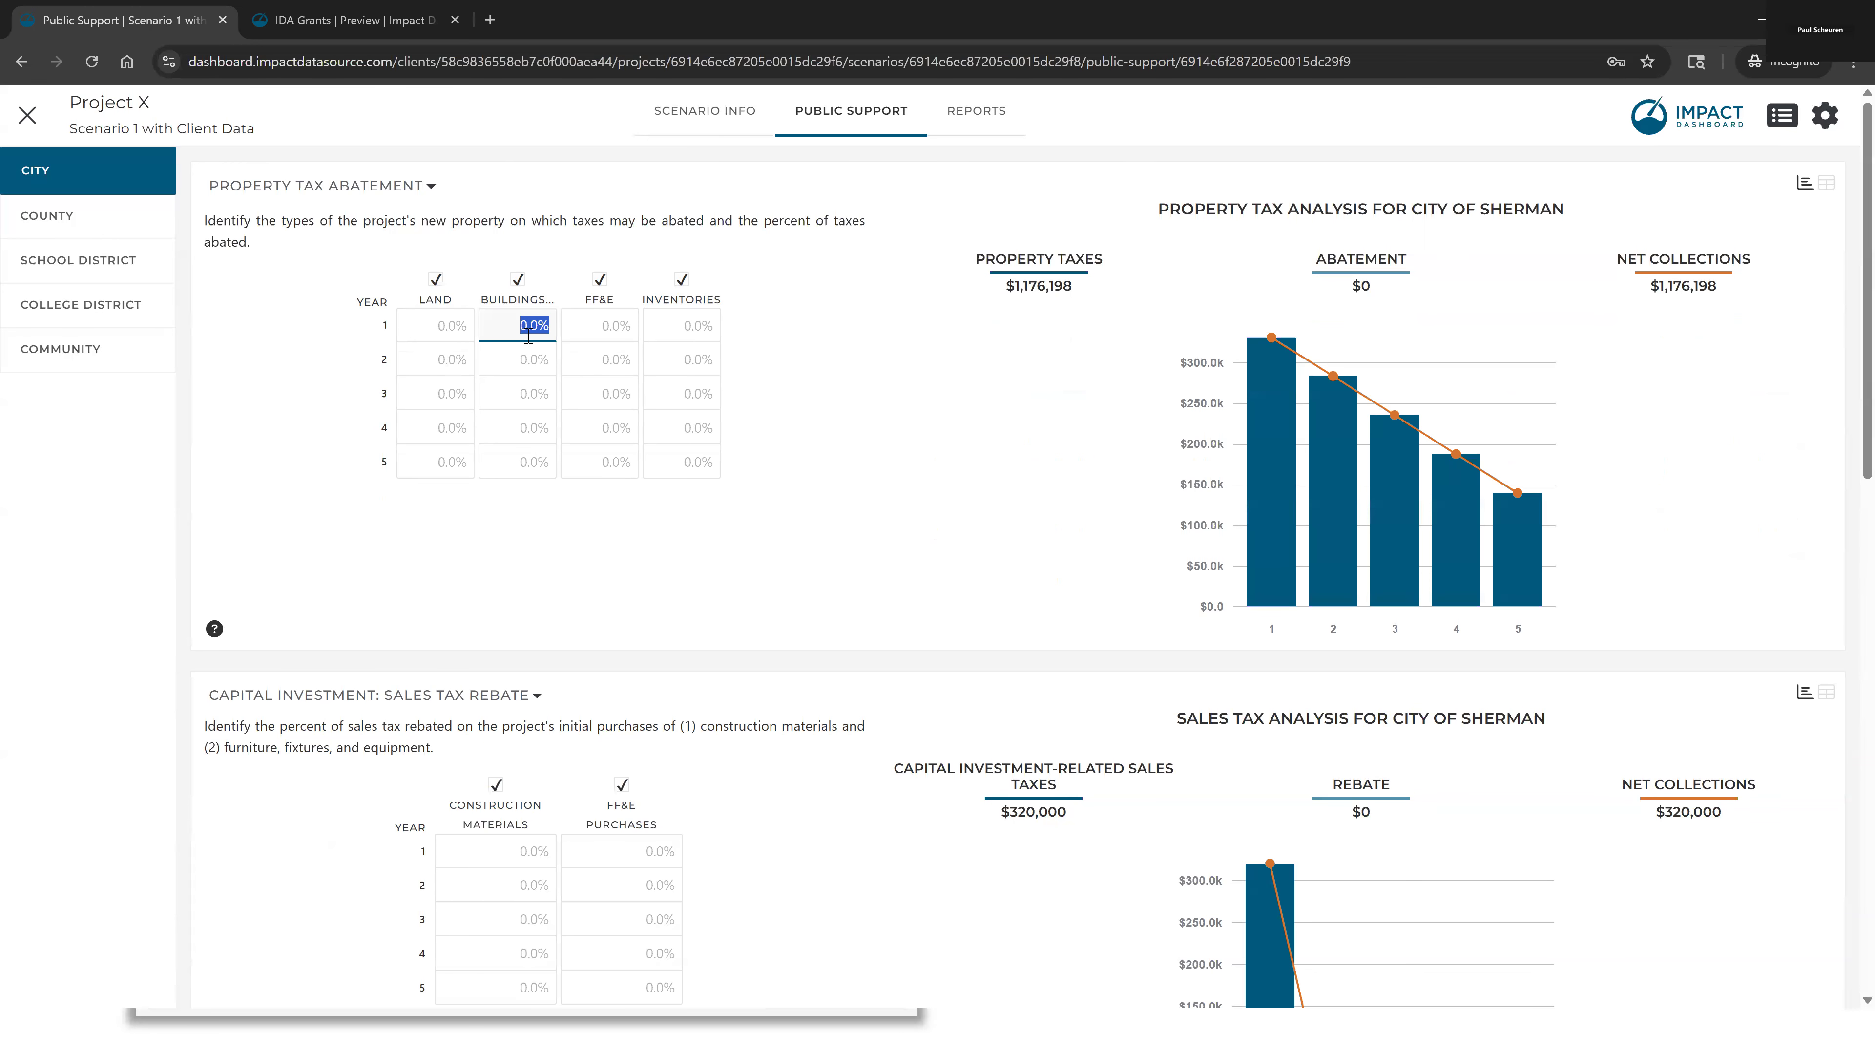
text(50)
click(532, 359)
text(50)
click(532, 393)
text(50)
click(532, 428)
text(50)
Set the city's FF&E abatement to 50% for years 1 to 5 and its buildings abatement to 50% for year 5
click(530, 460)
click(584, 326)
text(50)
click(579, 362)
text(50)
click(584, 382)
text(50)
click(594, 427)
text(50)
click(587, 461)
text(50)
click(532, 461)
text(50)
click(864, 537)
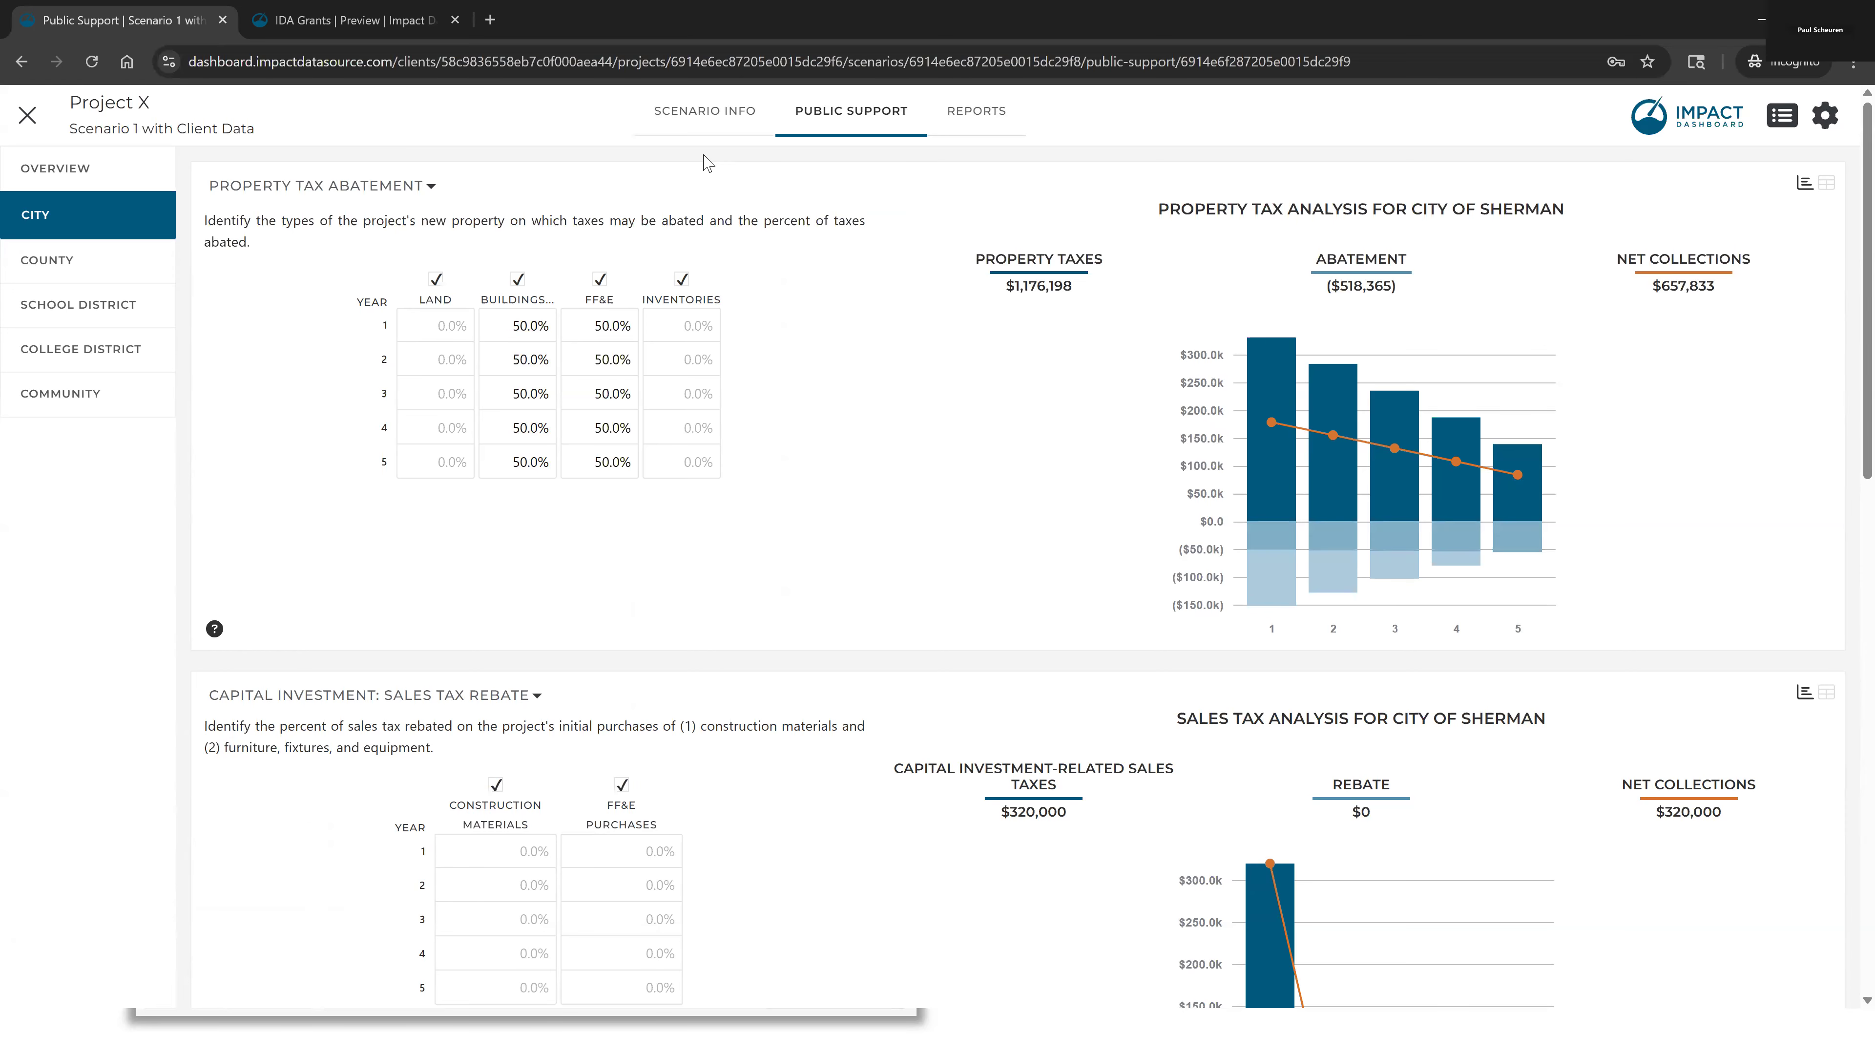
Set the percent of building and improvement costs that represent market value to 25% and return to the city's property tax abatement
click(1825, 115)
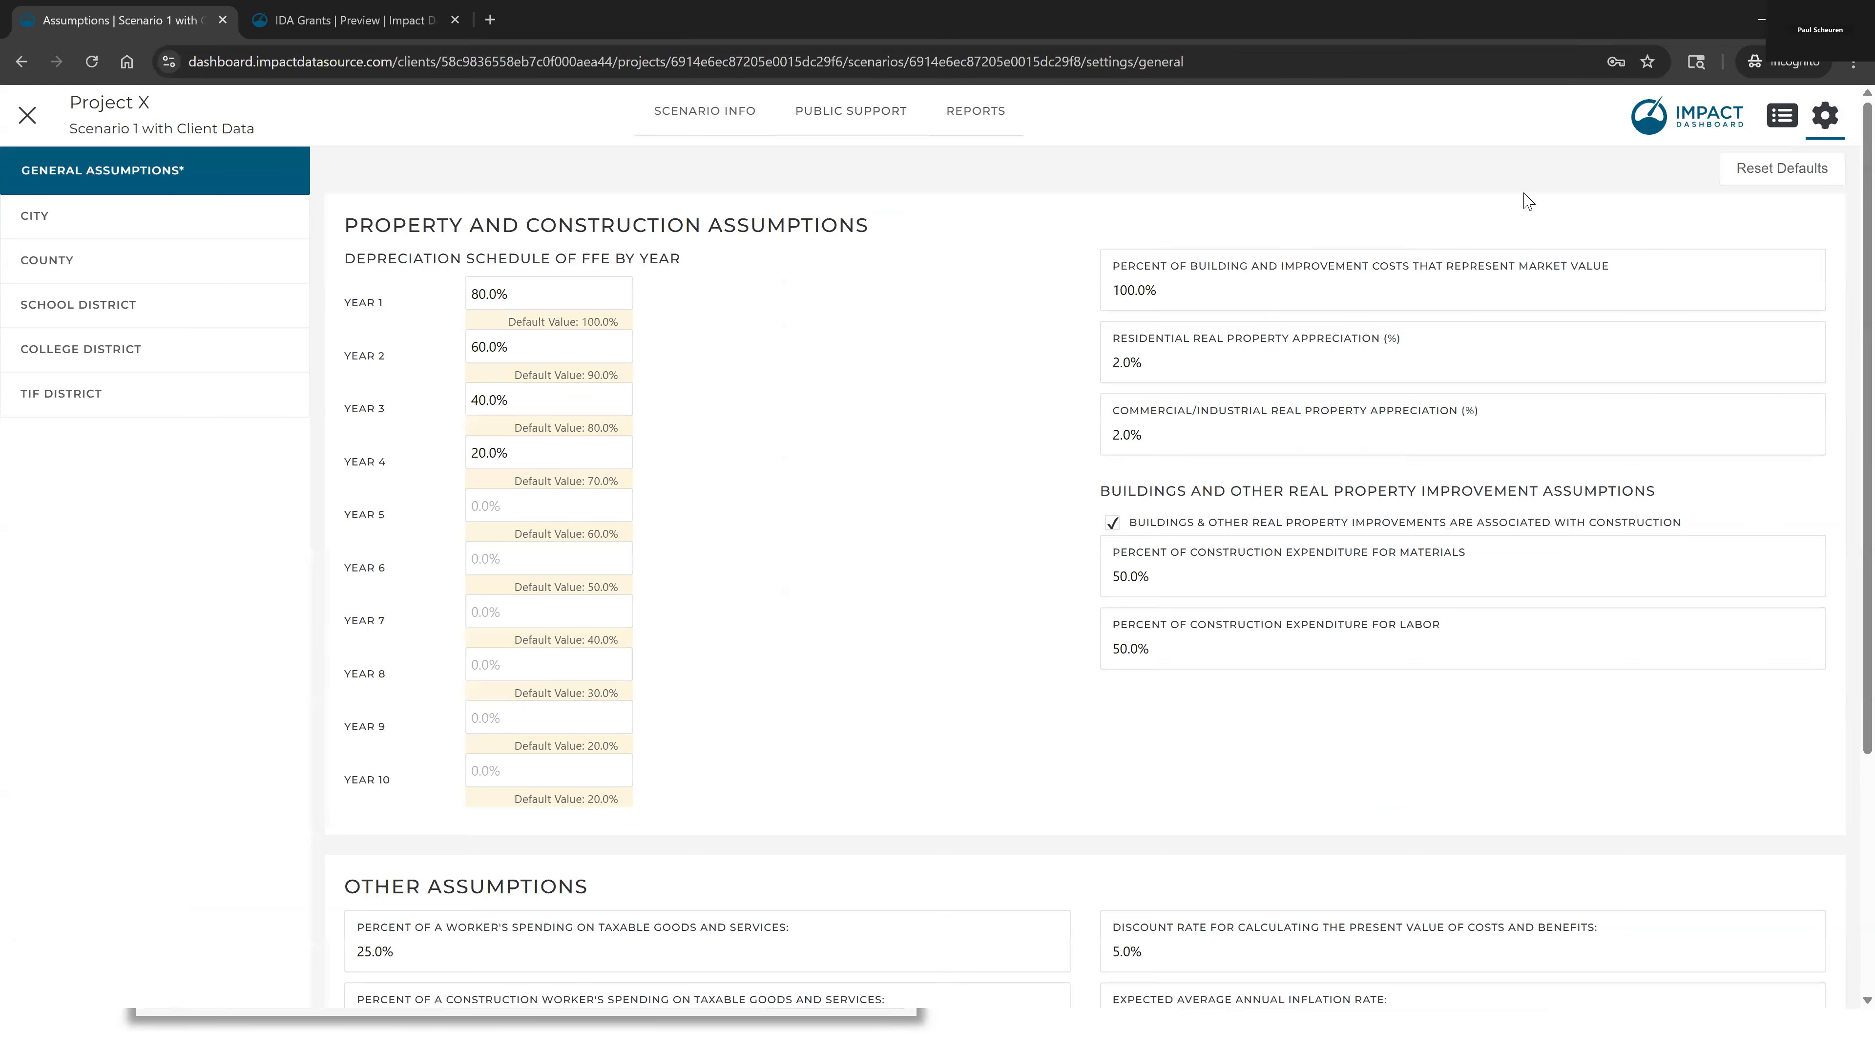
click(1456, 285)
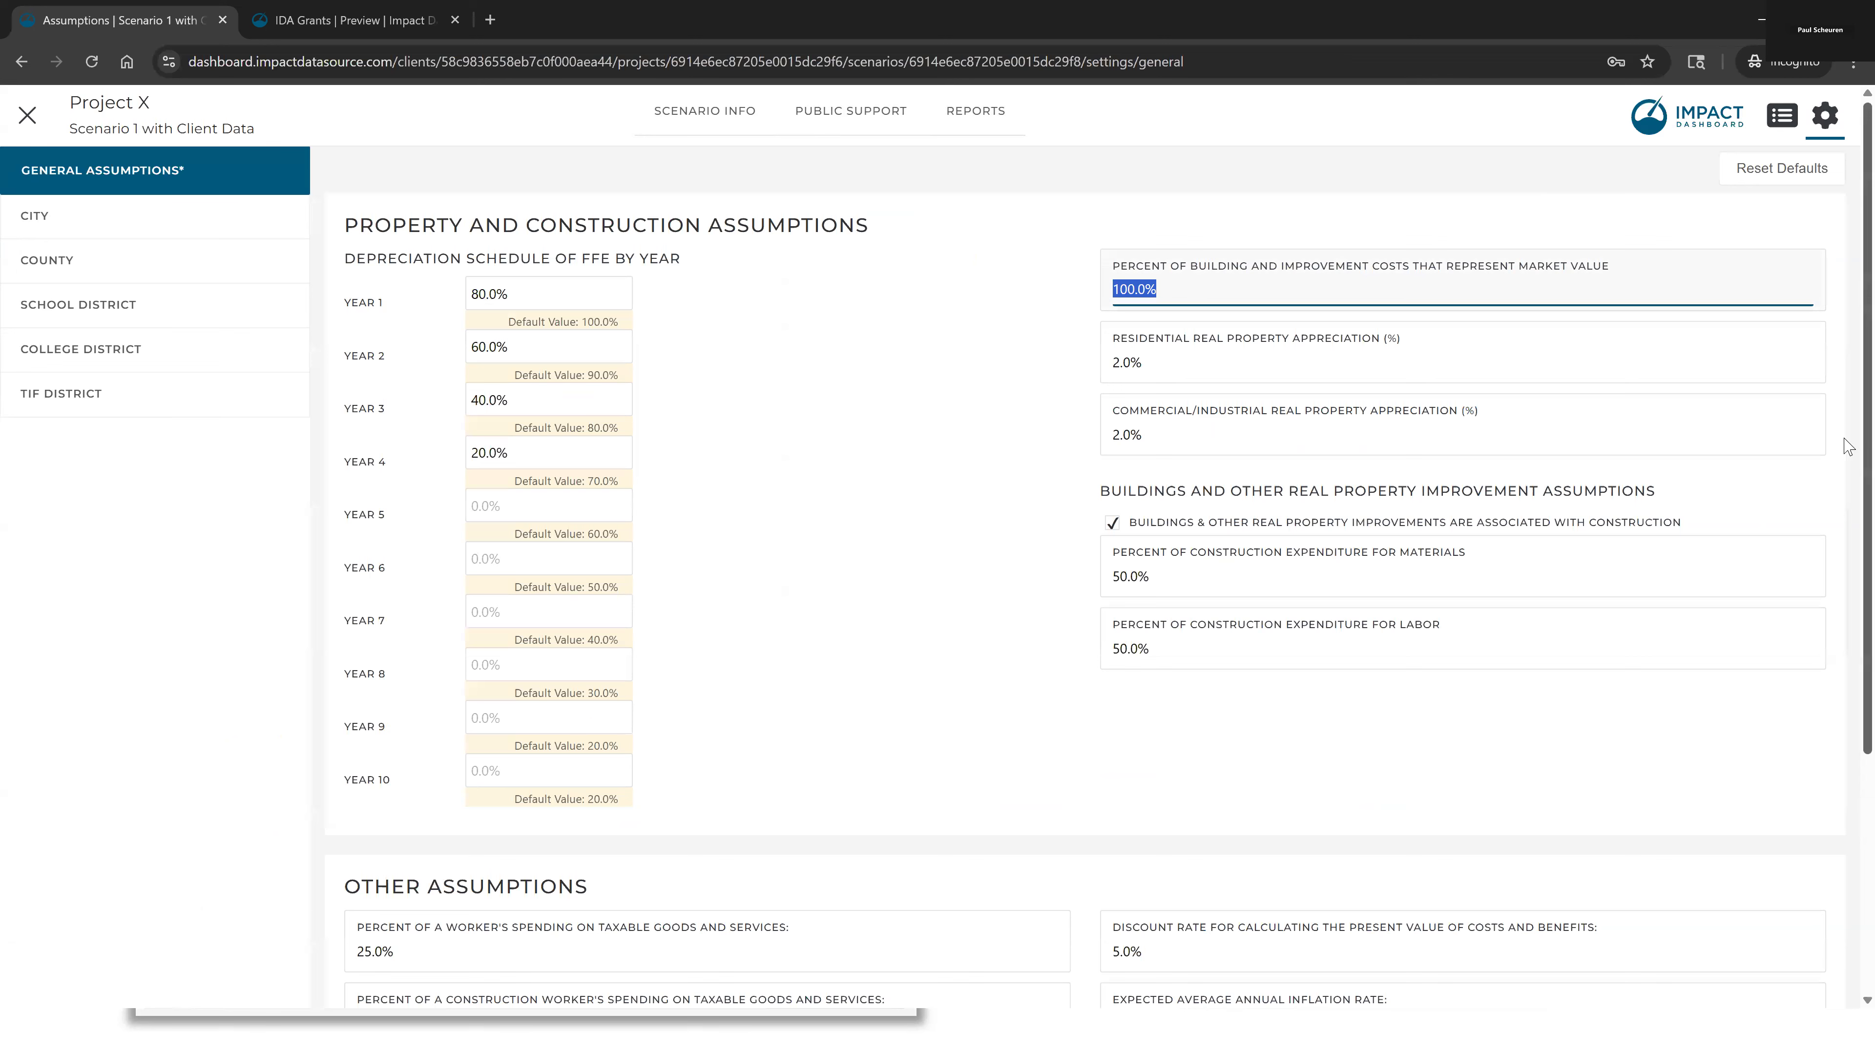
text(25)
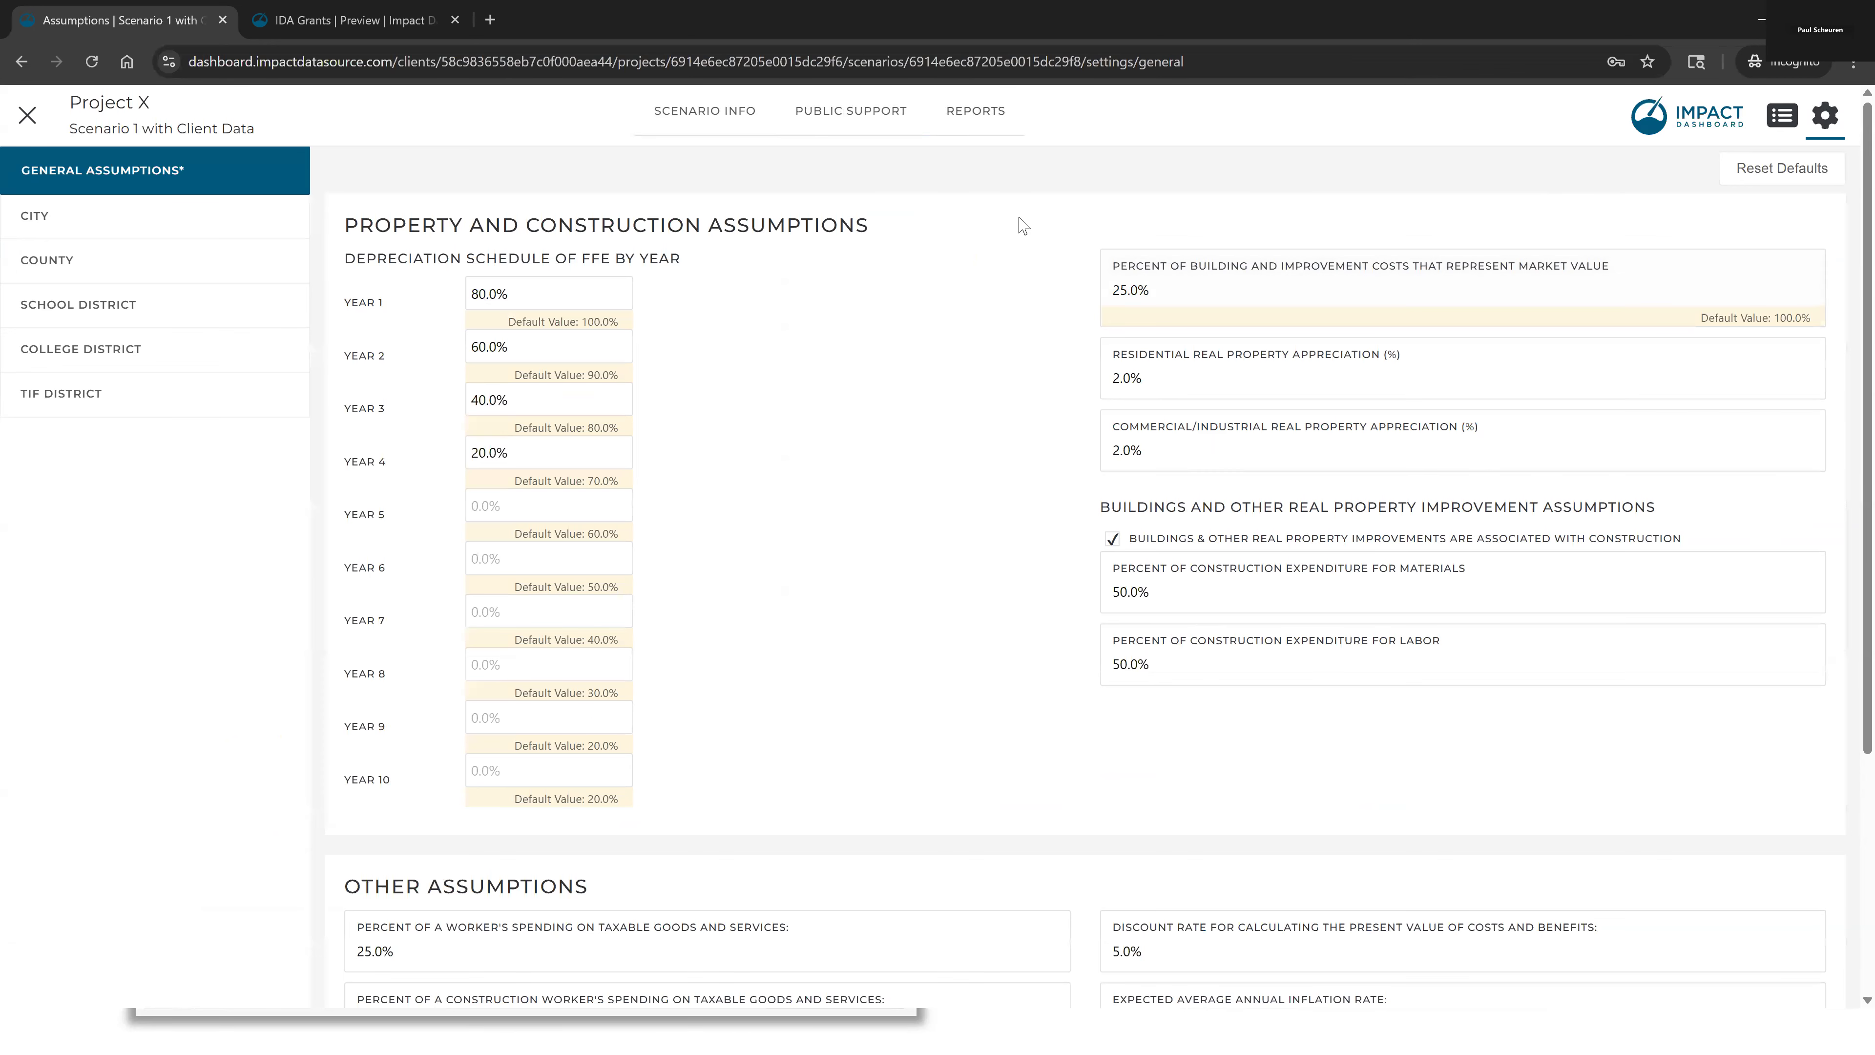
click(892, 122)
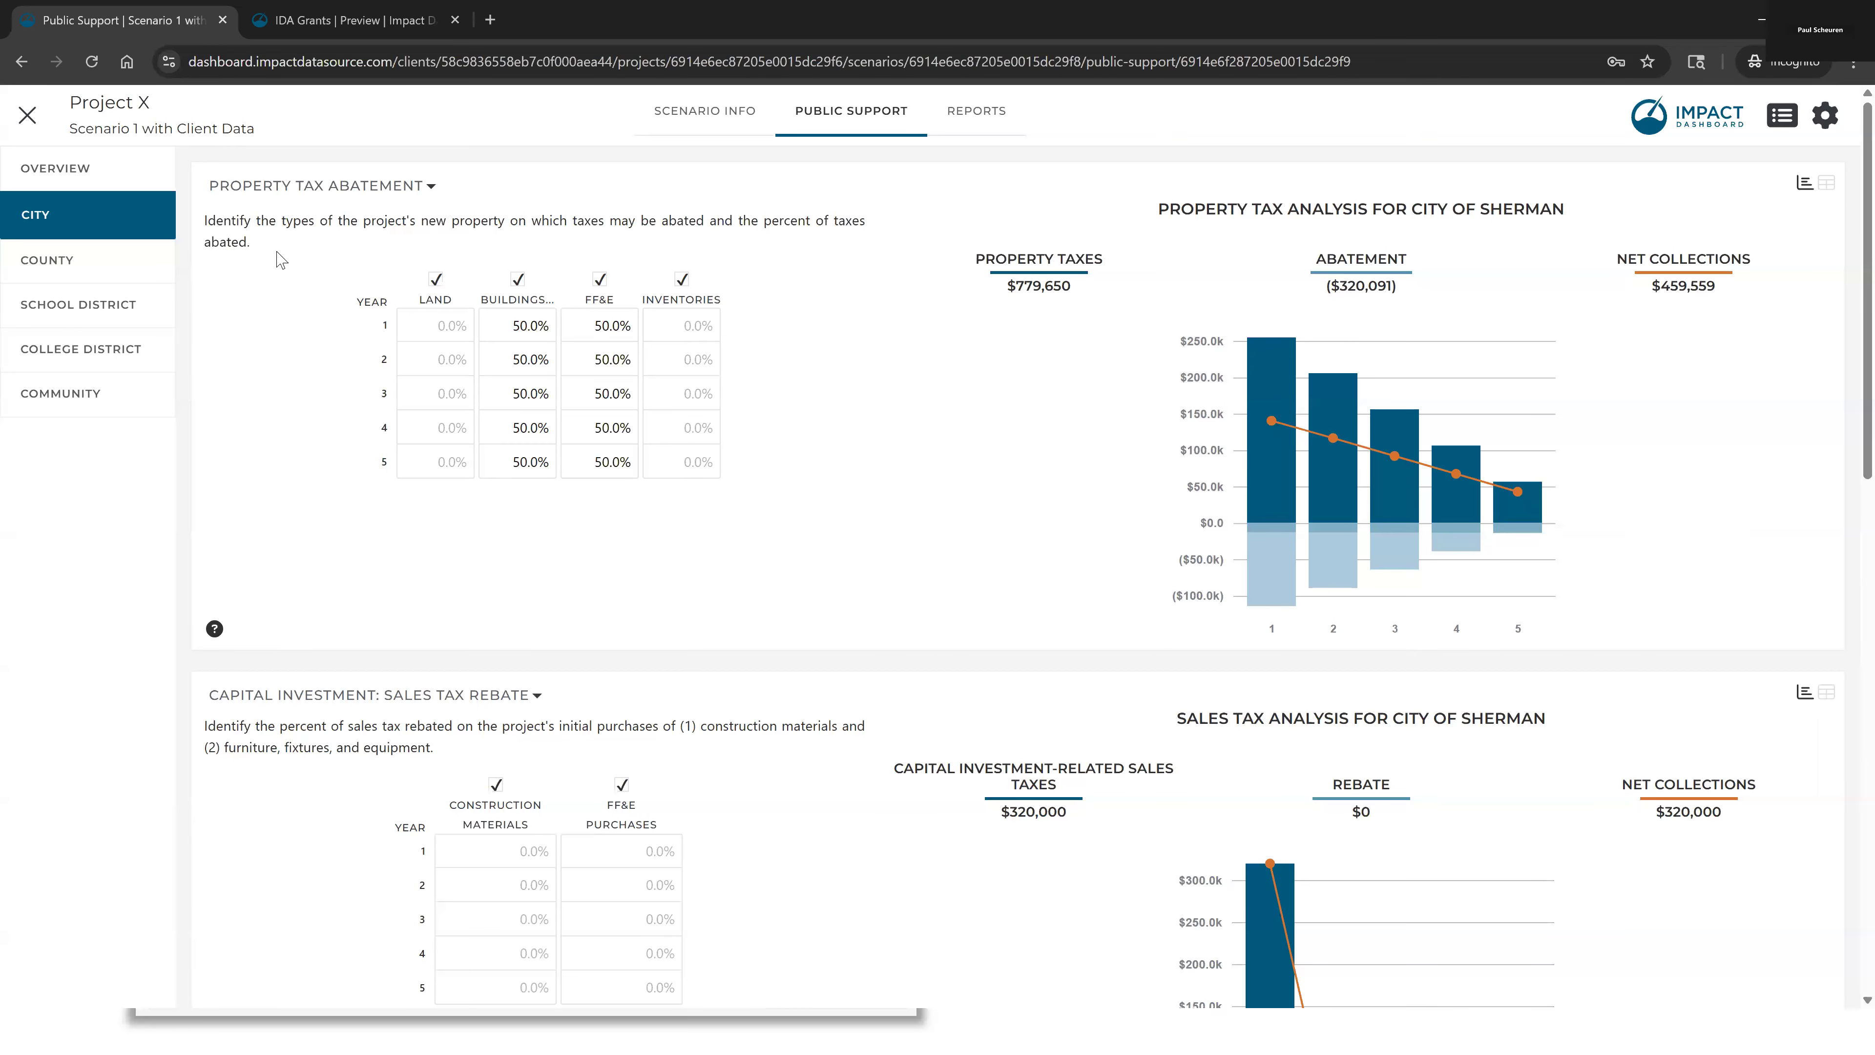
Switch to the IDA Grants browser tab, exit the form preview and look through the data forms inbox of submitted requests
click(296, 9)
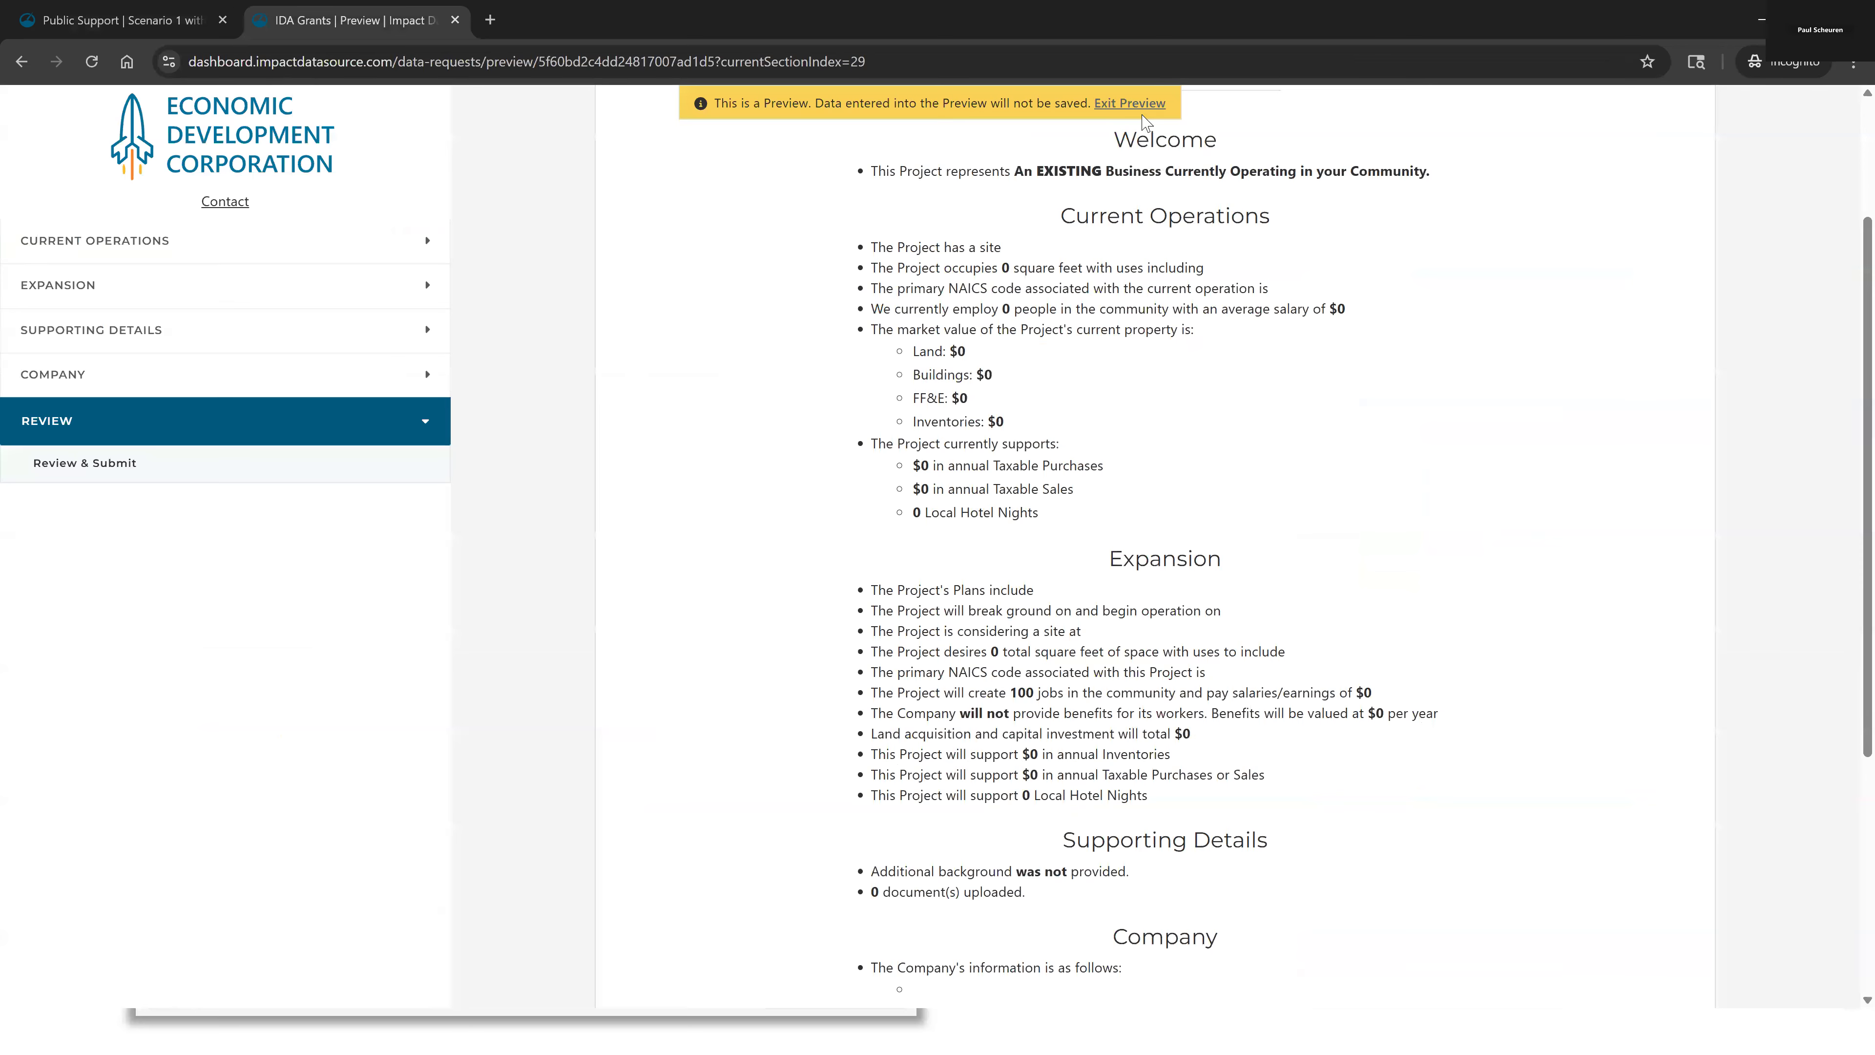
click(1130, 105)
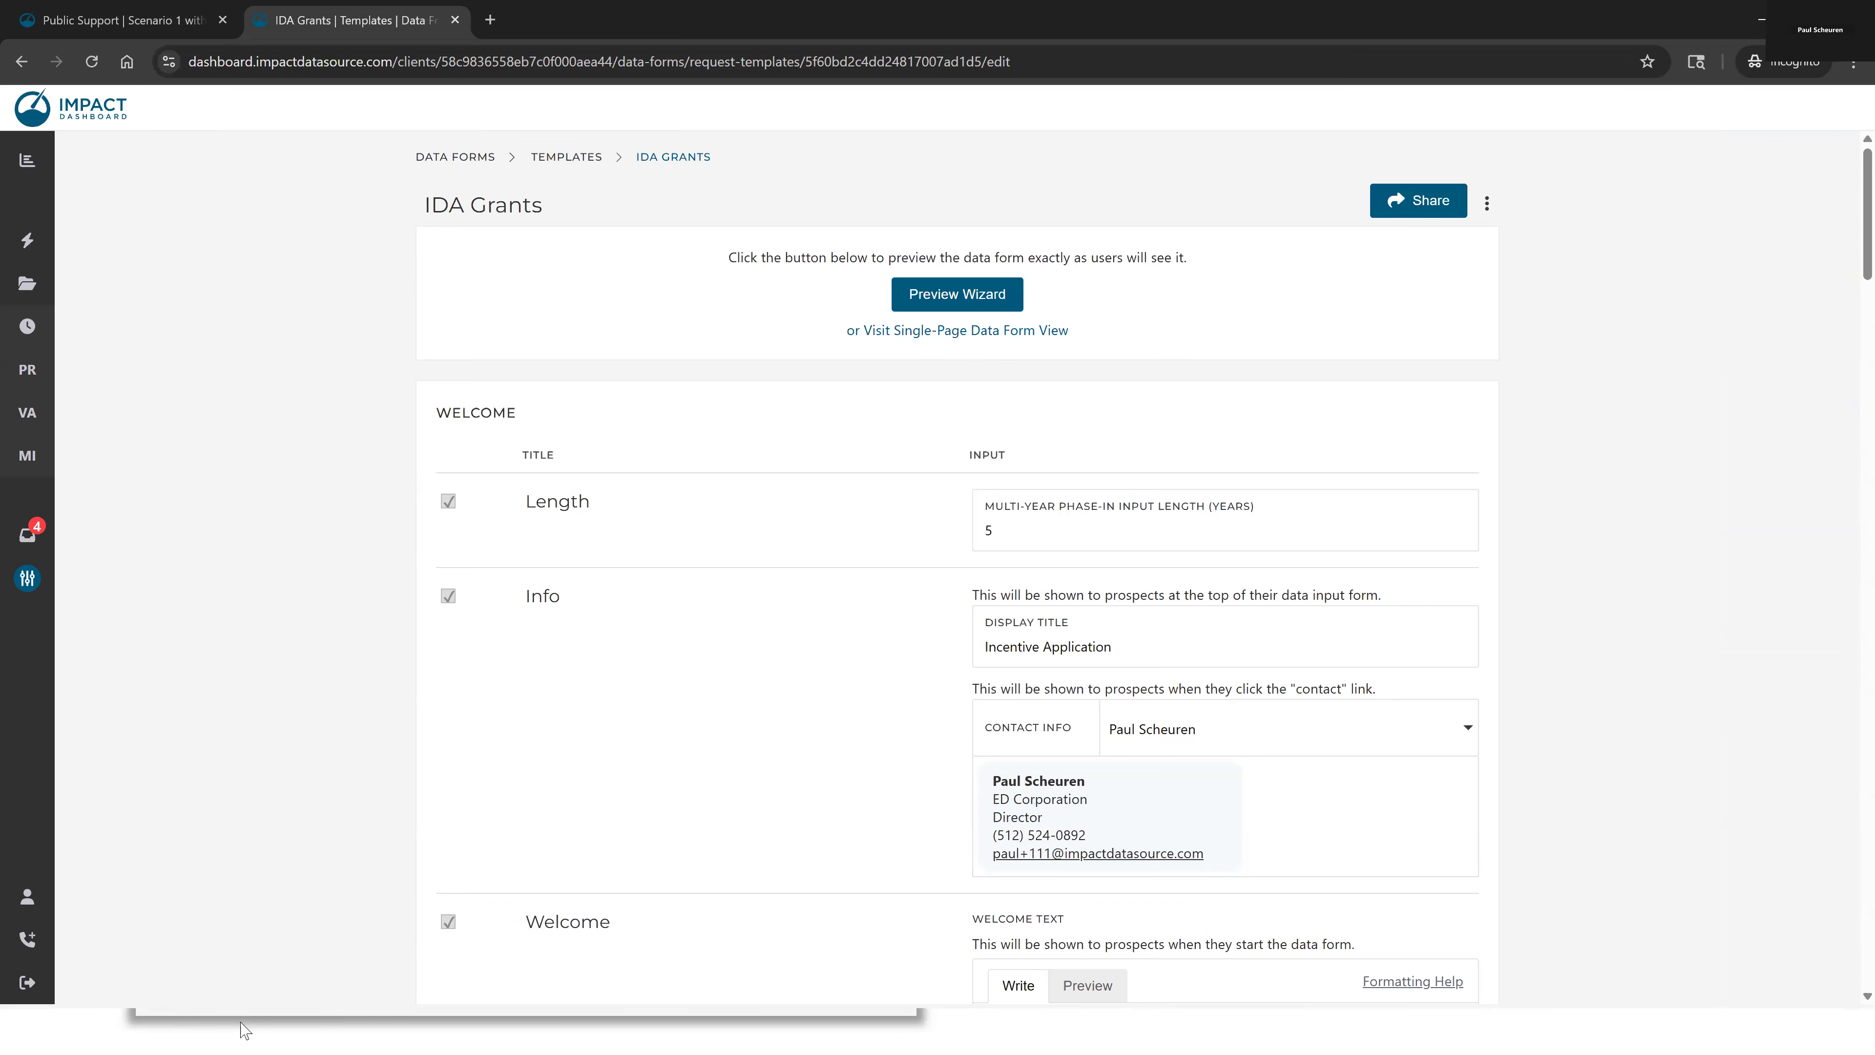
click(441, 160)
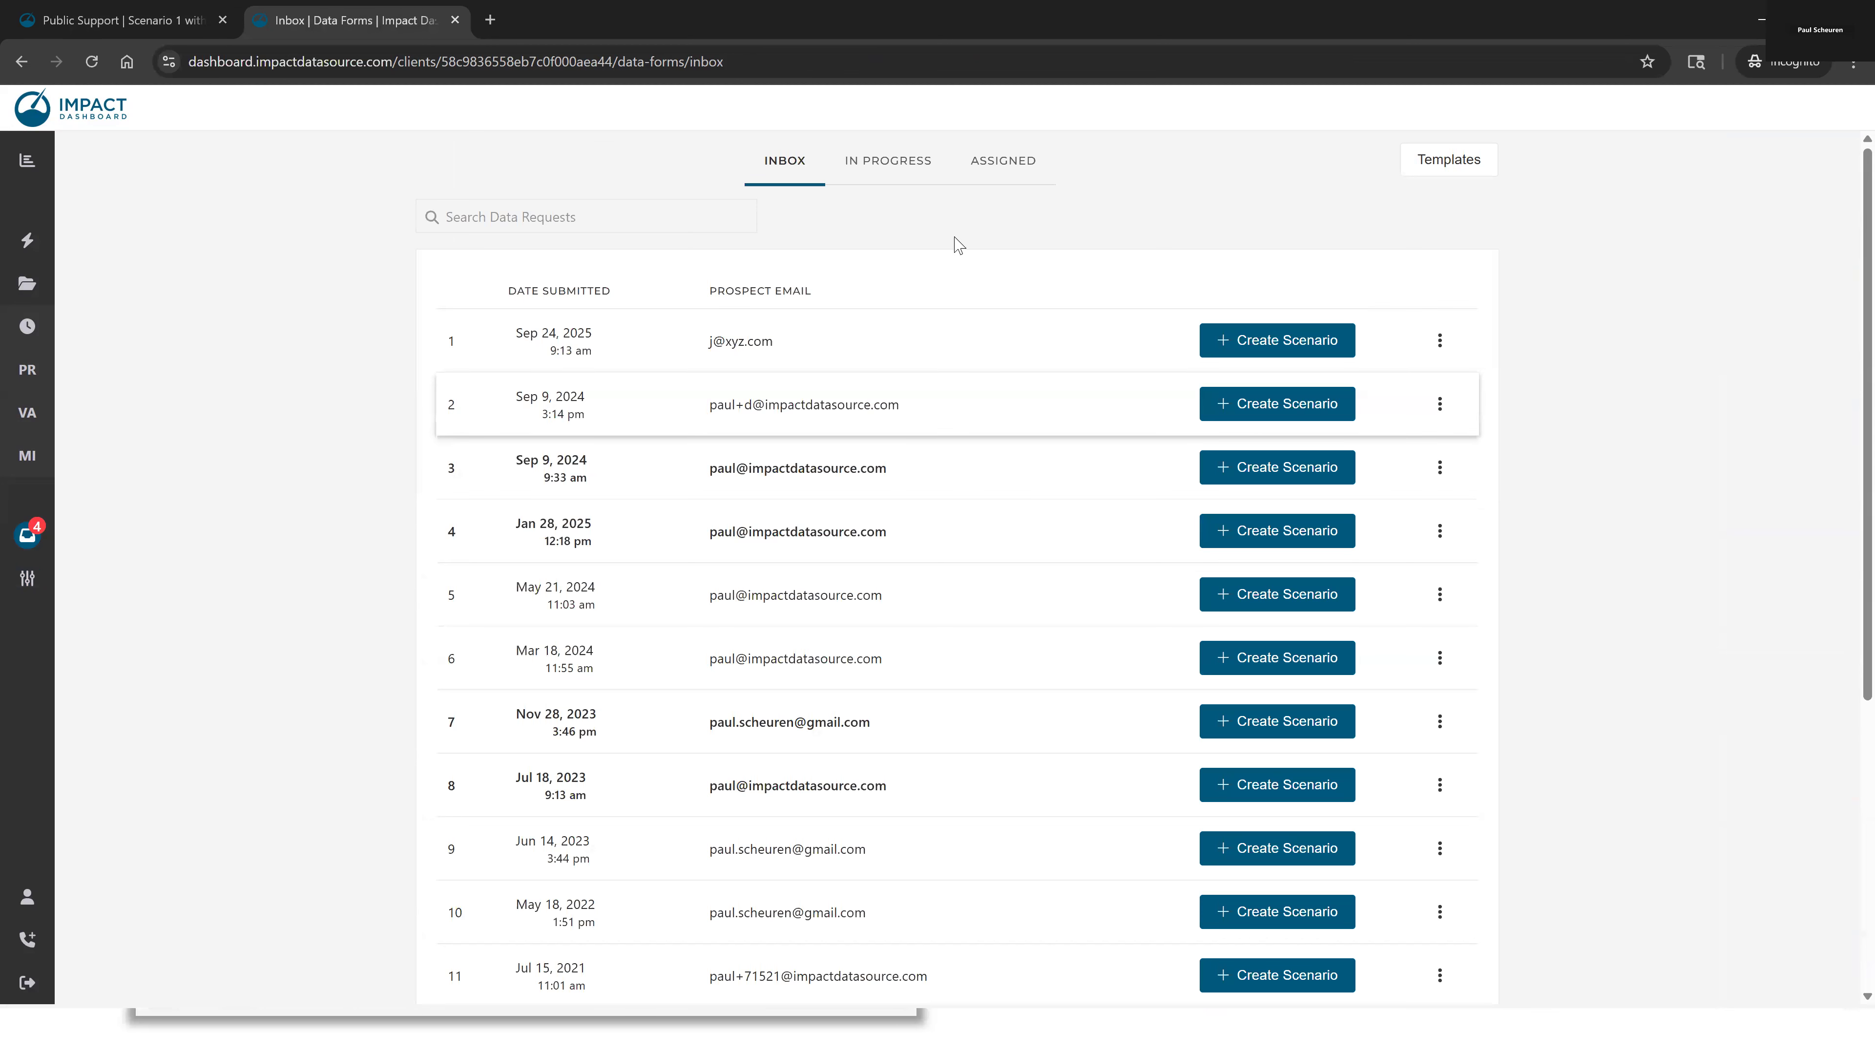
scroll(1066, 713, down, 3)
scroll(1066, 713, up, 3)
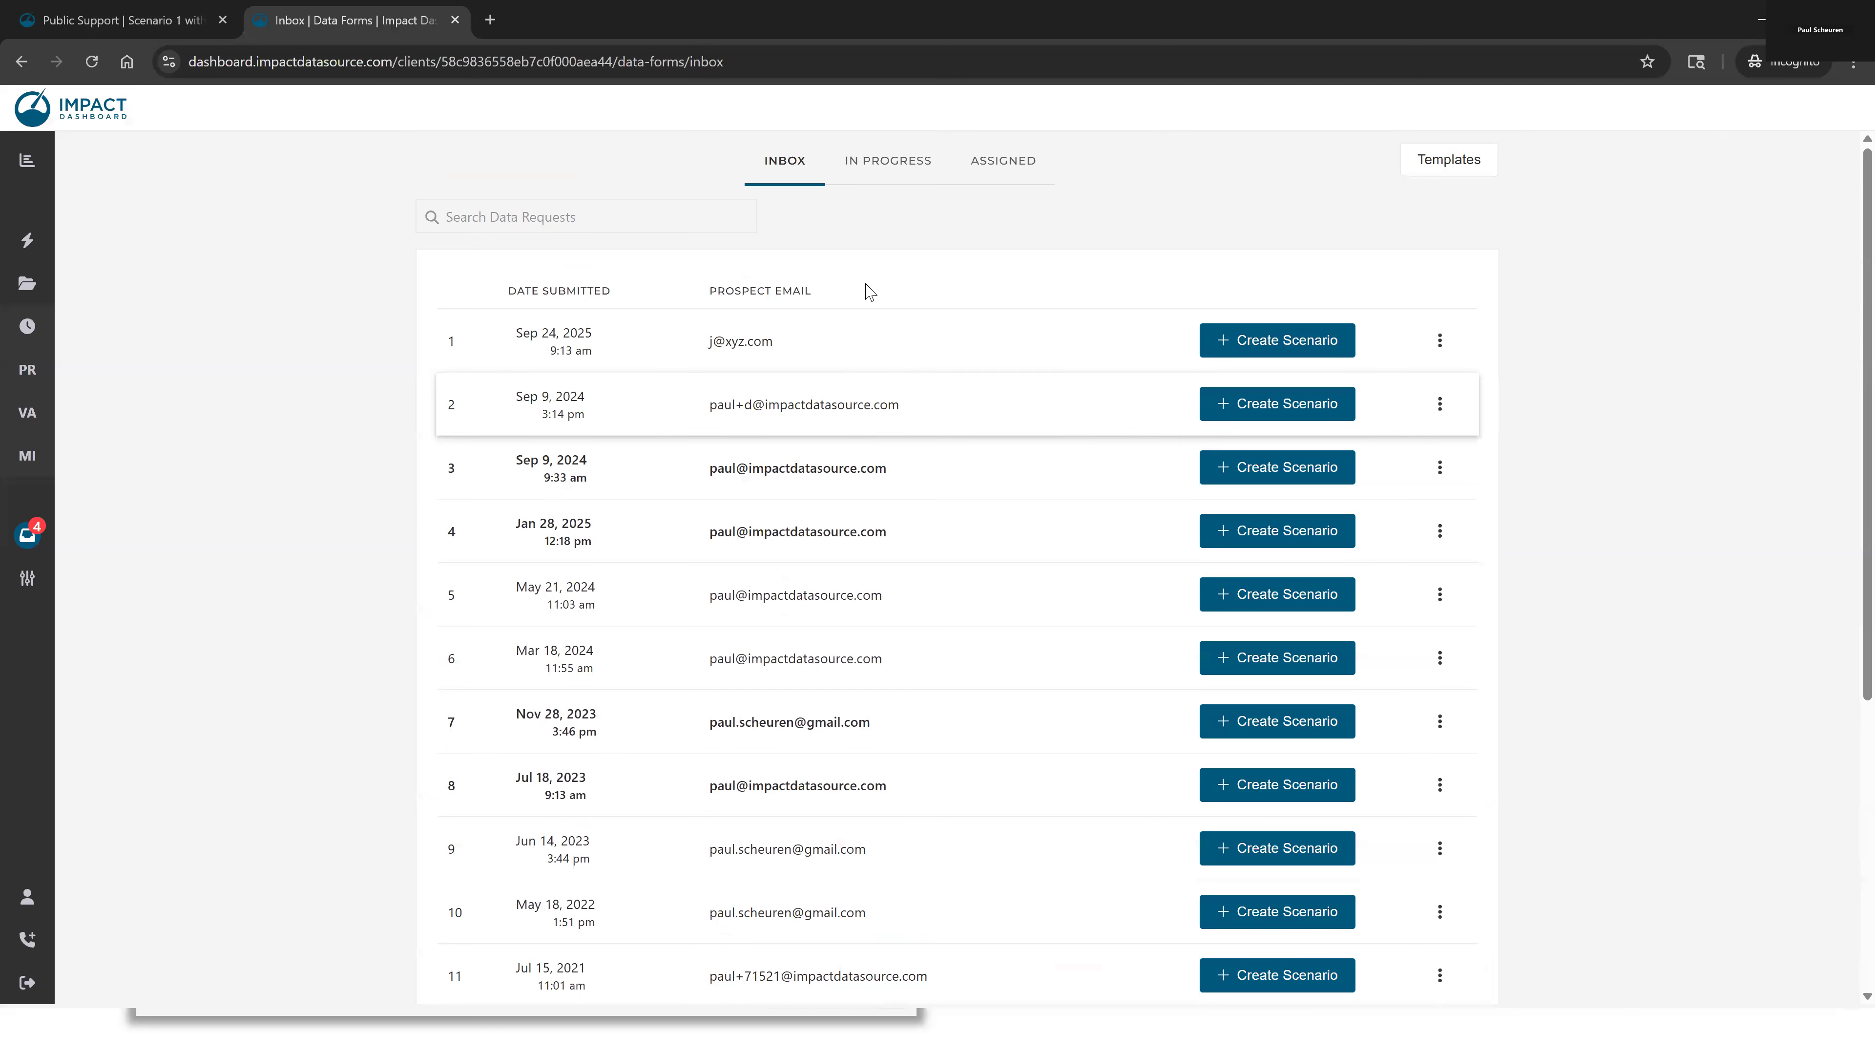
Look through the in-progress data requests and view the actions available for the newest one
click(865, 164)
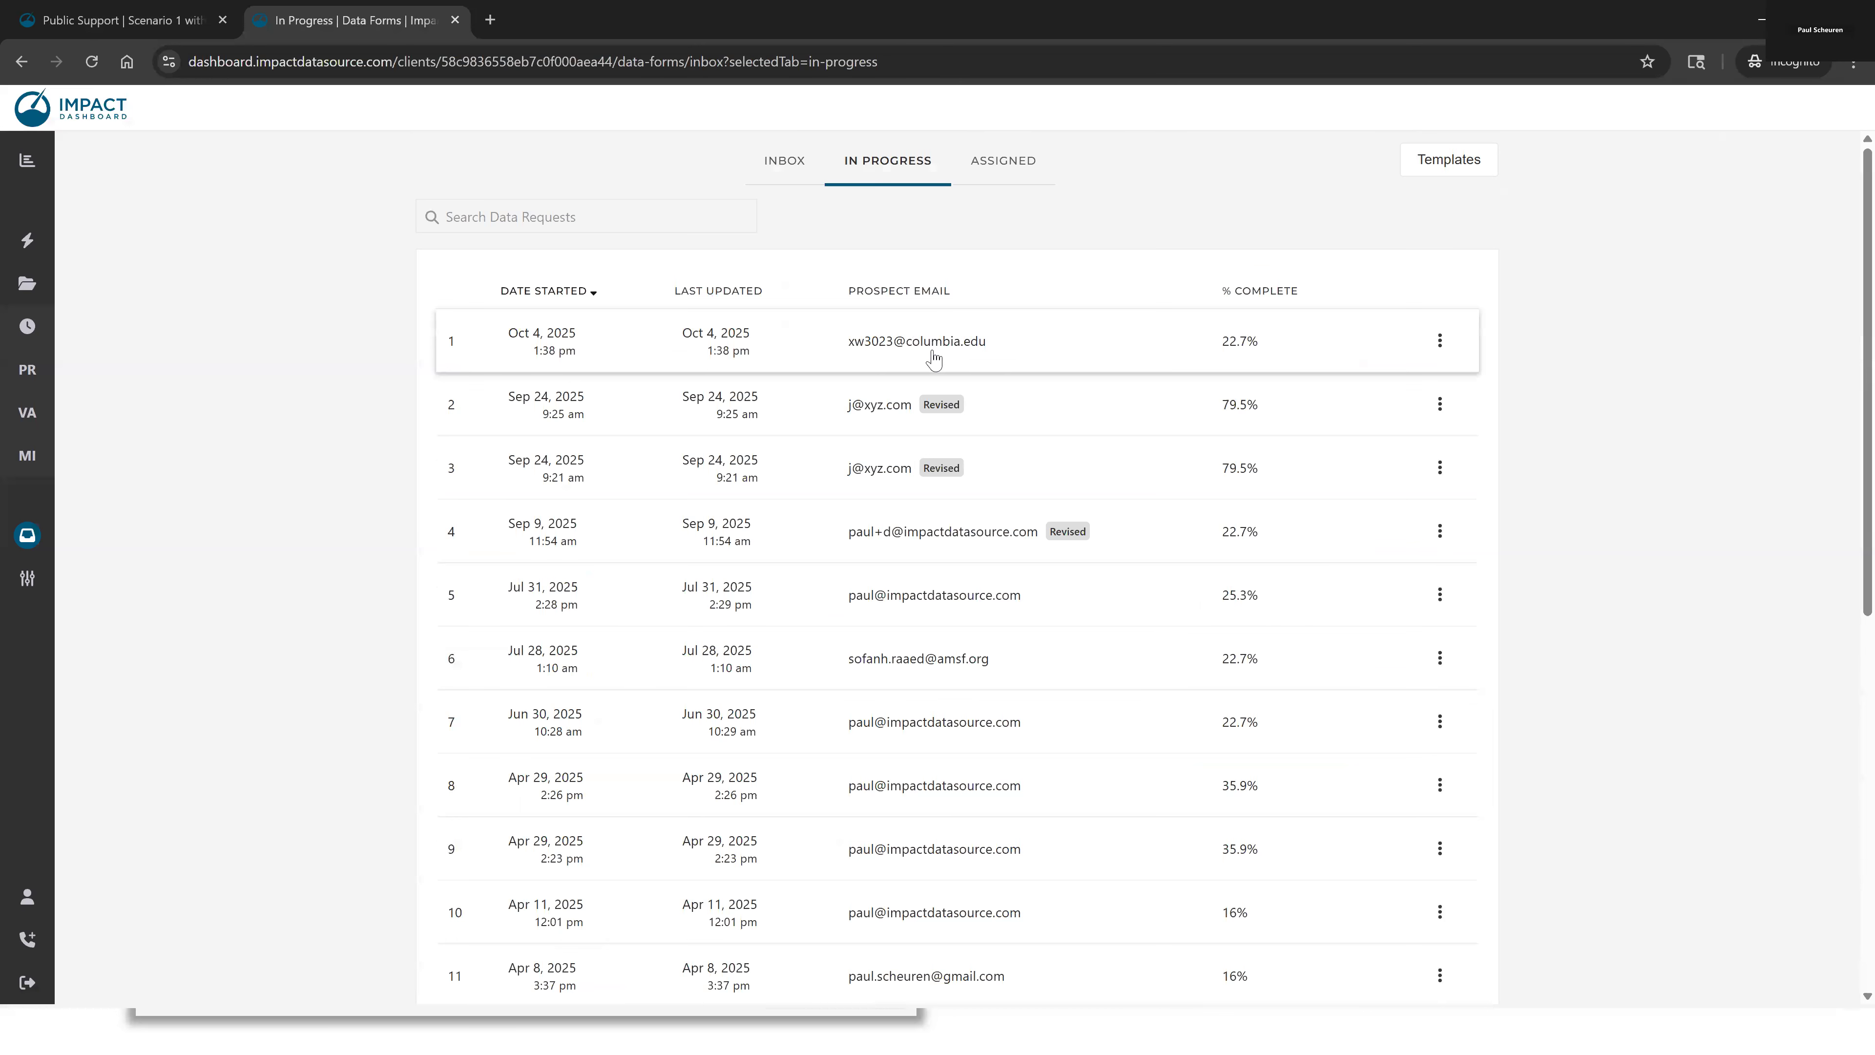
scroll(936, 797, down, 1)
scroll(930, 837, up, 1)
click(1447, 347)
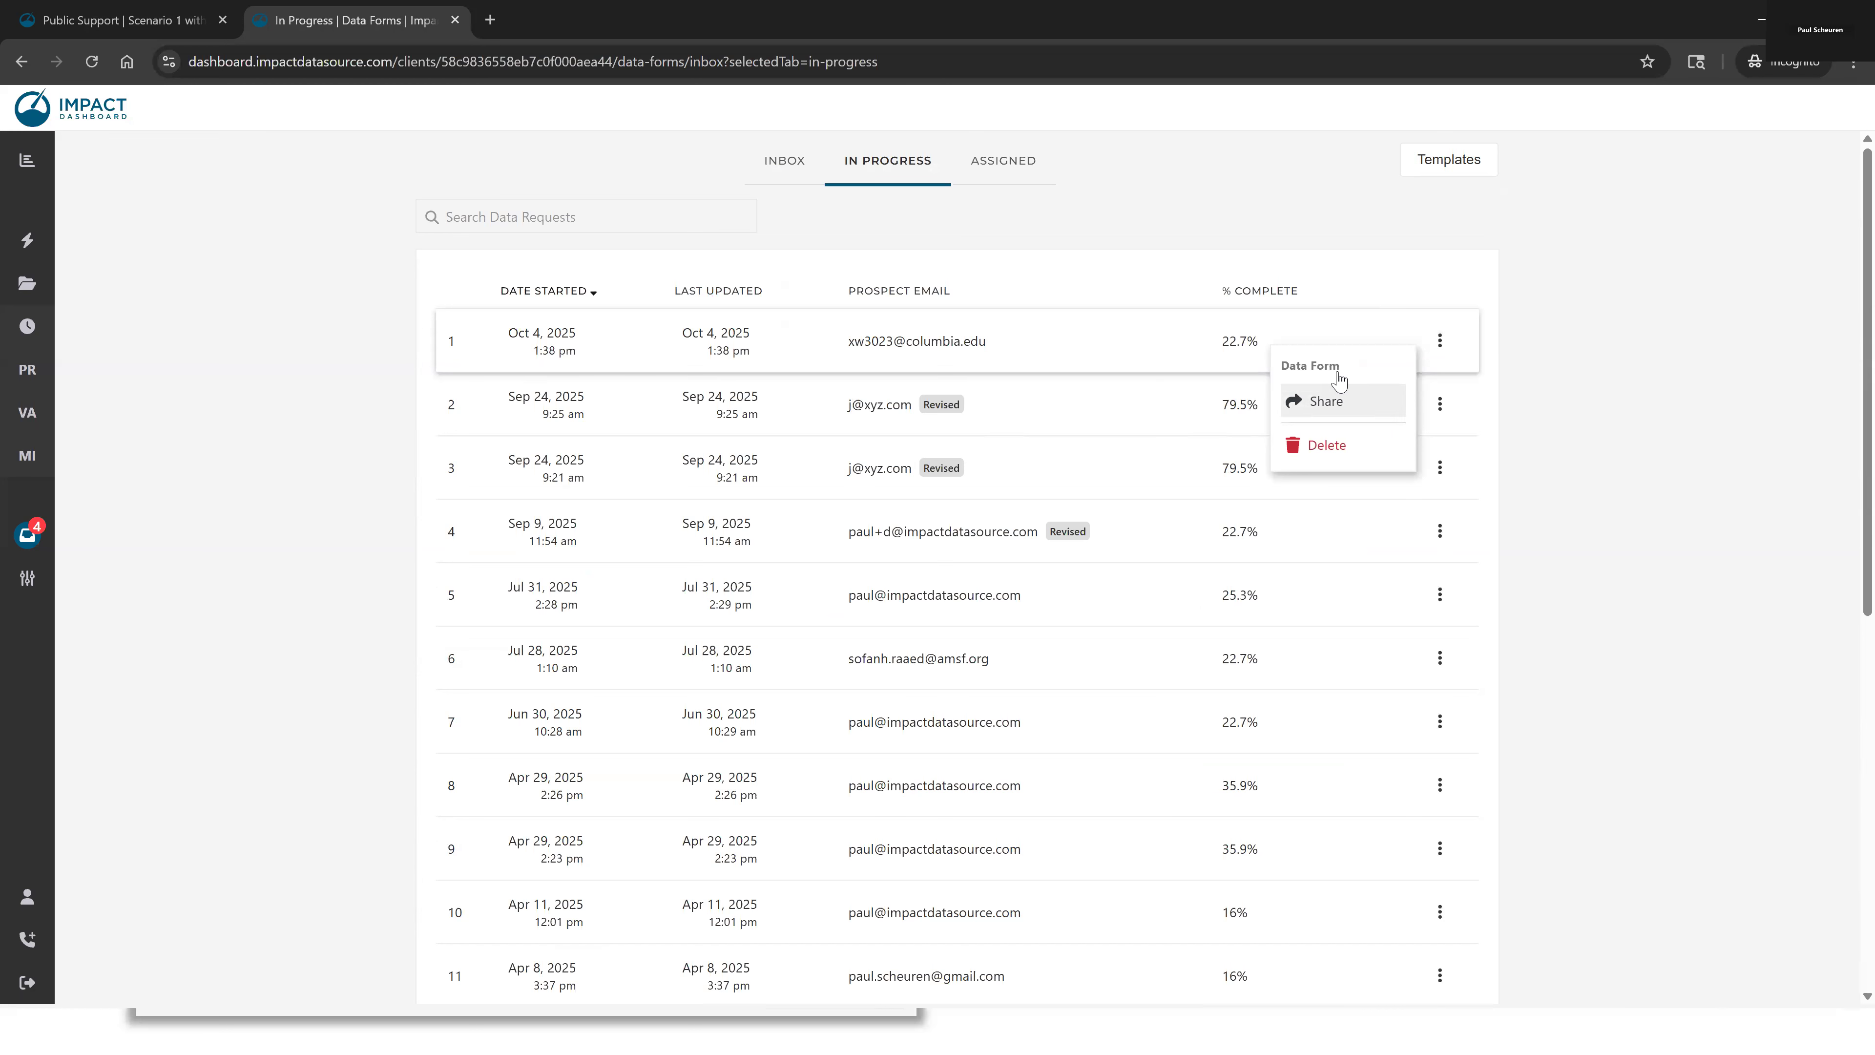
click(1513, 330)
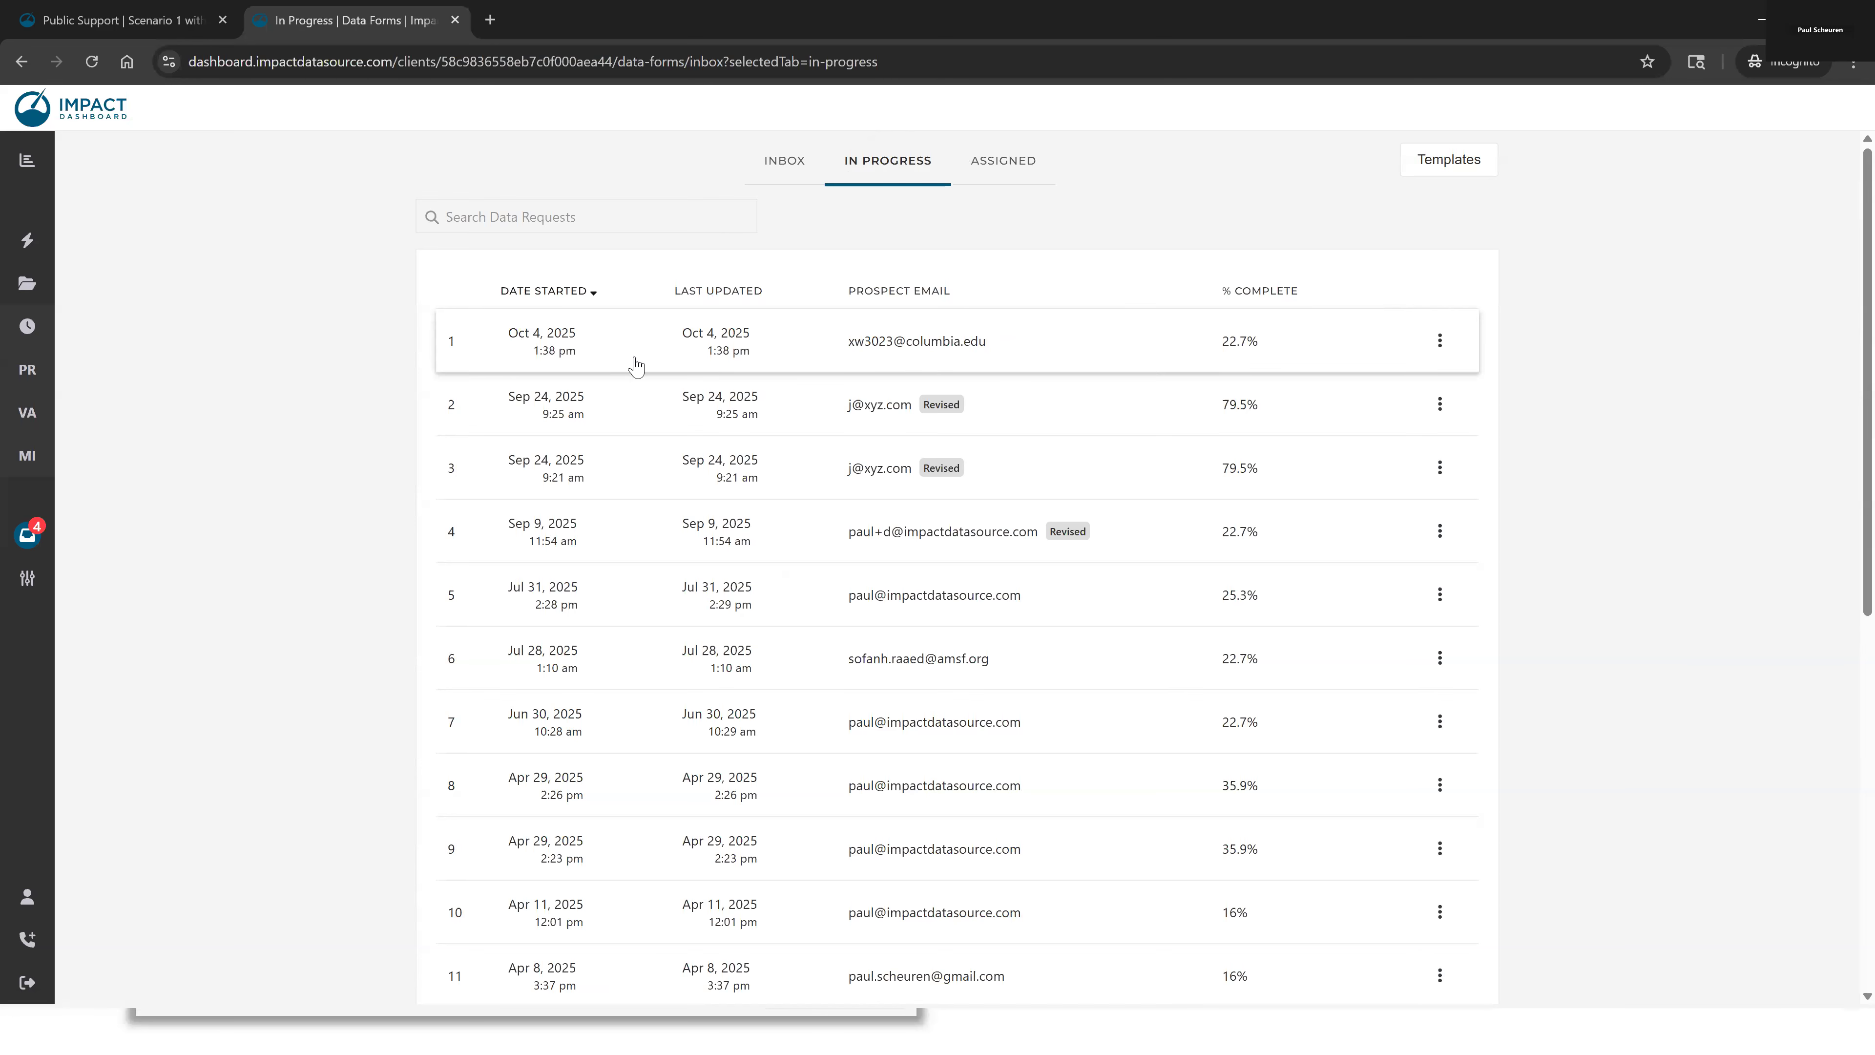
View the email sharing form for the newest in-progress data request and close it without sending
click(1438, 344)
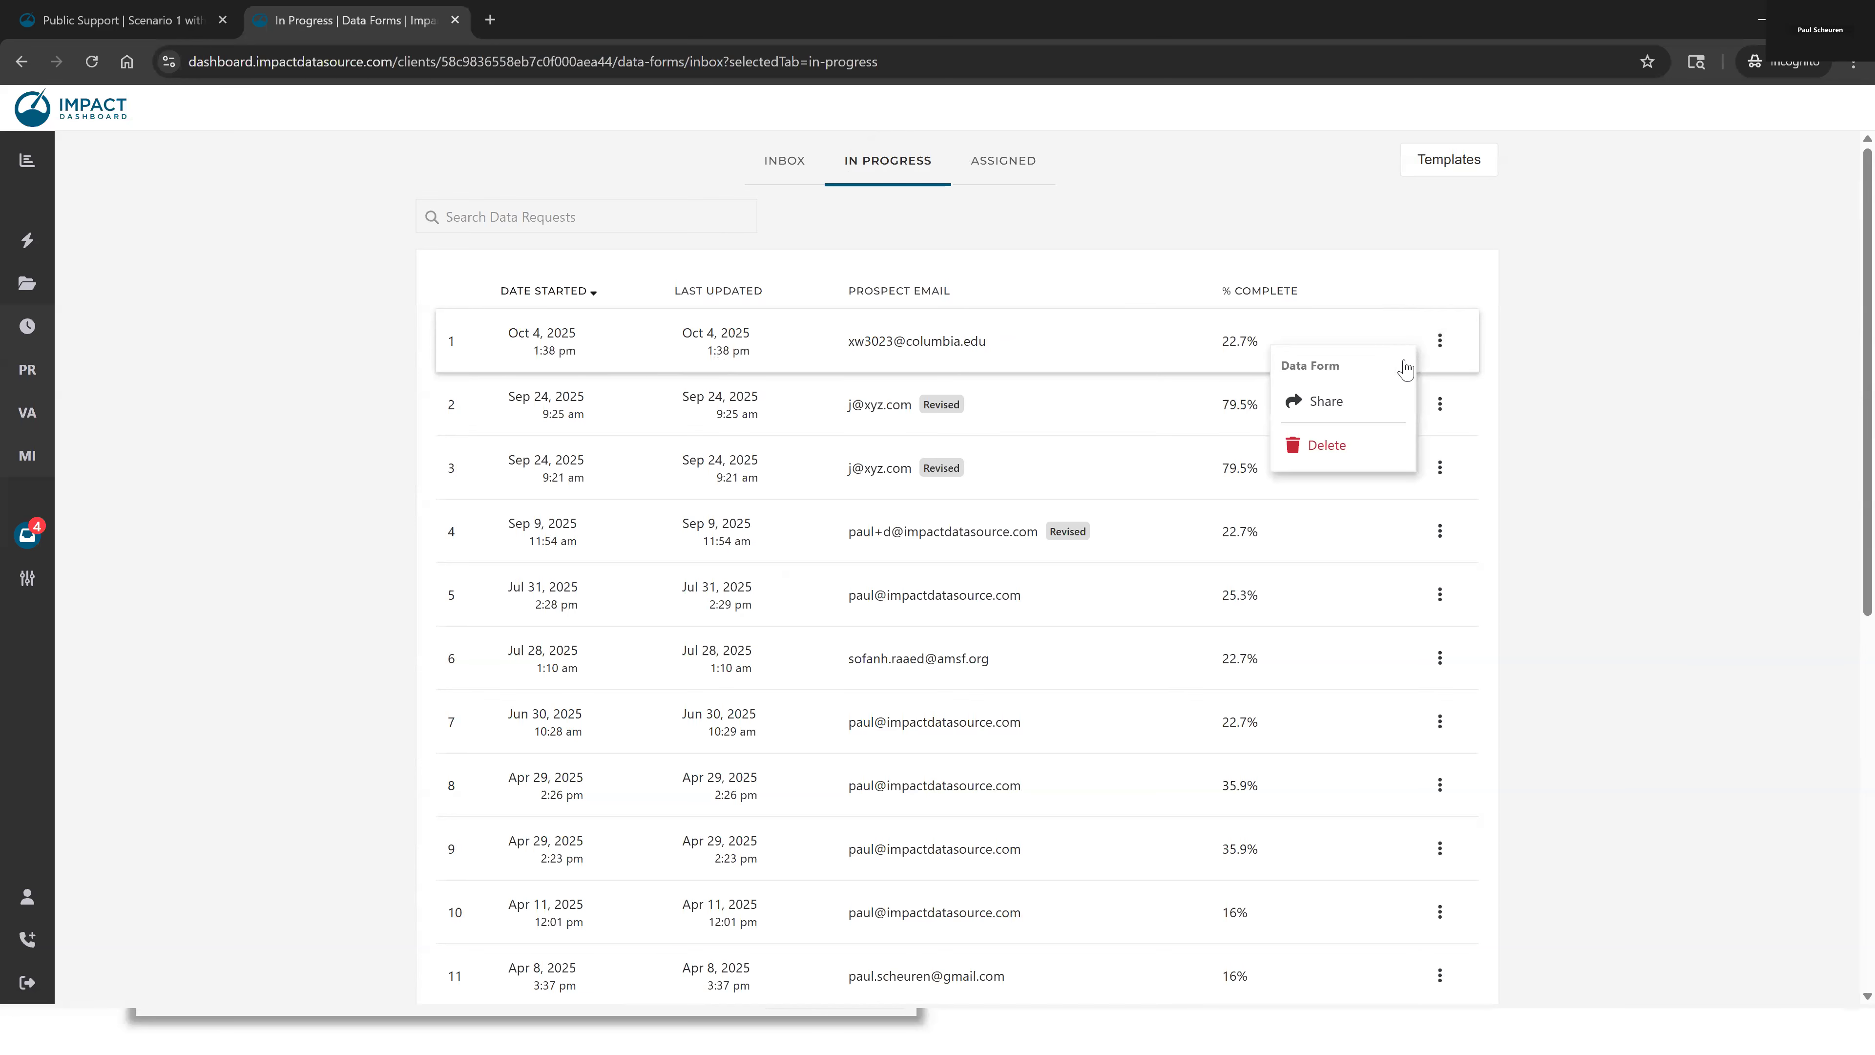
click(1322, 404)
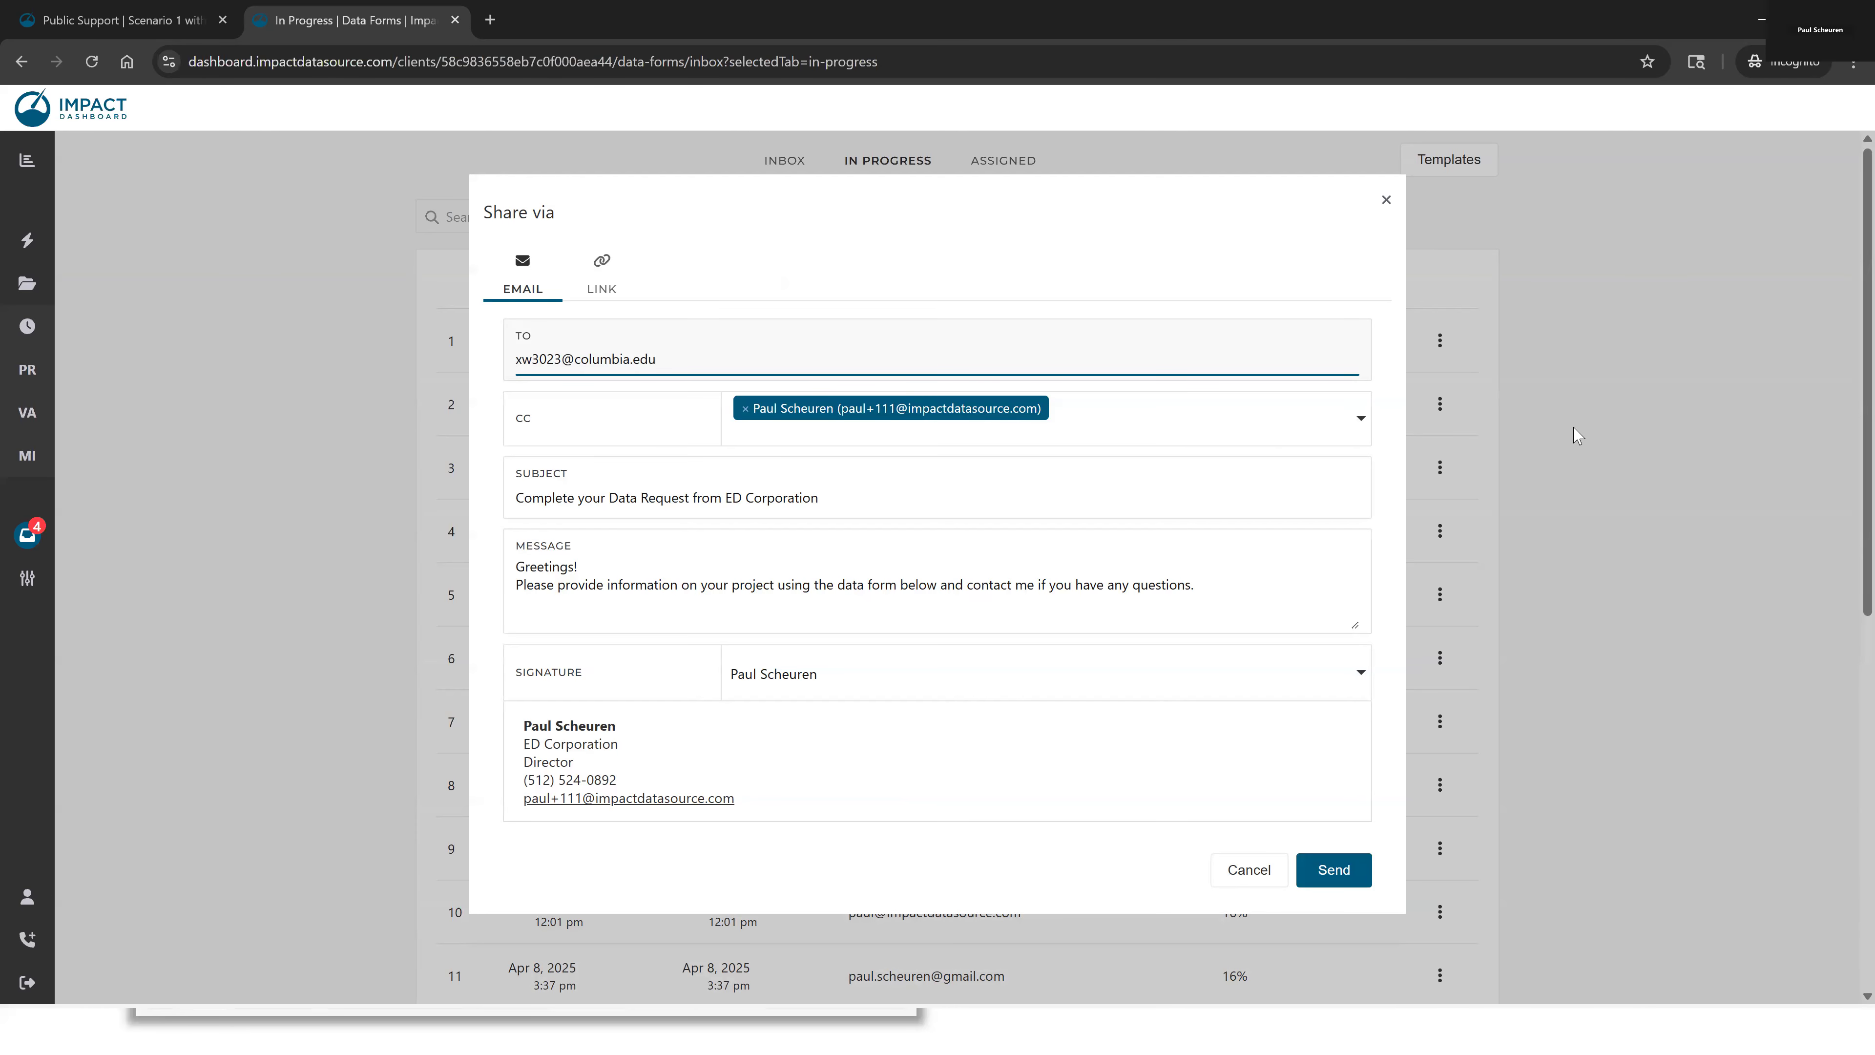
click(1568, 385)
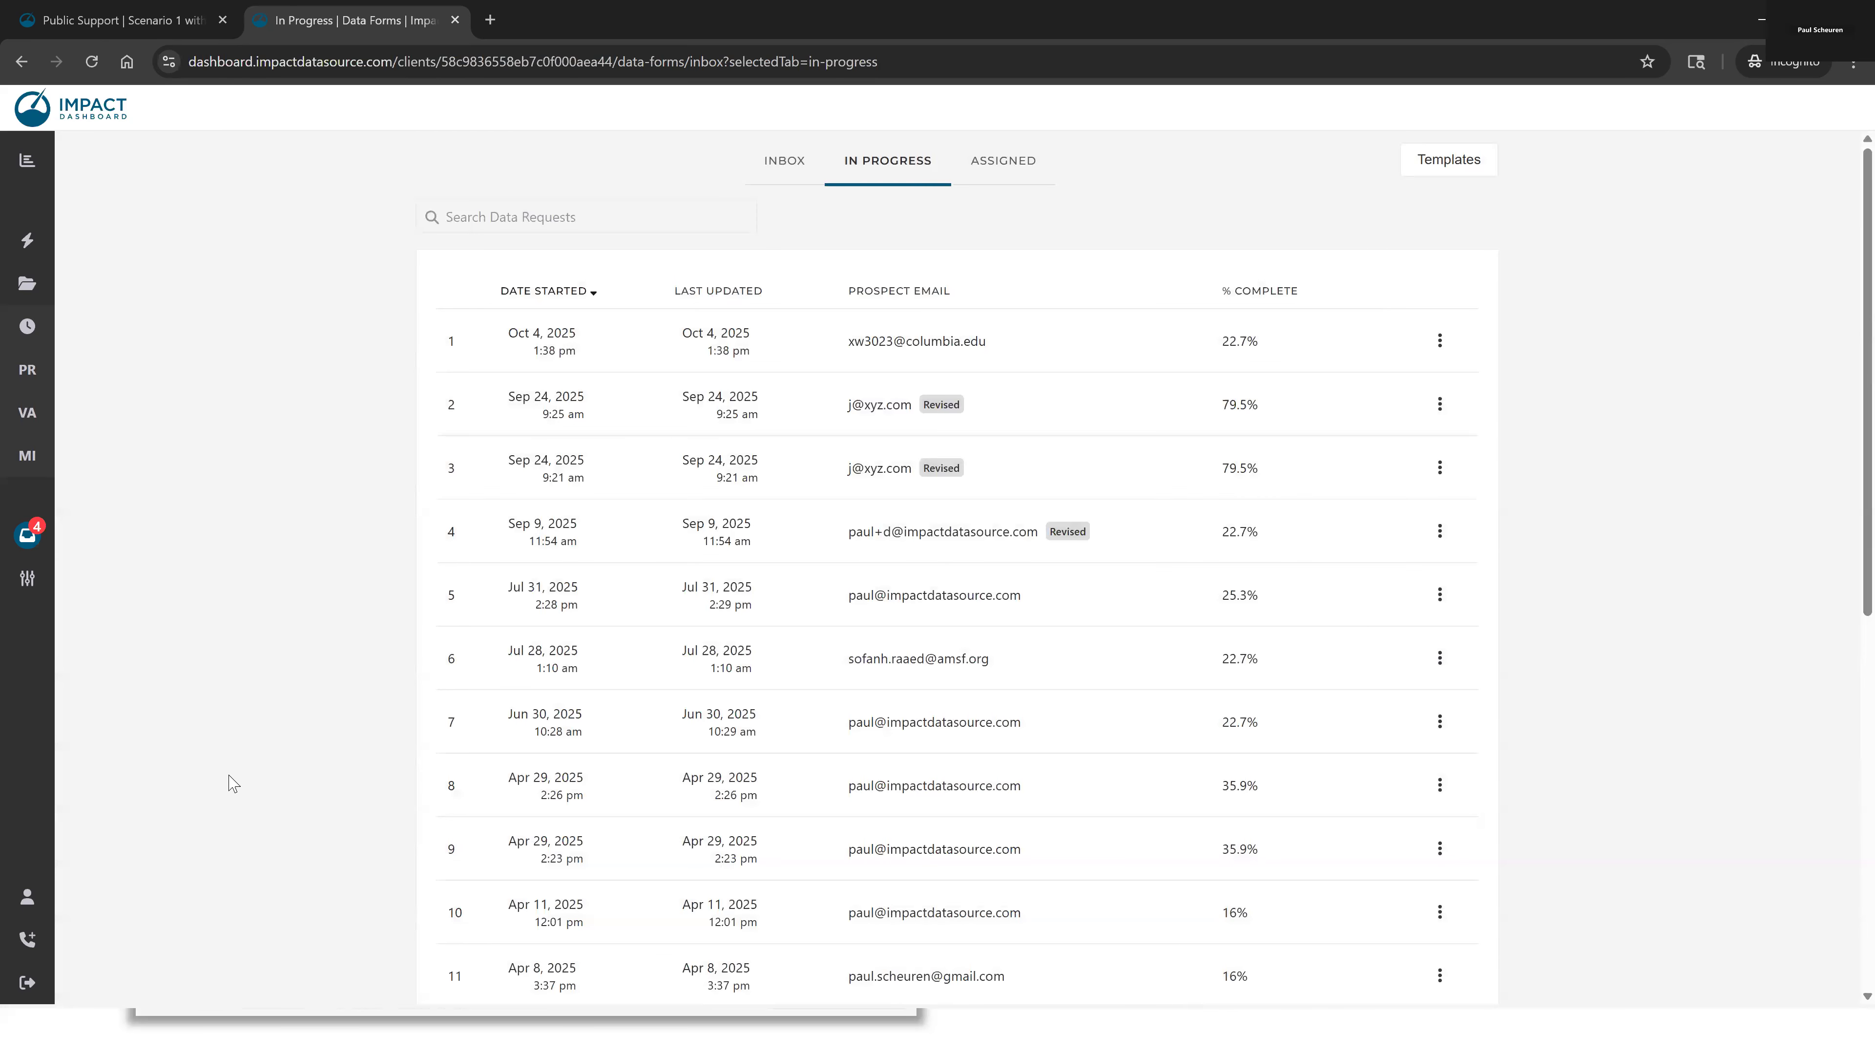
Open the first user's details in the account's user list and view the available notification level options
click(51, 907)
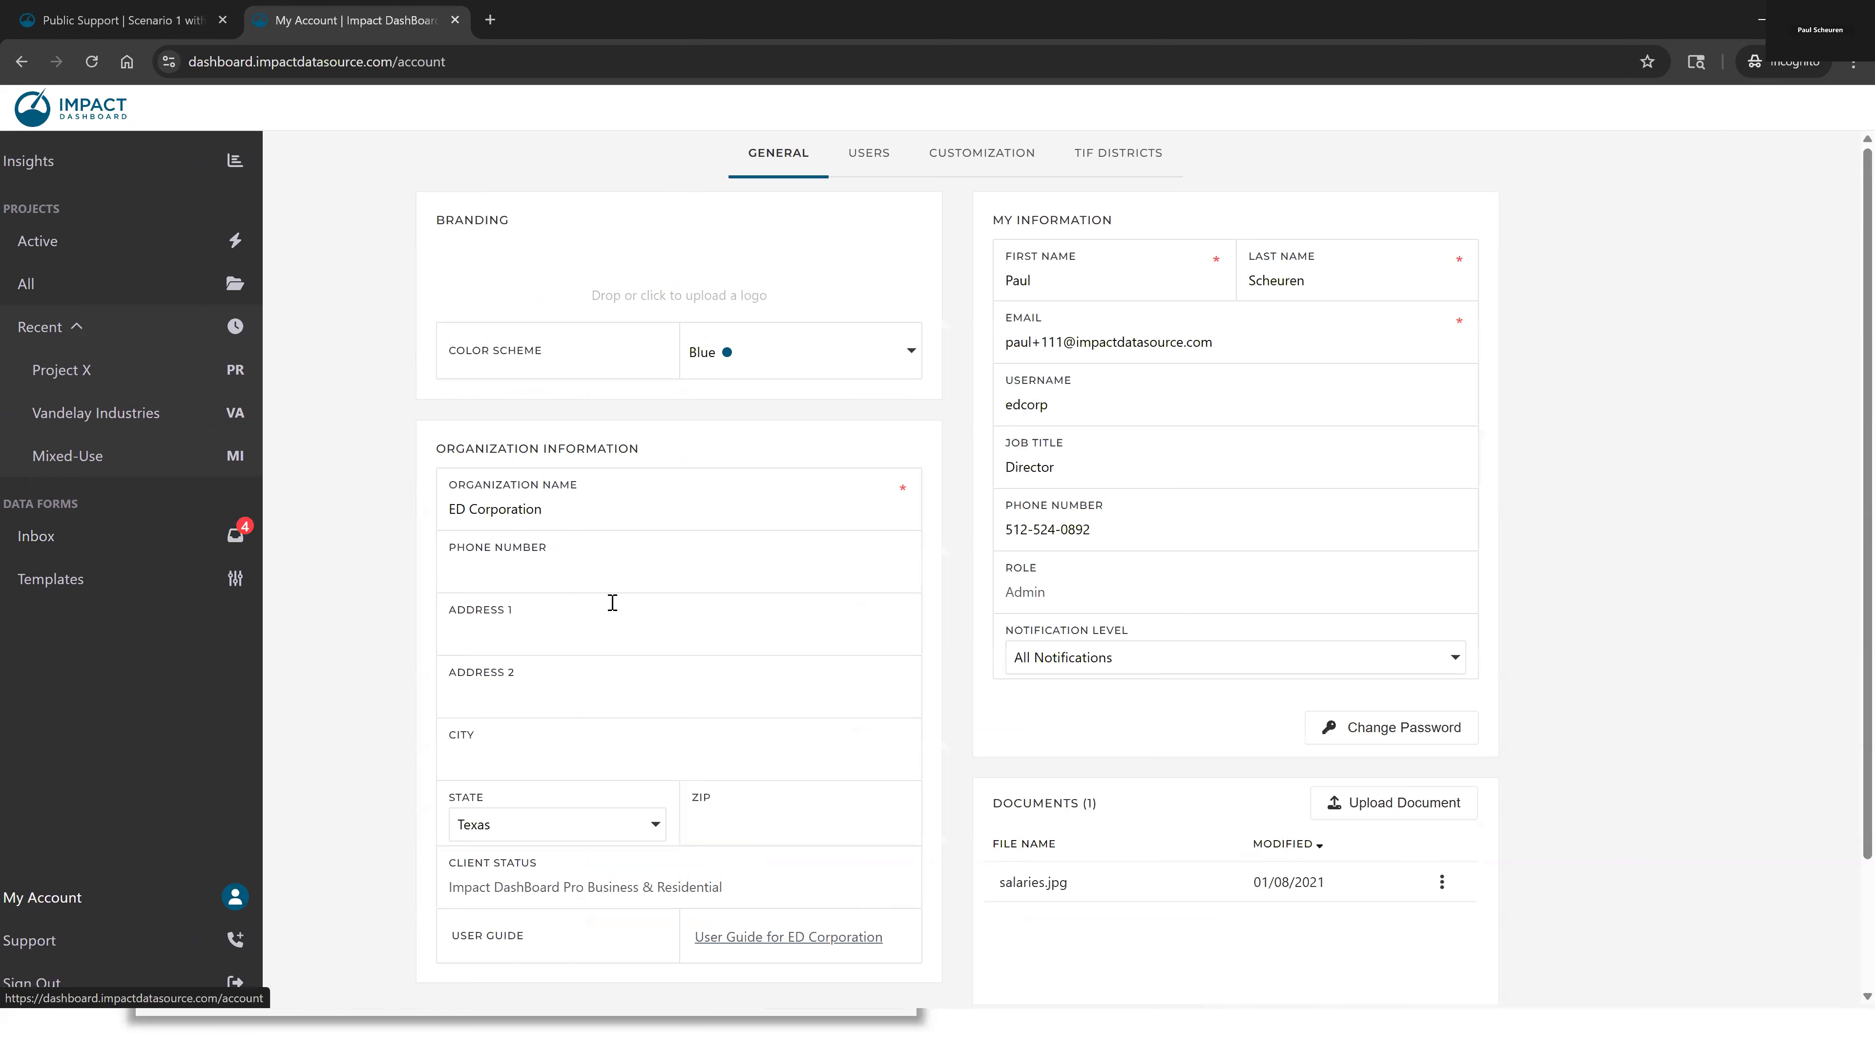
click(875, 153)
click(768, 501)
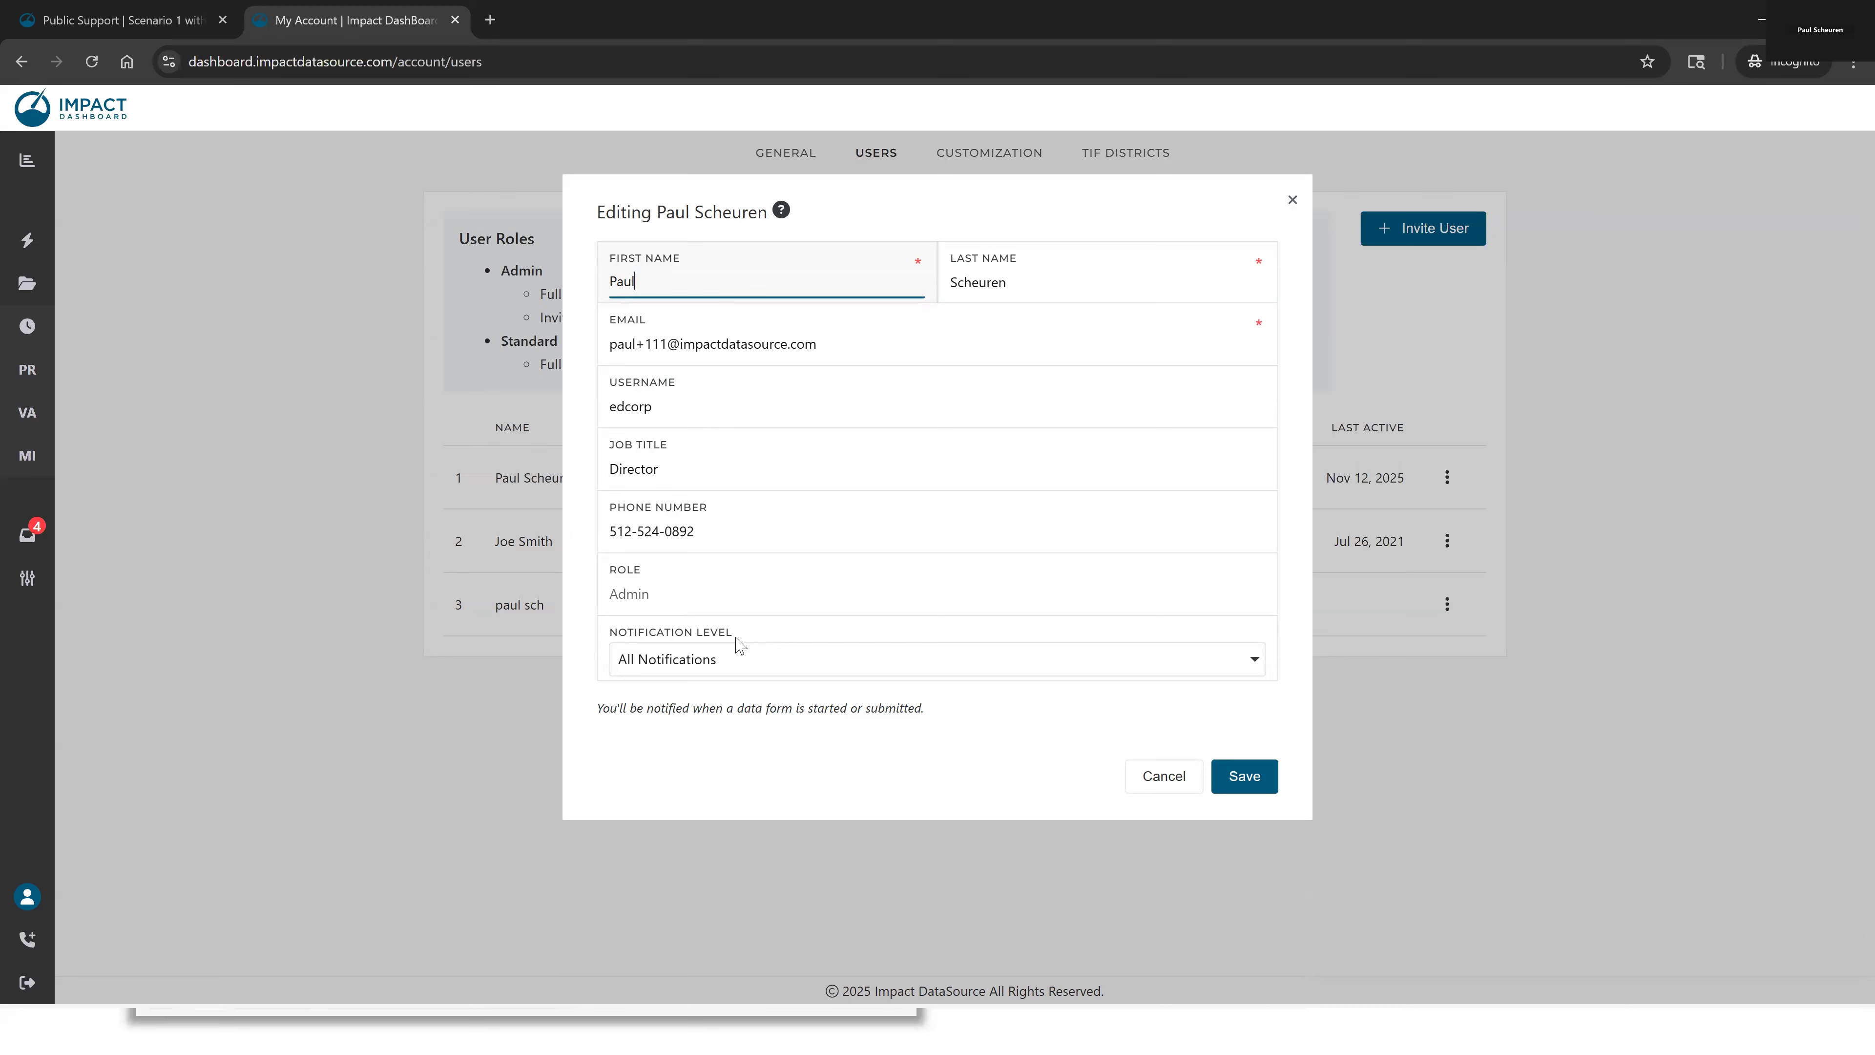
click(737, 658)
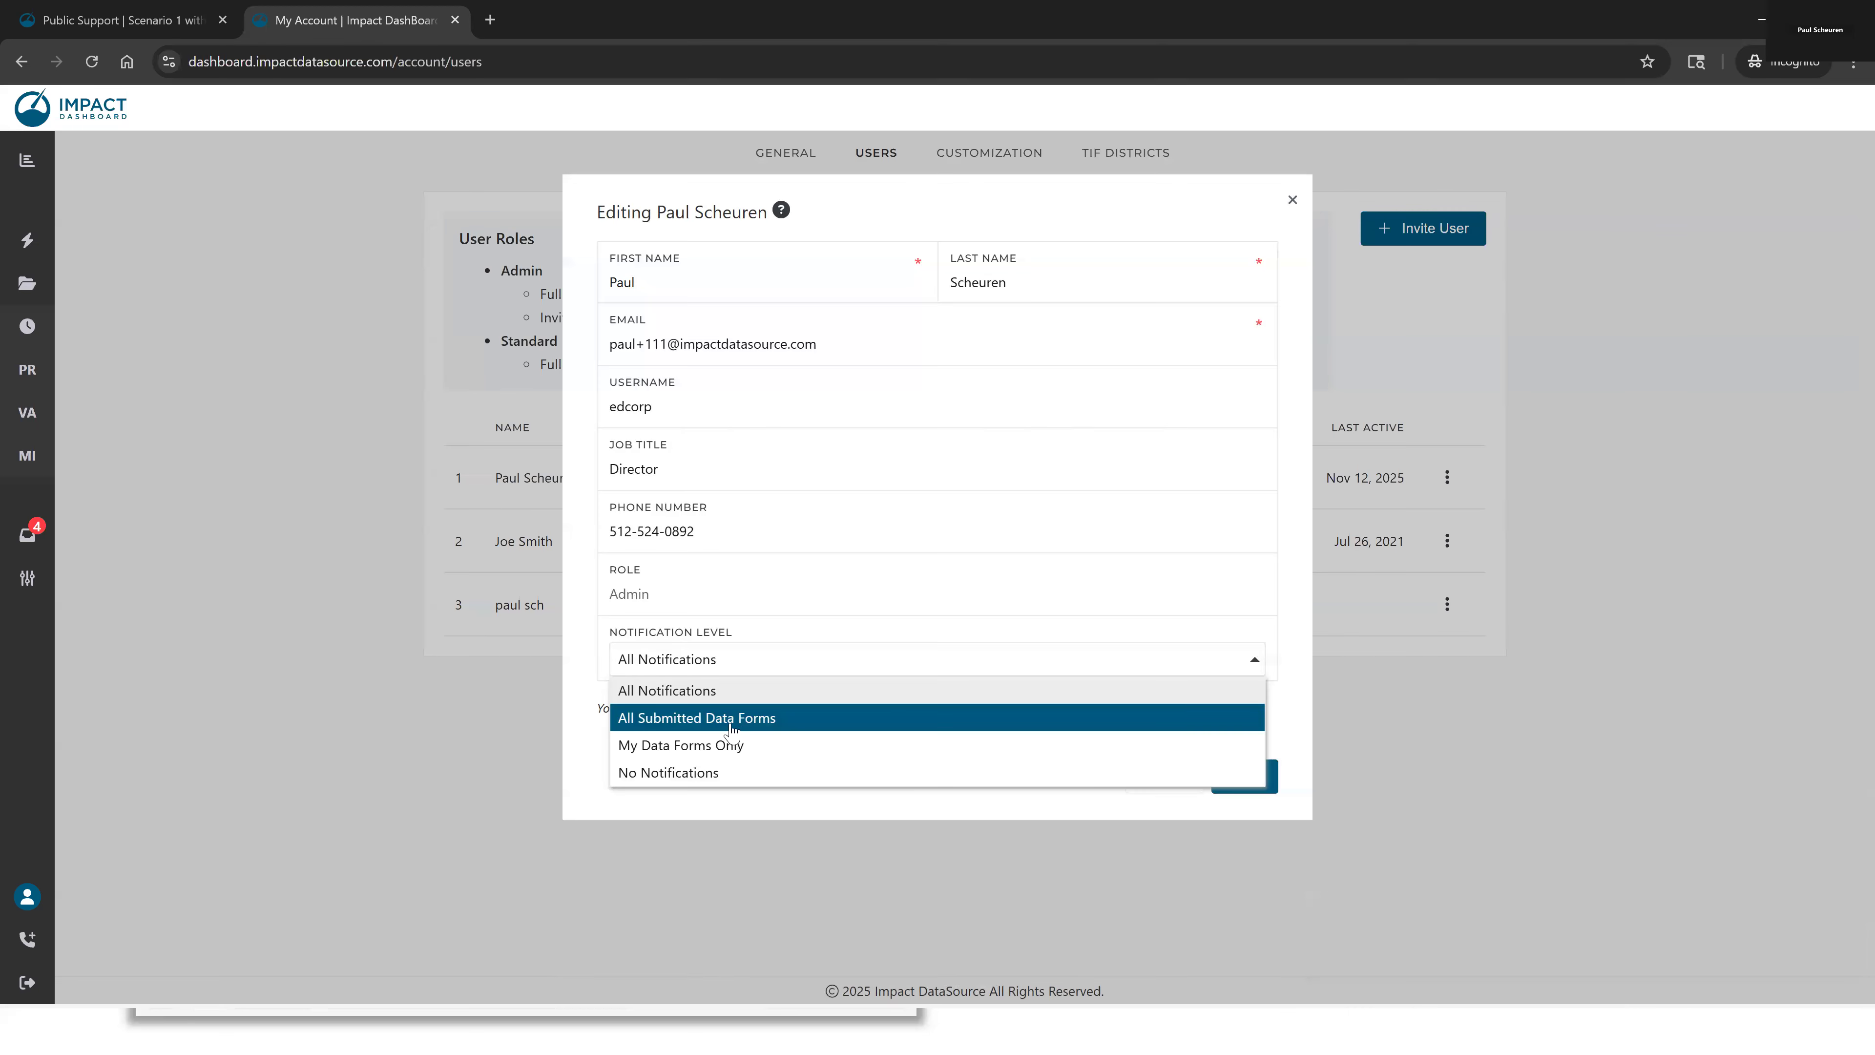
click(720, 662)
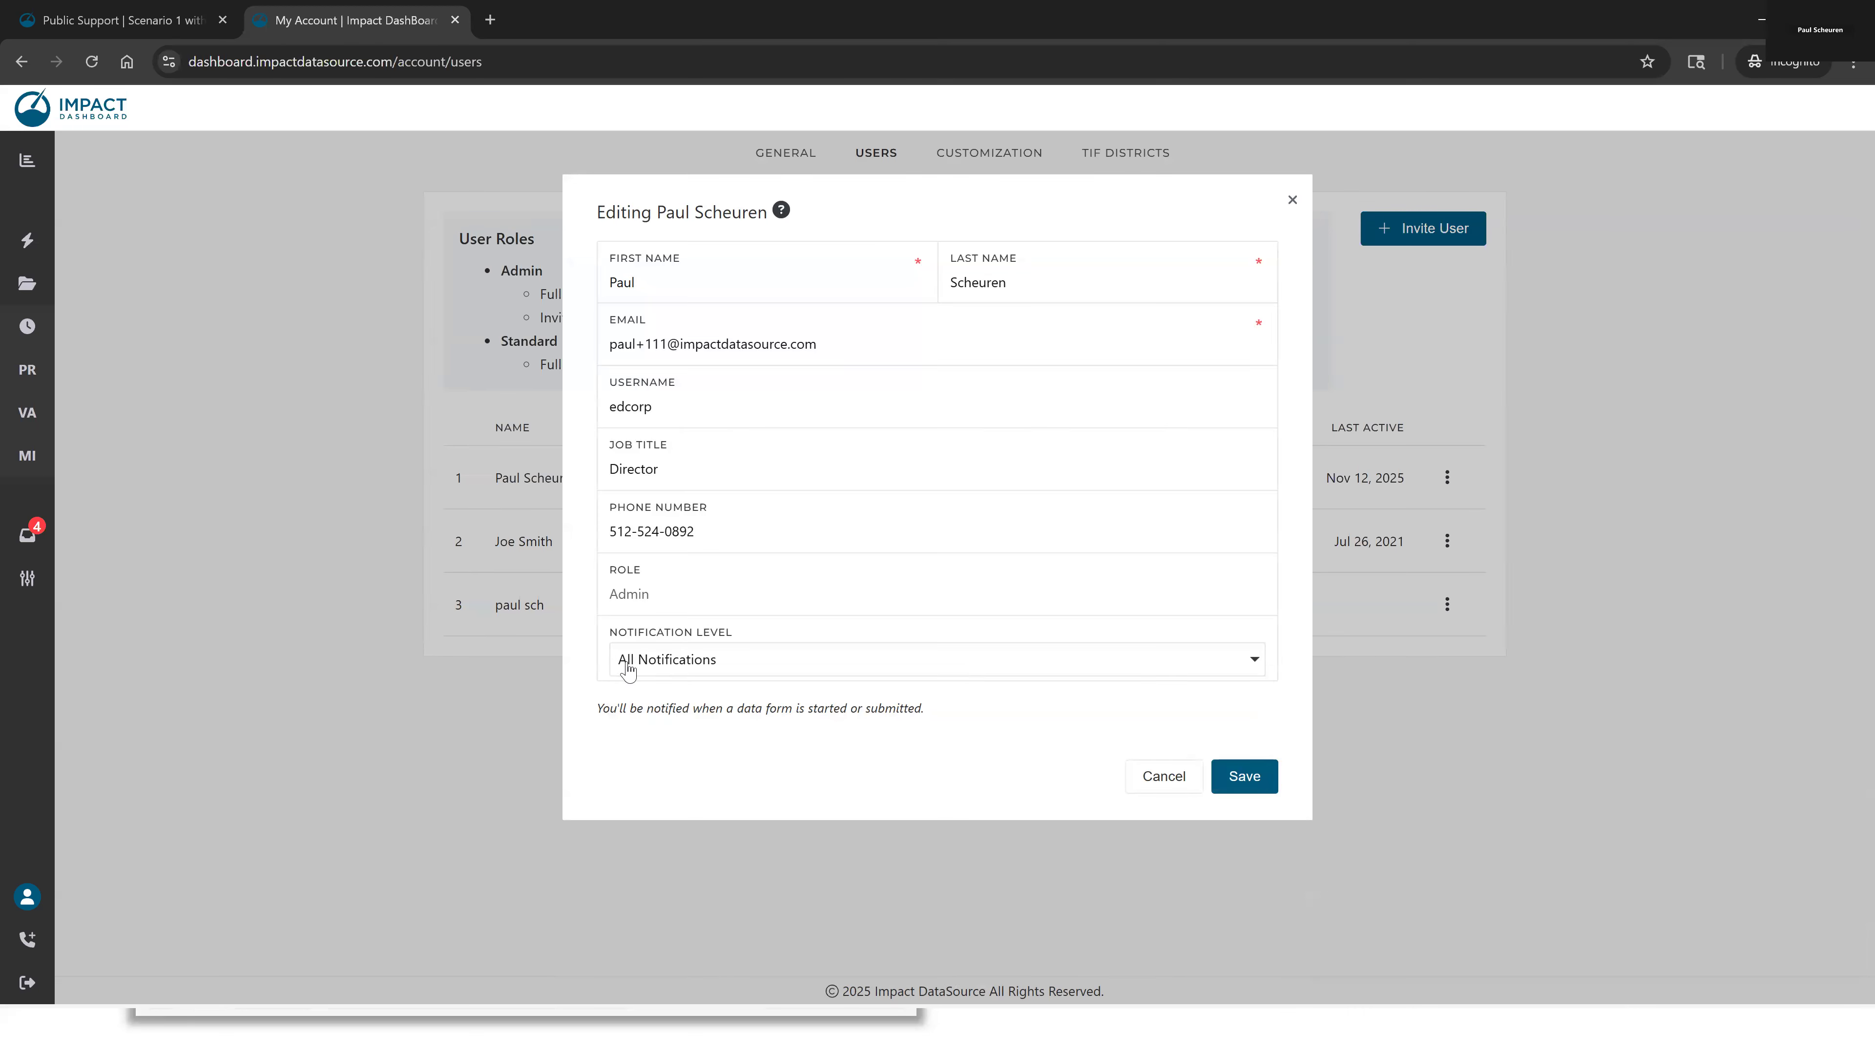
Highlight the explanation of the All Notifications level, singling out the words "data form is started"
drag(602, 708, 848, 715)
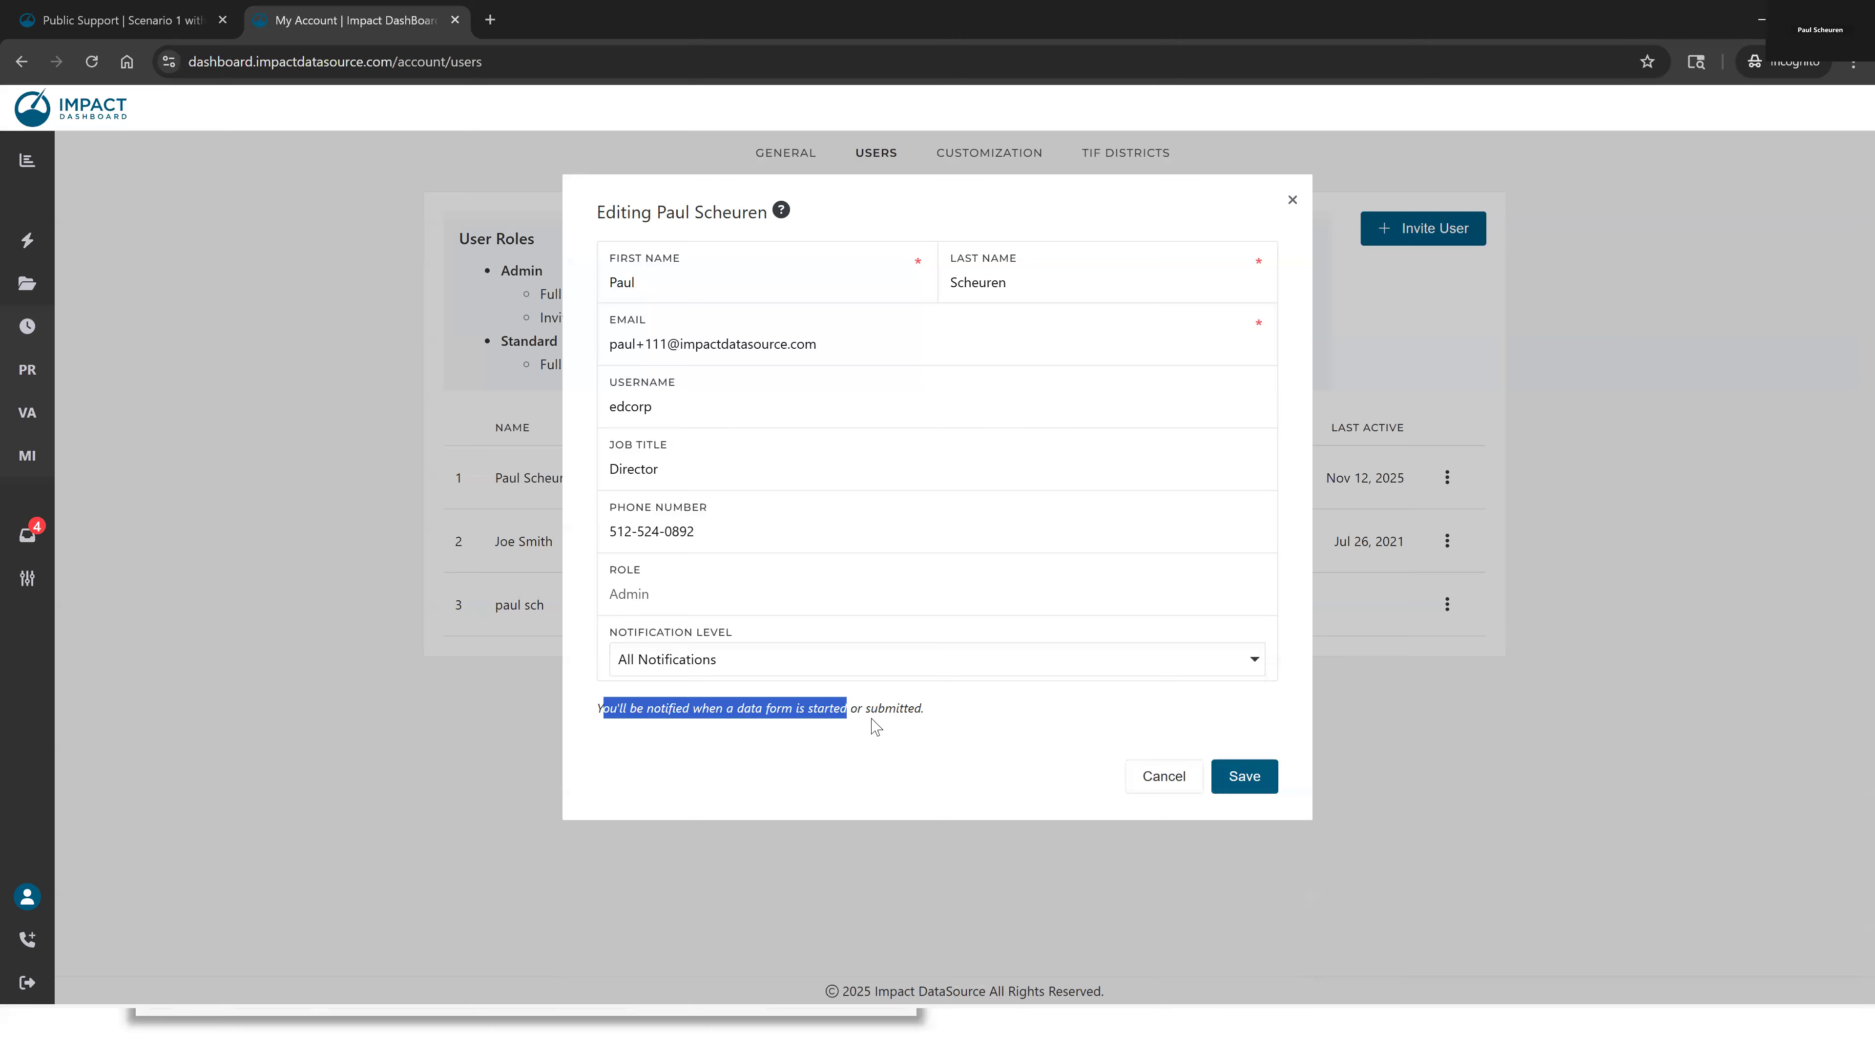
click(801, 715)
drag(740, 710, 845, 706)
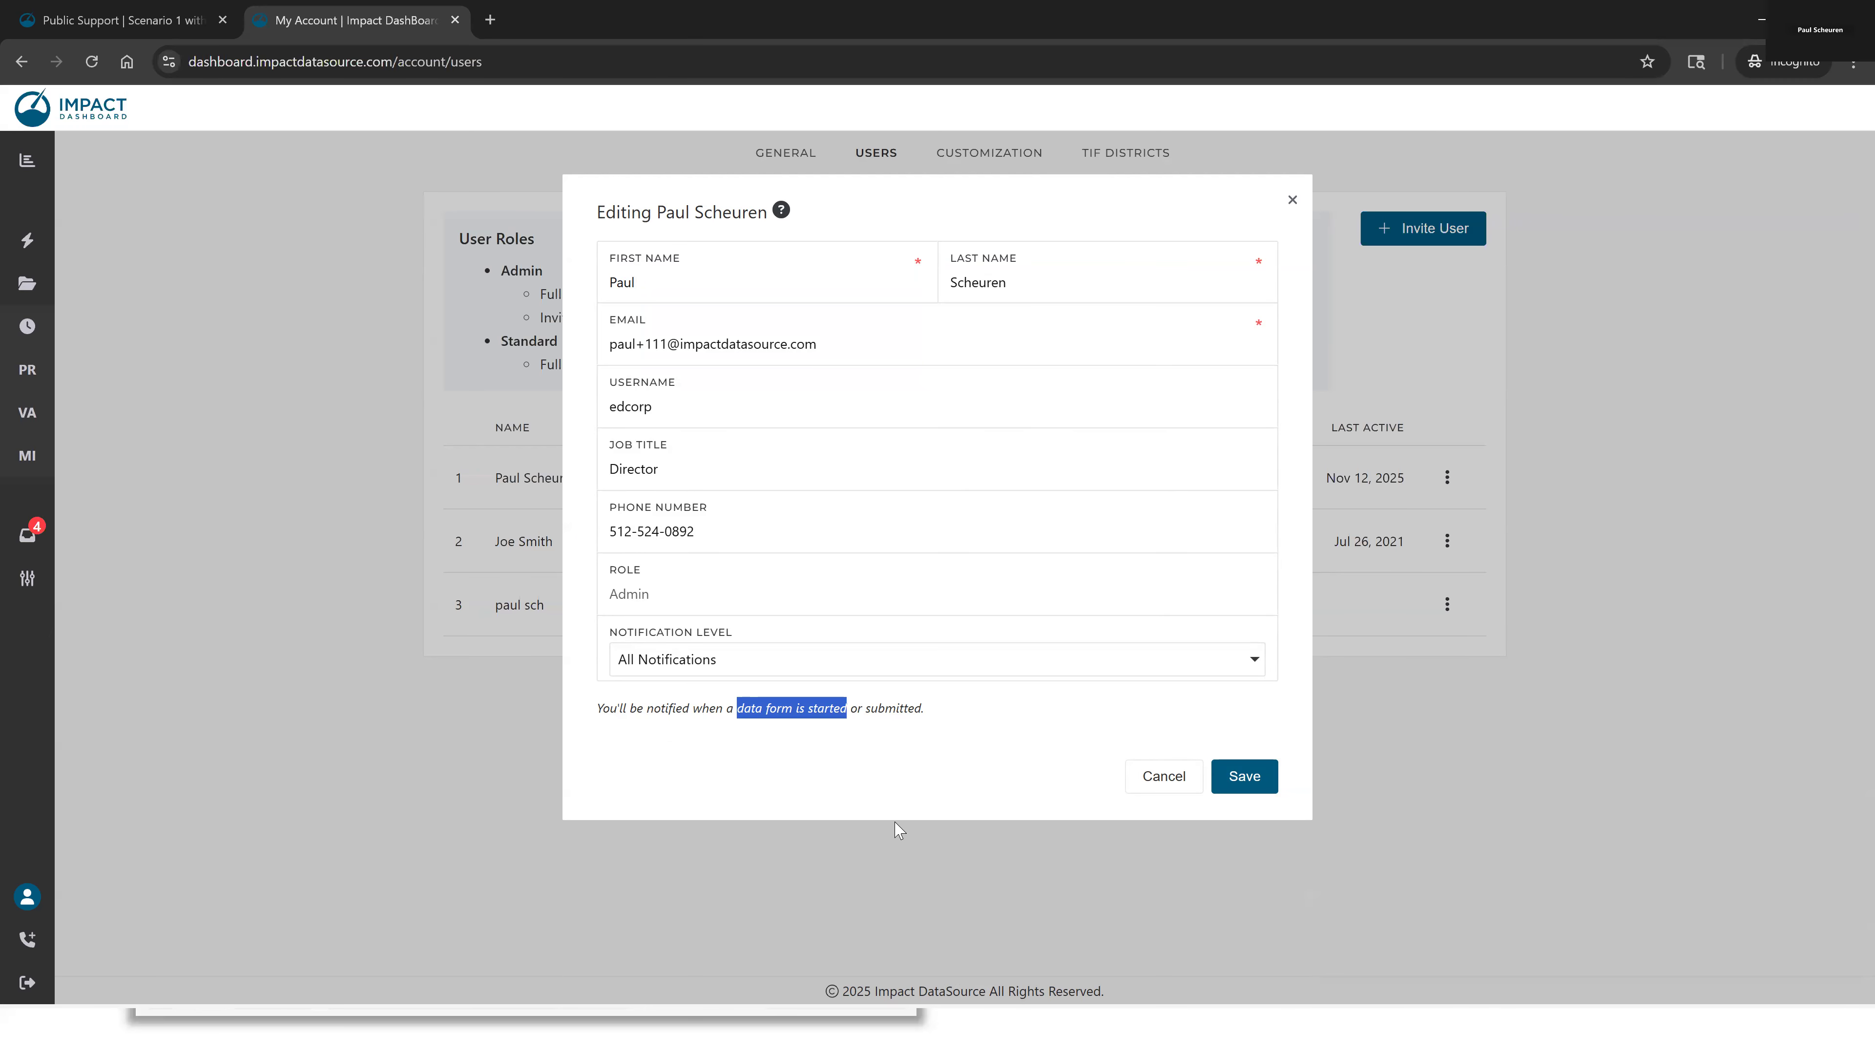
Close the user's details without saving and return to the data forms inbox
click(342, 643)
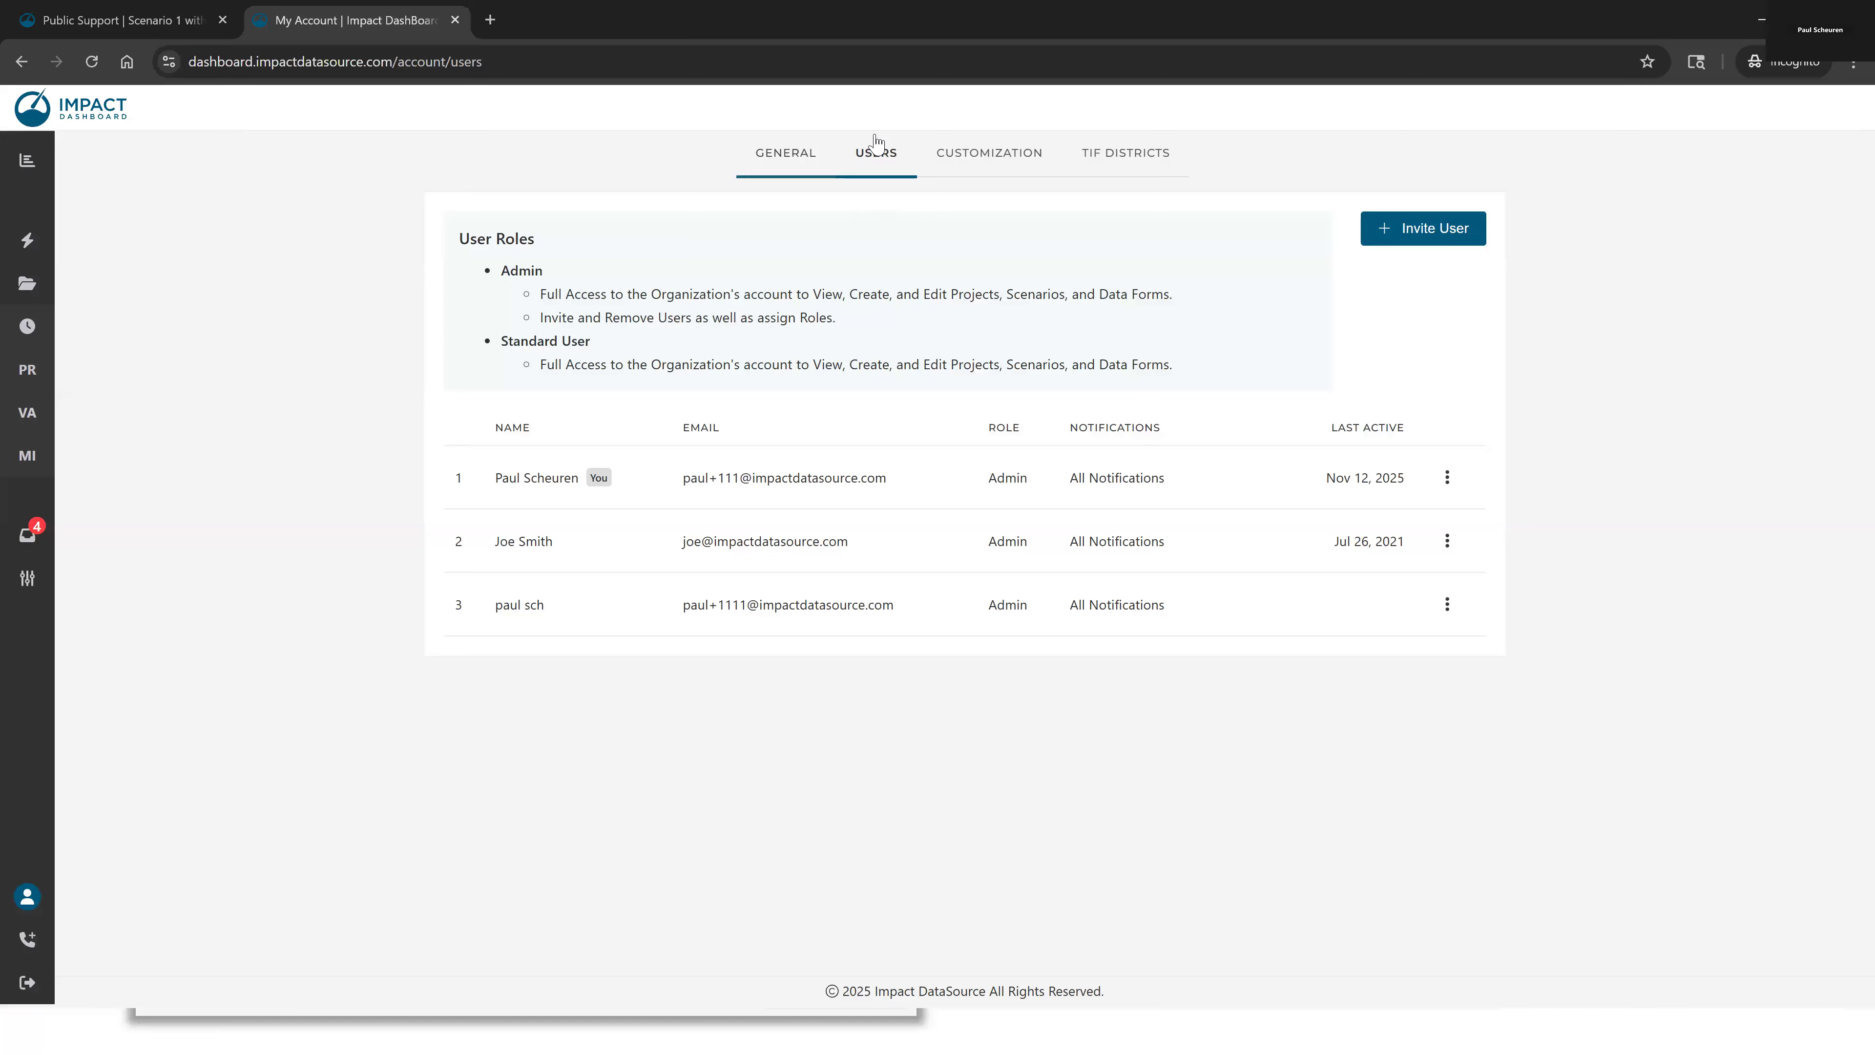
click(42, 537)
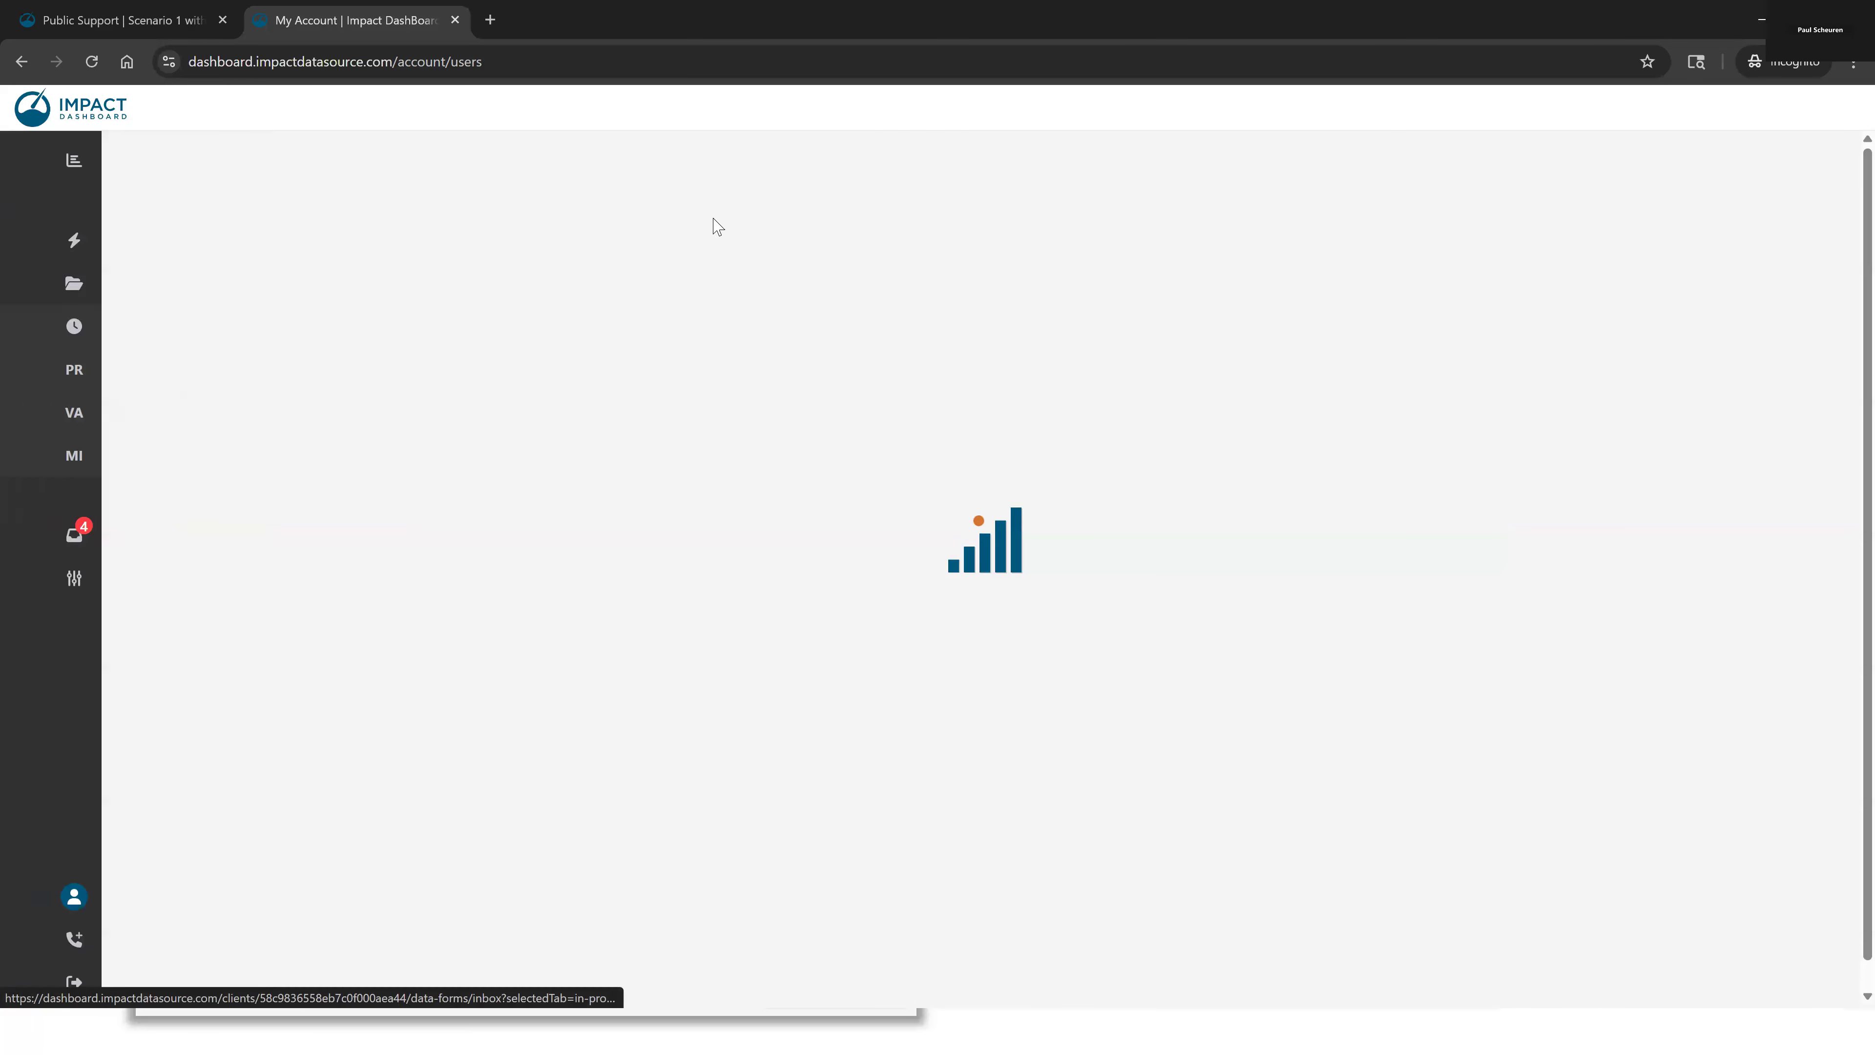